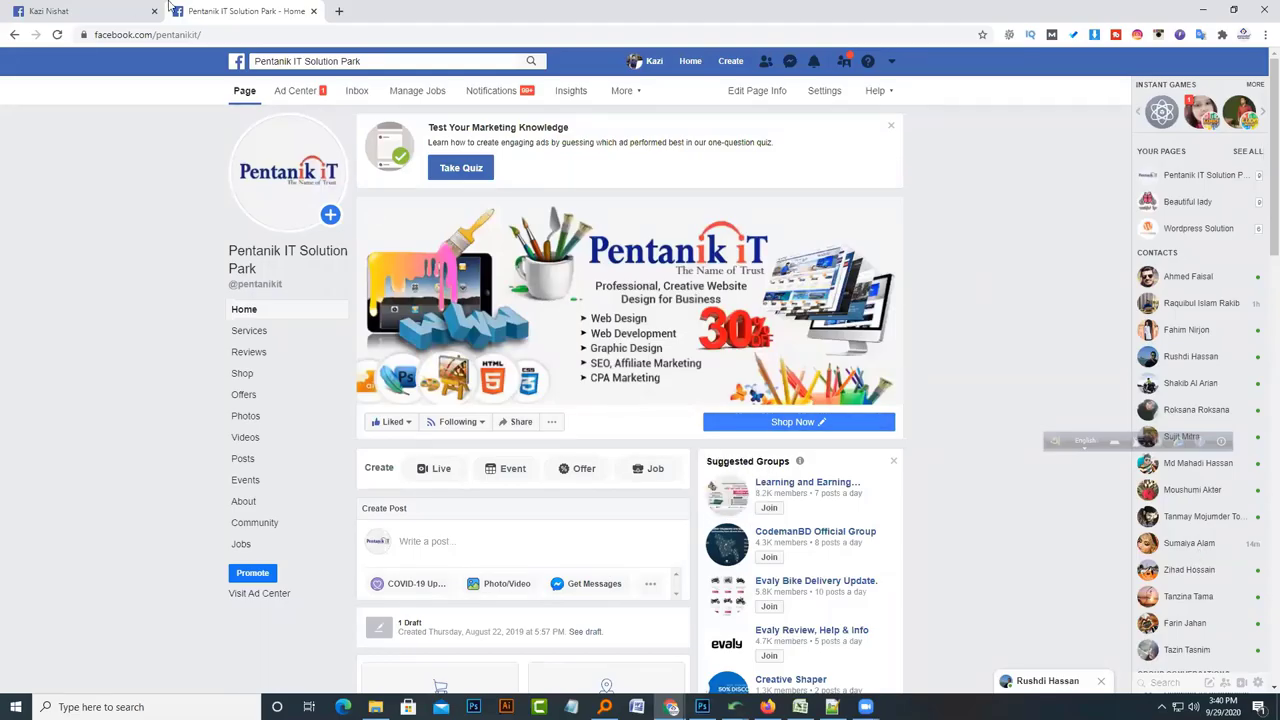
# Step: Go up to Graphic Design in File Explorer and open the empty Class 9 29-9-2020 folder
pyautogui.click(125, 6)
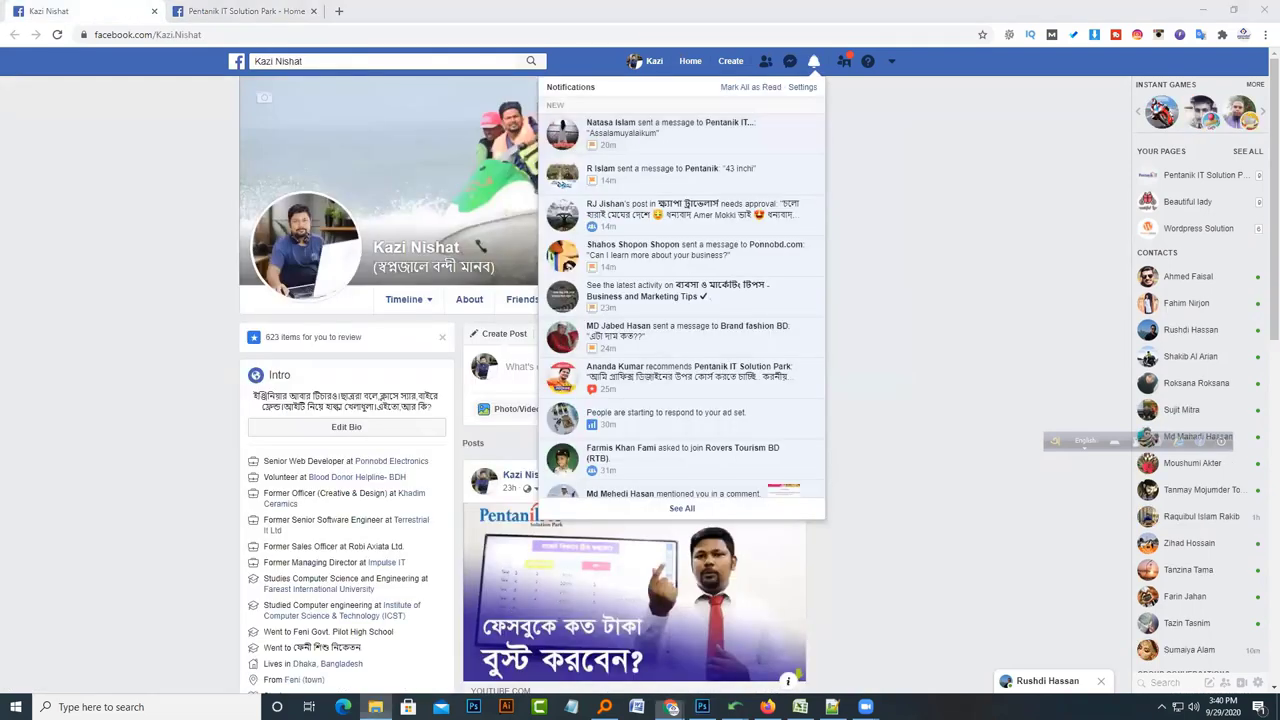
pyautogui.click(375, 707)
pyautogui.click(378, 104)
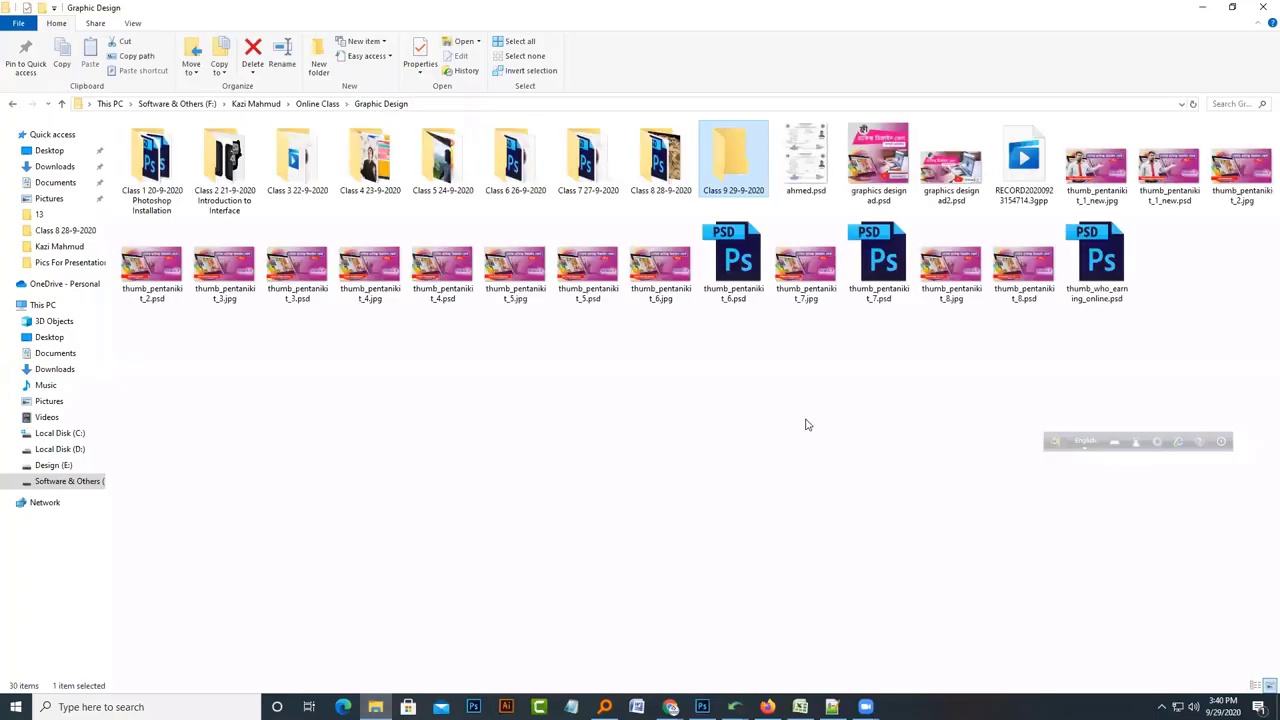
pyautogui.doubleClick(739, 179)
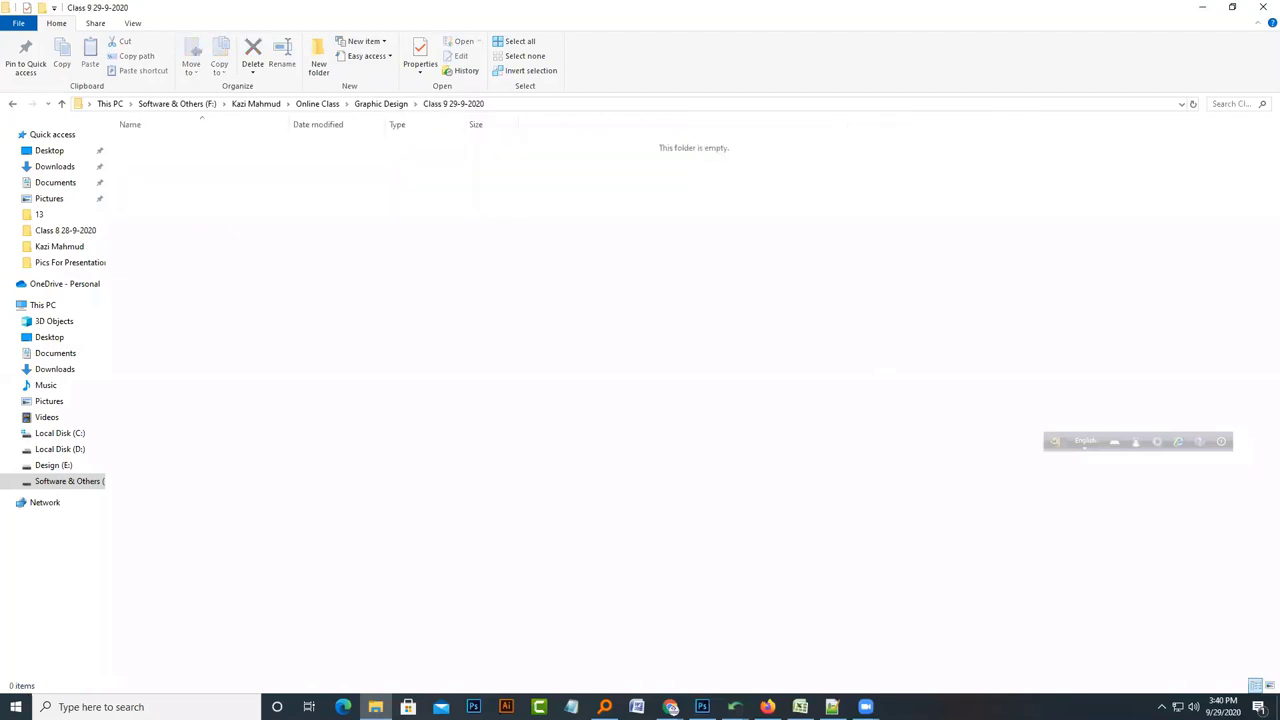
pyautogui.click(702, 707)
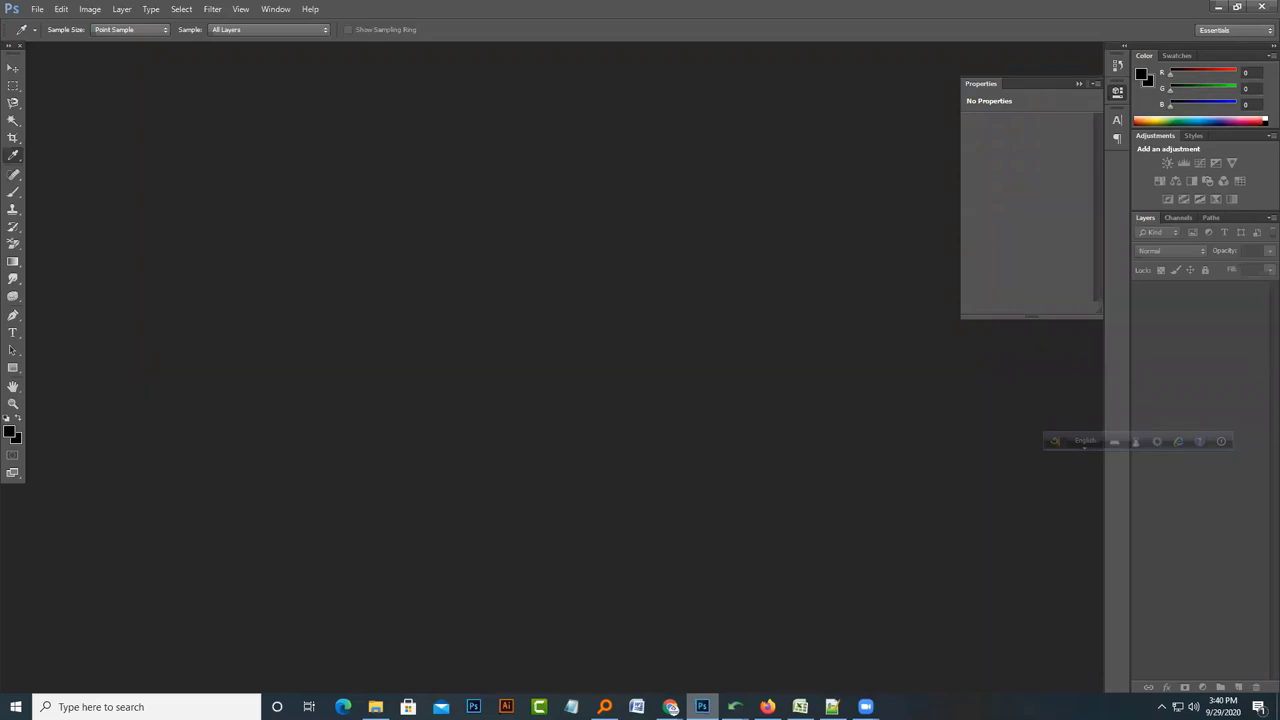
pyautogui.click(375, 707)
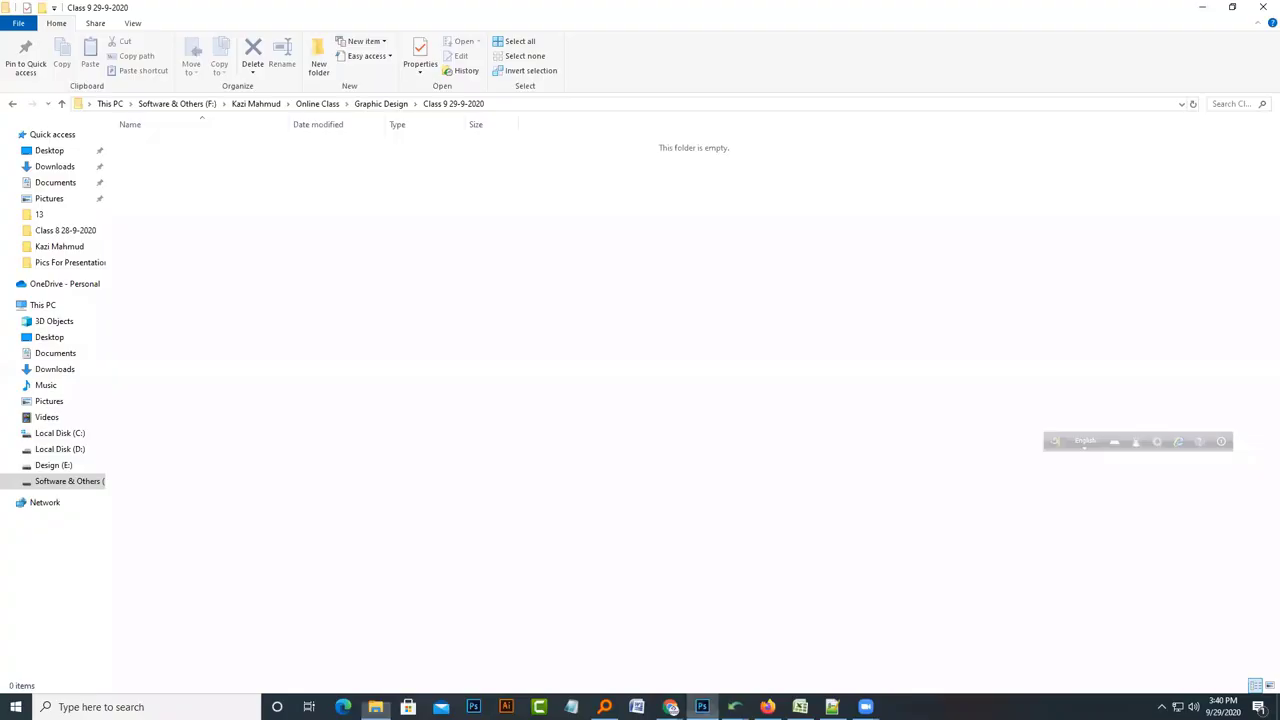
pyautogui.click(670, 707)
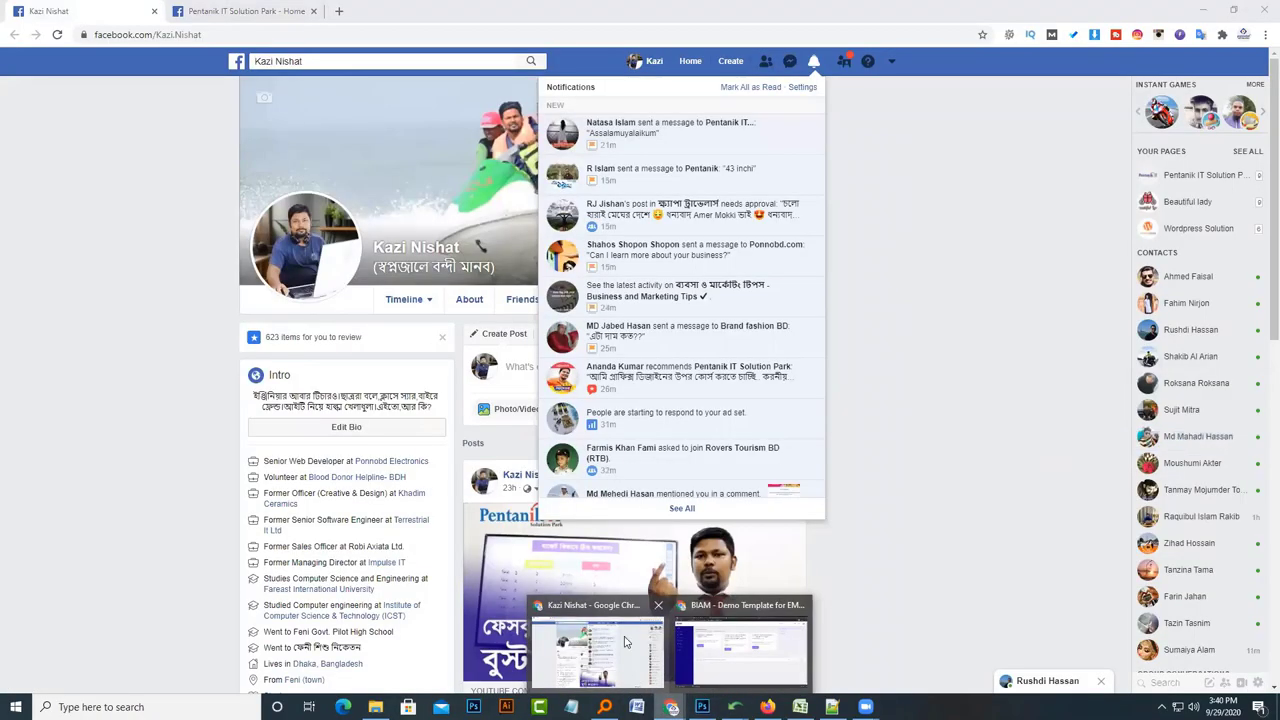
# Step: Google 'visiting card standard size' in a new tab and highlight the 3.5 x 2 inches answer
pyautogui.click(632, 680)
pyautogui.click(339, 11)
pyautogui.write('g')
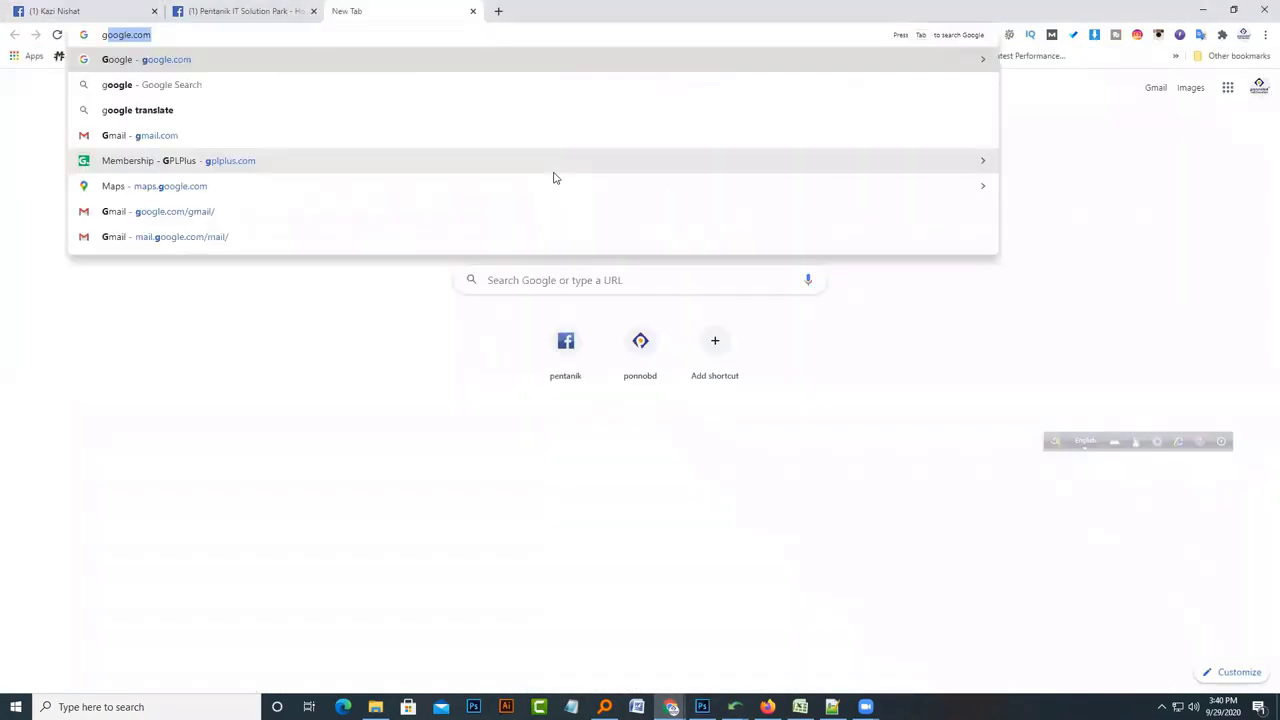
pyautogui.press('Return')
pyautogui.write('v')
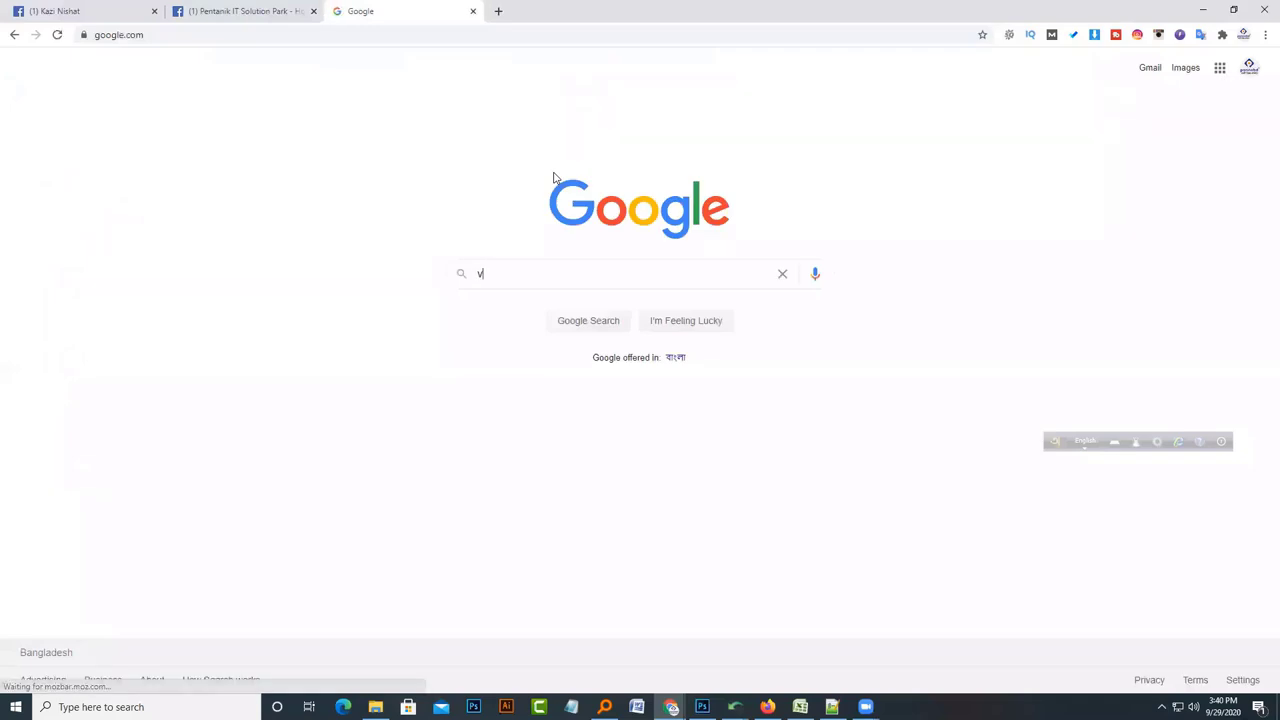
pyautogui.write('isiting')
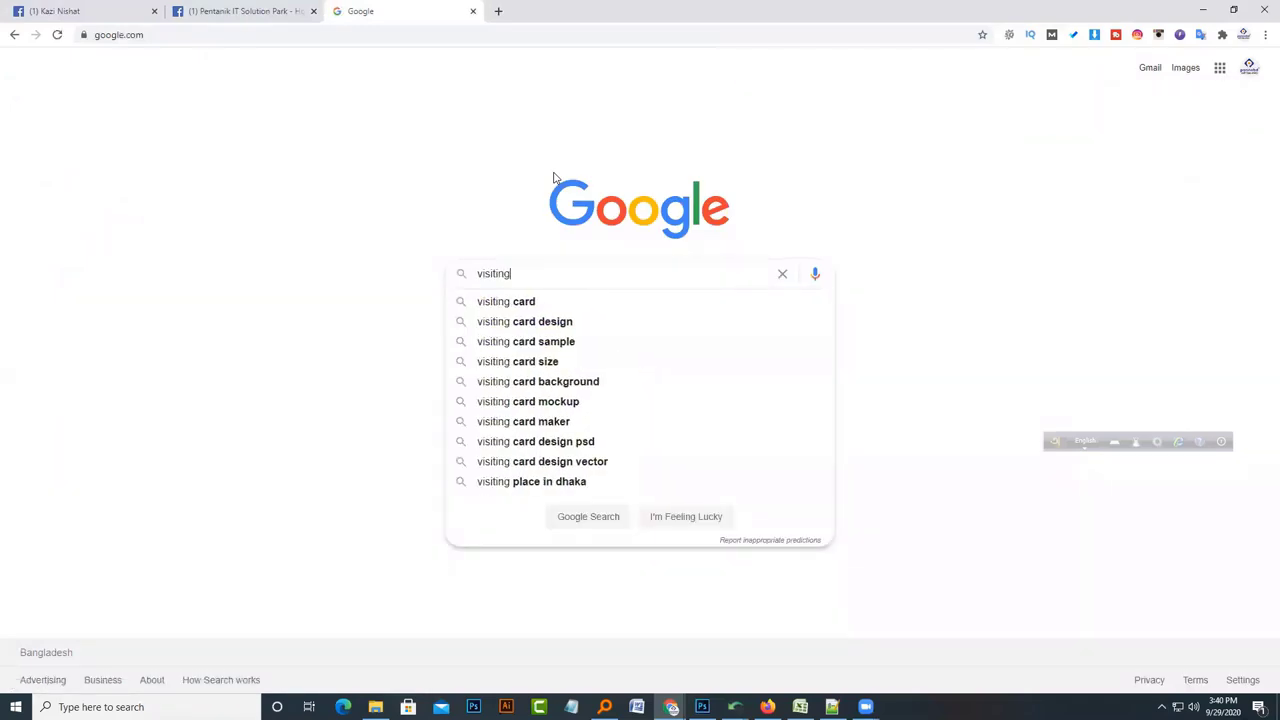
pyautogui.write(' card standard size')
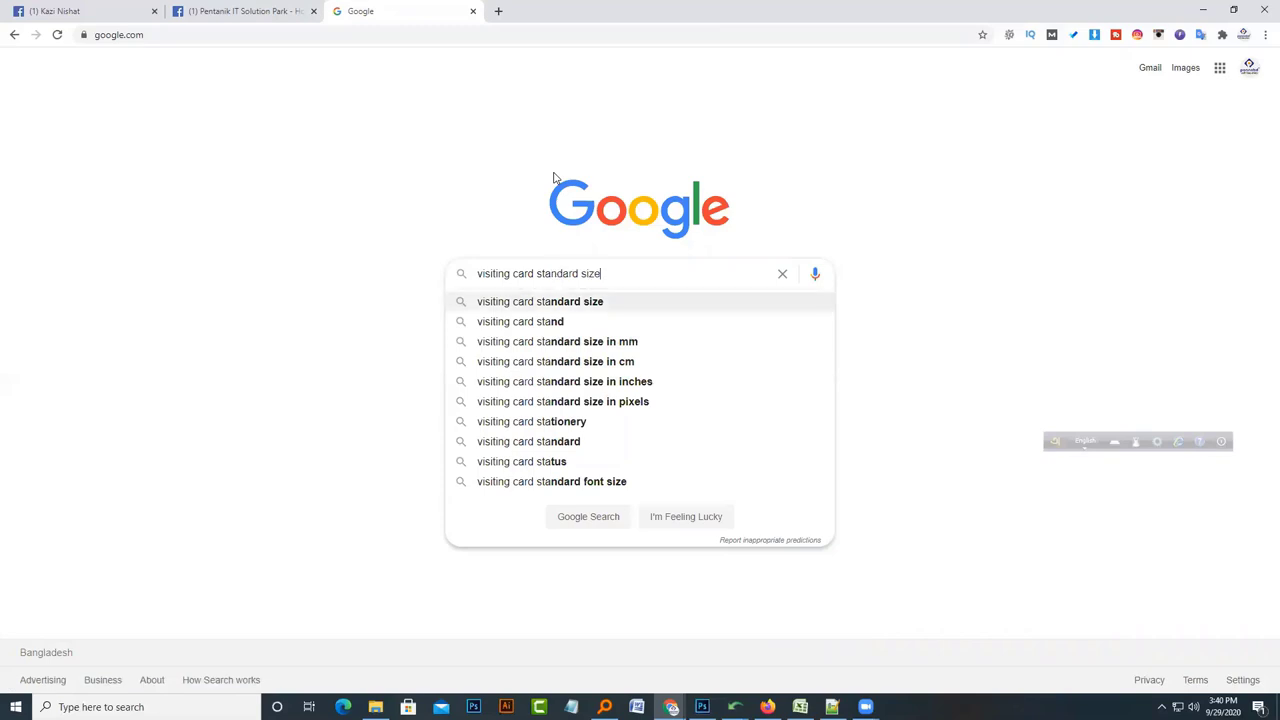
pyautogui.press('Return')
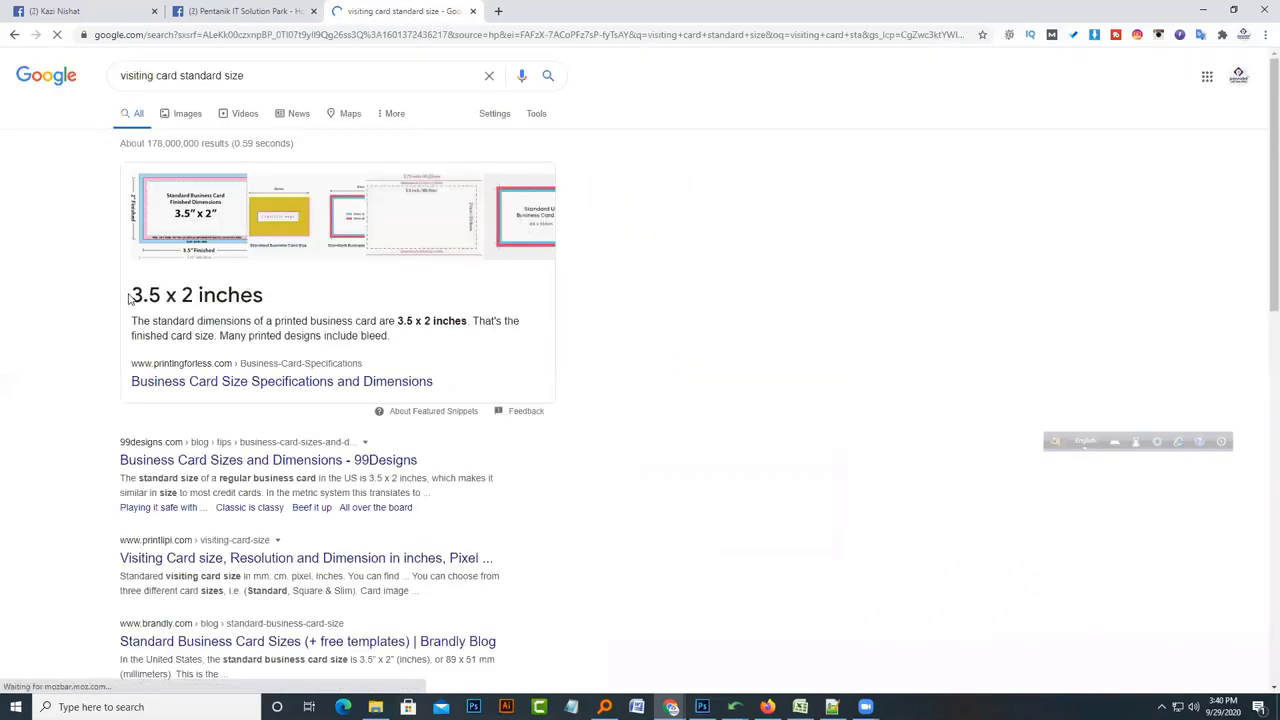
pyautogui.moveTo(129, 298); pyautogui.dragTo(290, 296)
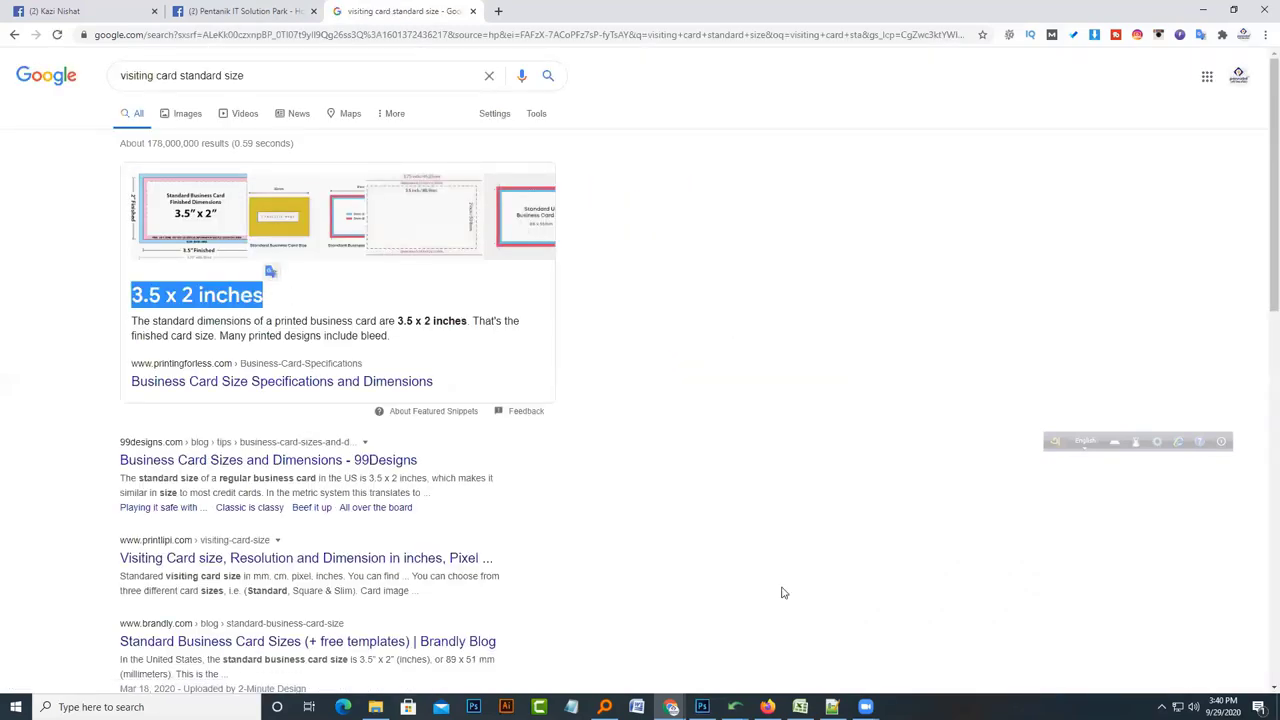
pyautogui.click(702, 707)
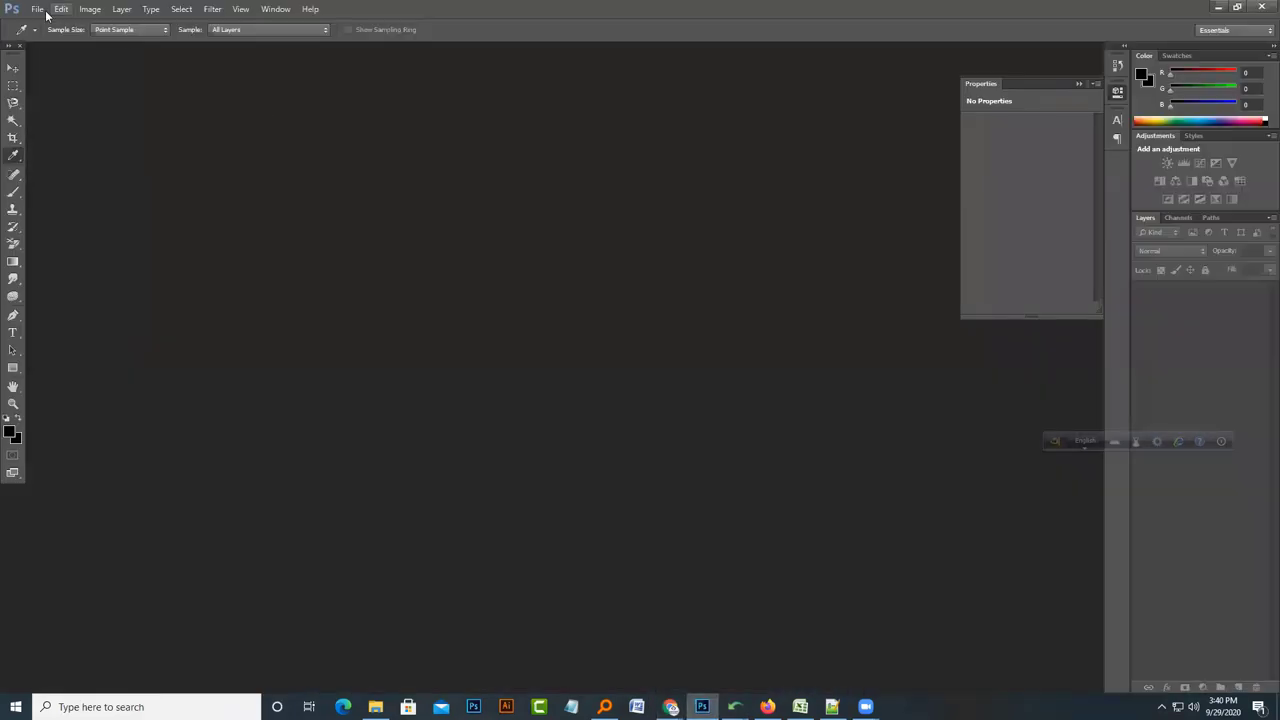
# Step: Create a new document 3.5 x 2 inches at 300 ppi
pyautogui.click(38, 9)
pyautogui.click(50, 26)
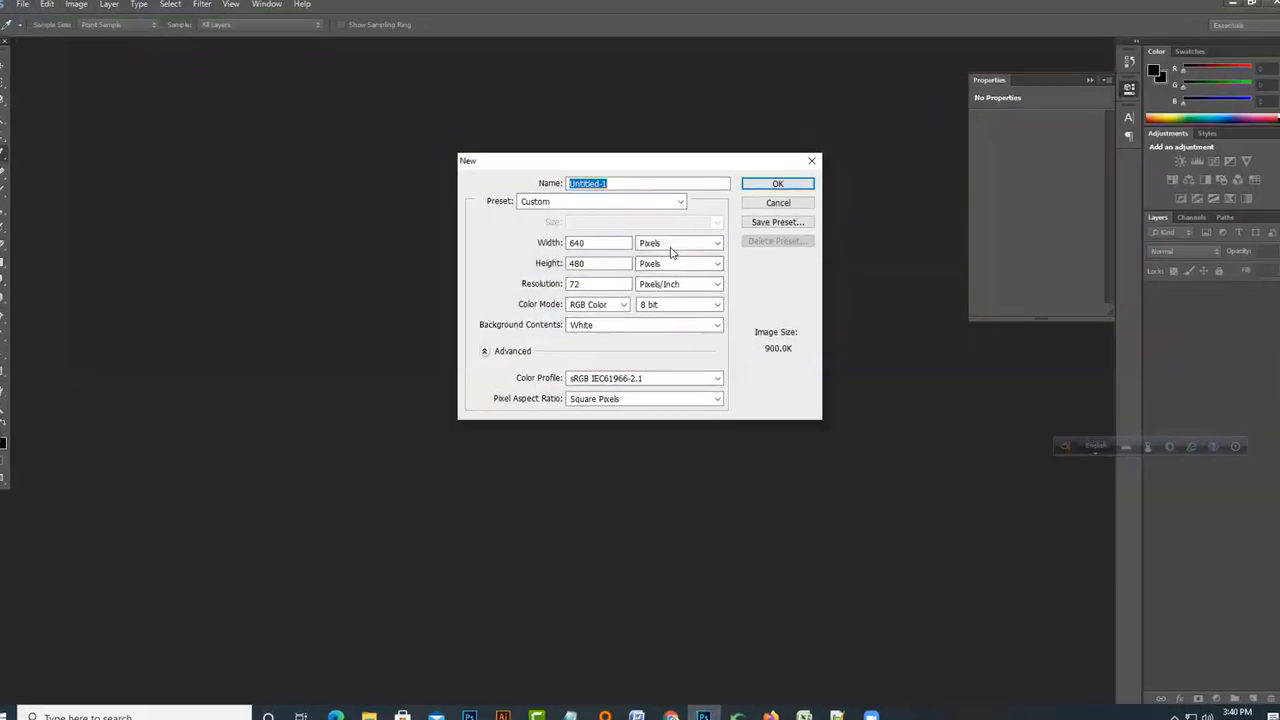
pyautogui.click(671, 250)
pyautogui.click(666, 264)
pyautogui.moveTo(596, 242); pyautogui.dragTo(532, 244)
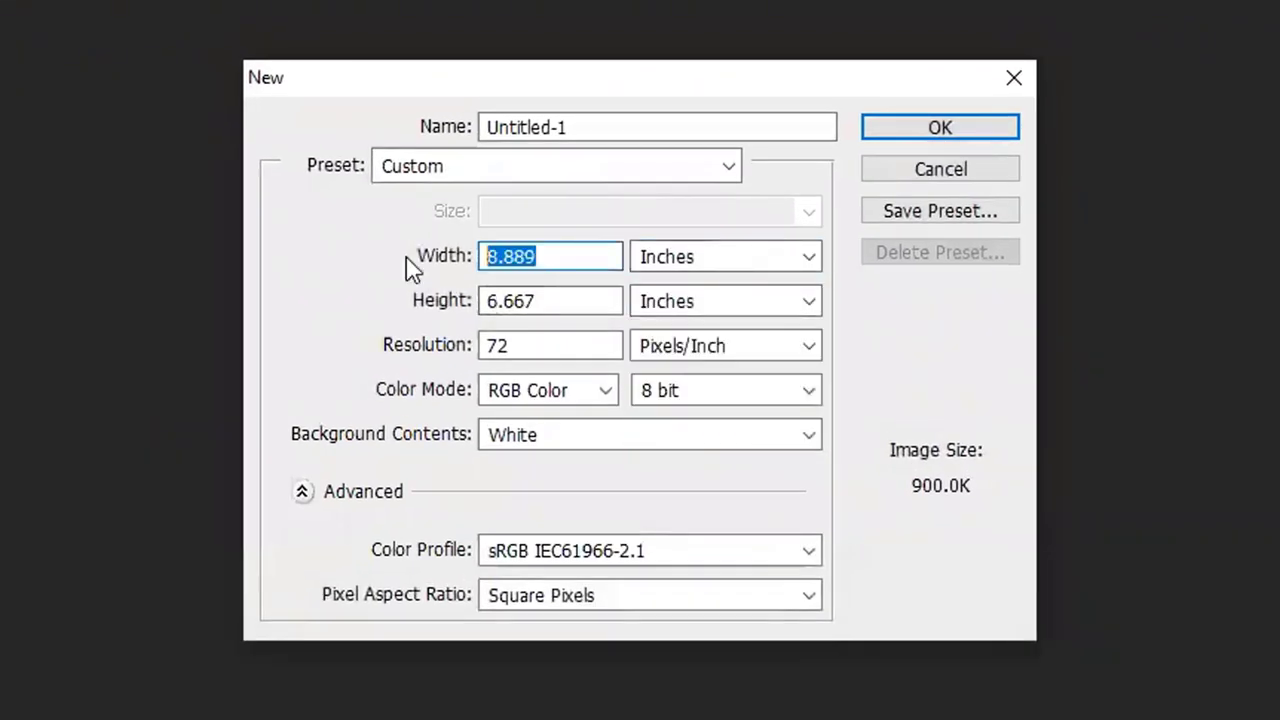
pyautogui.write('3.5')
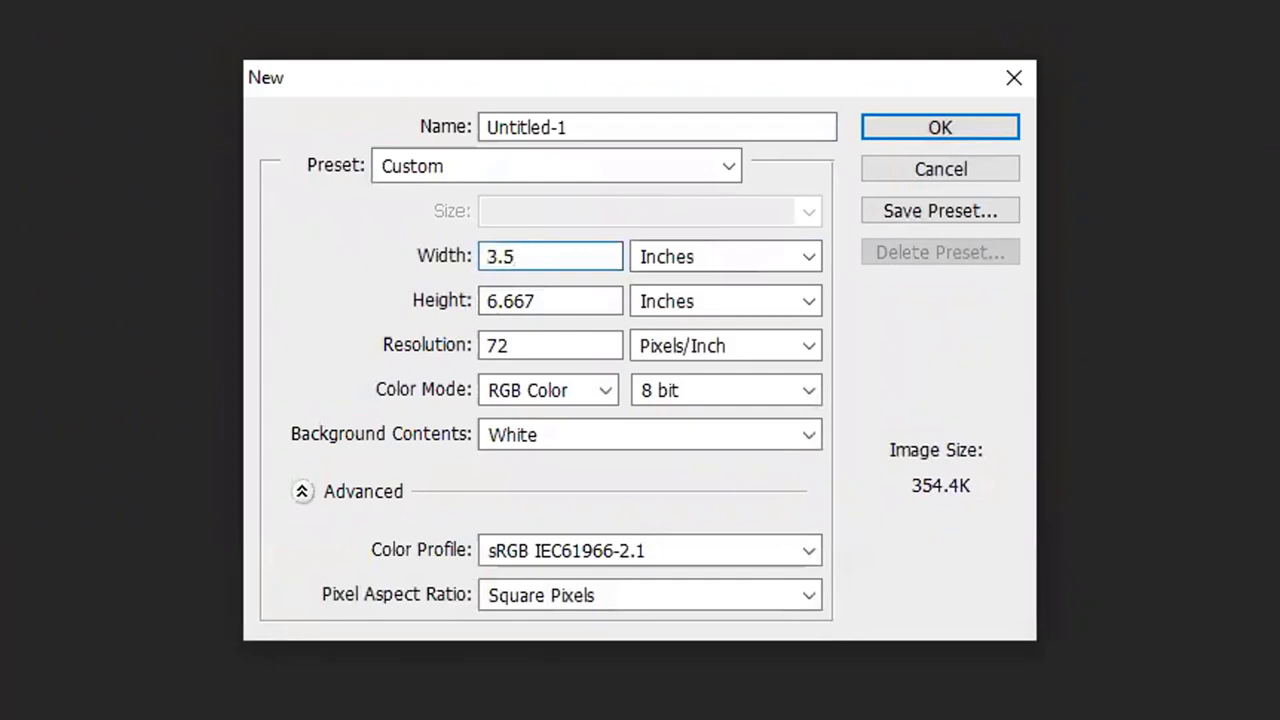
pyautogui.press('Tab')
pyautogui.write('2')
pyautogui.moveTo(580, 343); pyautogui.dragTo(362, 355)
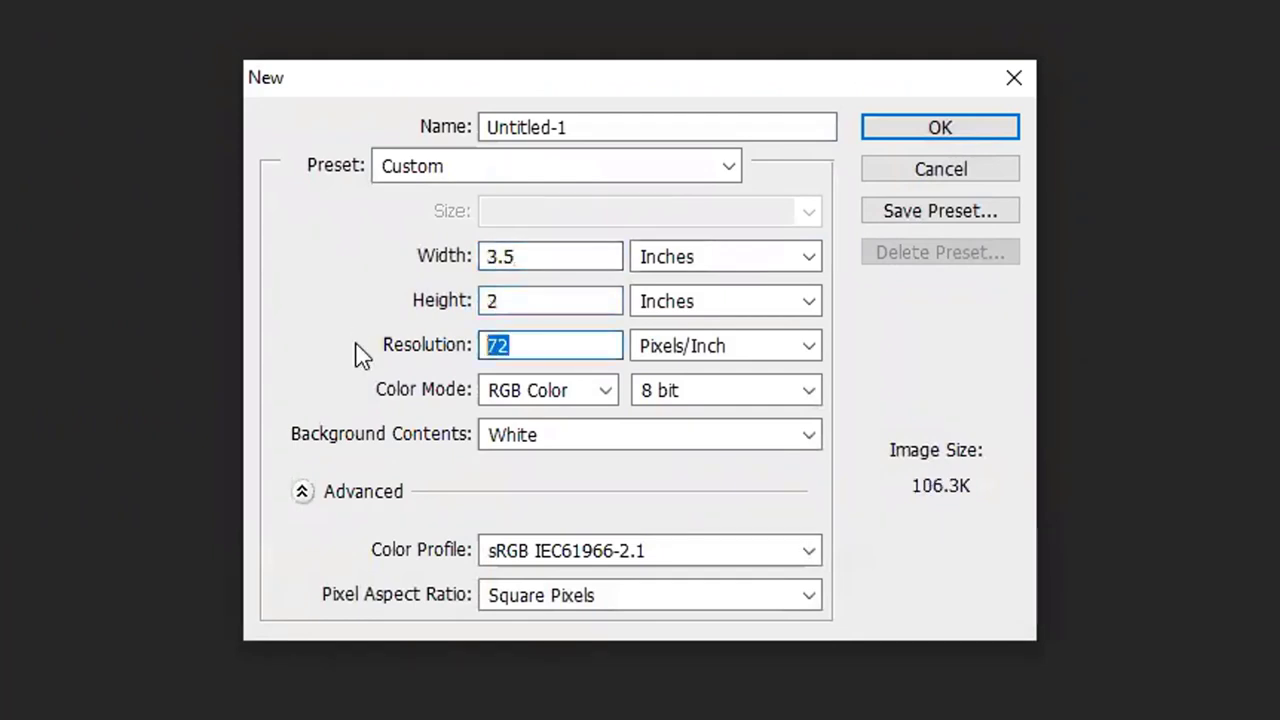
pyautogui.write('300')
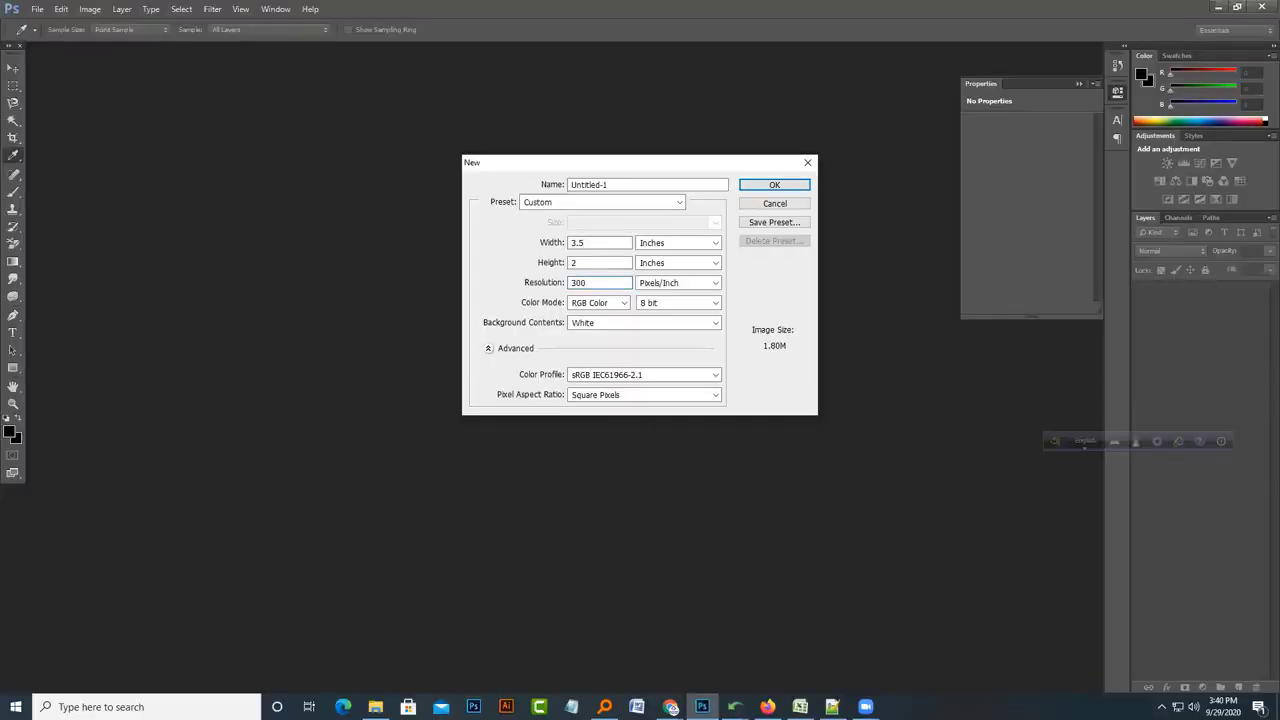
pyautogui.press('Return')
# Step: Save the document as visiting-card in the Class 9 29-9-2020 folder
pyautogui.click(37, 9)
pyautogui.click(56, 169)
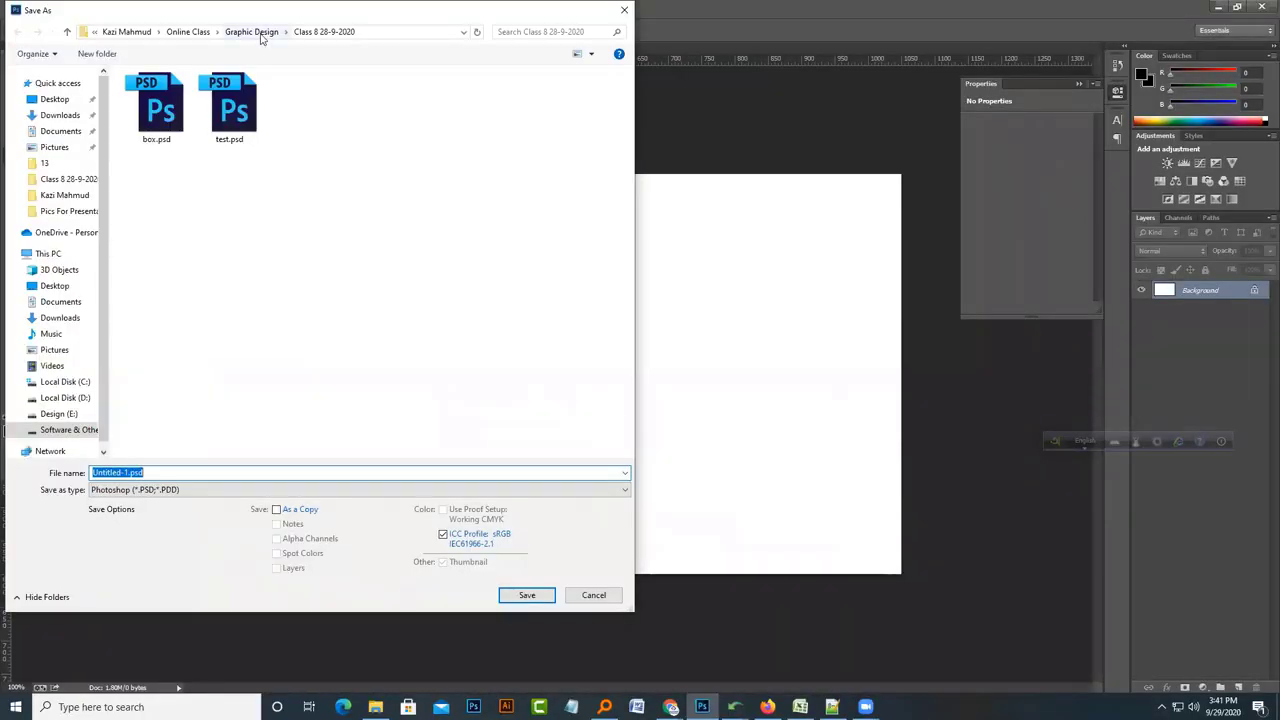
pyautogui.click(263, 31)
pyautogui.doubleClick(229, 205)
pyautogui.write('visi')
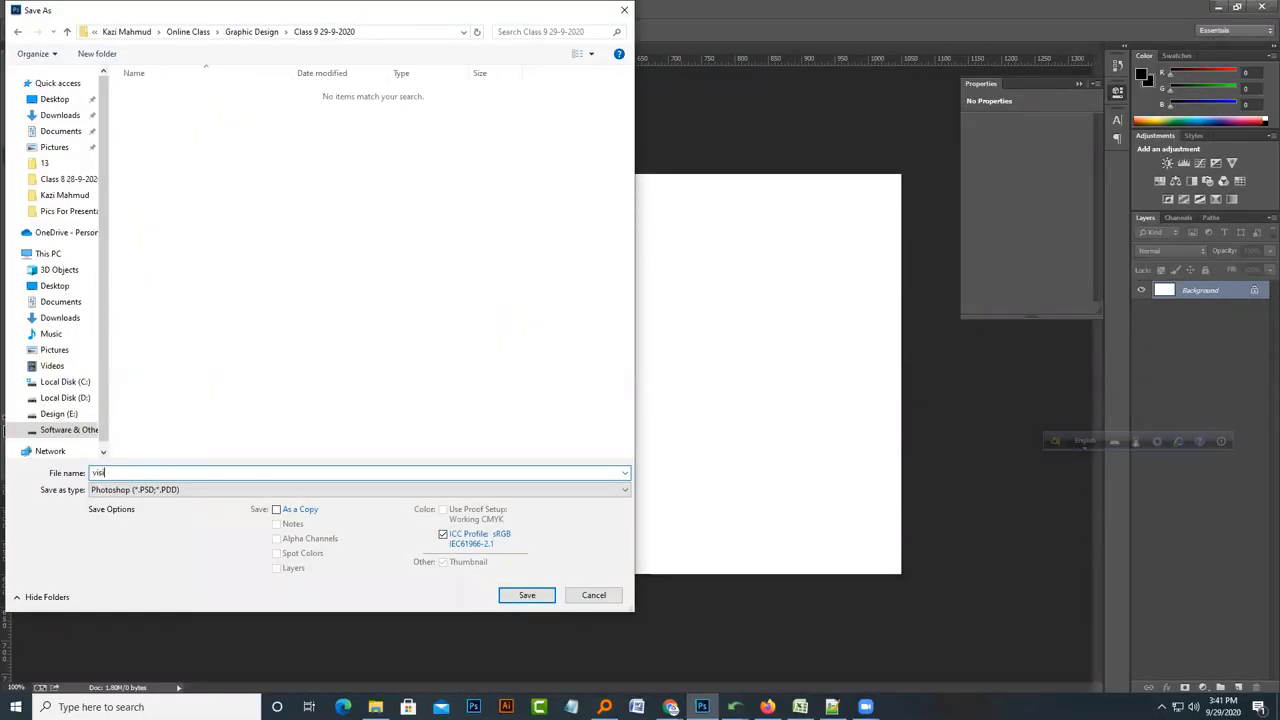
pyautogui.write('ting-card')
pyautogui.press('Return')
pyautogui.click(670, 707)
# Step: Change the search to 'visiting card design' and browse the image results
pyautogui.click(187, 75)
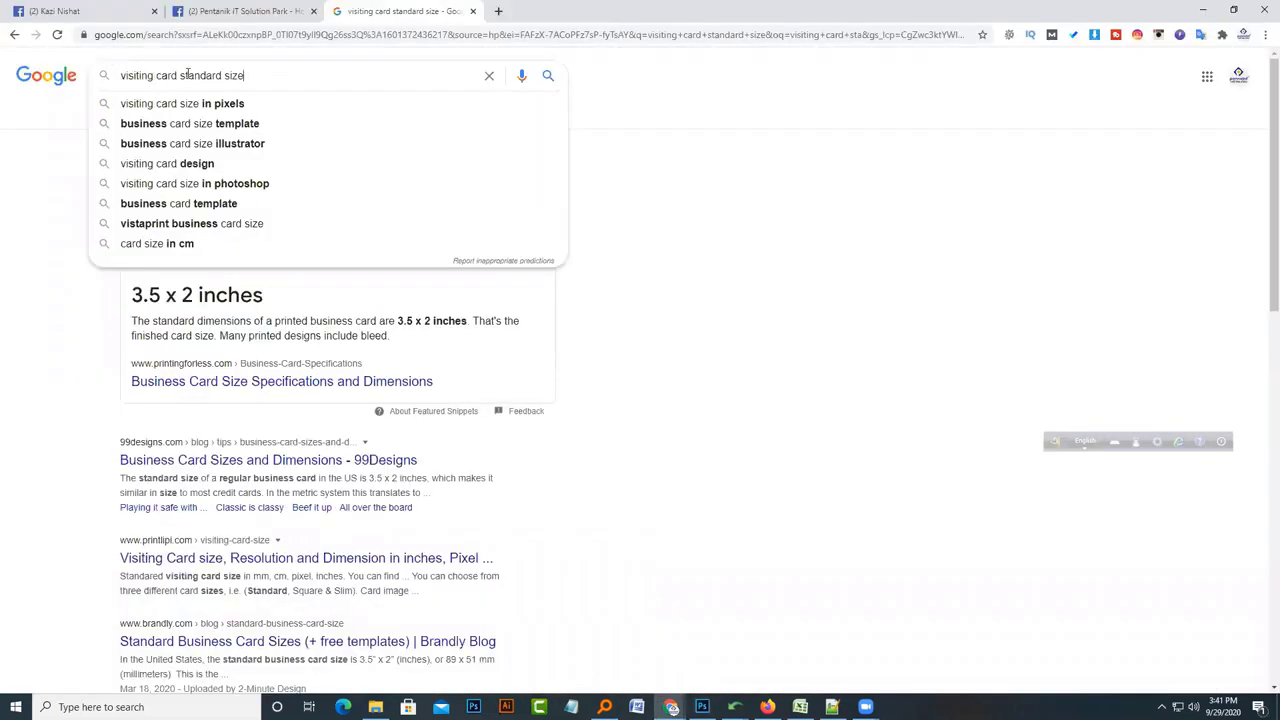
pyautogui.moveTo(182, 75); pyautogui.dragTo(349, 77)
pyautogui.write('desig')
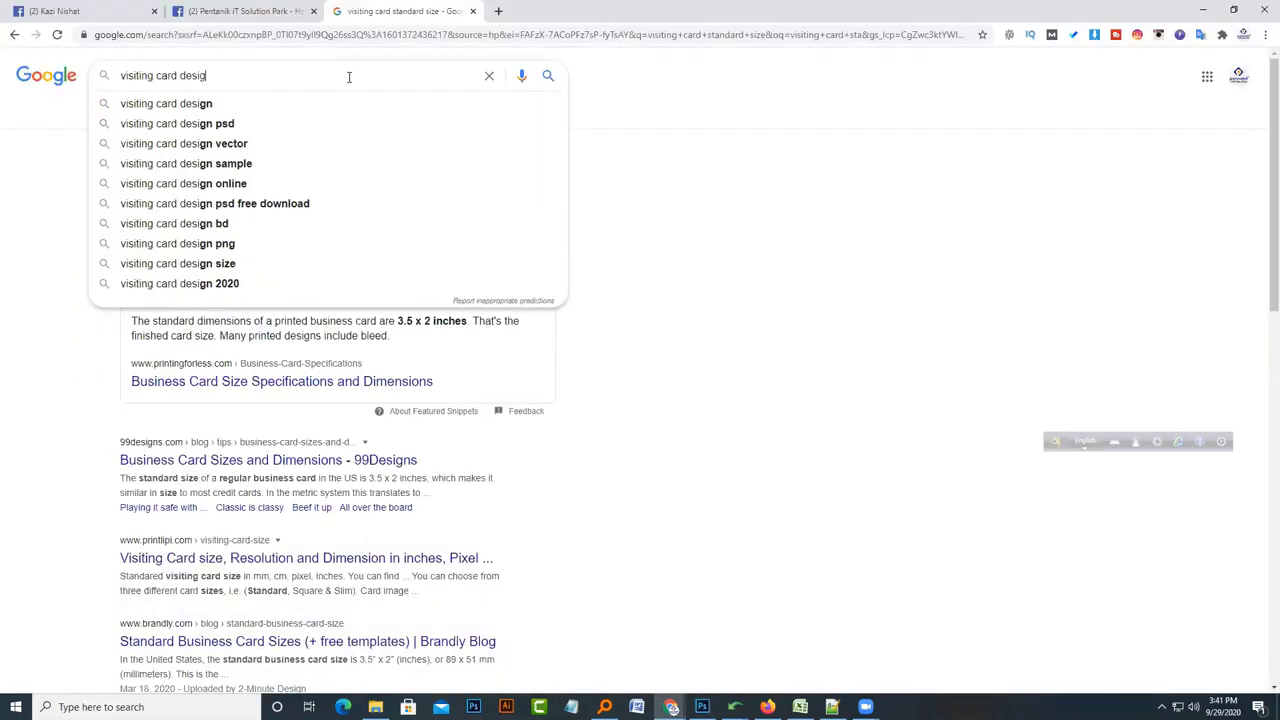
pyautogui.write('n')
pyautogui.press('Return')
pyautogui.click(190, 117)
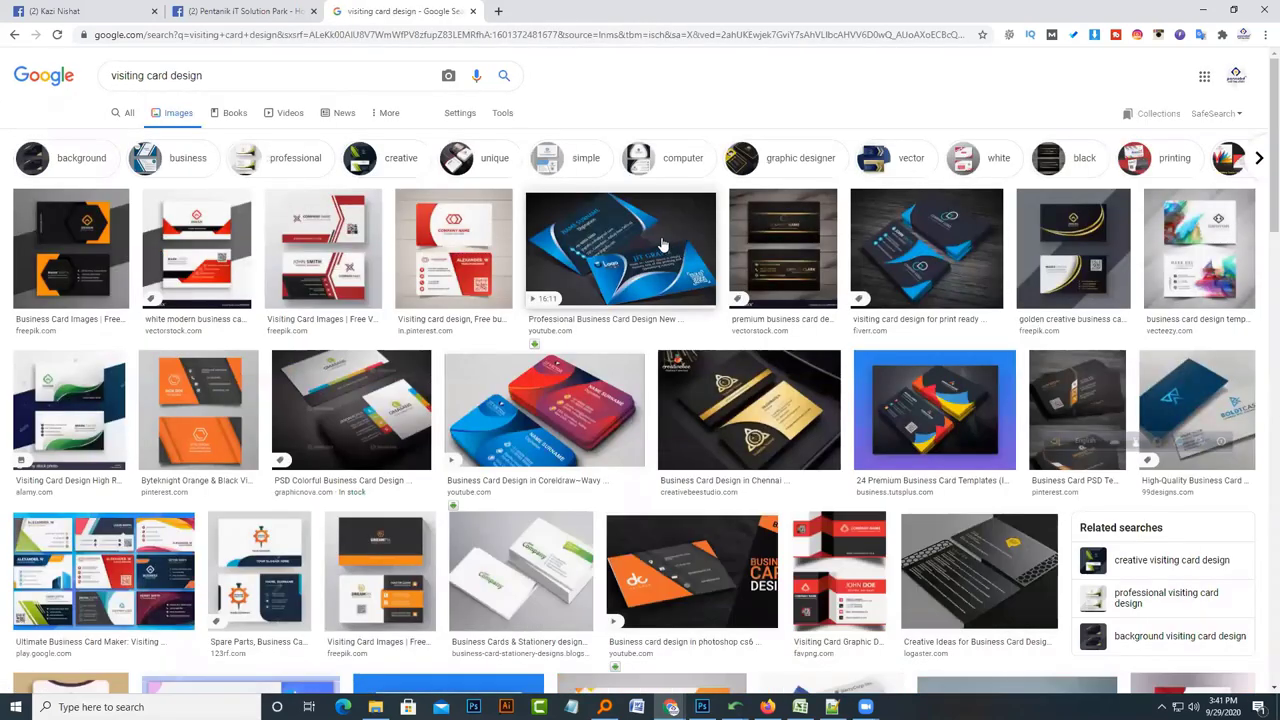
pyautogui.scroll(-2, 661, 245)
# Step: Save the spare-parts business card image to disk
pyautogui.click(259, 425)
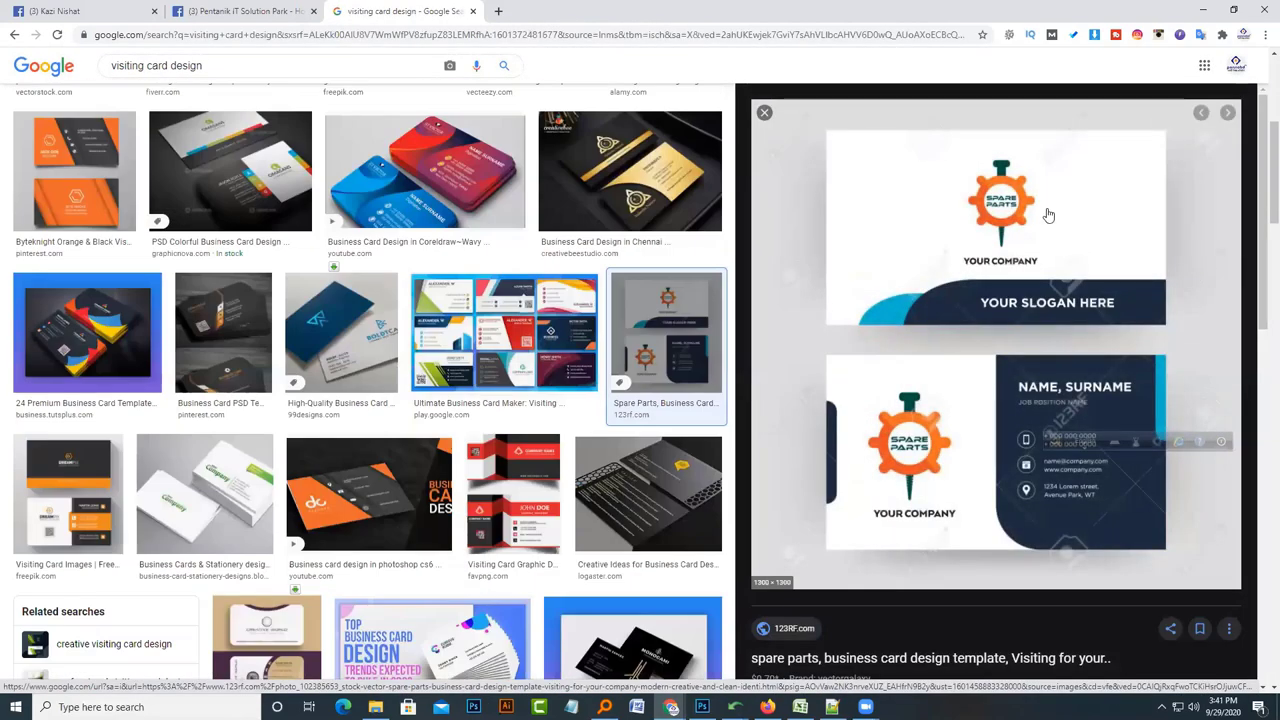
pyautogui.rightClick(1048, 215)
pyautogui.click(1080, 330)
pyautogui.press('Return')
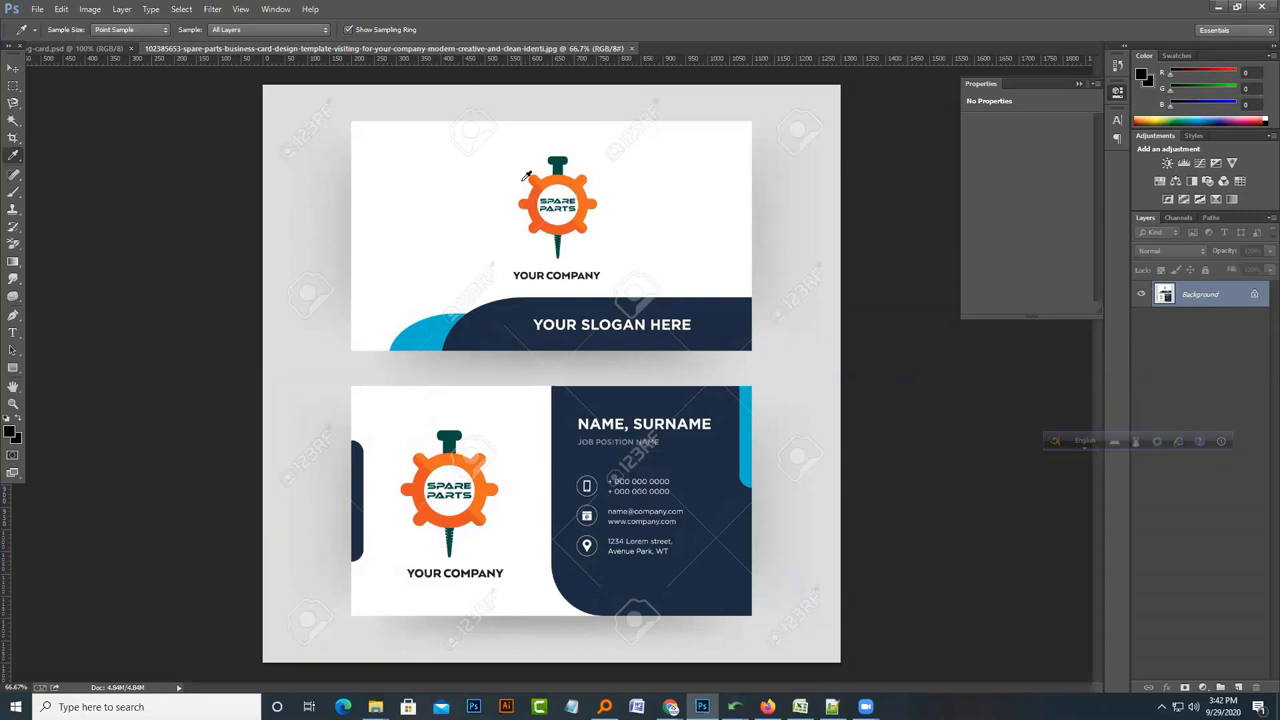
# Step: Draw a circle with the Ellipse tool near the top of the visiting card
pyautogui.click(100, 48)
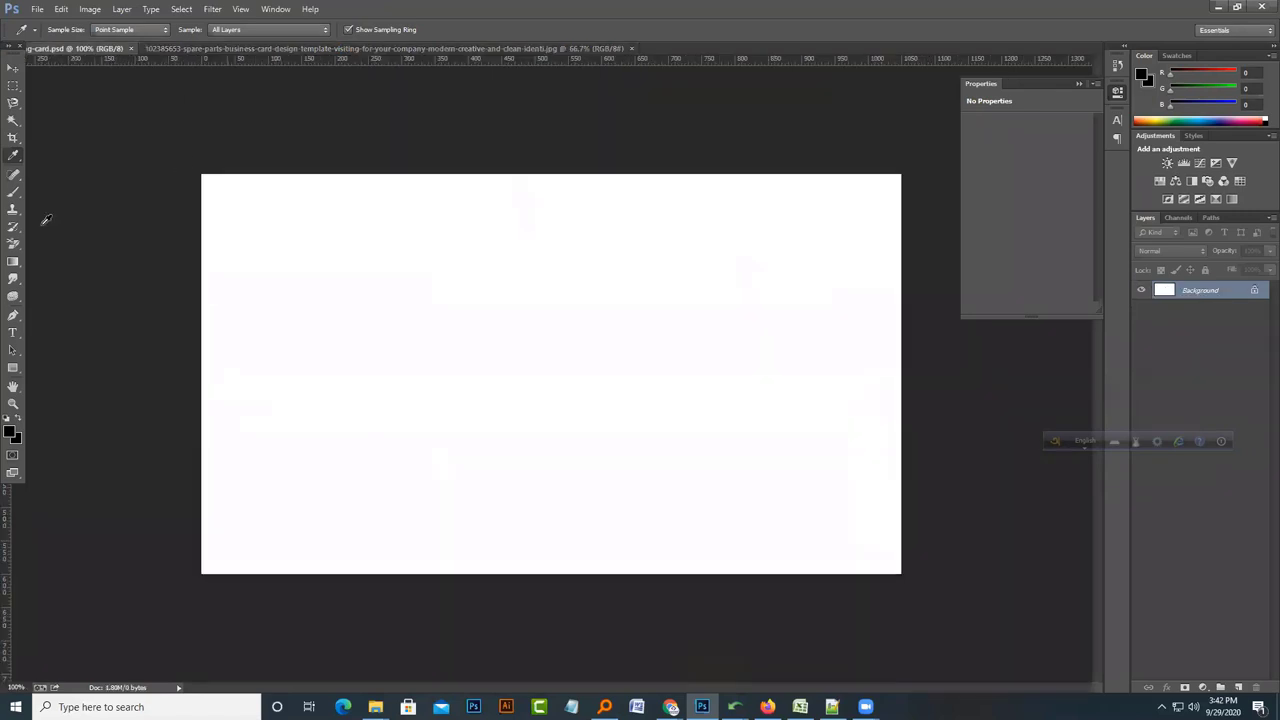
pyautogui.click(13, 367)
pyautogui.click(65, 380)
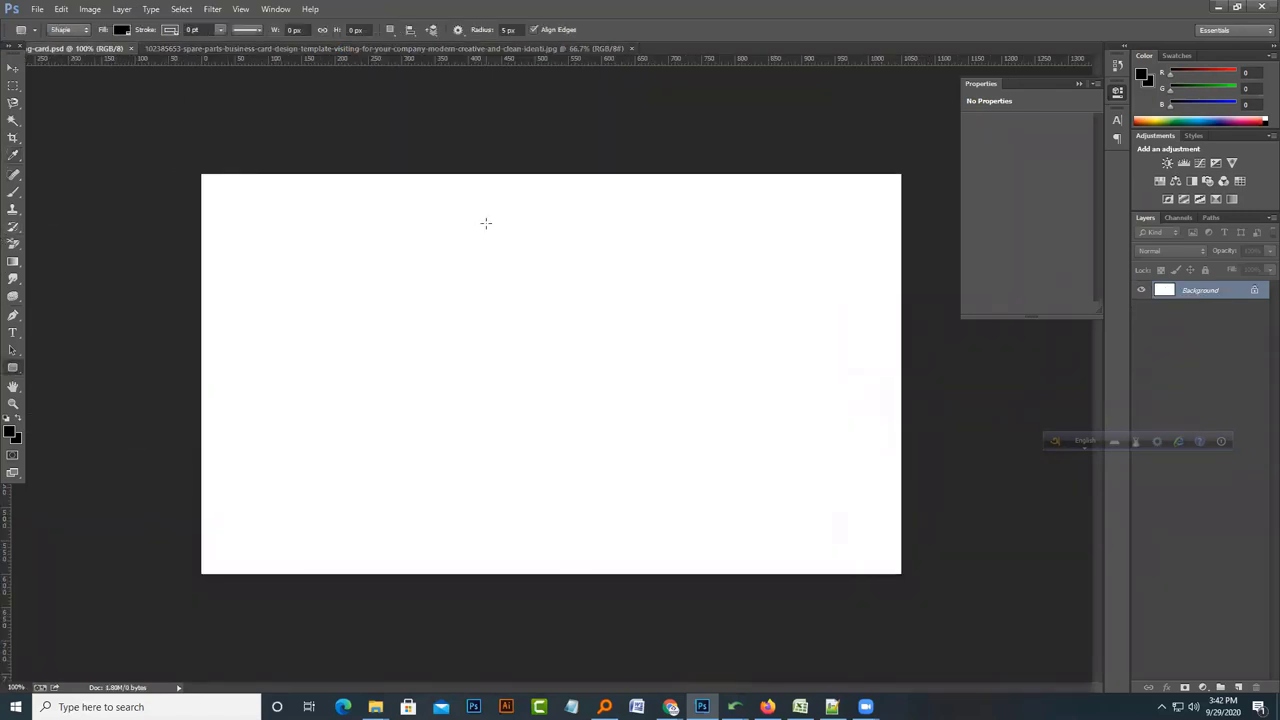
pyautogui.moveTo(486, 225); pyautogui.dragTo(607, 344)
pyautogui.hotkey('ctrl', 'z')
pyautogui.rightClick(13, 367)
pyautogui.click(65, 394)
pyautogui.moveTo(466, 233); pyautogui.dragTo(583, 349)
pyautogui.press('v')
pyautogui.moveTo(507, 305); pyautogui.dragTo(517, 277)
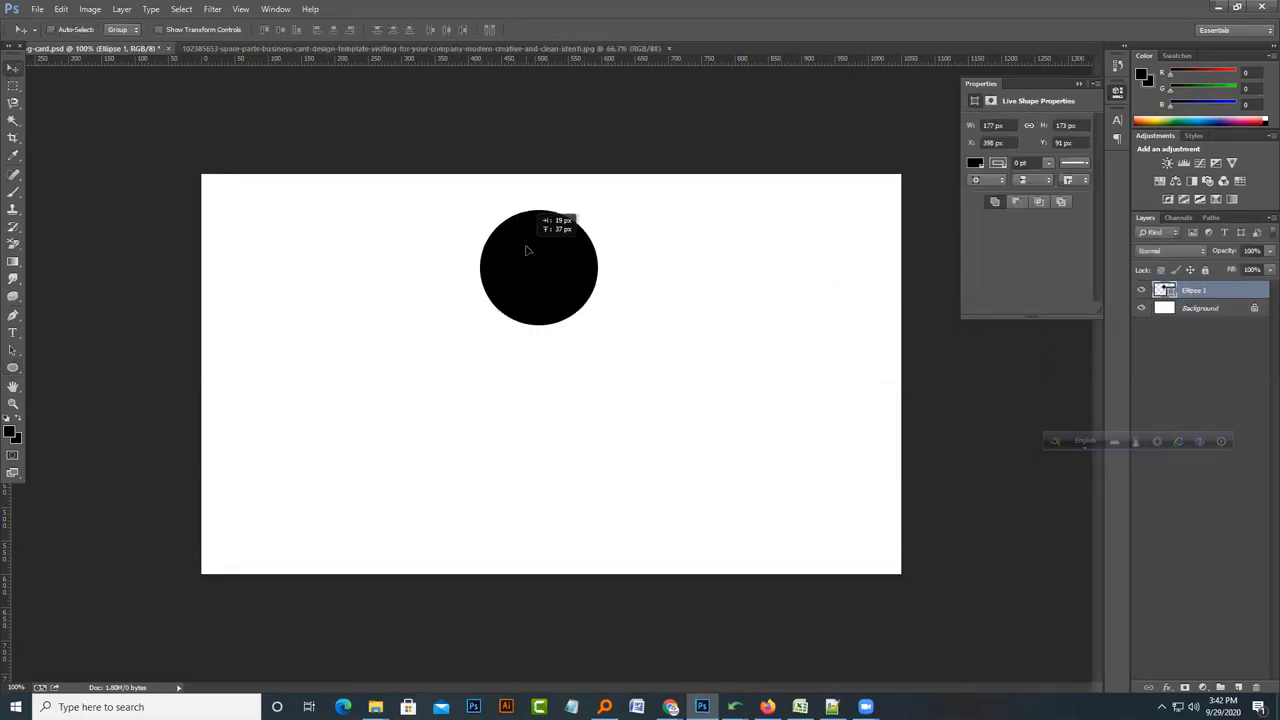
# Step: Sample the logo orange from the reference card and set it as the circle's fill
pyautogui.click(244, 47)
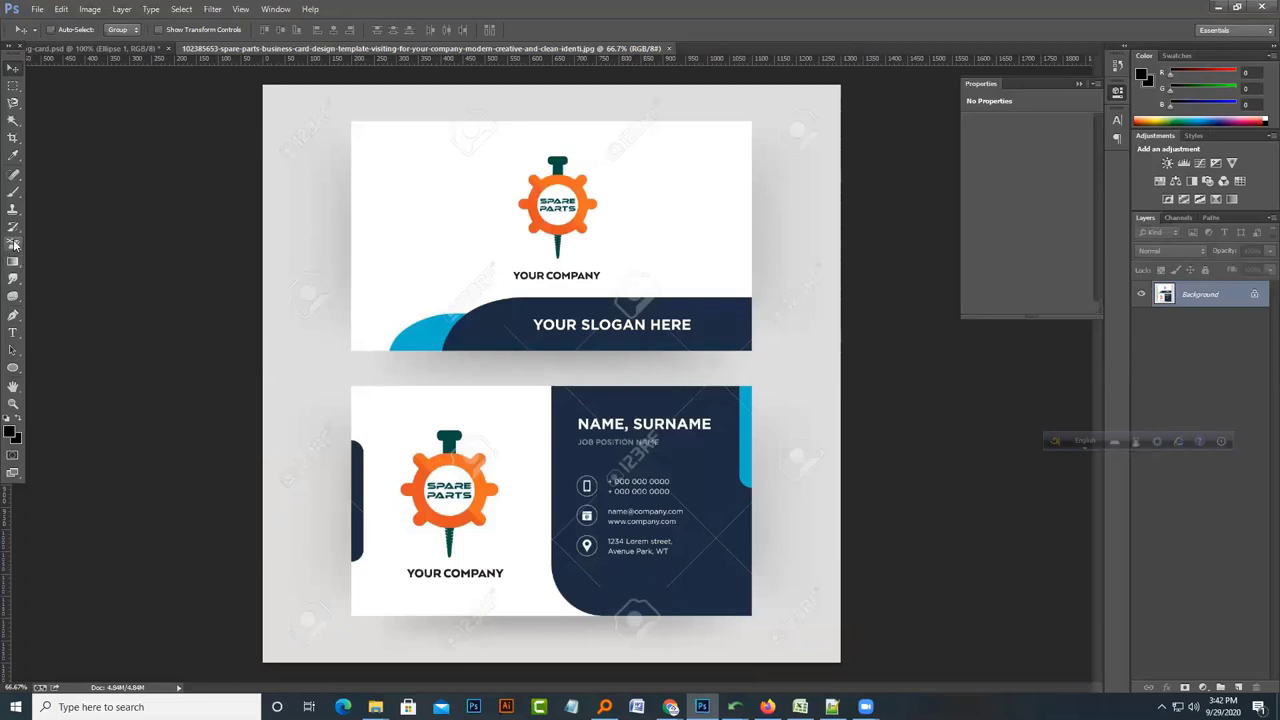
pyautogui.click(13, 155)
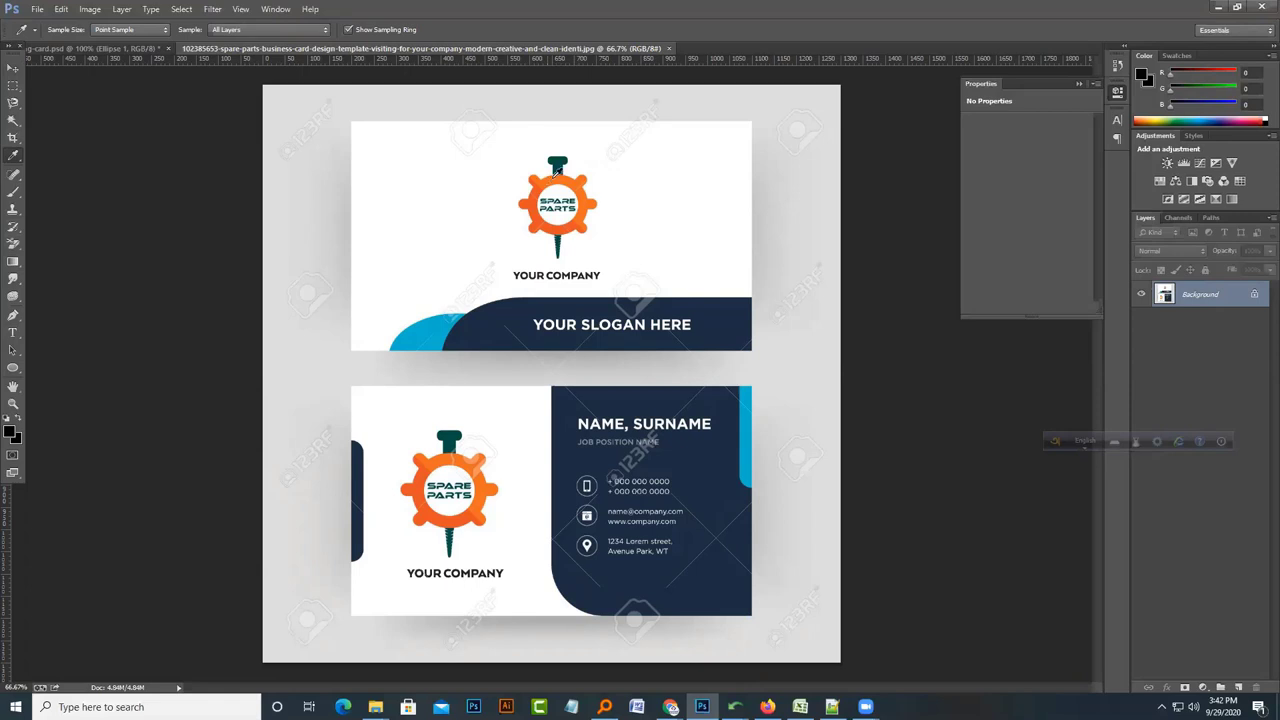
pyautogui.click(552, 177)
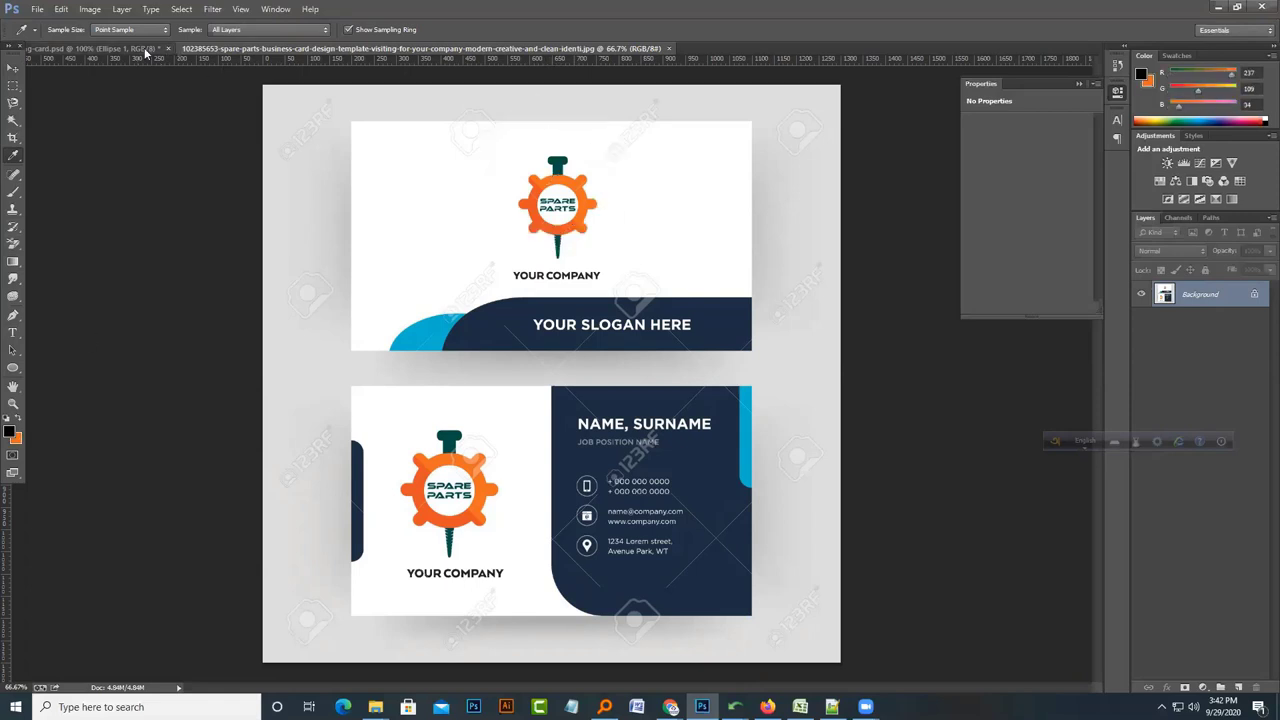
pyautogui.click(145, 49)
pyautogui.click(13, 367)
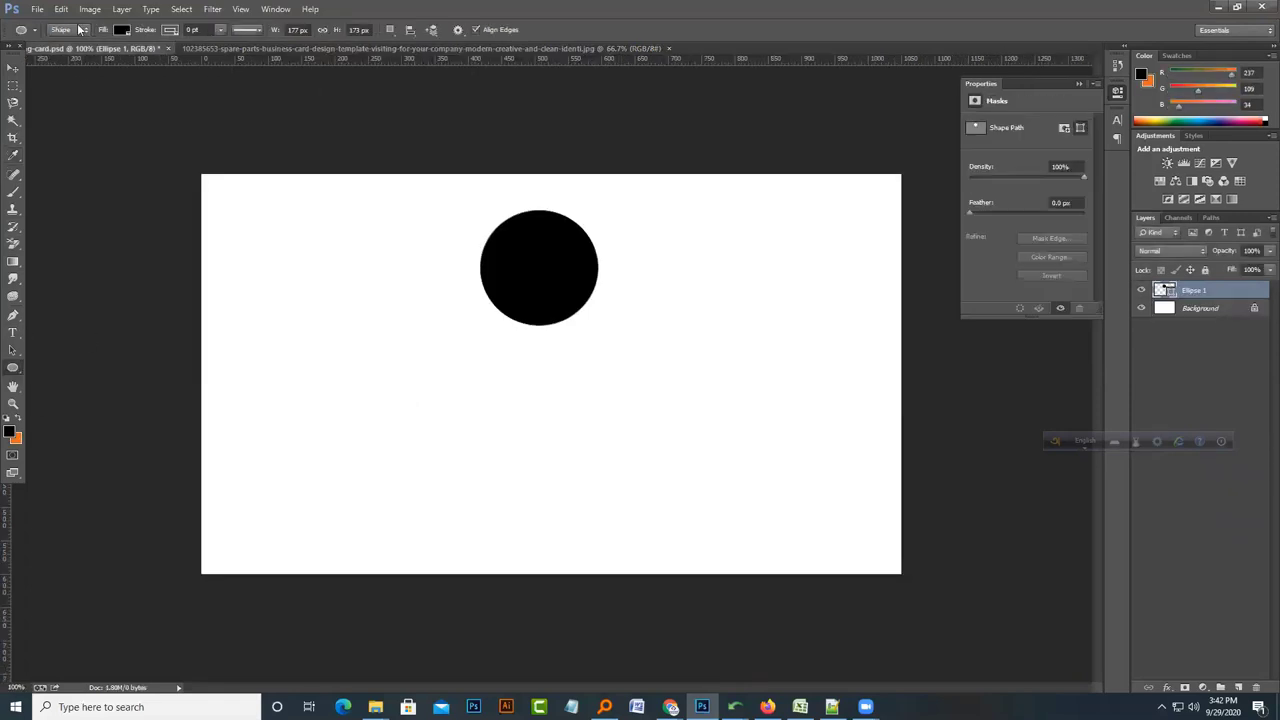
pyautogui.click(121, 30)
pyautogui.click(57, 94)
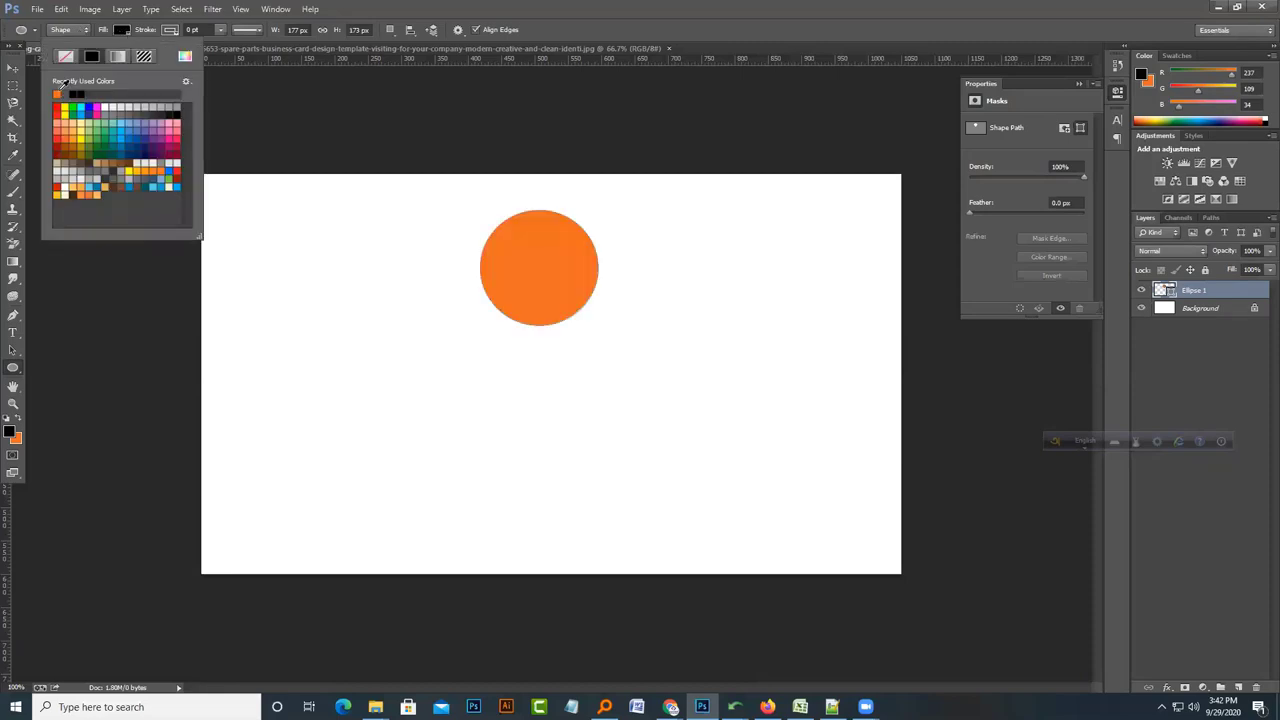
pyautogui.click(13, 67)
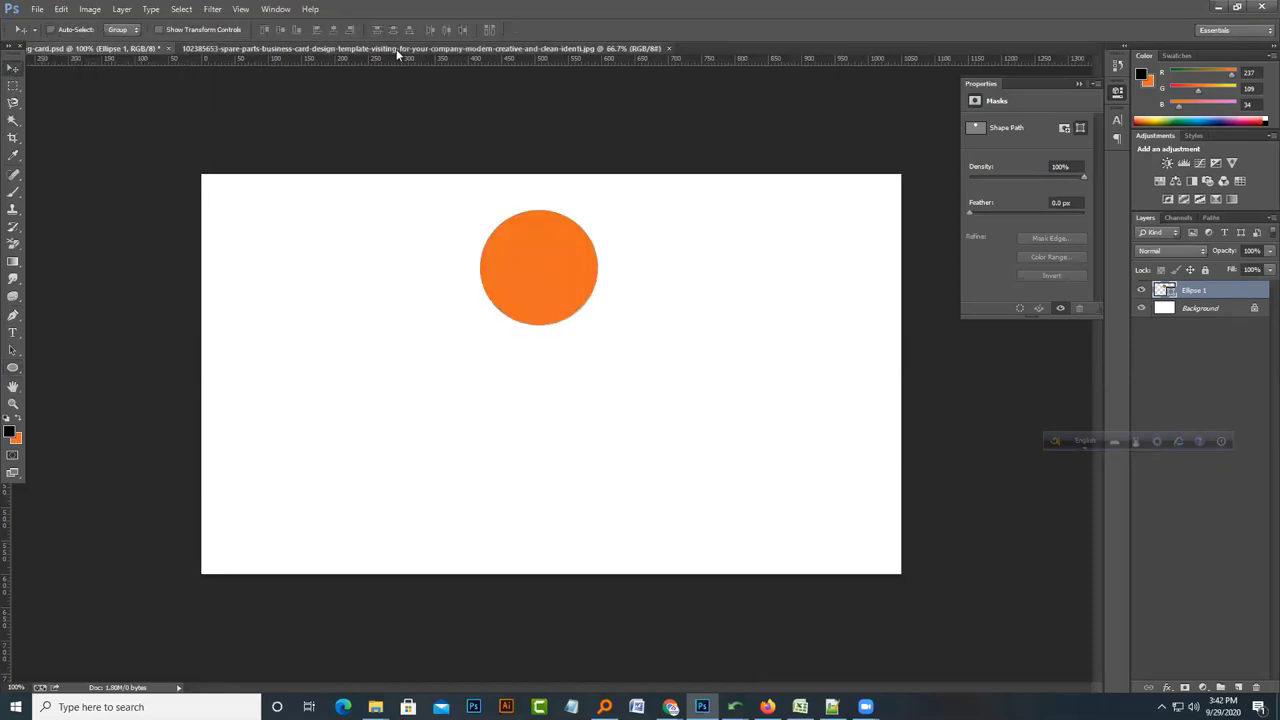
pyautogui.click(396, 49)
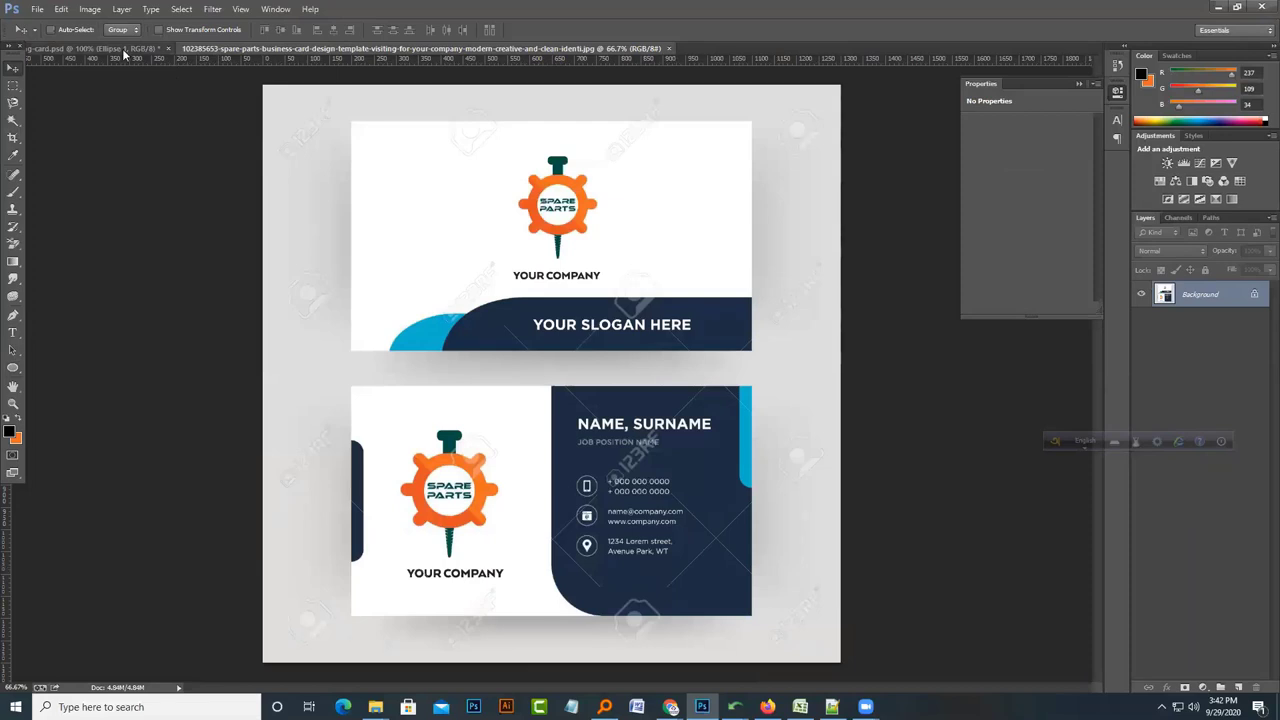
pyautogui.click(120, 48)
# Step: Duplicate the orange circle, shrink the copy, and move it onto the big circle
pyautogui.keyDown('alt'); pyautogui.moveTo(559, 284); pyautogui.dragTo(477, 390); pyautogui.keyUp('alt')
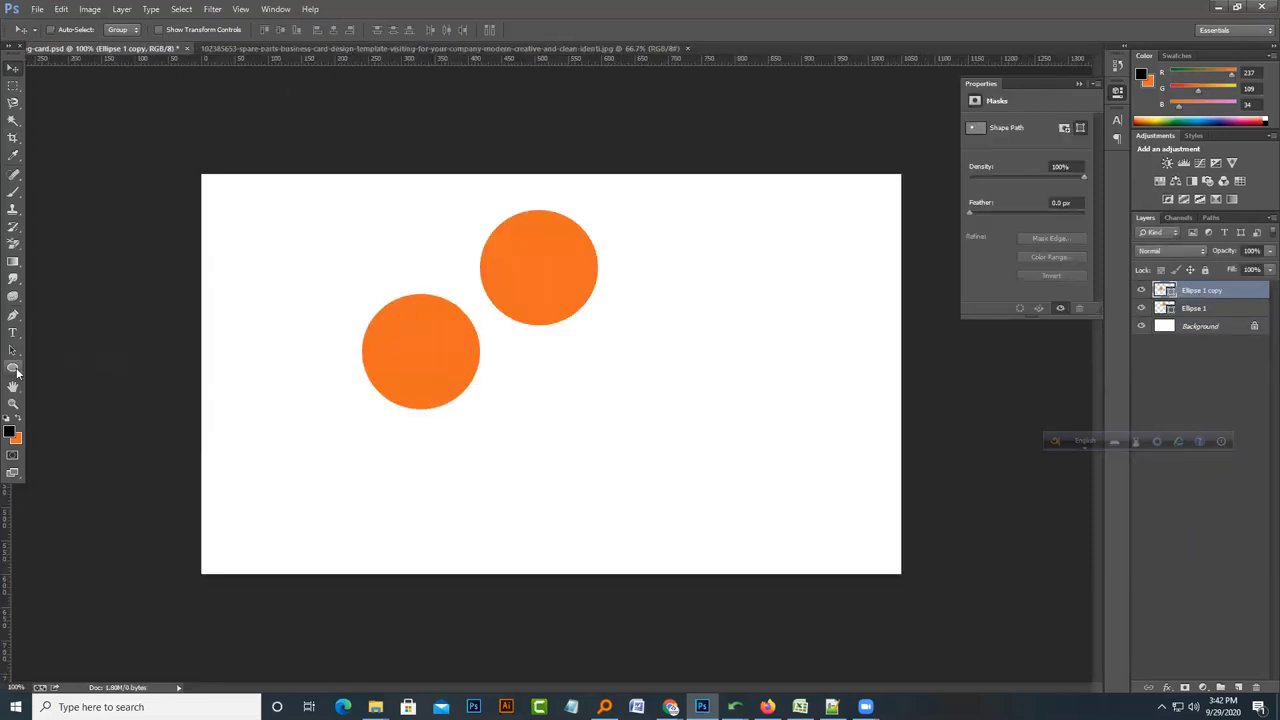
pyautogui.click(13, 368)
pyautogui.hotkey('ctrl', 't')
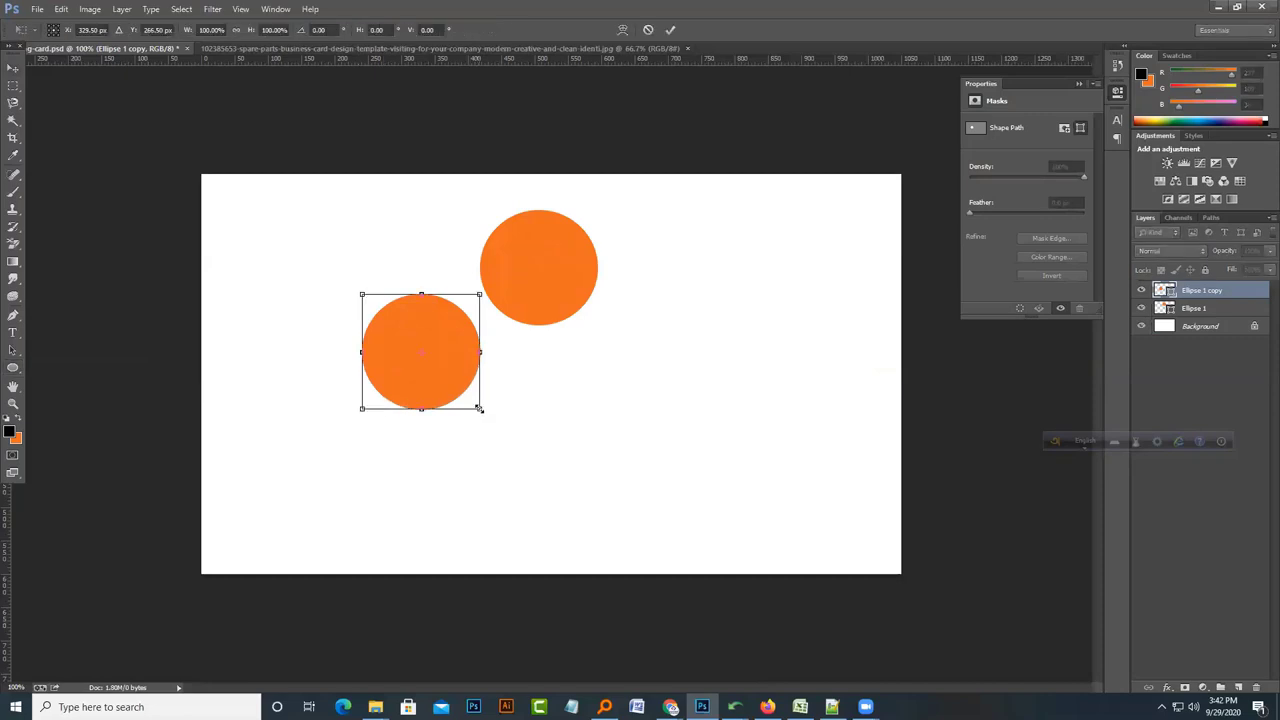
pyautogui.moveTo(480, 410)
pyautogui.mouseDown()
pyautogui.moveTo(430, 359)
pyautogui.moveTo(458, 322)
pyautogui.mouseUp()
pyautogui.press('Return')
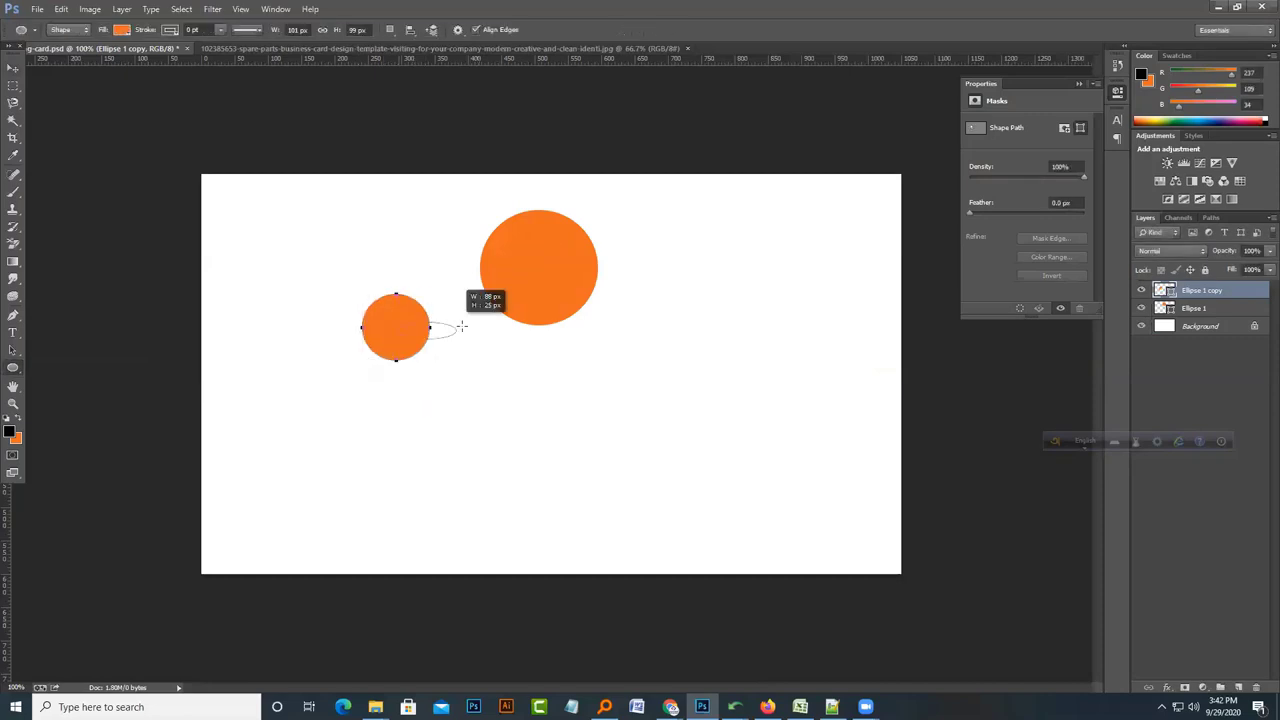
pyautogui.hotkey('ctrl', 'z')
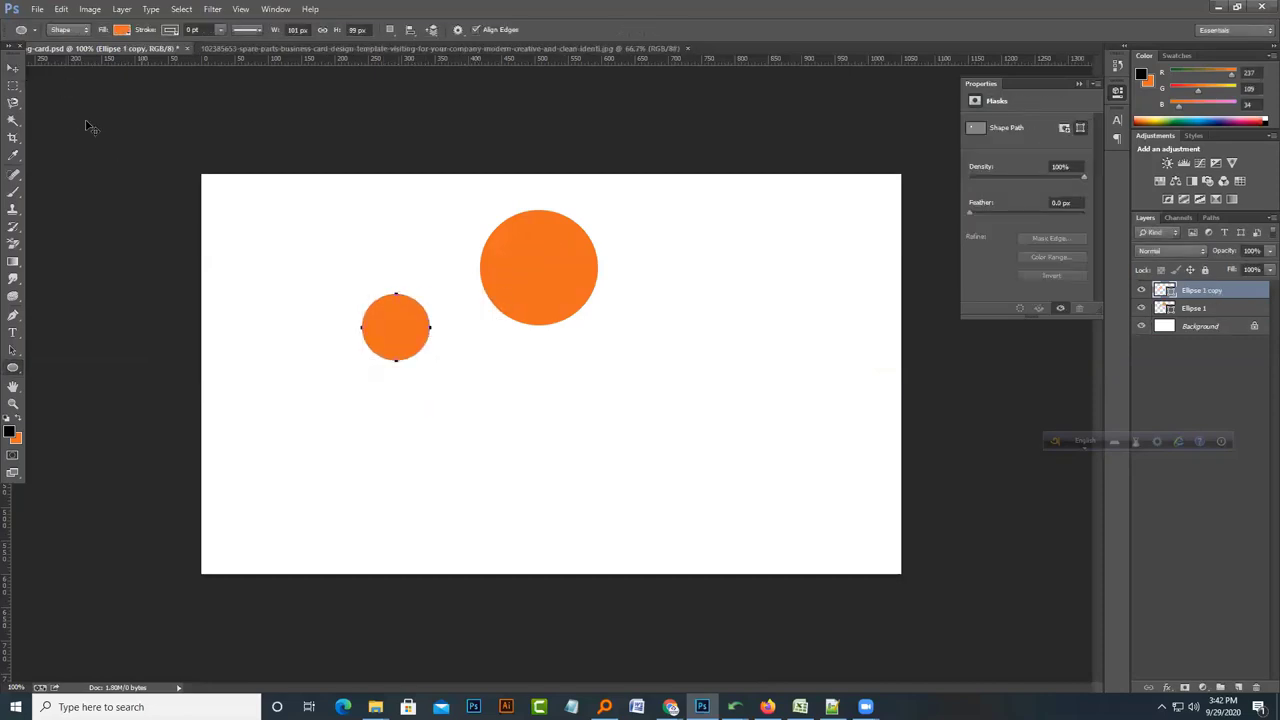
pyautogui.press('v')
pyautogui.moveTo(384, 335); pyautogui.dragTo(534, 271)
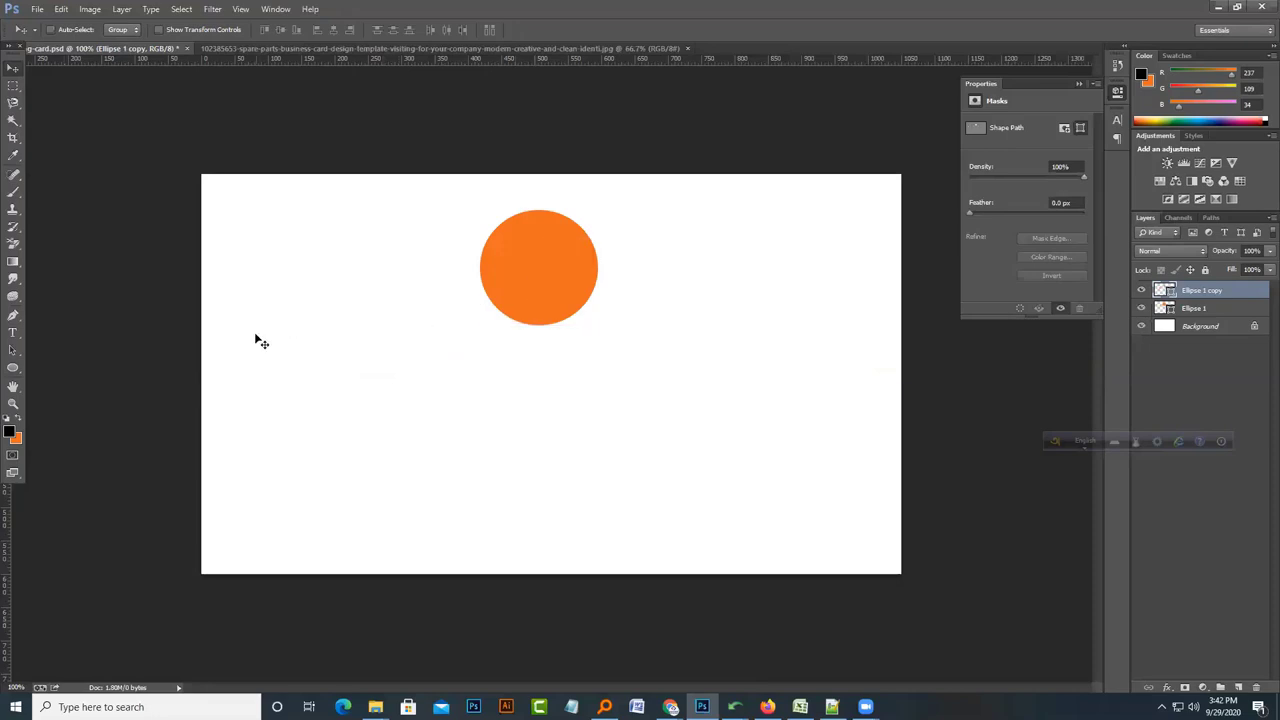
# Step: Fill the small inner circle with white
pyautogui.click(13, 367)
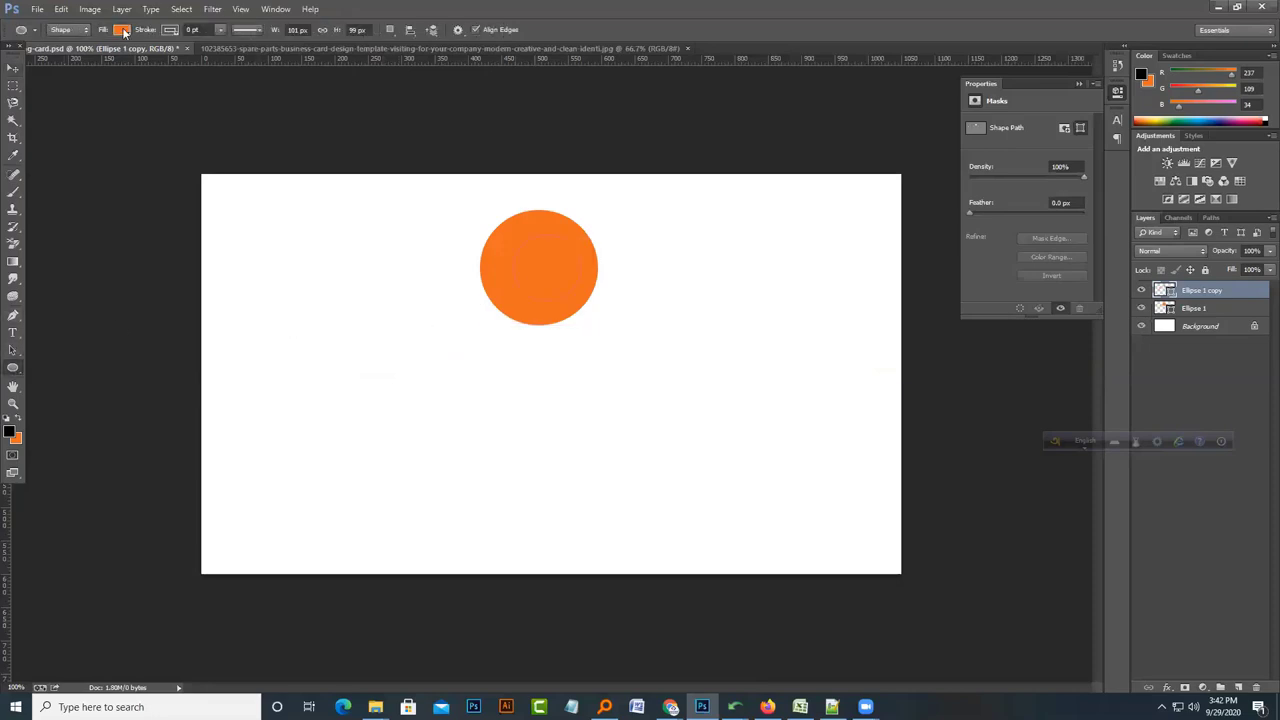
pyautogui.click(121, 30)
pyautogui.click(105, 110)
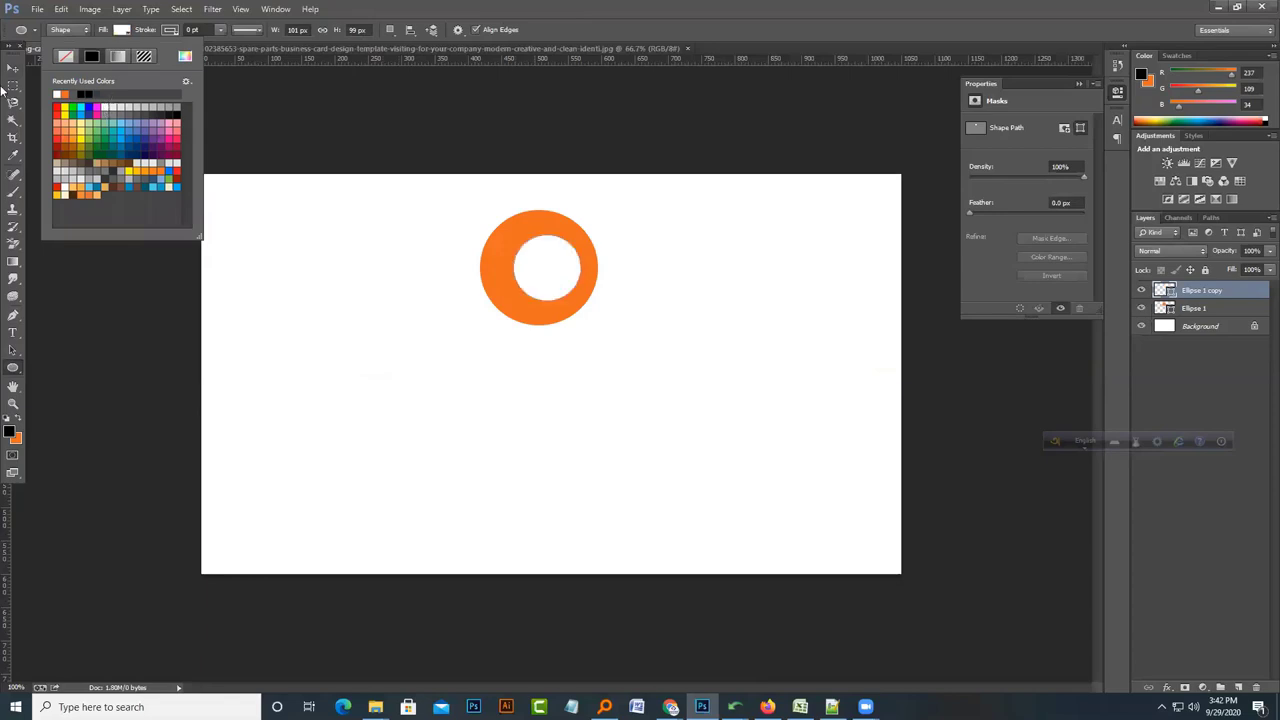
pyautogui.press('v')
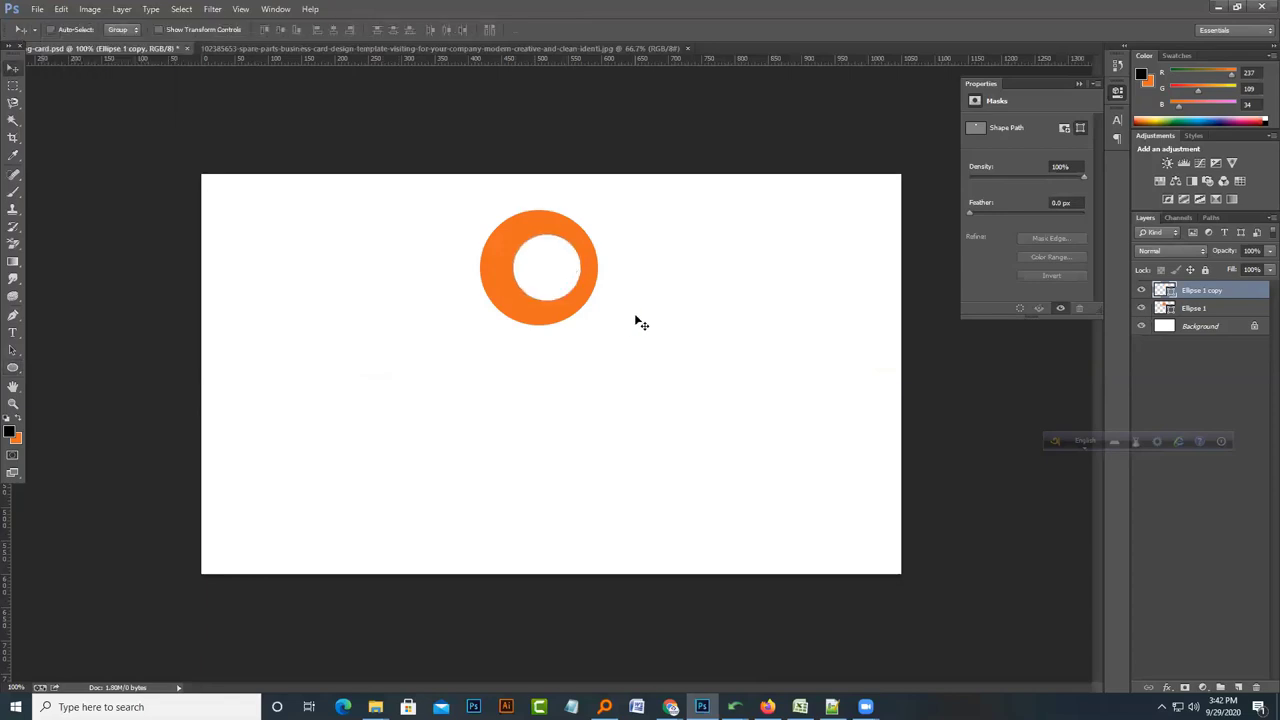
pyautogui.moveTo(663, 334); pyautogui.dragTo(655, 334)
# Step: Select both circle layers and align them to horizontal and vertical centres
pyautogui.keyDown('shift'); pyautogui.click(1194, 310); pyautogui.keyUp('shift')
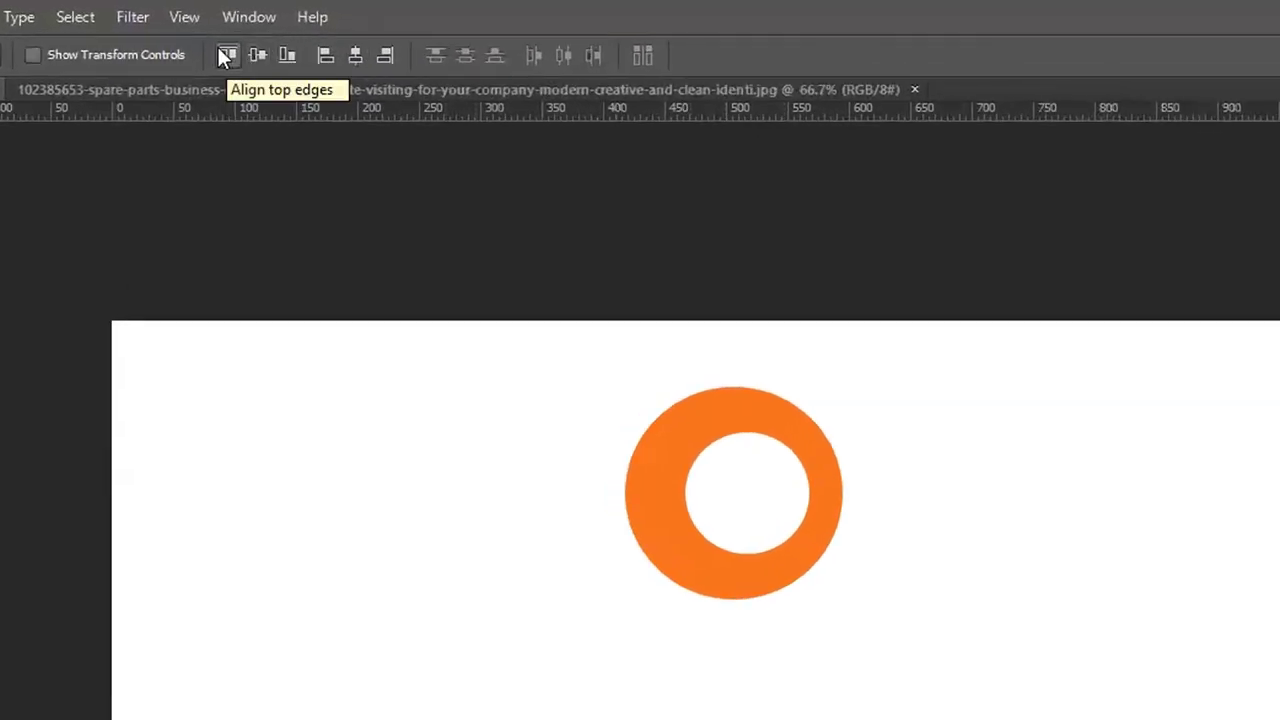
pyautogui.click(235, 57)
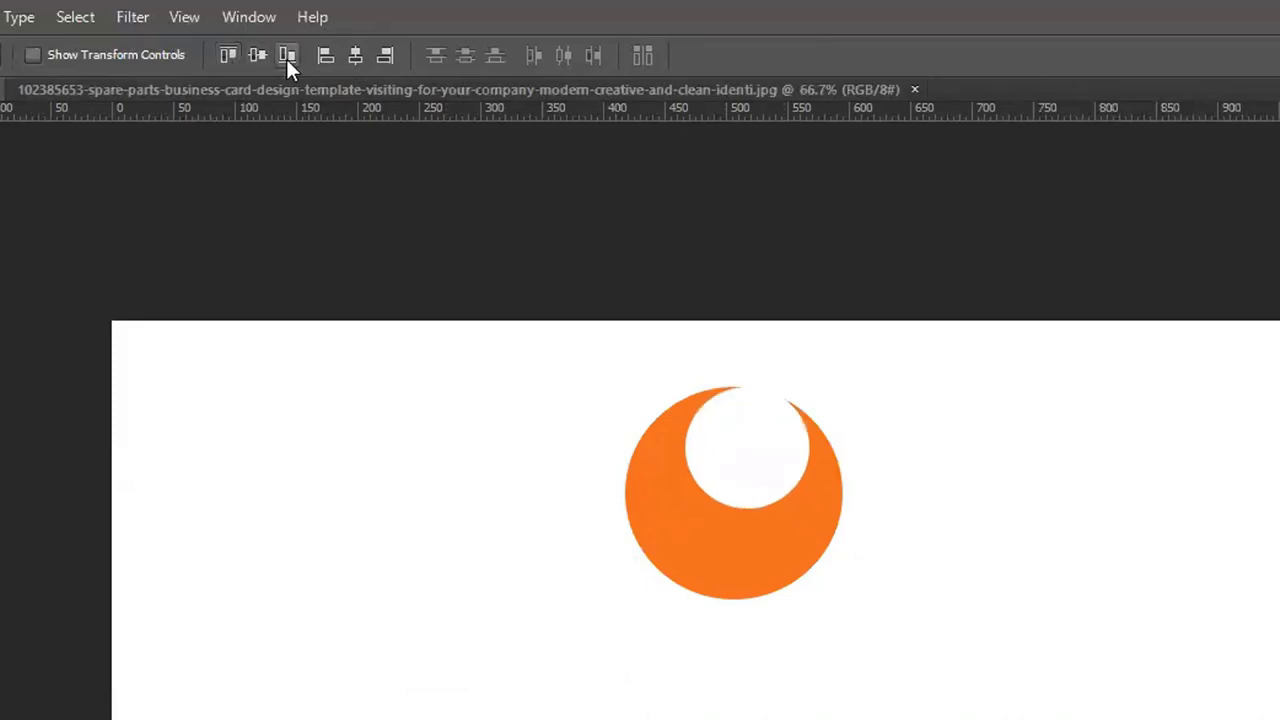
pyautogui.click(286, 57)
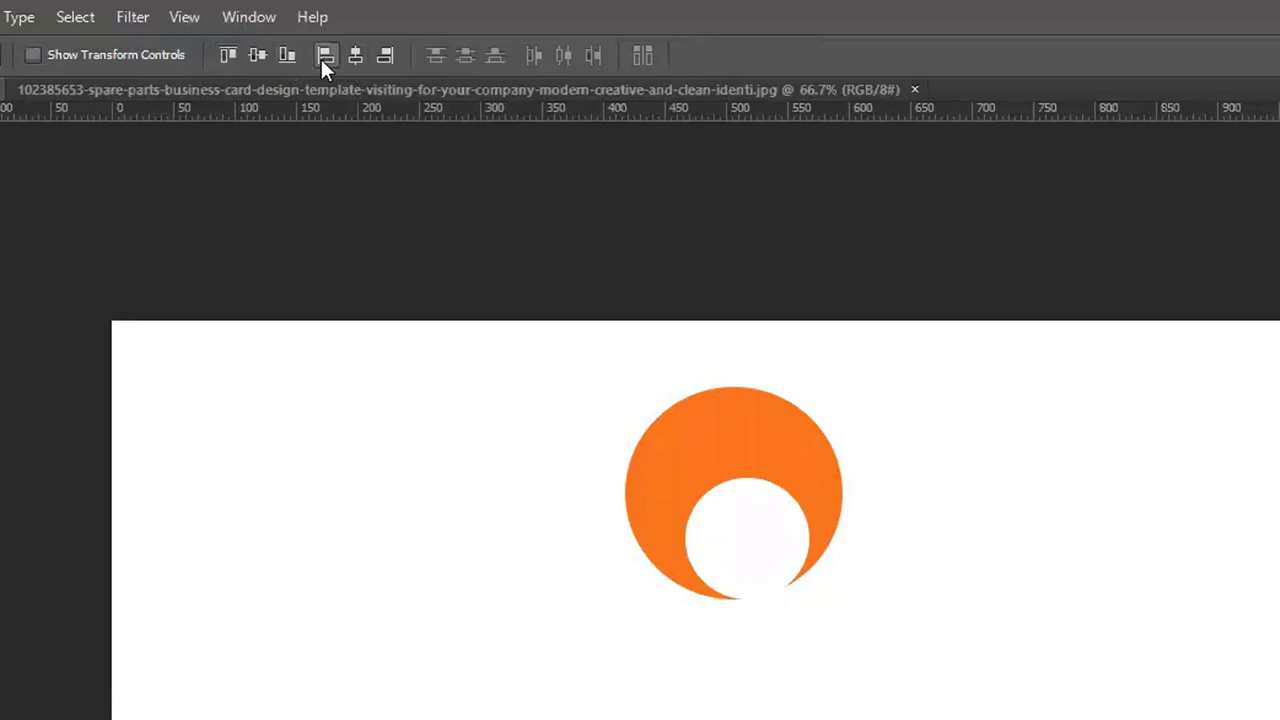
pyautogui.click(321, 59)
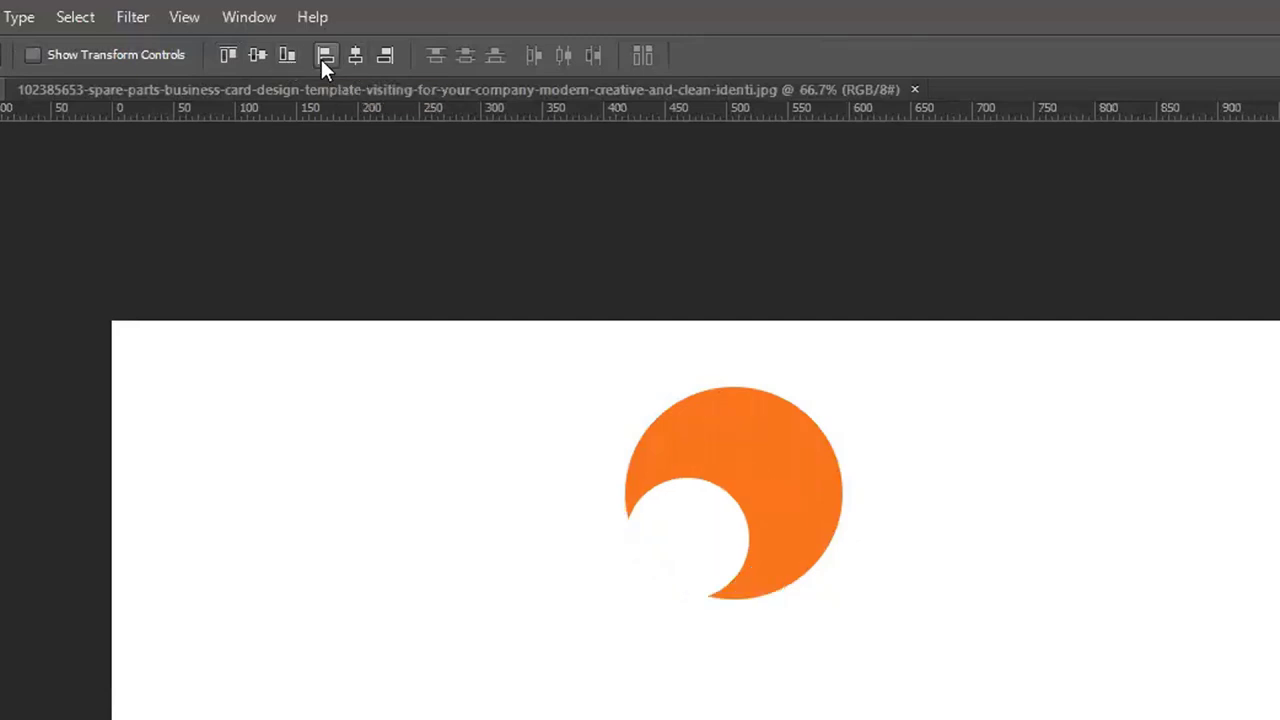
pyautogui.click(392, 59)
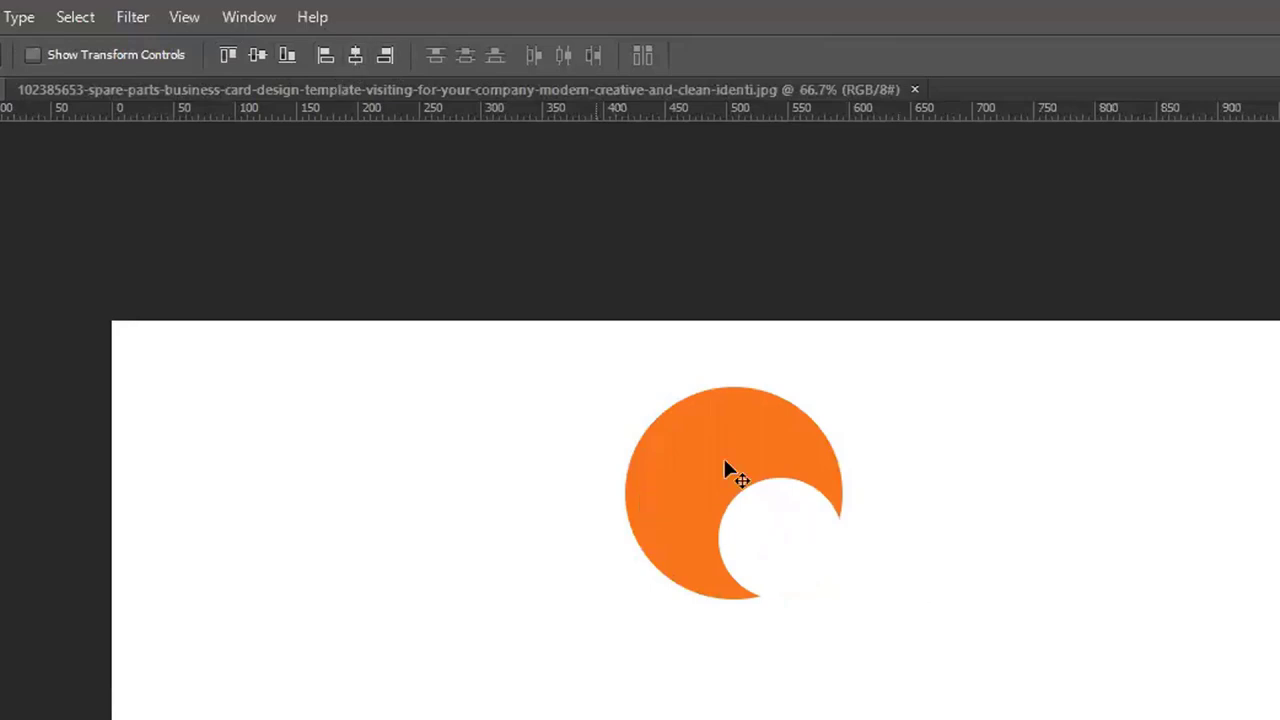
pyautogui.click(352, 56)
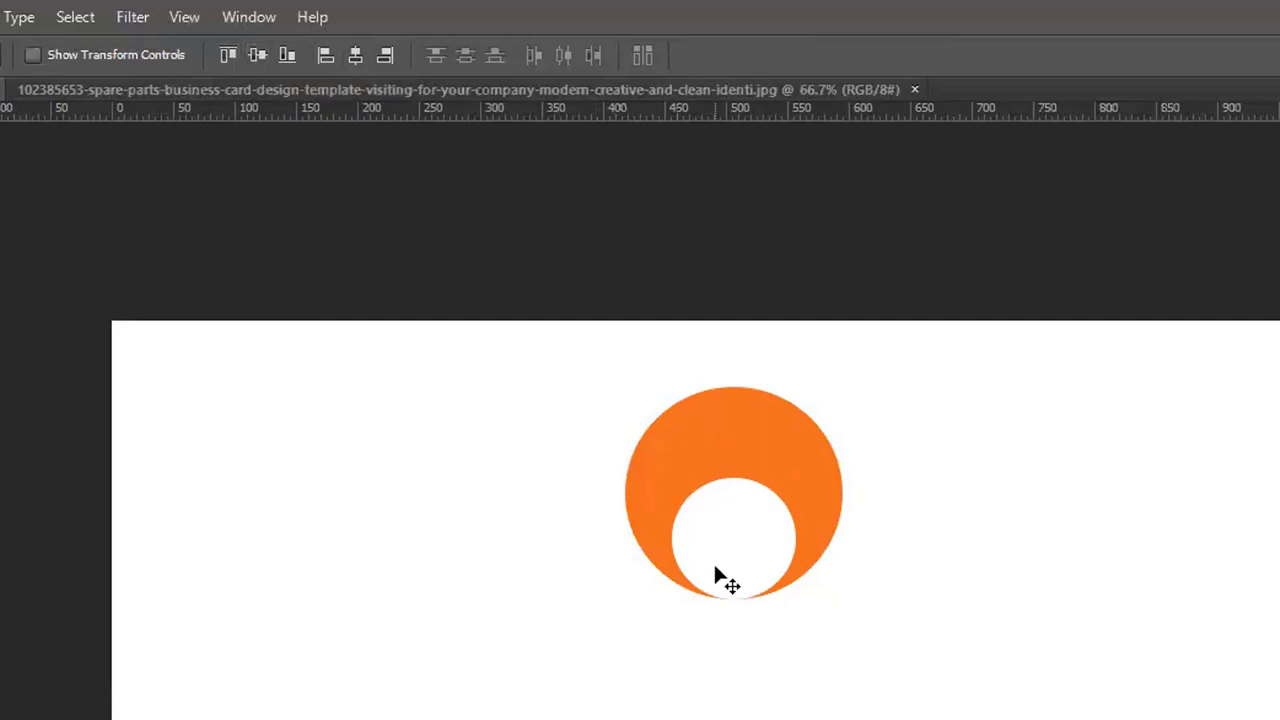
pyautogui.click(257, 57)
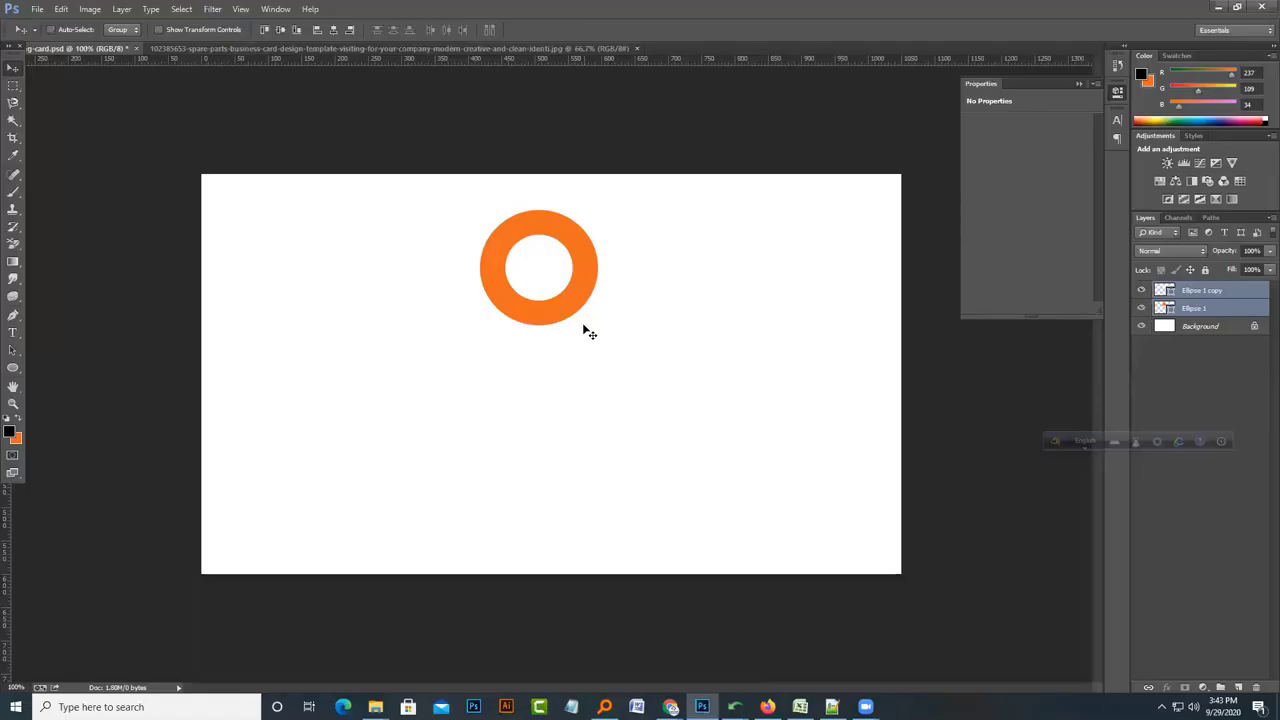
# Step: Save the card document, accepting the compatibility prompt, and check the reference image
pyautogui.hotkey('ctrl', 's')
pyautogui.click(766, 218)
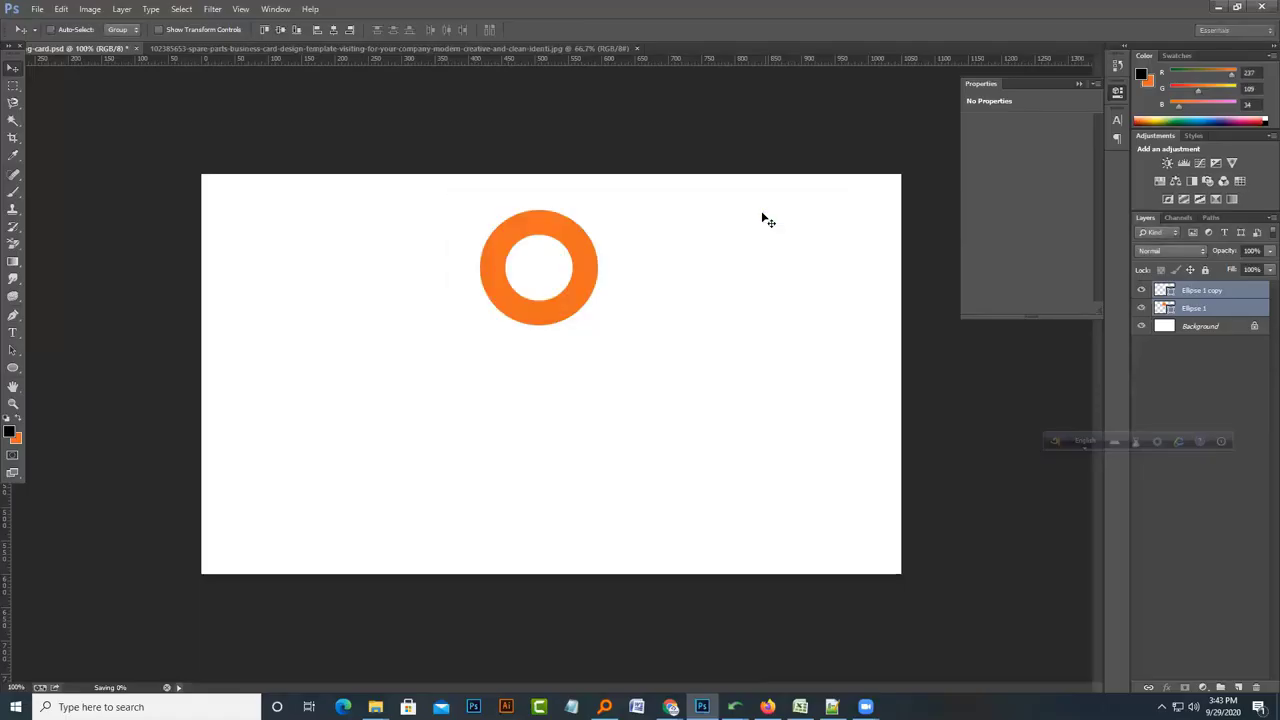
pyautogui.click(397, 50)
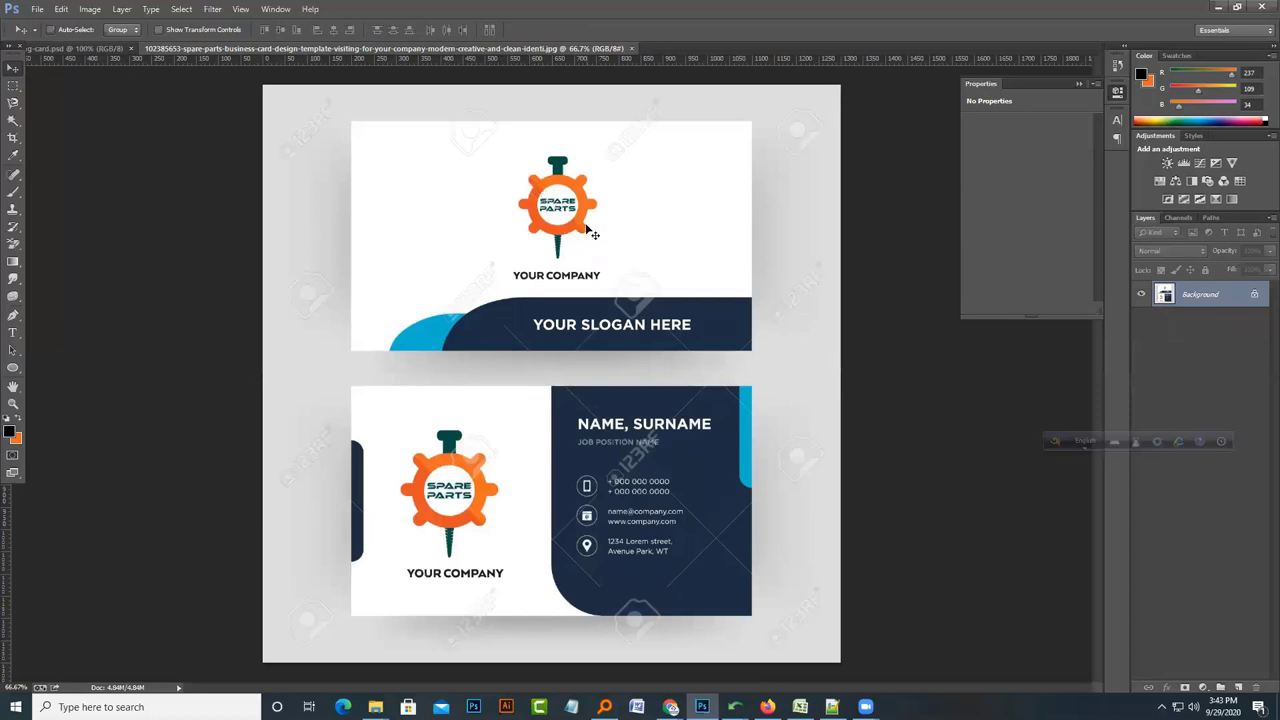
pyautogui.click(100, 50)
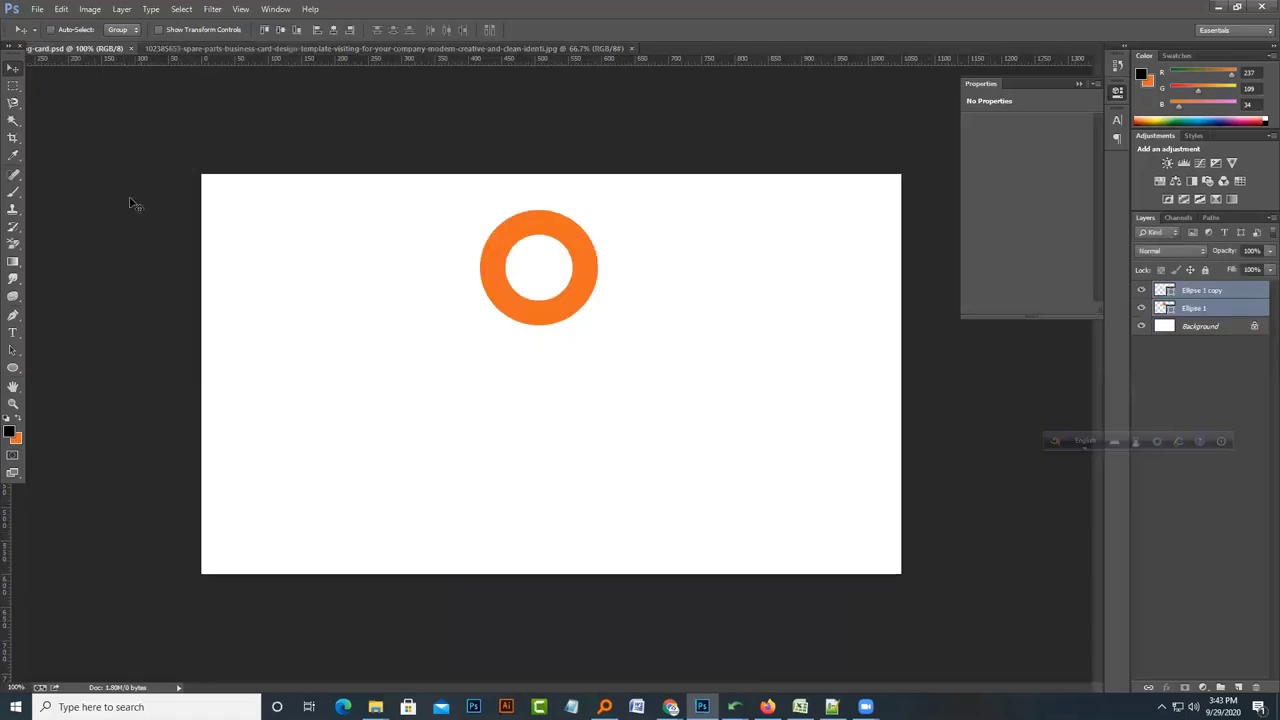
# Step: Draw a 230 x 36 px rounded-rectangle bar below the ring
pyautogui.click(13, 367)
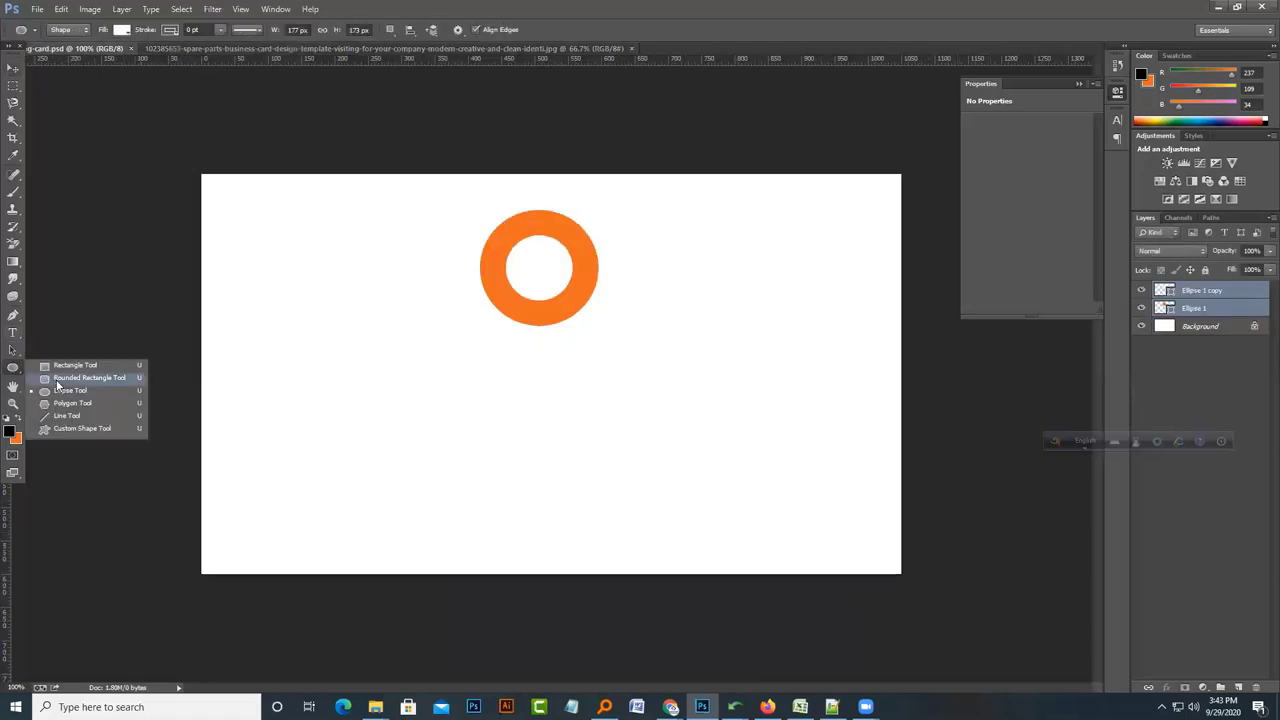
pyautogui.click(89, 378)
pyautogui.moveTo(433, 298); pyautogui.dragTo(596, 324)
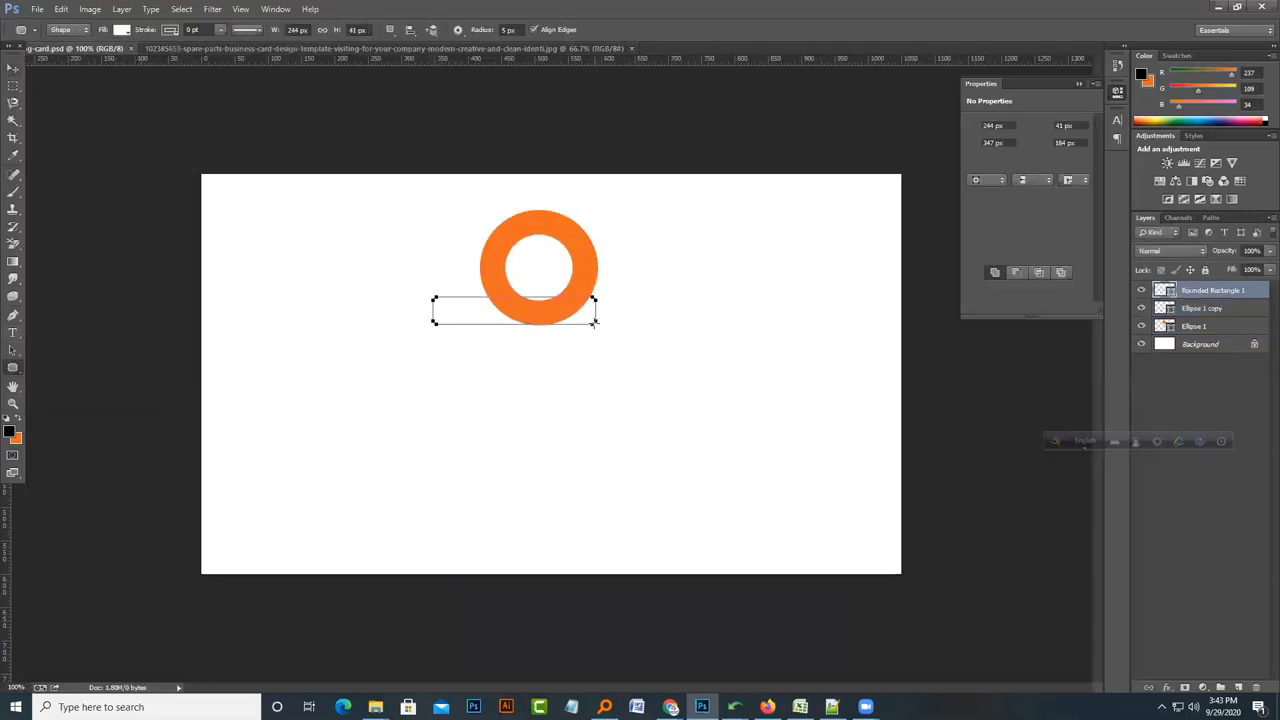
pyautogui.hotkey('ctrl', 'z')
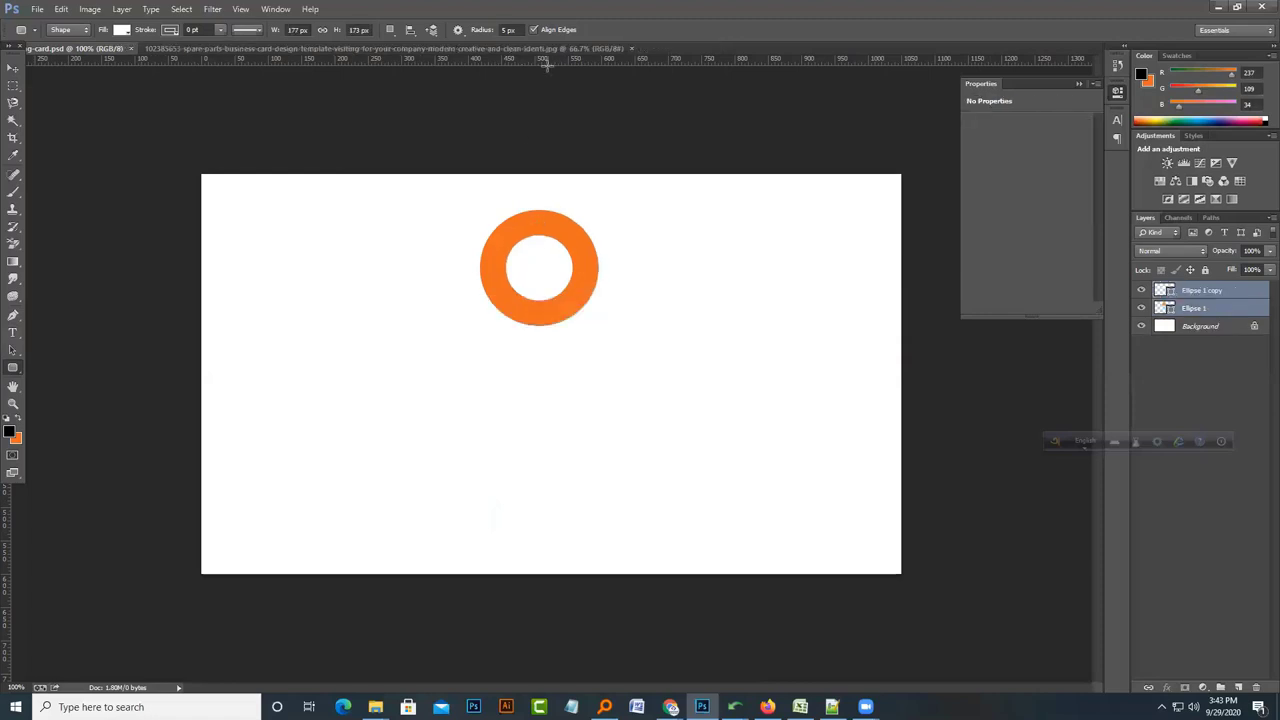
pyautogui.click(507, 30)
pyautogui.write('20')
pyautogui.moveTo(415, 318); pyautogui.dragTo(568, 341)
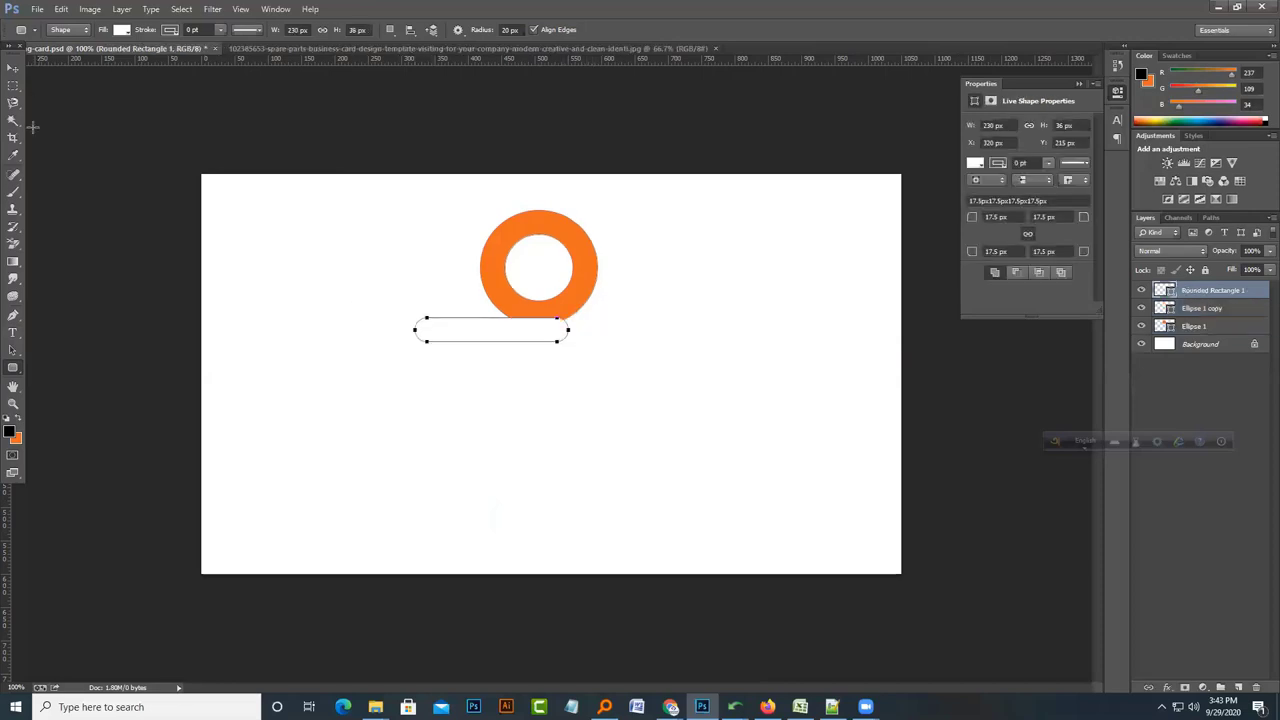
# Step: Fill the bar orange and position it across the ring's centre
pyautogui.click(119, 30)
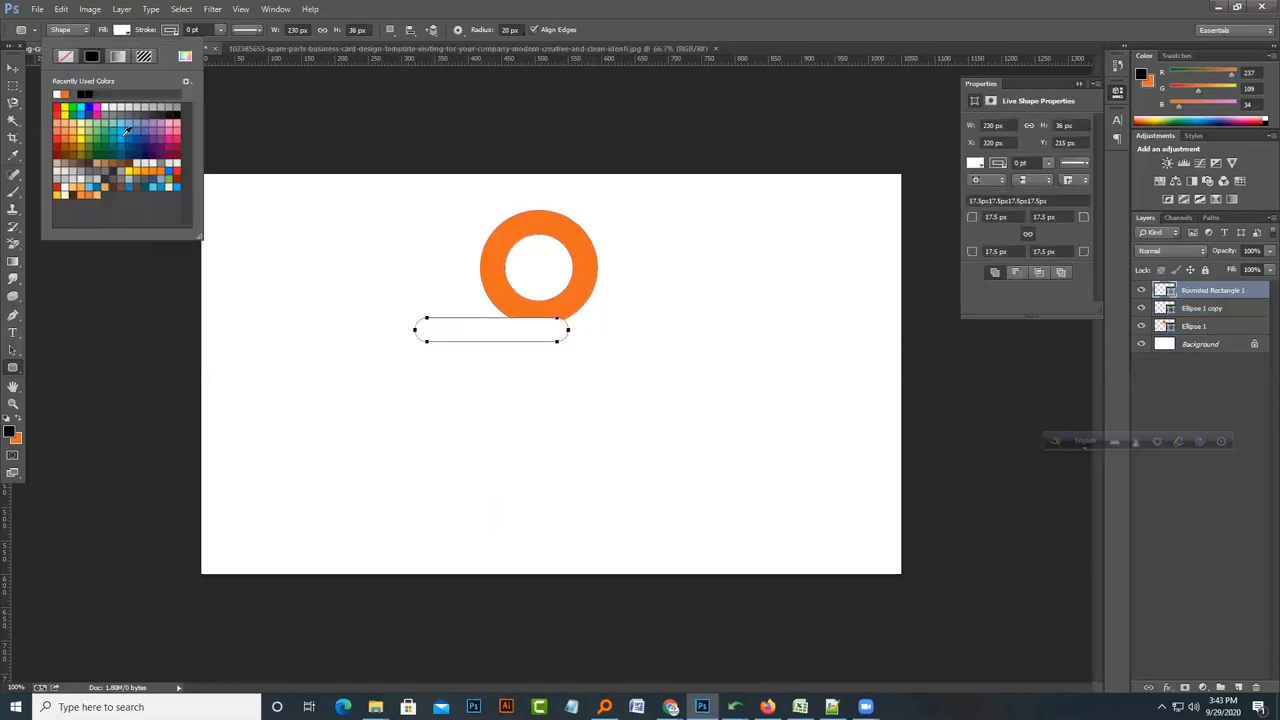
pyautogui.click(70, 132)
pyautogui.click(13, 67)
pyautogui.moveTo(482, 341); pyautogui.dragTo(527, 283)
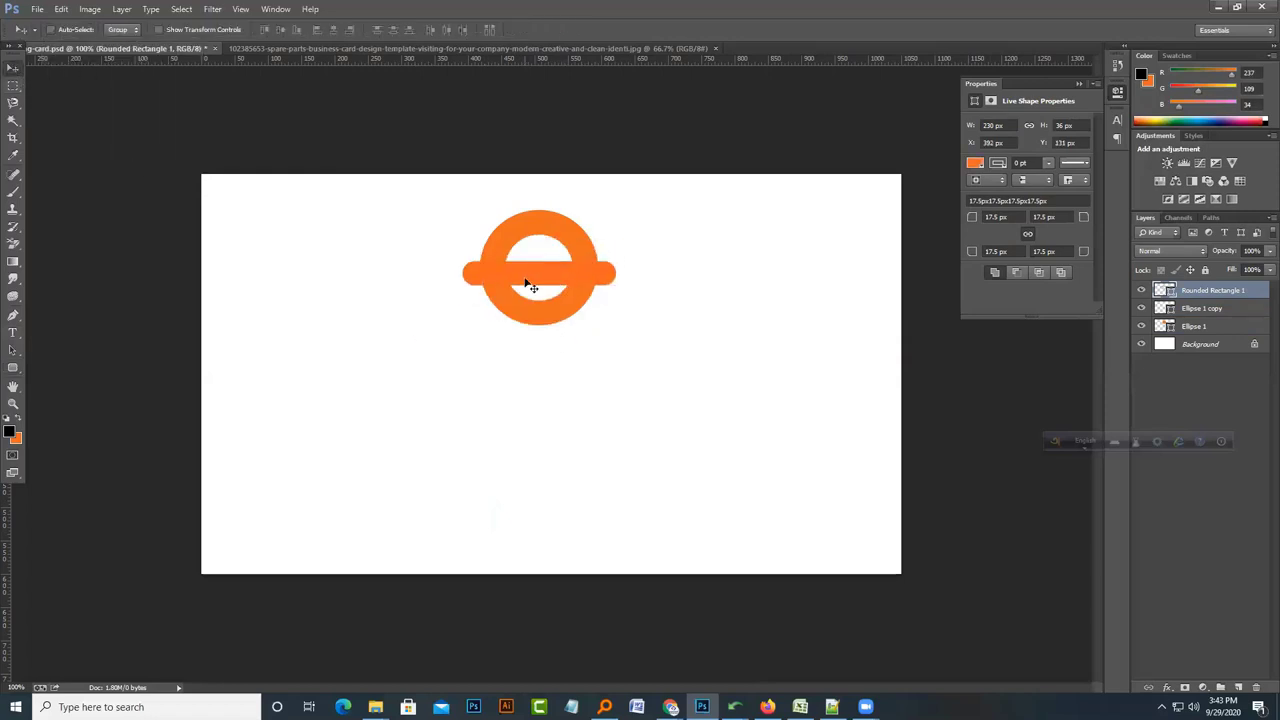
pyautogui.press('Up')
pyautogui.press('Up')
pyautogui.press('Up')
pyautogui.press('Up')
pyautogui.press('Up')
pyautogui.press('Up')
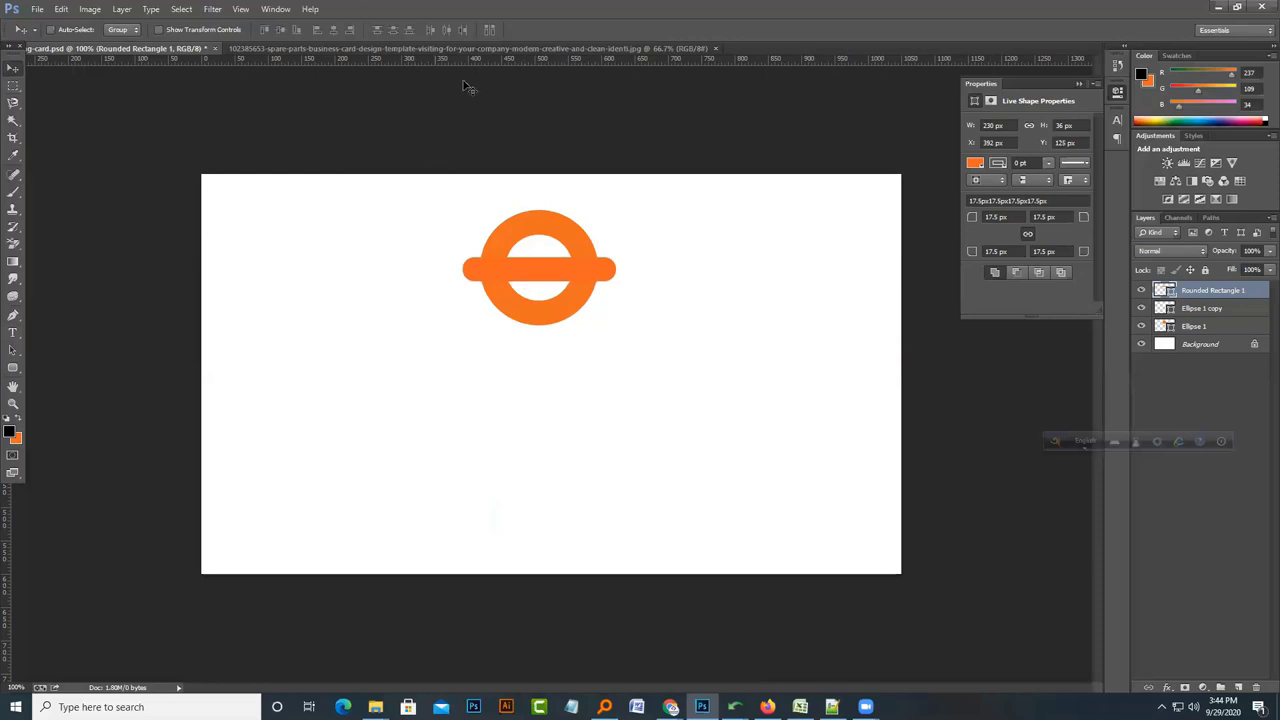
pyautogui.click(452, 50)
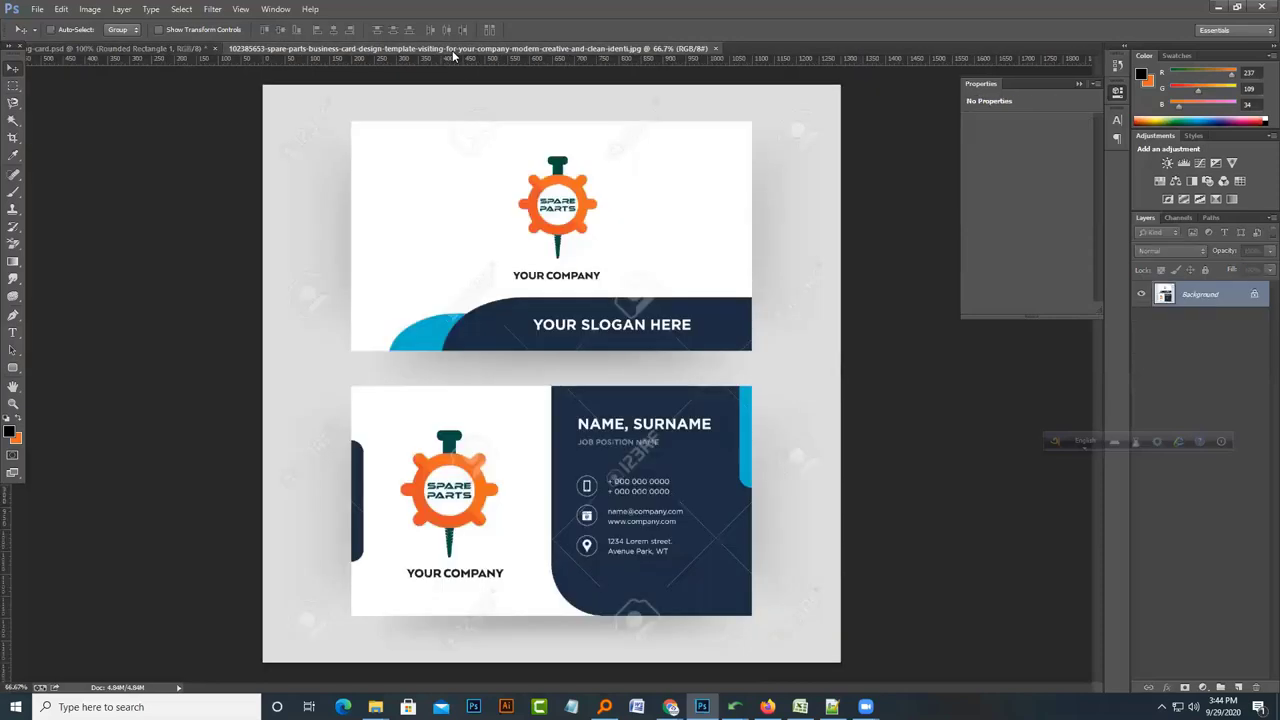
# Step: Duplicate the orange bar and rotate the copy diagonally across the ring
pyautogui.click(88, 49)
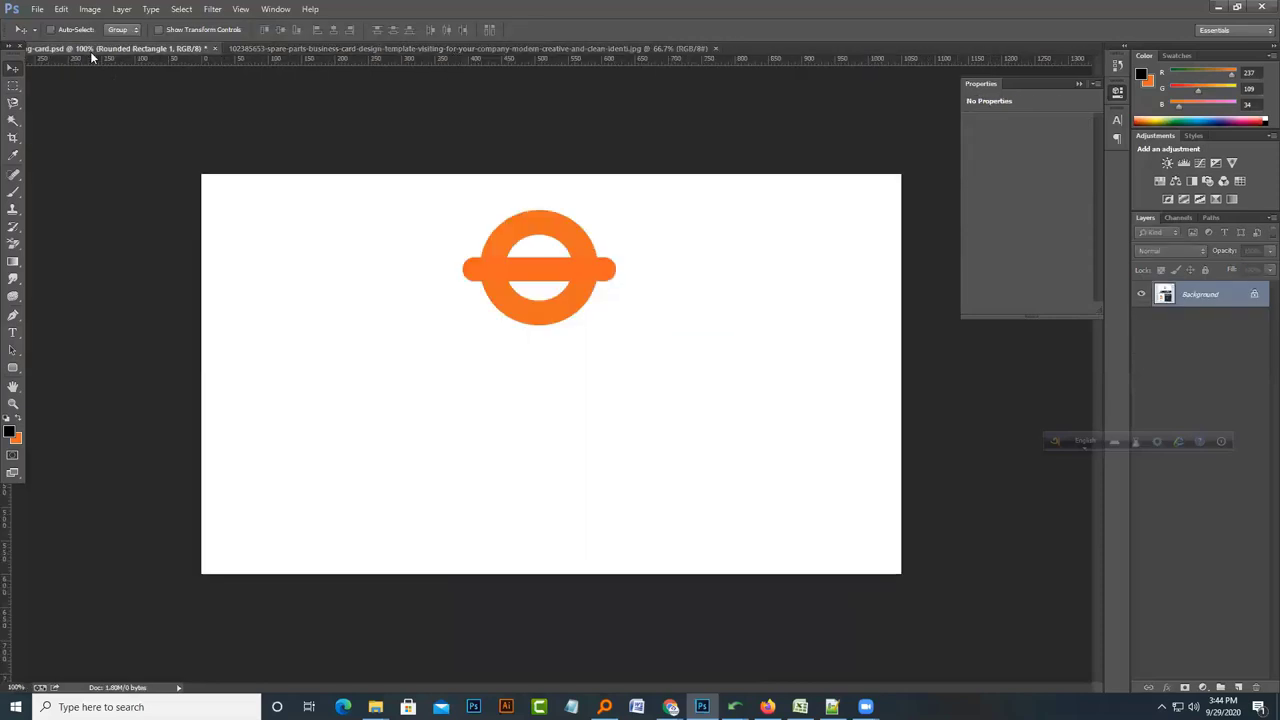
pyautogui.moveTo(572, 277)
pyautogui.mouseDown()
pyautogui.moveTo(571, 376)
pyautogui.moveTo(630, 327)
pyautogui.moveTo(575, 253)
pyautogui.mouseUp()
pyautogui.hotkey('ctrl', 't')
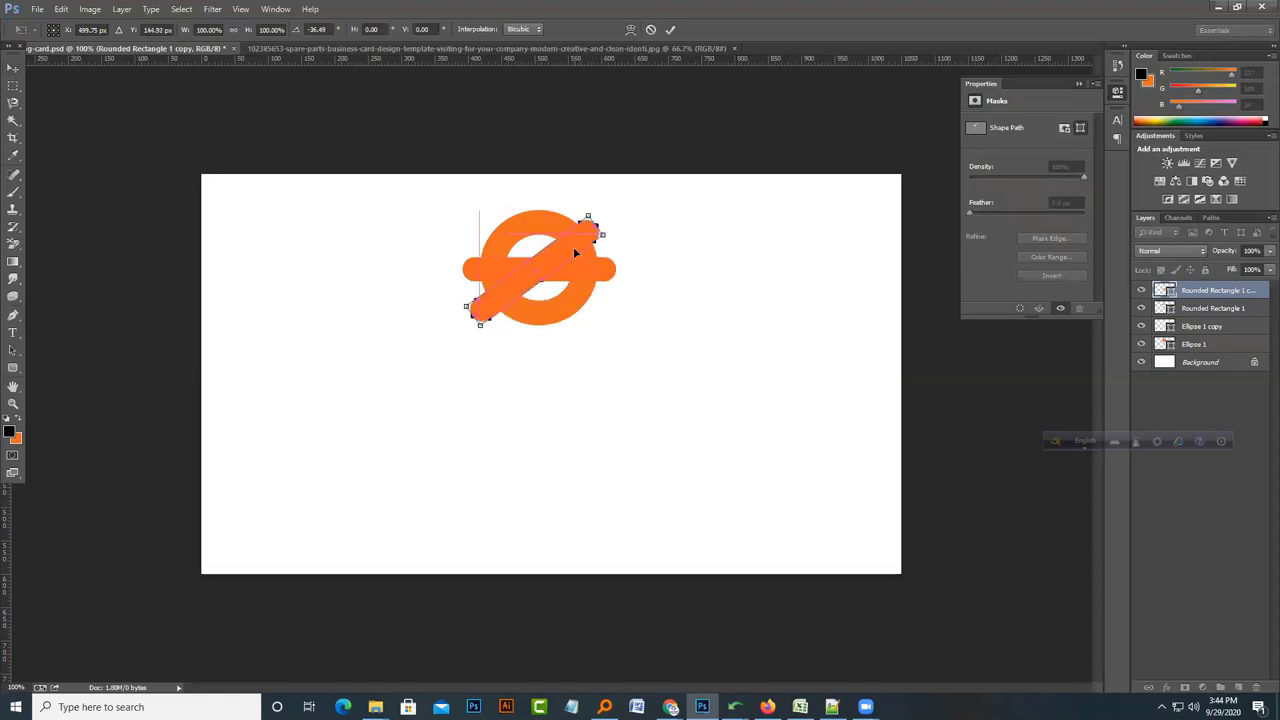
pyautogui.press('Return')
pyautogui.press('Right')
pyautogui.press('Right')
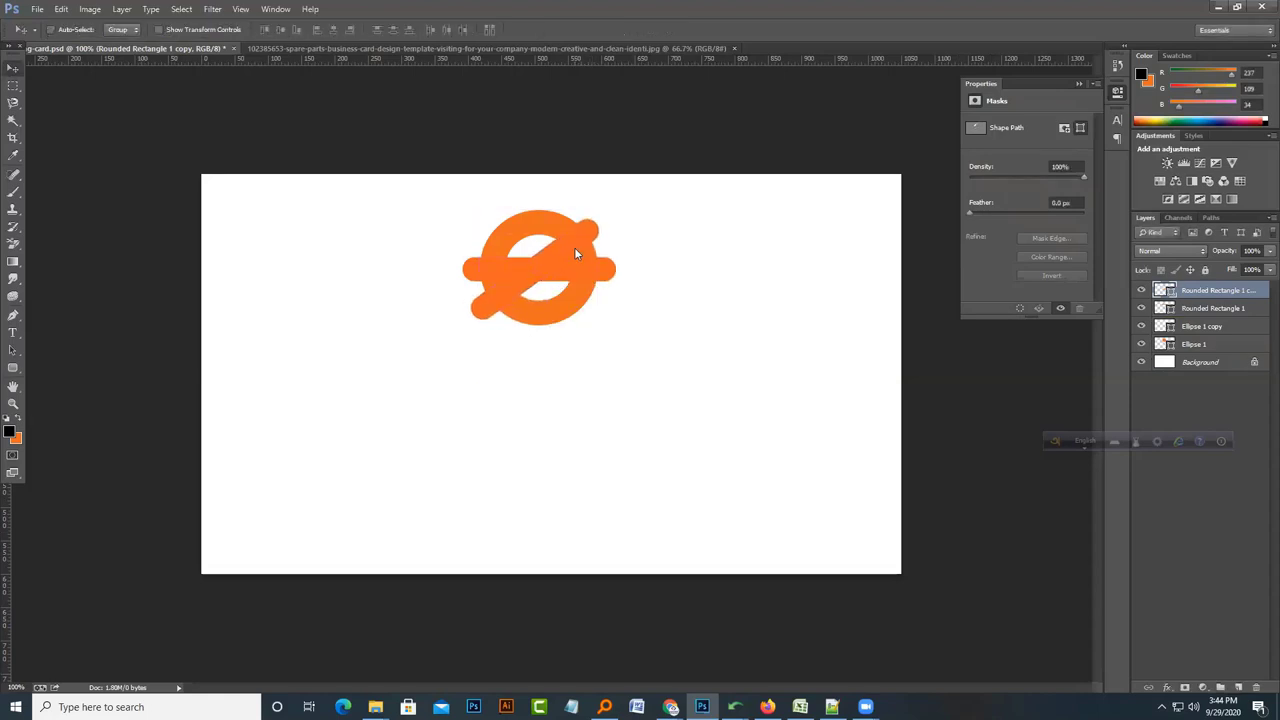
pyautogui.press('Right')
pyautogui.press('Down')
# Step: Make another copy, flip it horizontally, and place it diagonally on the ring
pyautogui.moveTo(573, 248); pyautogui.dragTo(615, 333)
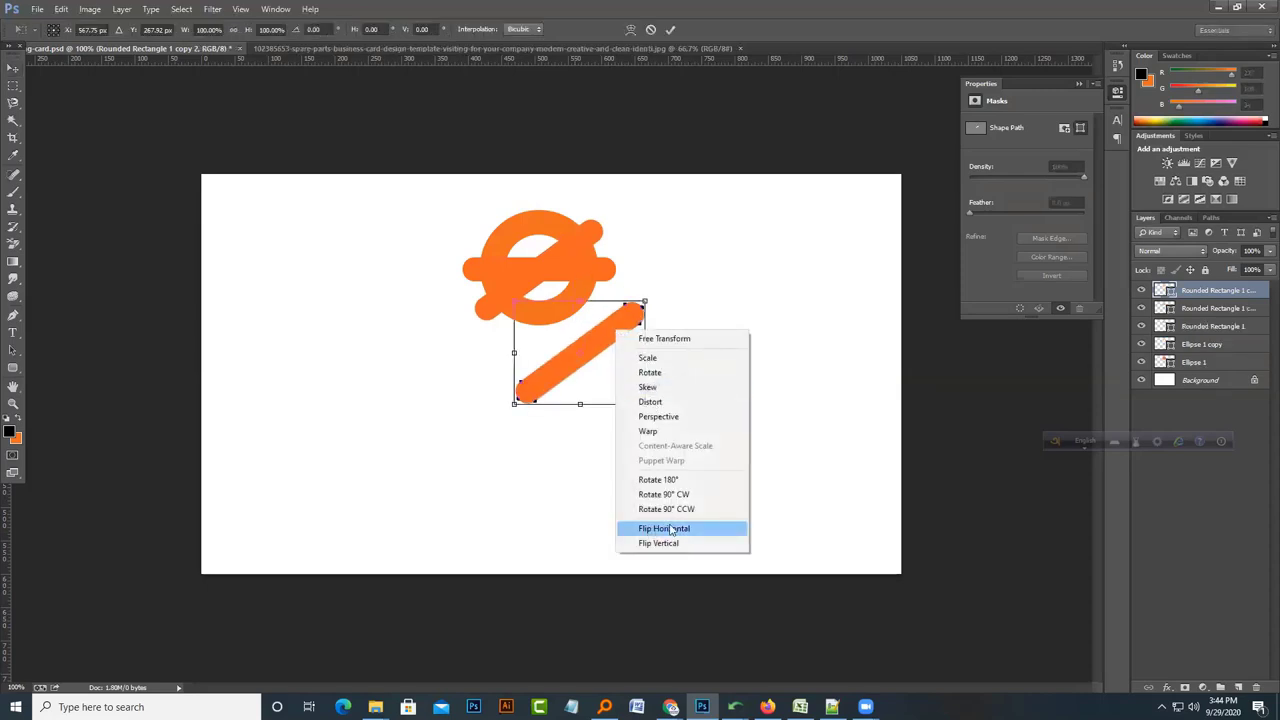
pyautogui.click(671, 529)
pyautogui.moveTo(620, 388)
pyautogui.mouseDown()
pyautogui.moveTo(578, 293)
pyautogui.moveTo(578, 309)
pyautogui.mouseUp()
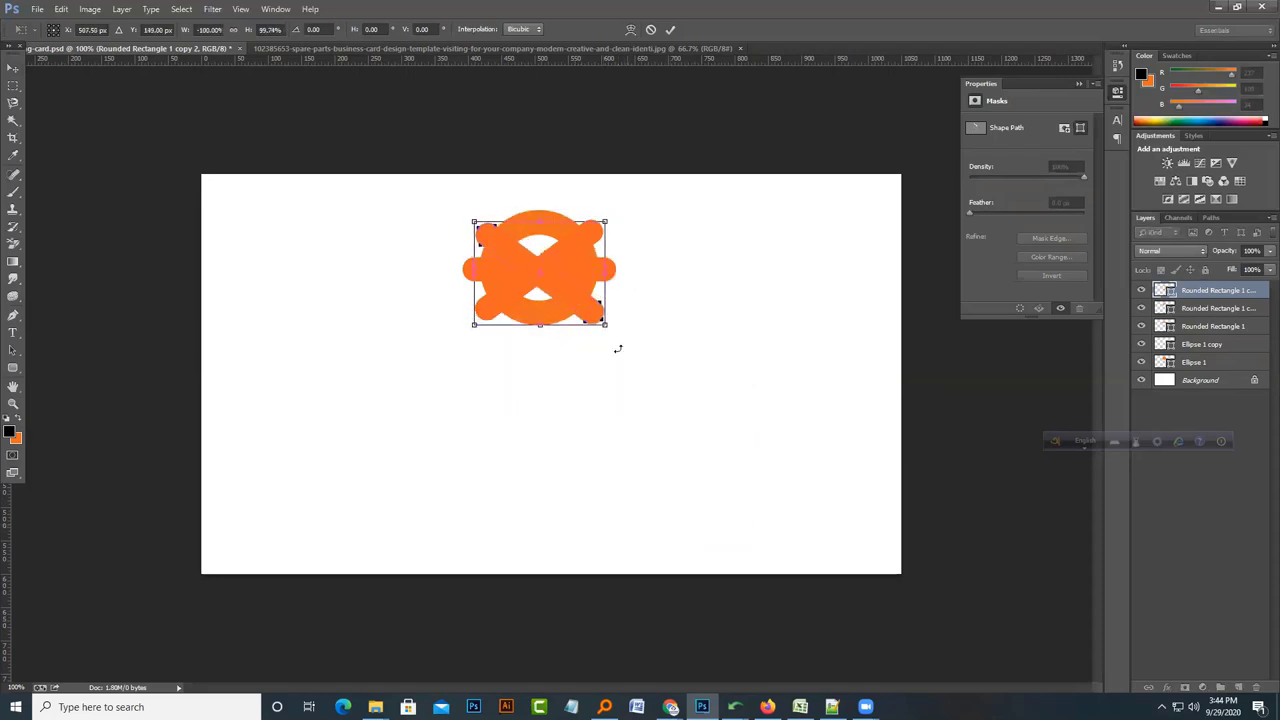
pyautogui.moveTo(618, 348); pyautogui.dragTo(600, 336)
pyautogui.press('Return')
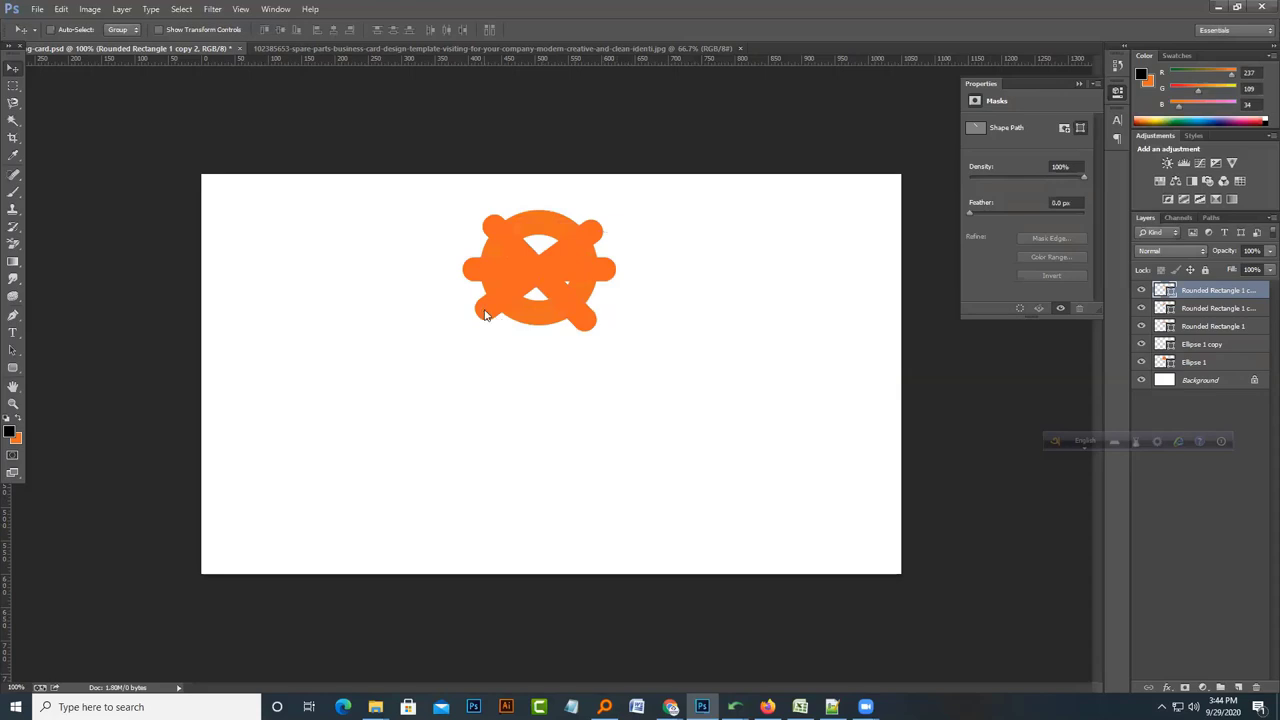
# Step: Fine-tune the angles and positions of both diagonal bars, tilting one about -12.77°
pyautogui.click(1209, 310)
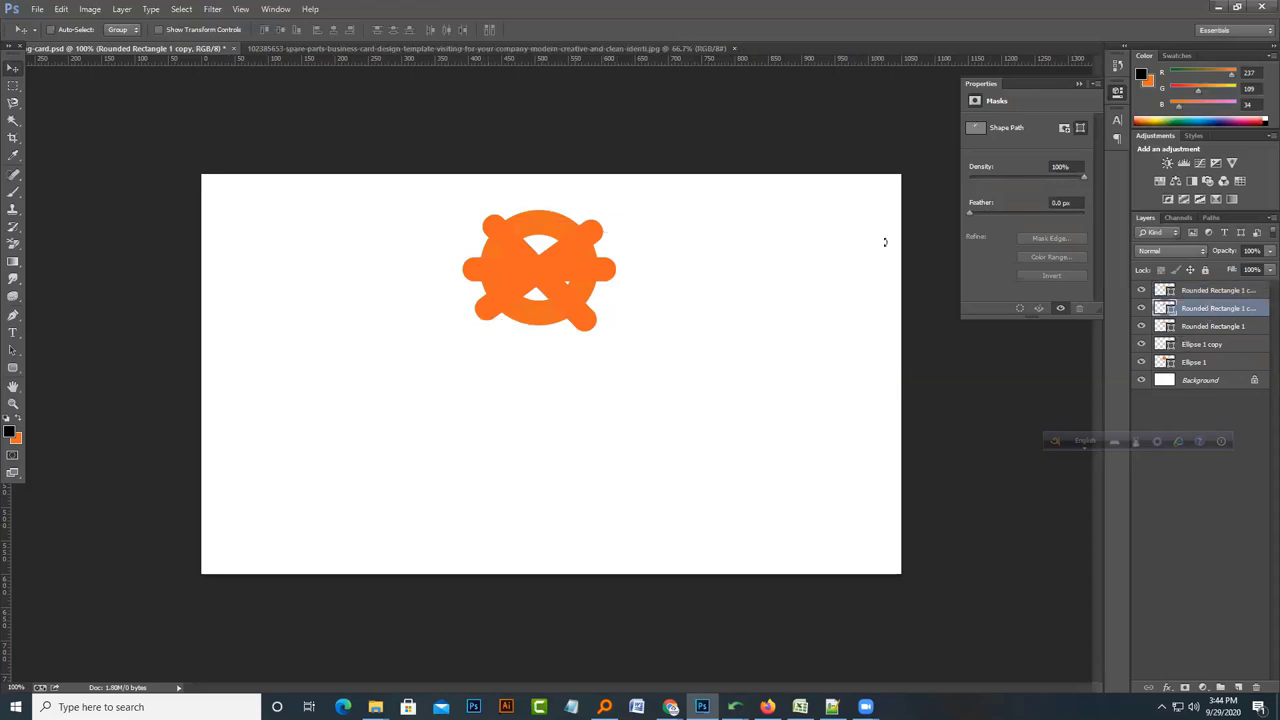
pyautogui.hotkey('ctrl', 't')
pyautogui.moveTo(653, 221); pyautogui.dragTo(643, 198)
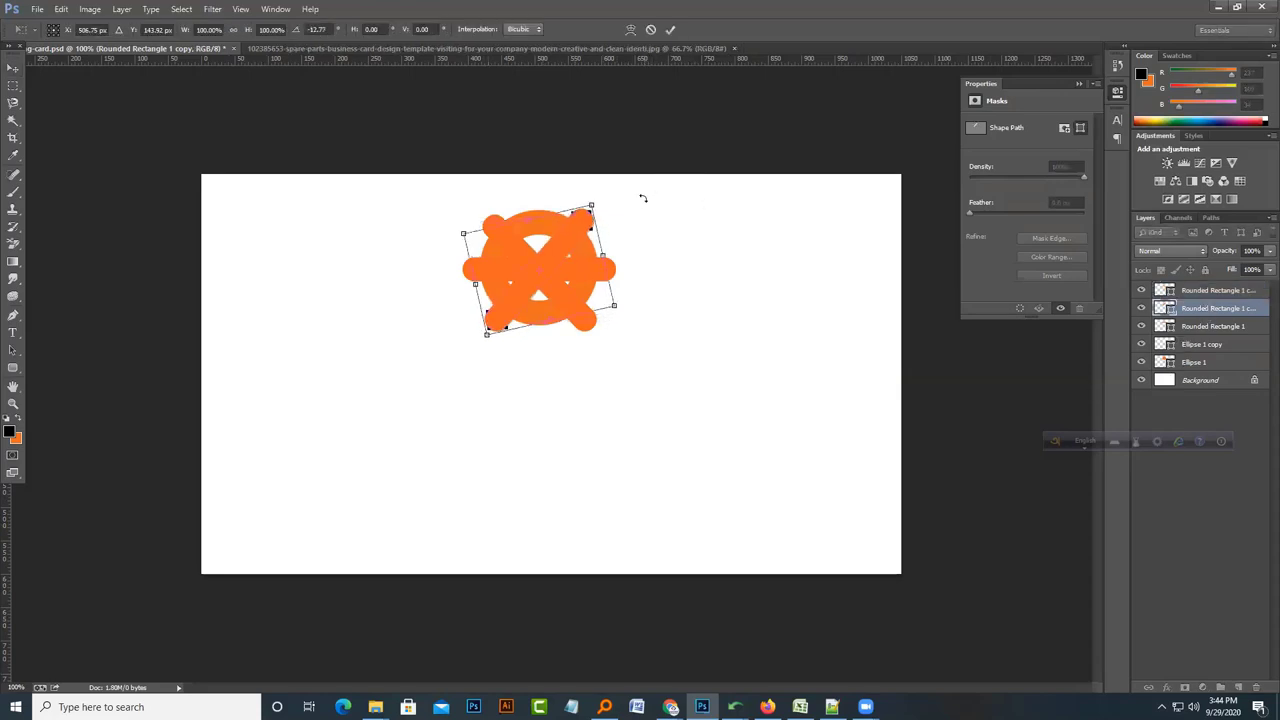
pyautogui.press('Return')
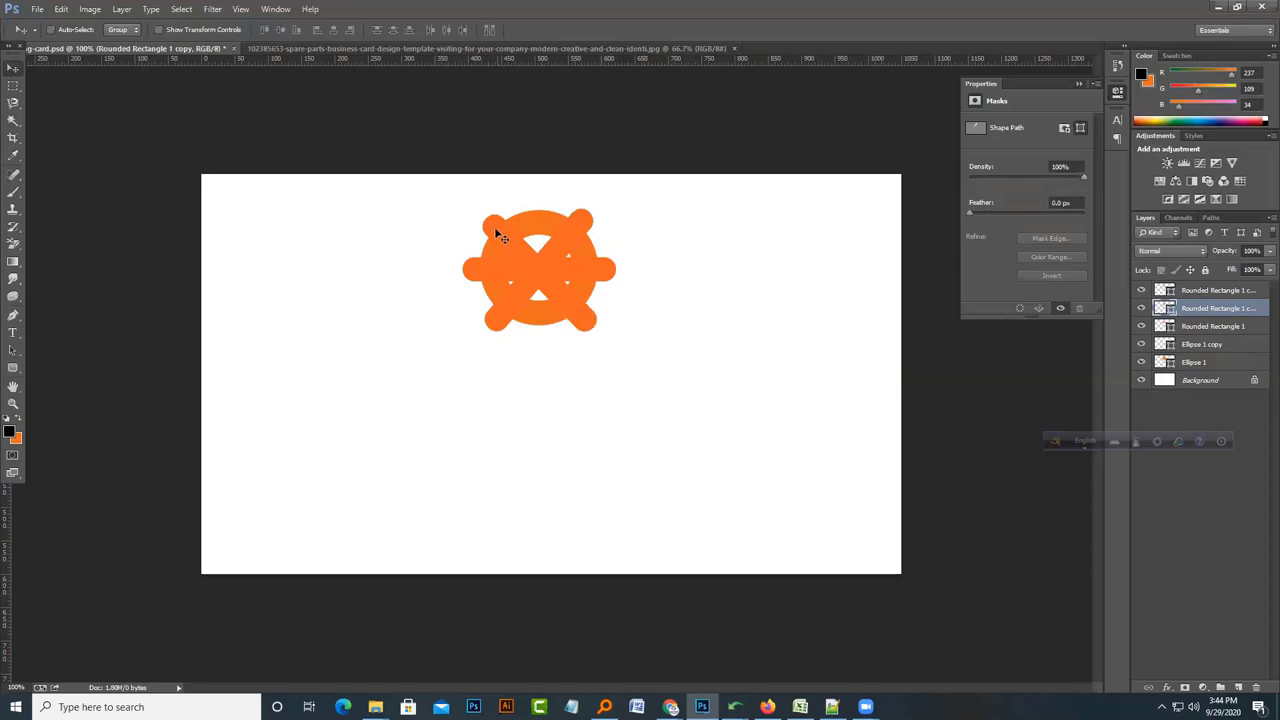
pyautogui.click(1200, 291)
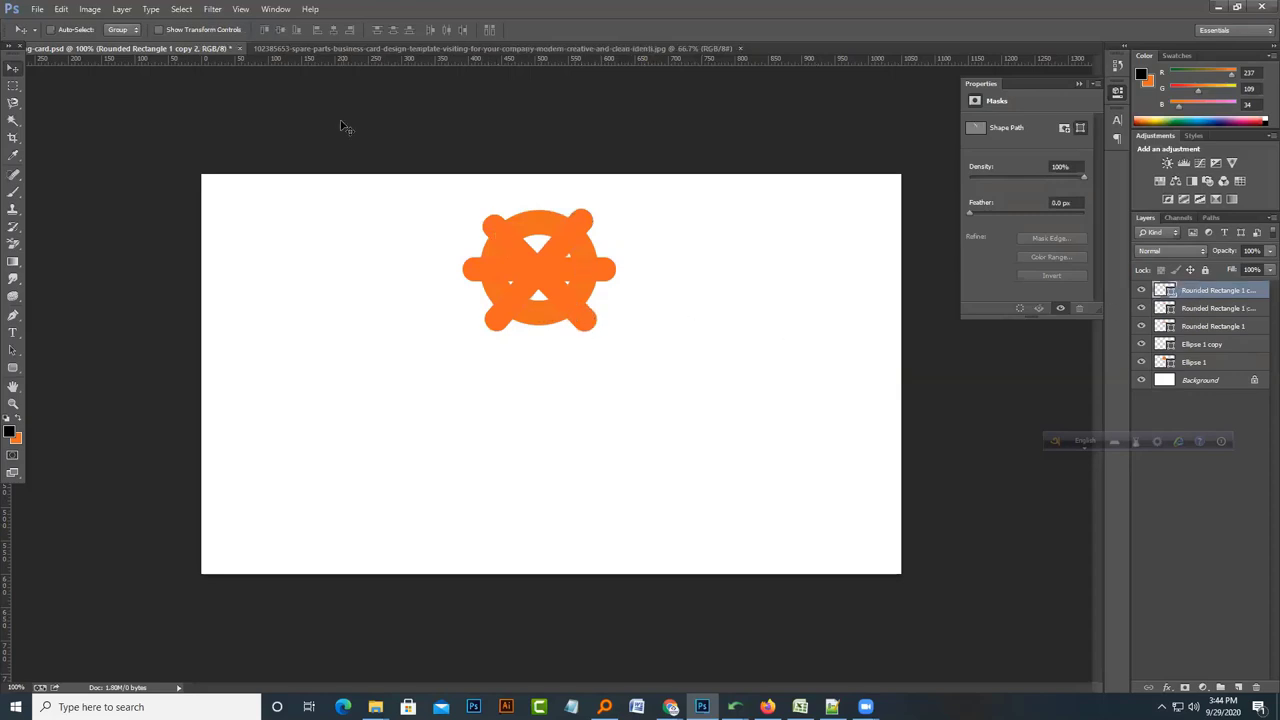
pyautogui.moveTo(585, 322); pyautogui.dragTo(590, 313)
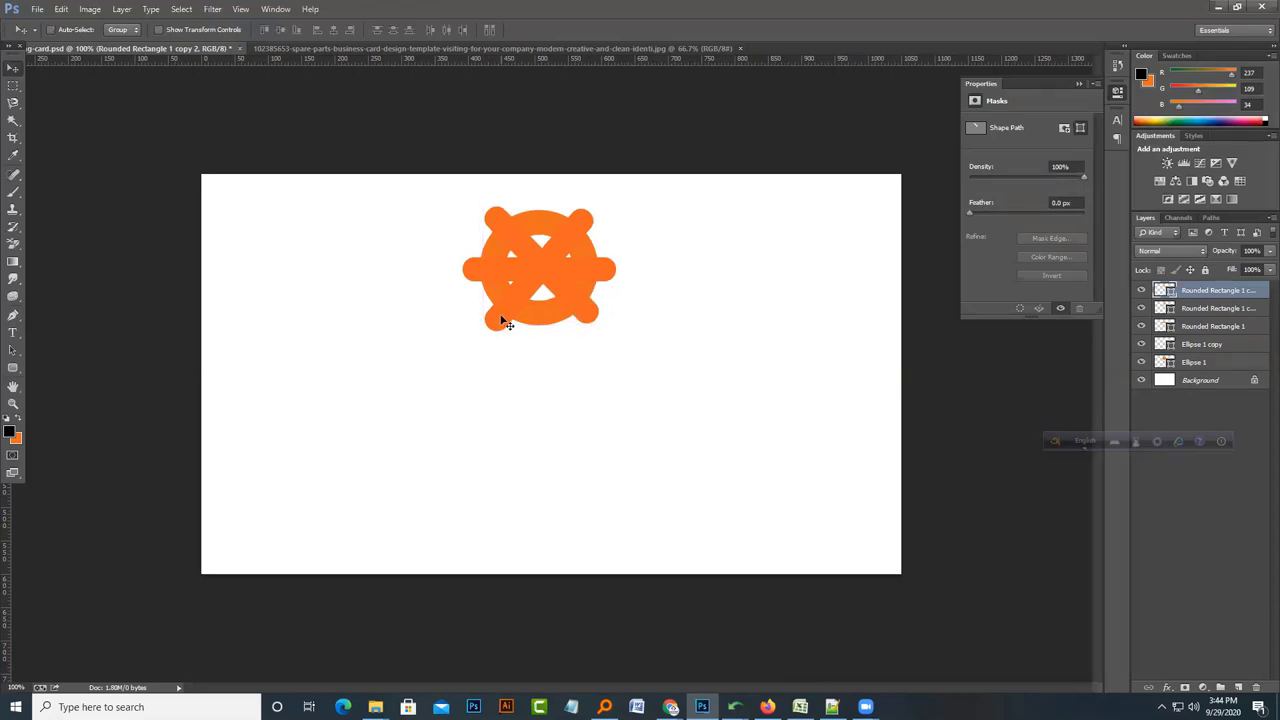
pyautogui.hotkey('alt', '[')
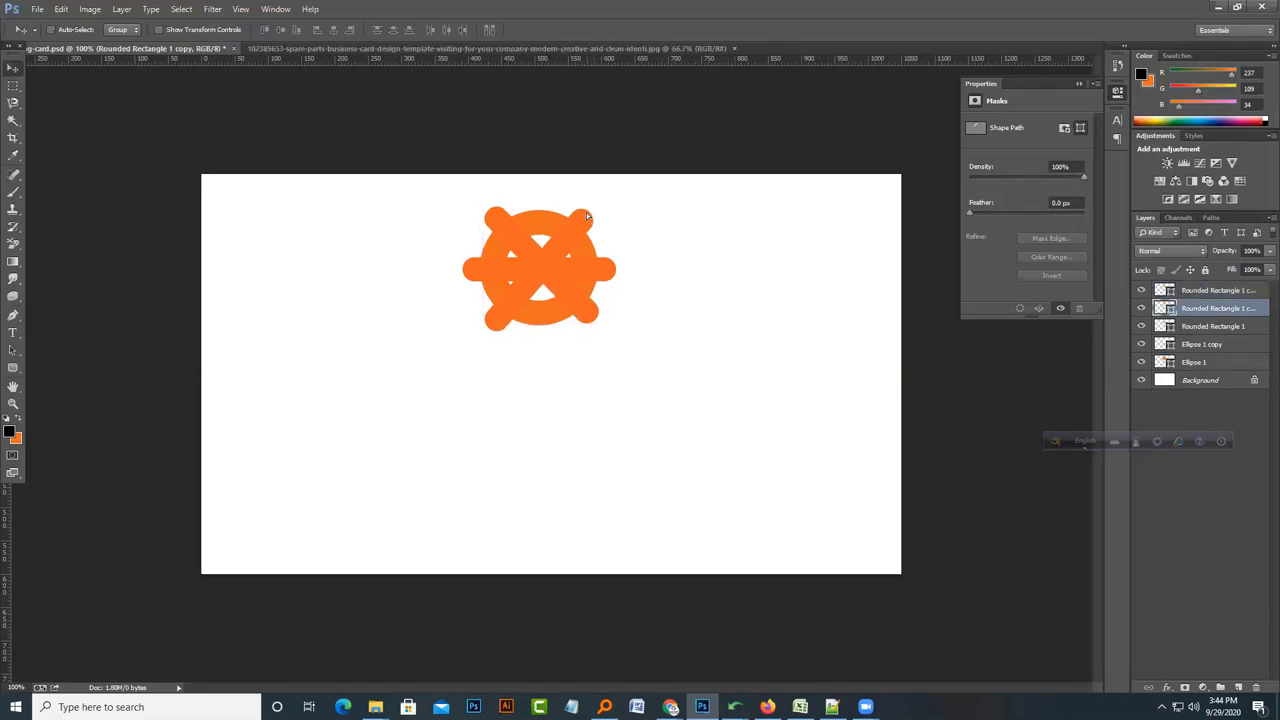
pyautogui.moveTo(587, 215); pyautogui.dragTo(590, 213)
pyautogui.hotkey('ctrl', 't')
pyautogui.moveTo(474, 335); pyautogui.dragTo(486, 338)
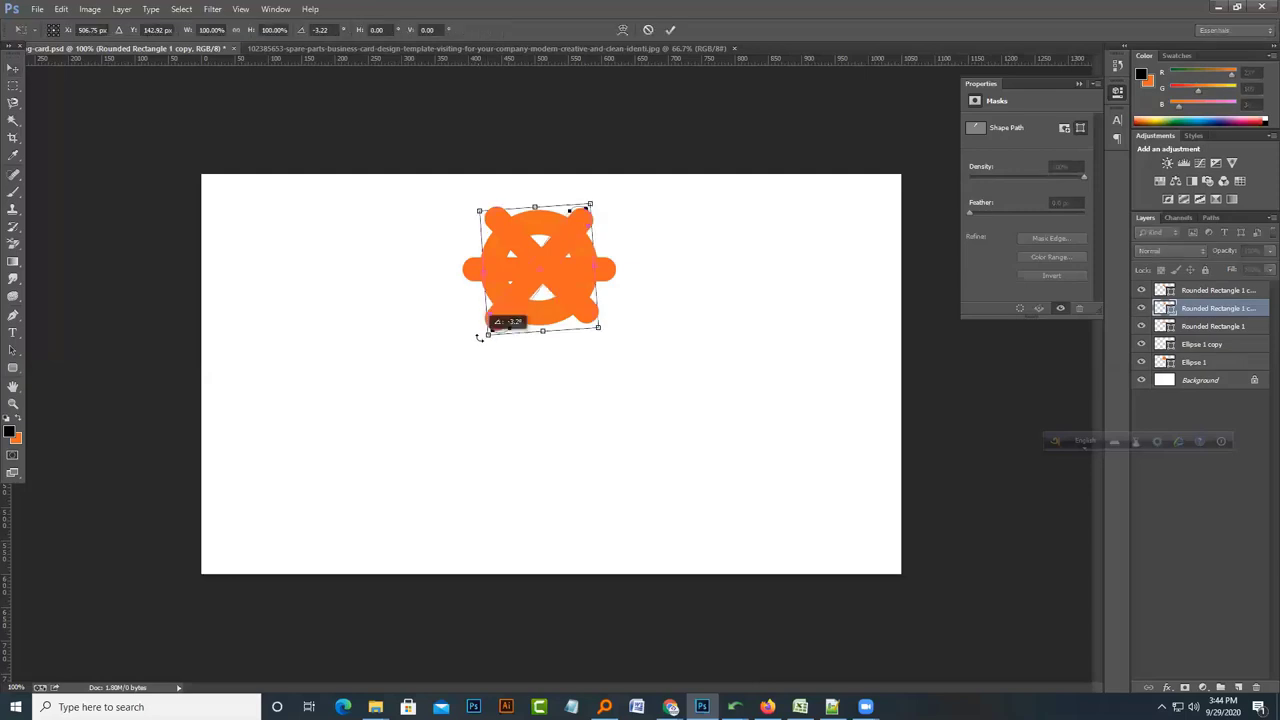
pyautogui.press('Return')
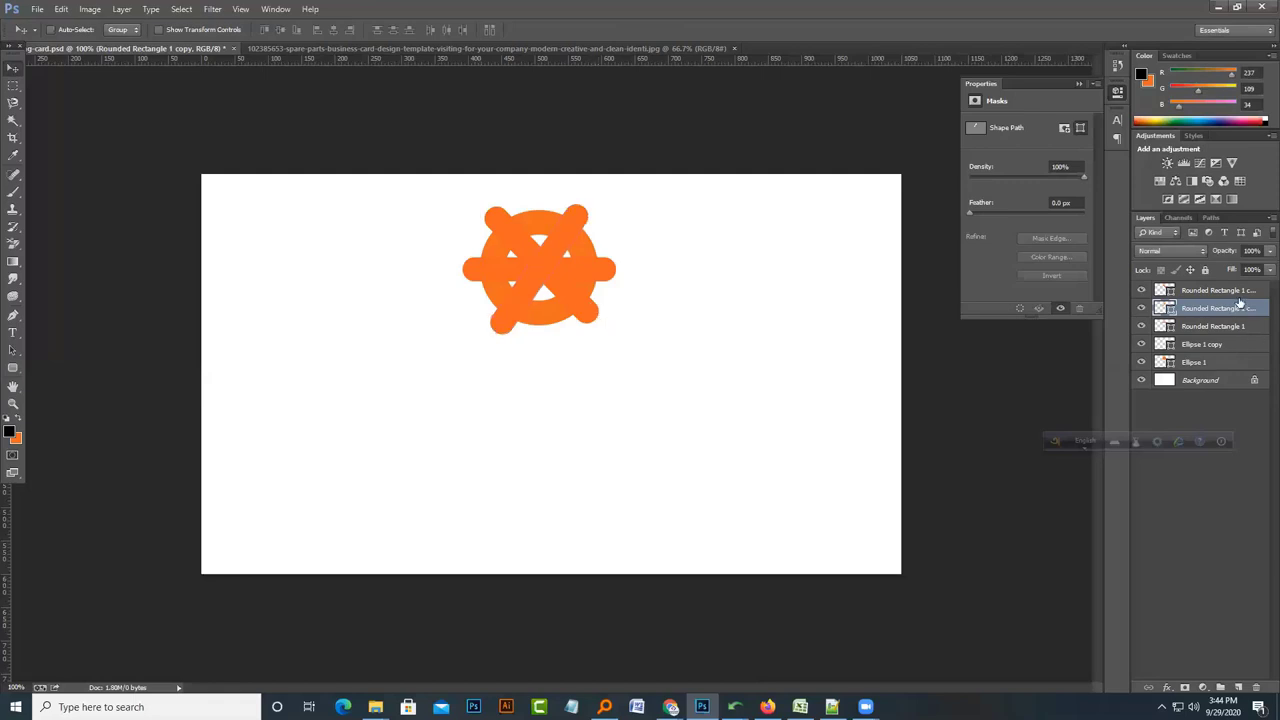
# Step: Duplicate the top bar, rotate the copy about 3.24°, and select all three bar layers
pyautogui.hotkey('ctrl', 'j')
pyautogui.hotkey('ctrl', 't')
pyautogui.moveTo(649, 349)
pyautogui.mouseDown()
pyautogui.moveTo(567, 328)
pyautogui.moveTo(568, 308)
pyautogui.mouseUp()
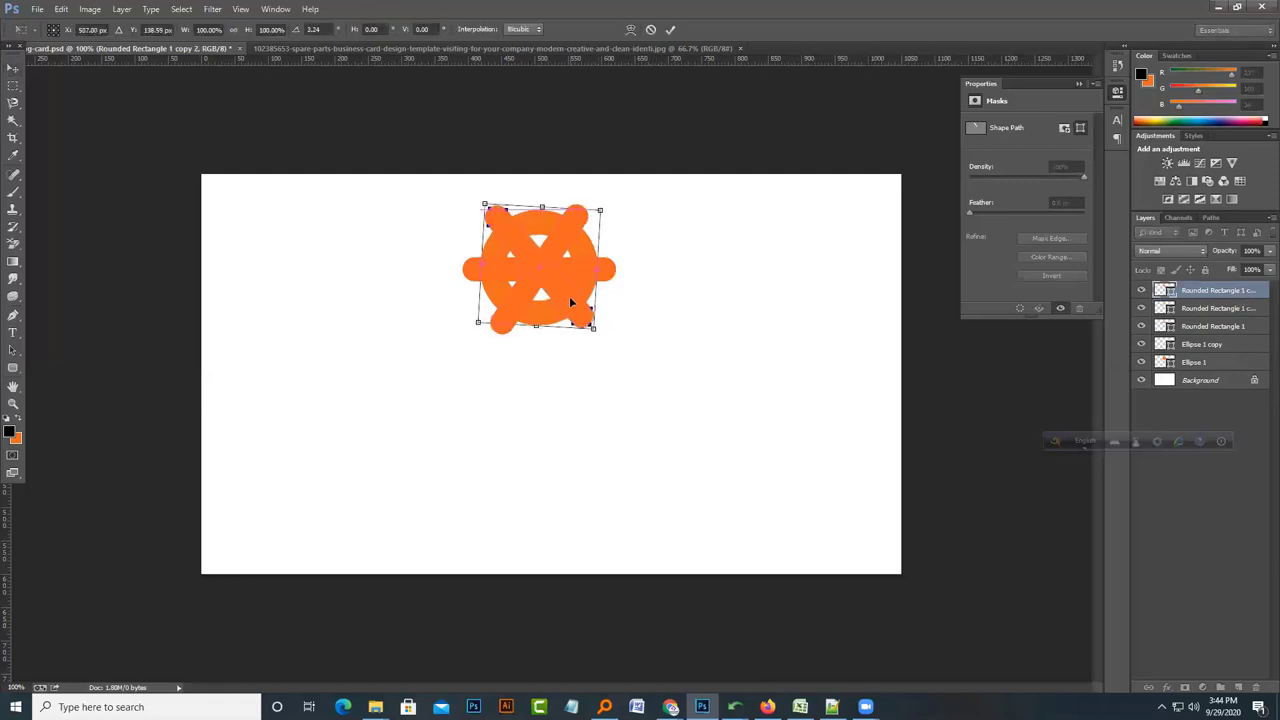
pyautogui.press('Return')
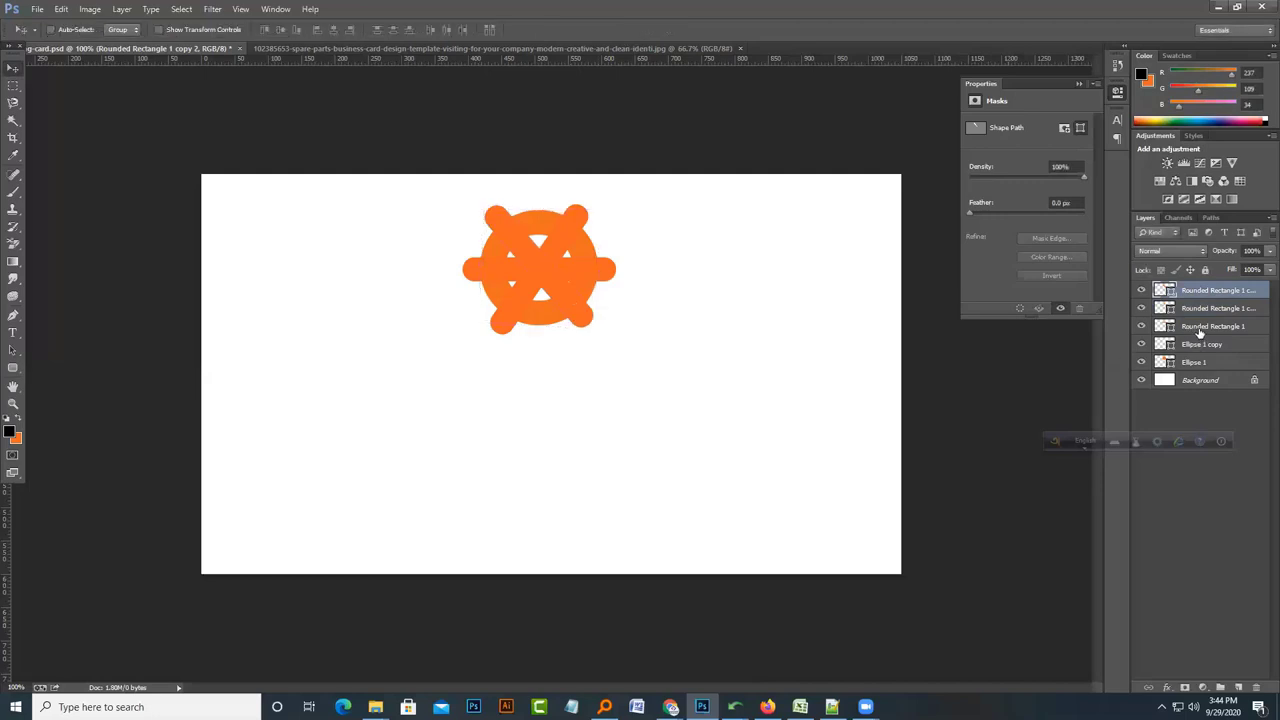
pyautogui.moveTo(1053, 372); pyautogui.dragTo(487, 331)
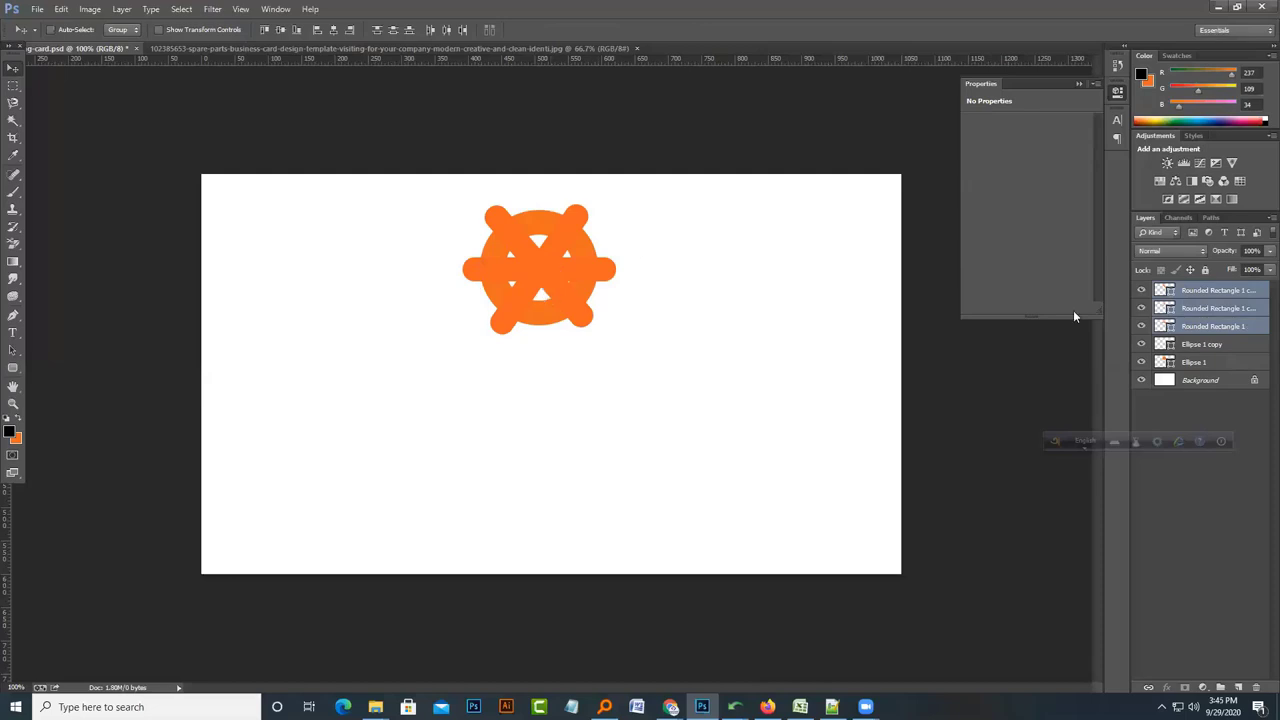
# Step: Move the bars beneath the ring layers and group the five logo shapes as Group 1
pyautogui.moveTo(1205, 327); pyautogui.dragTo(1221, 372)
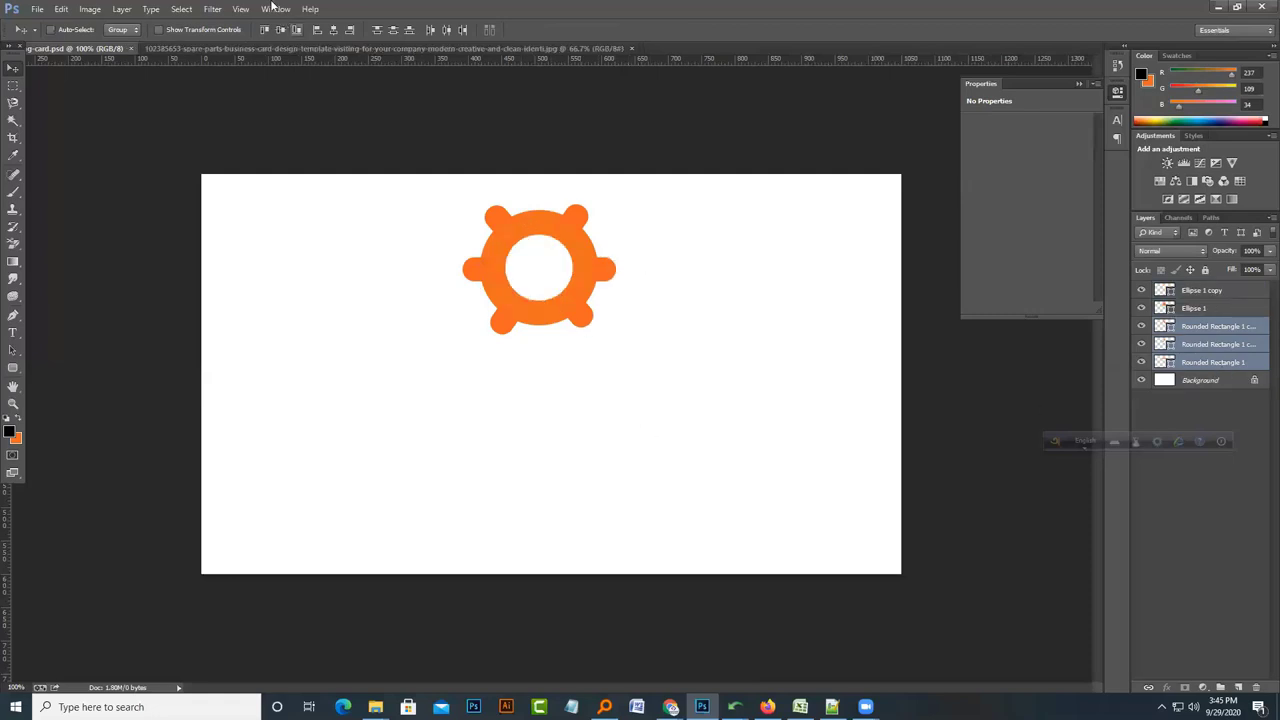
pyautogui.click(260, 48)
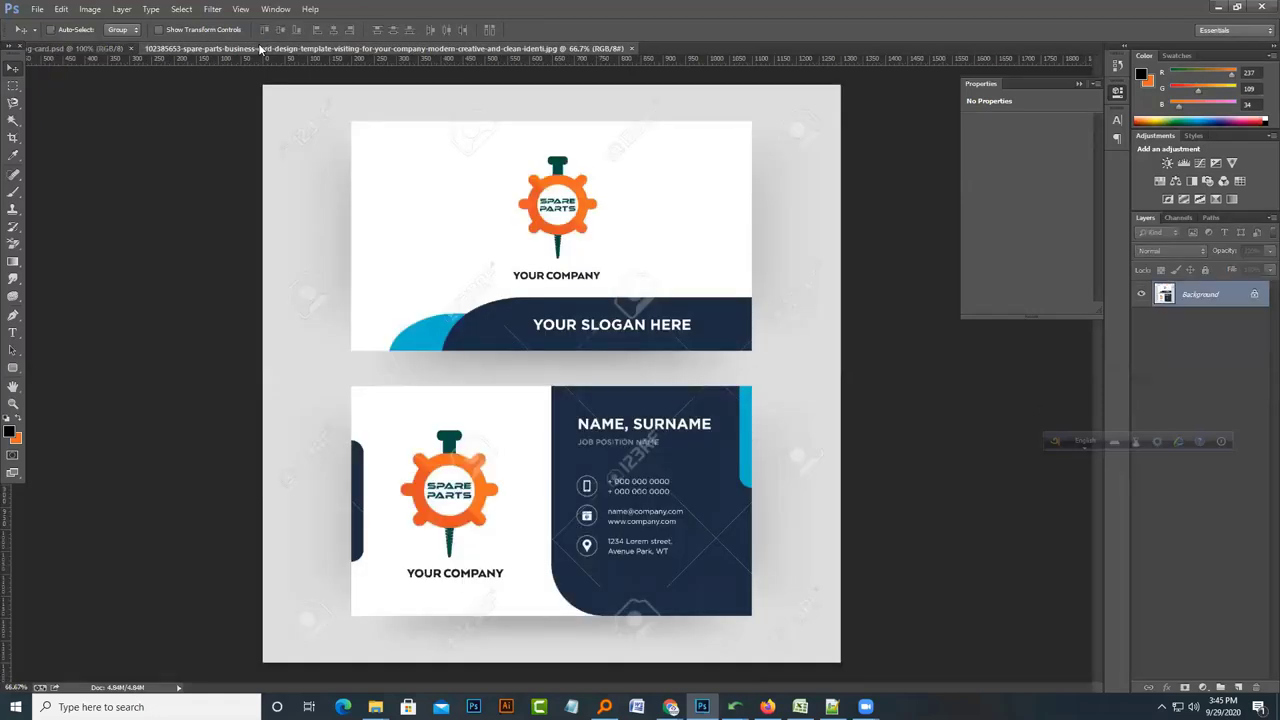
pyautogui.click(80, 48)
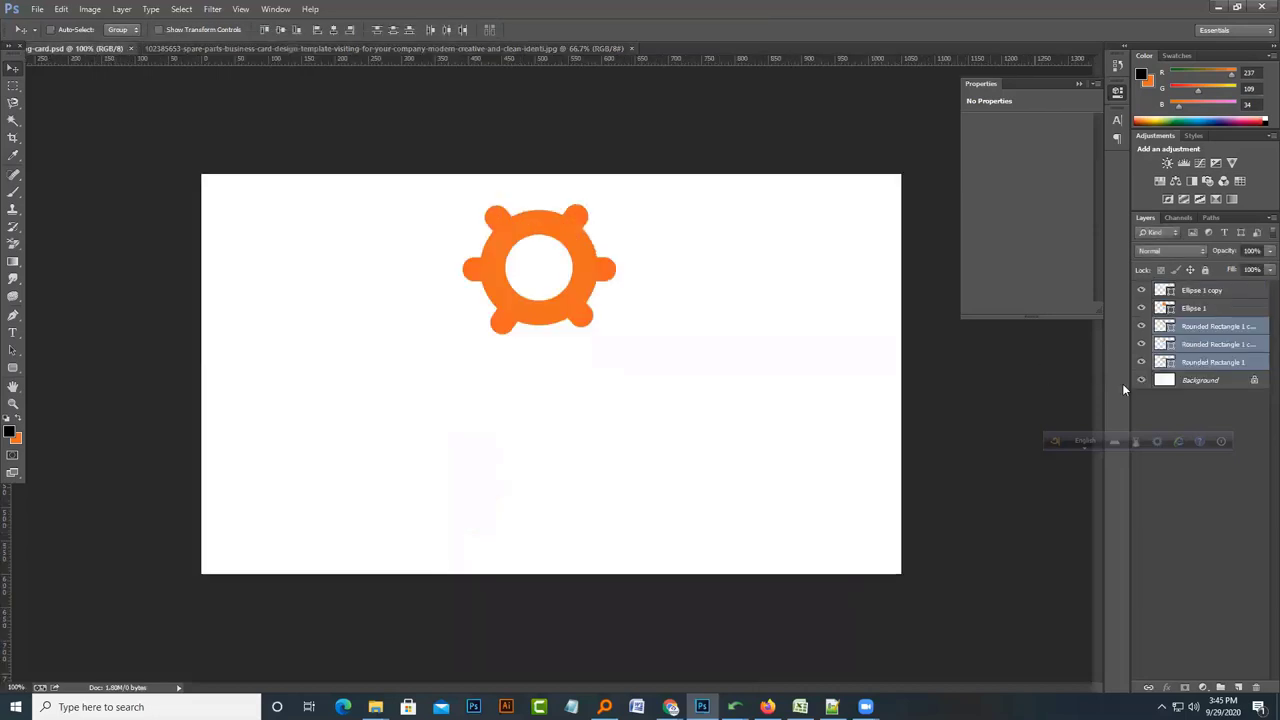
pyautogui.keyDown('shift'); pyautogui.click(1212, 293); pyautogui.keyUp('shift')
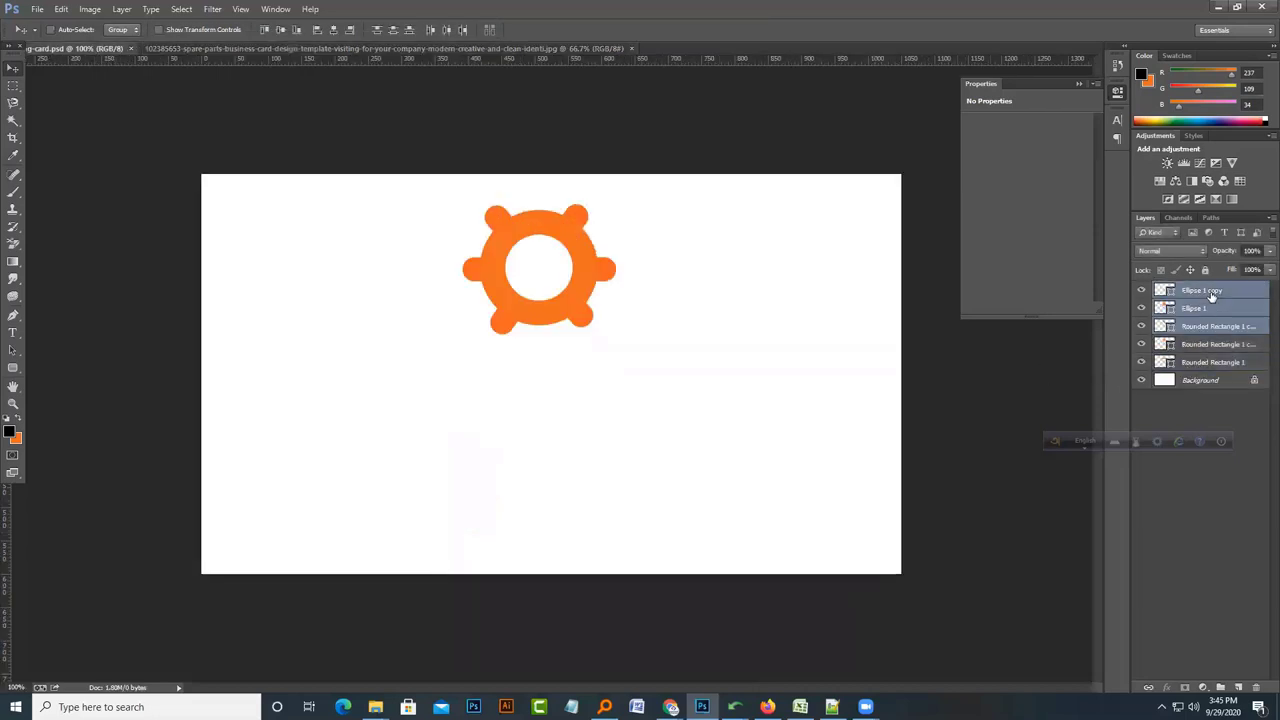
pyautogui.click(1208, 361)
pyautogui.keyDown('shift'); pyautogui.click(1214, 292); pyautogui.keyUp('shift')
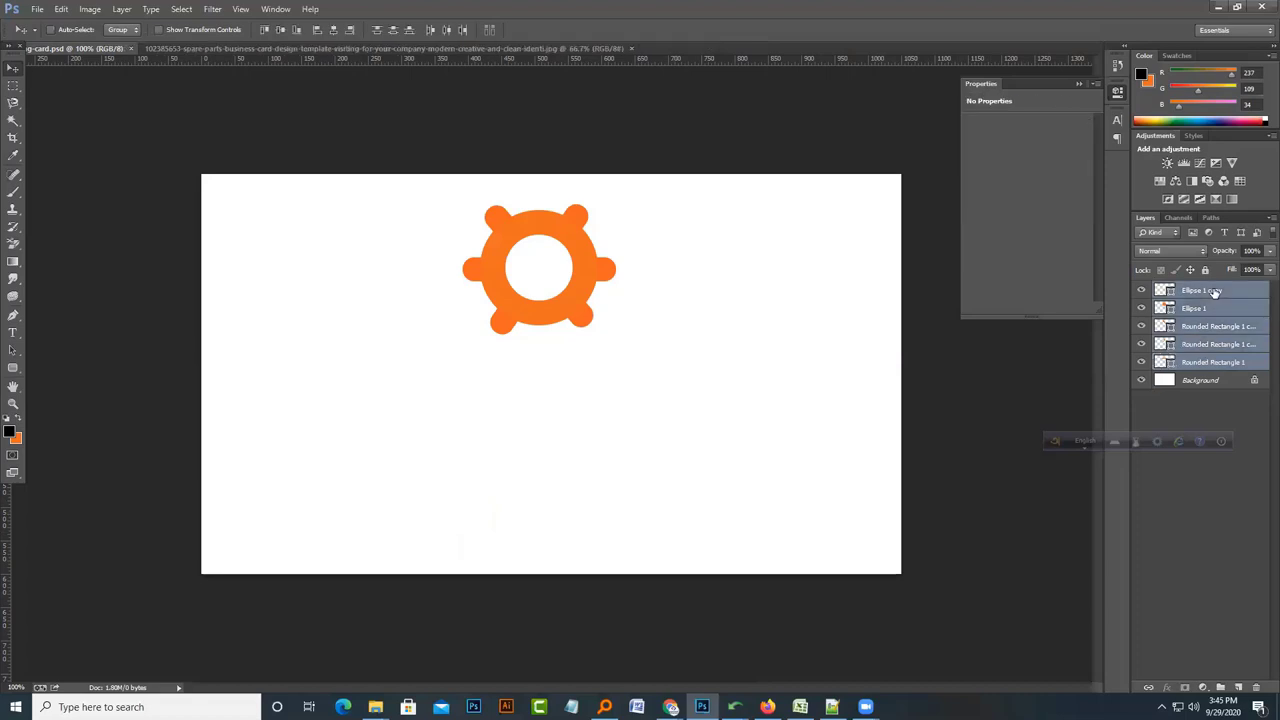
pyautogui.hotkey('ctrl', 't')
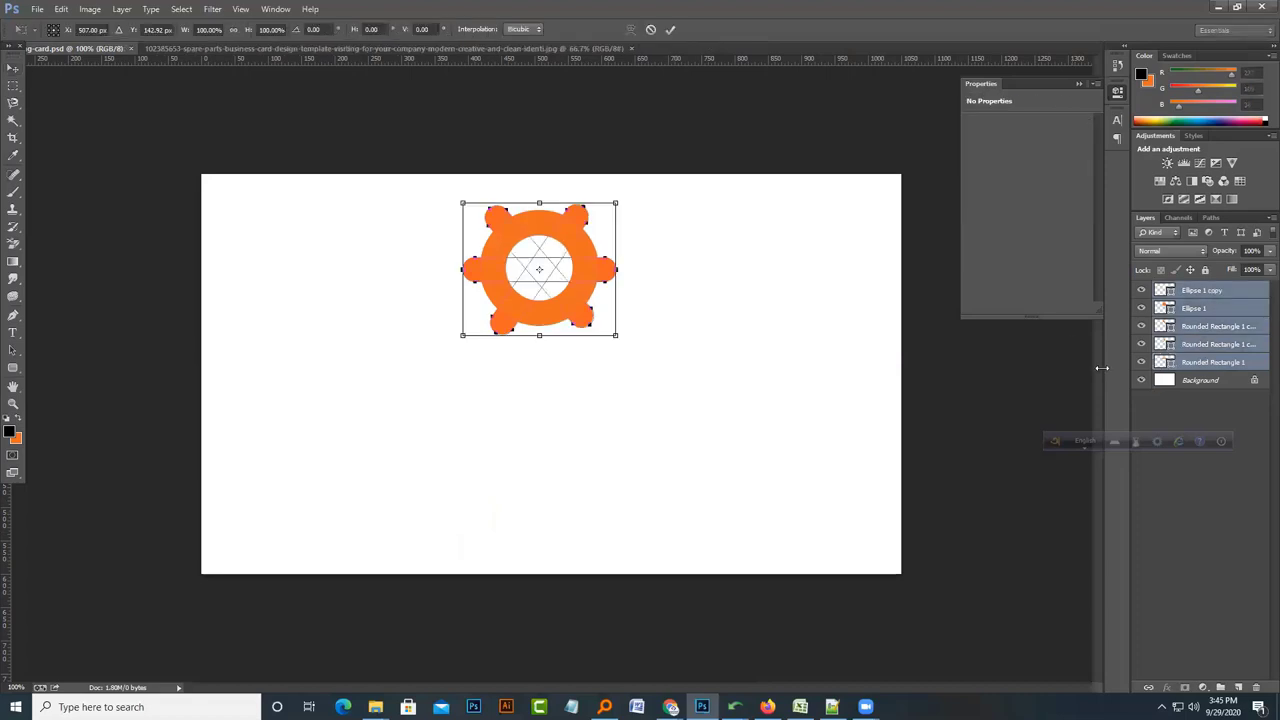
pyautogui.press('Return')
pyautogui.hotkey('ctrl', 'g')
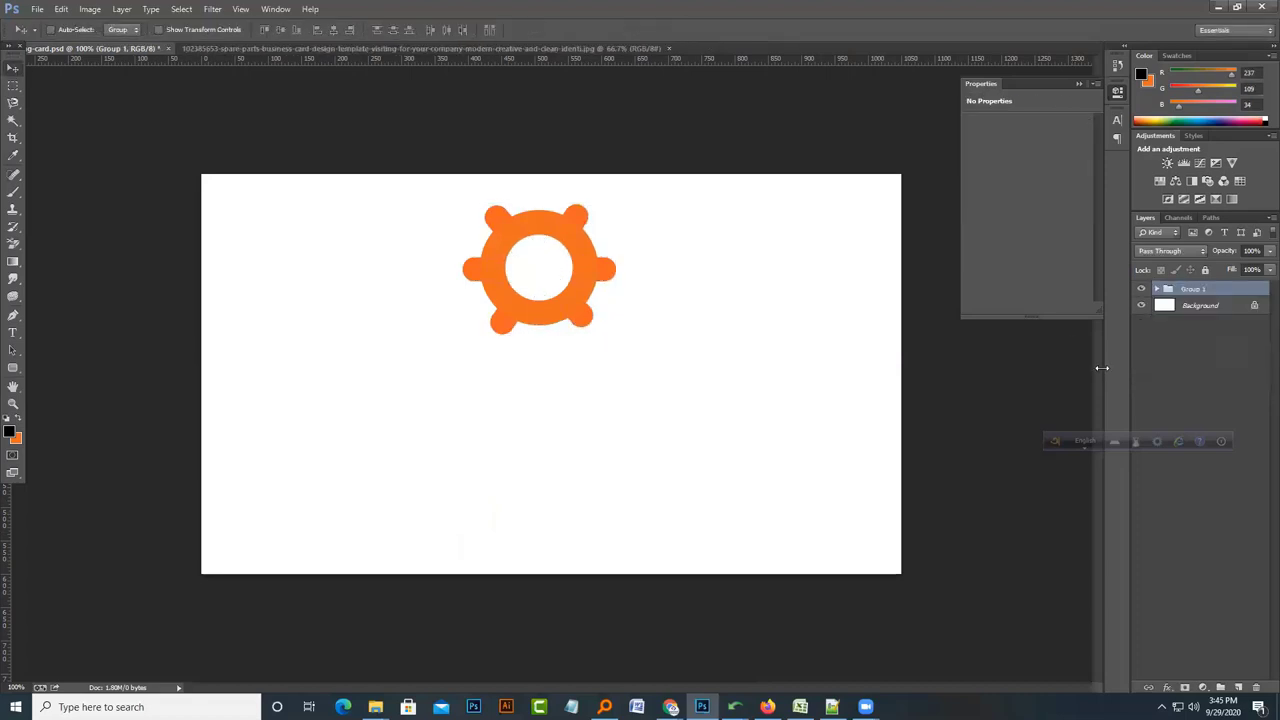
# Step: Scale the logo group to about 75% and nudge the gear slightly down and right
pyautogui.hotkey('ctrl', 't')
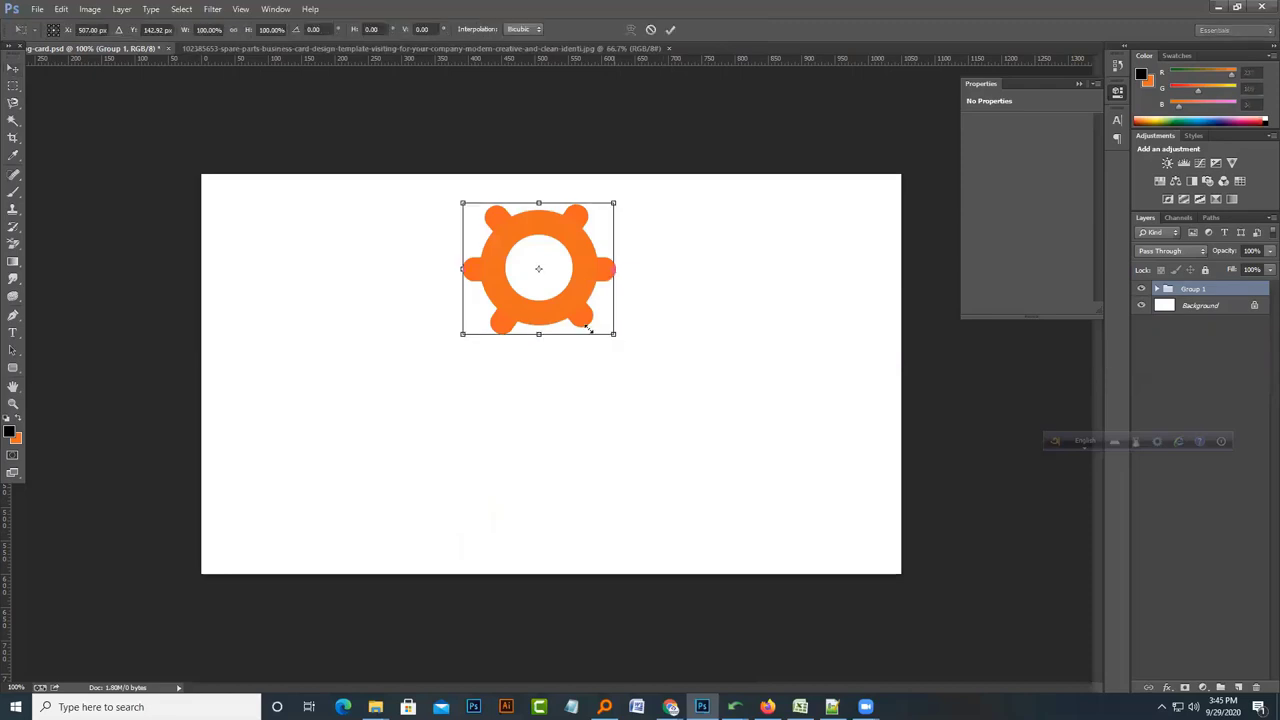
pyautogui.moveTo(617, 332); pyautogui.dragTo(566, 323)
pyautogui.press('Return')
pyautogui.moveTo(525, 254); pyautogui.dragTo(531, 280)
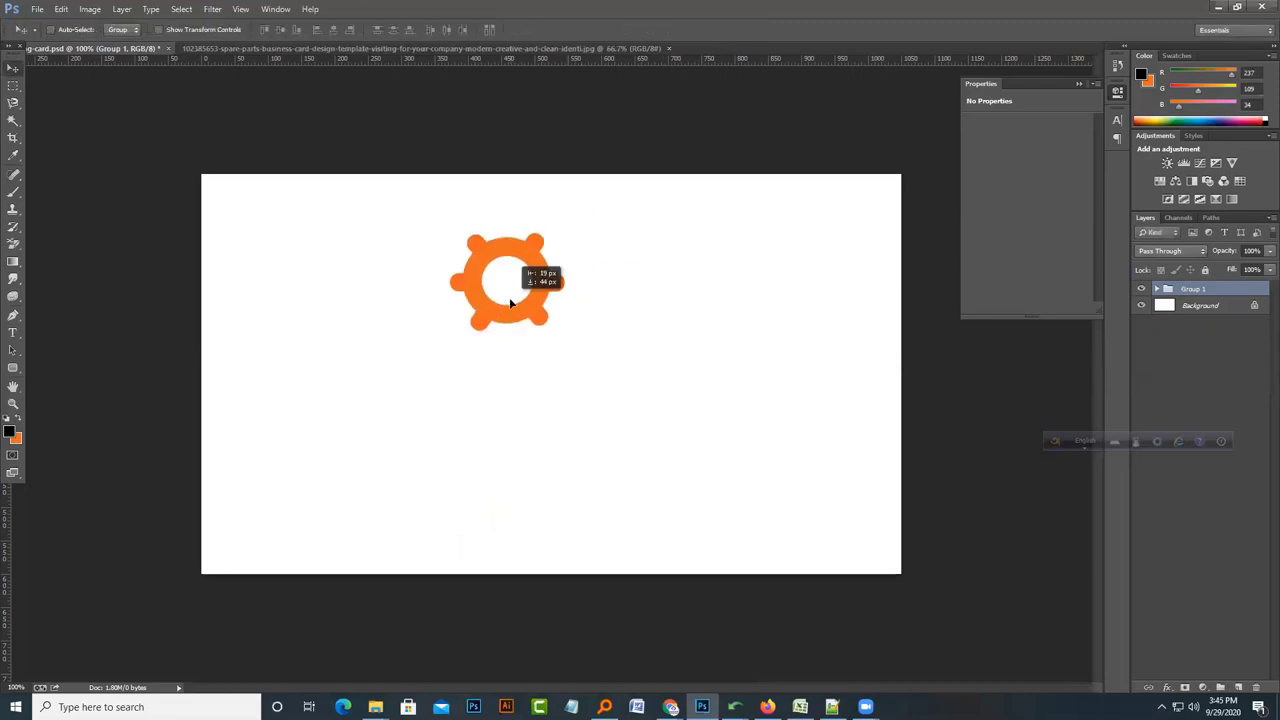
# Step: Sample the dark teal #045141 from the reference logo's pin as the foreground colour
pyautogui.click(356, 48)
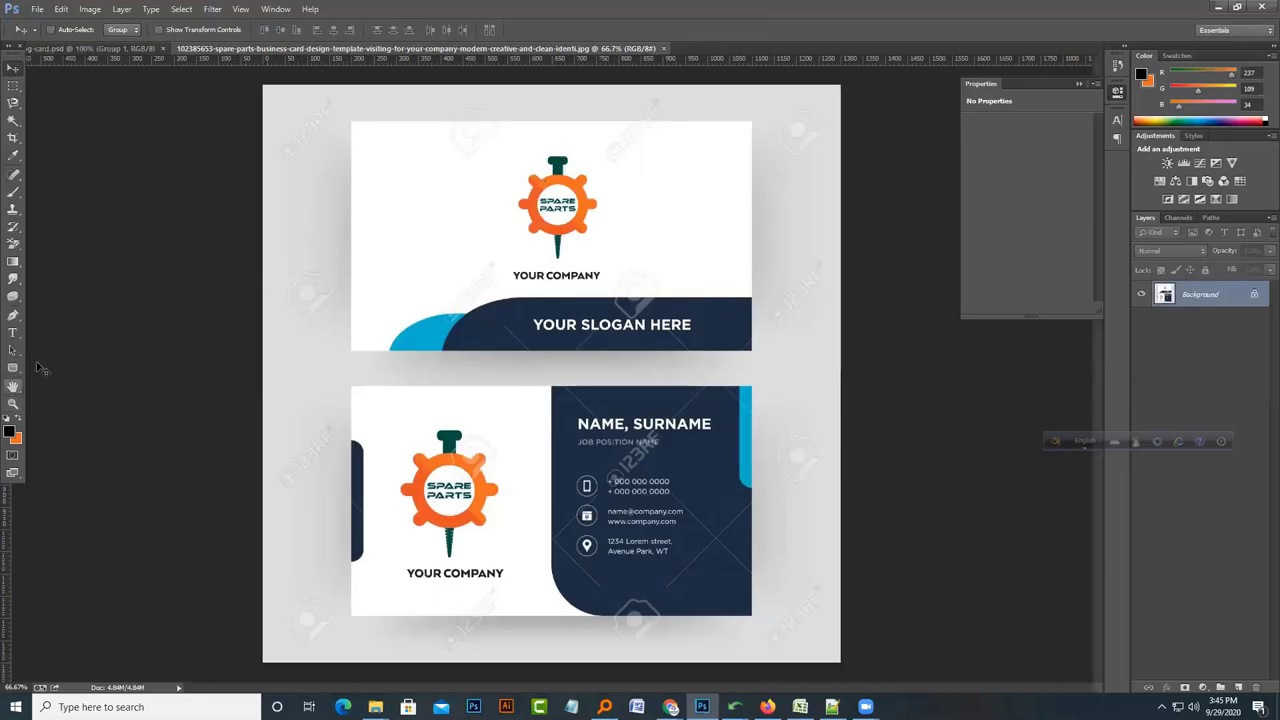
pyautogui.click(10, 432)
pyautogui.click(558, 160)
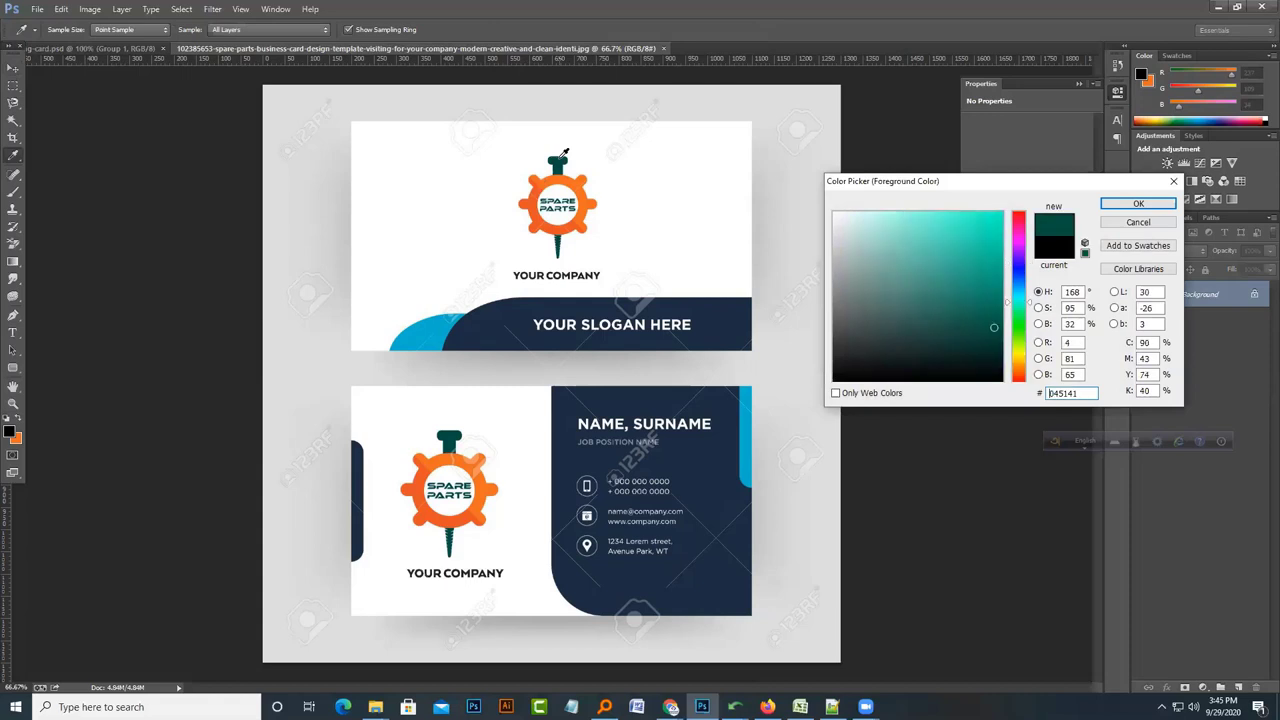
pyautogui.press('Return')
pyautogui.hotkey('ctrl', 'Tab')
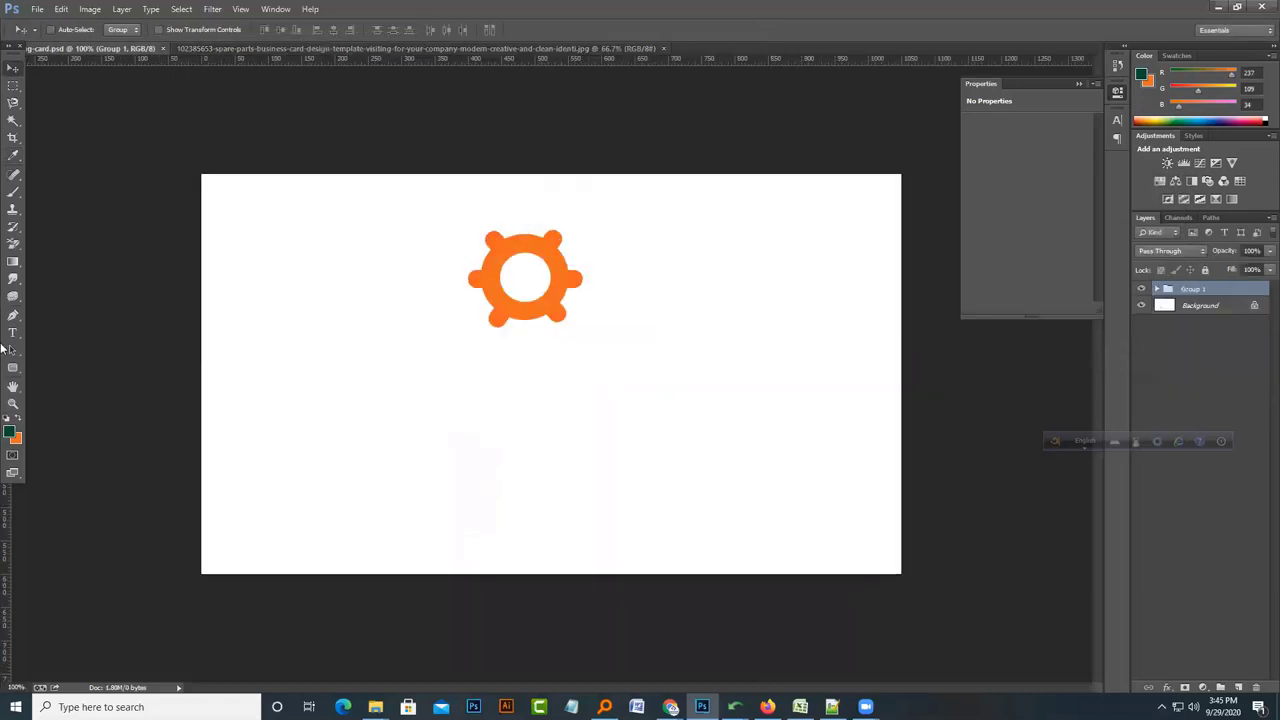
# Step: Draw a small teal rounded rectangle and move it above the gear
pyautogui.press('u')
pyautogui.moveTo(500, 389); pyautogui.dragTo(464, 374)
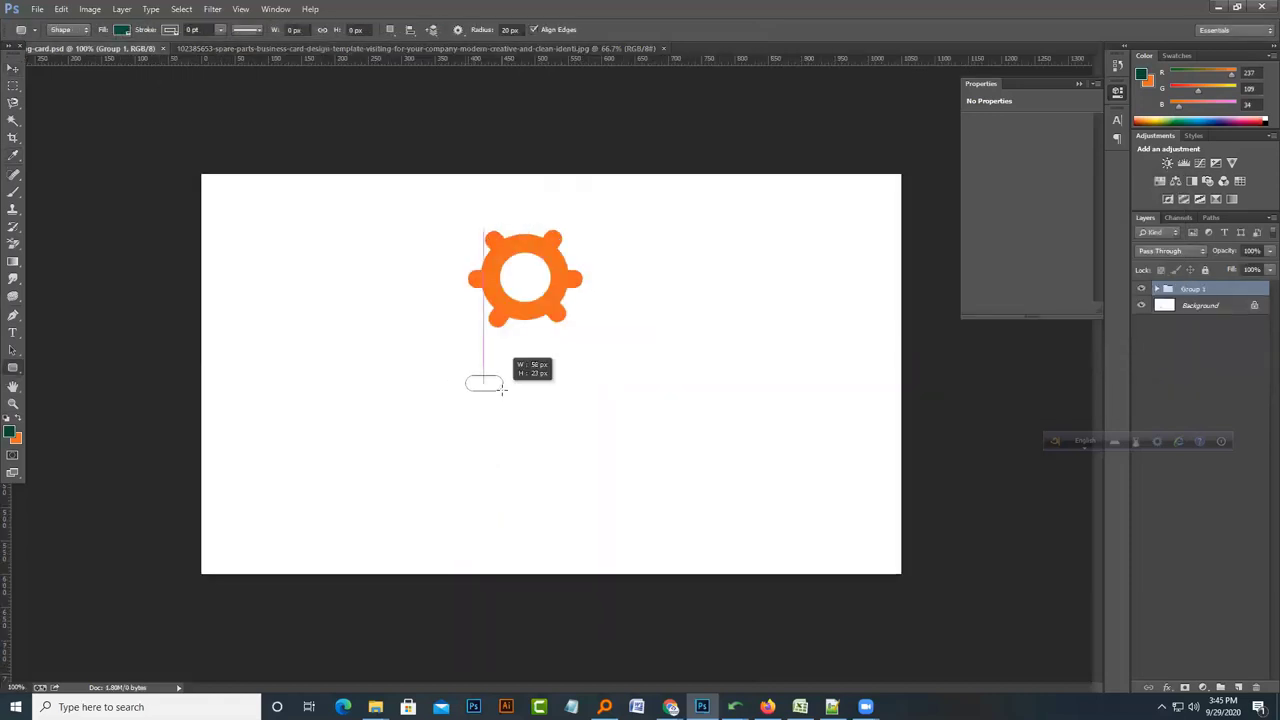
pyautogui.click(9, 69)
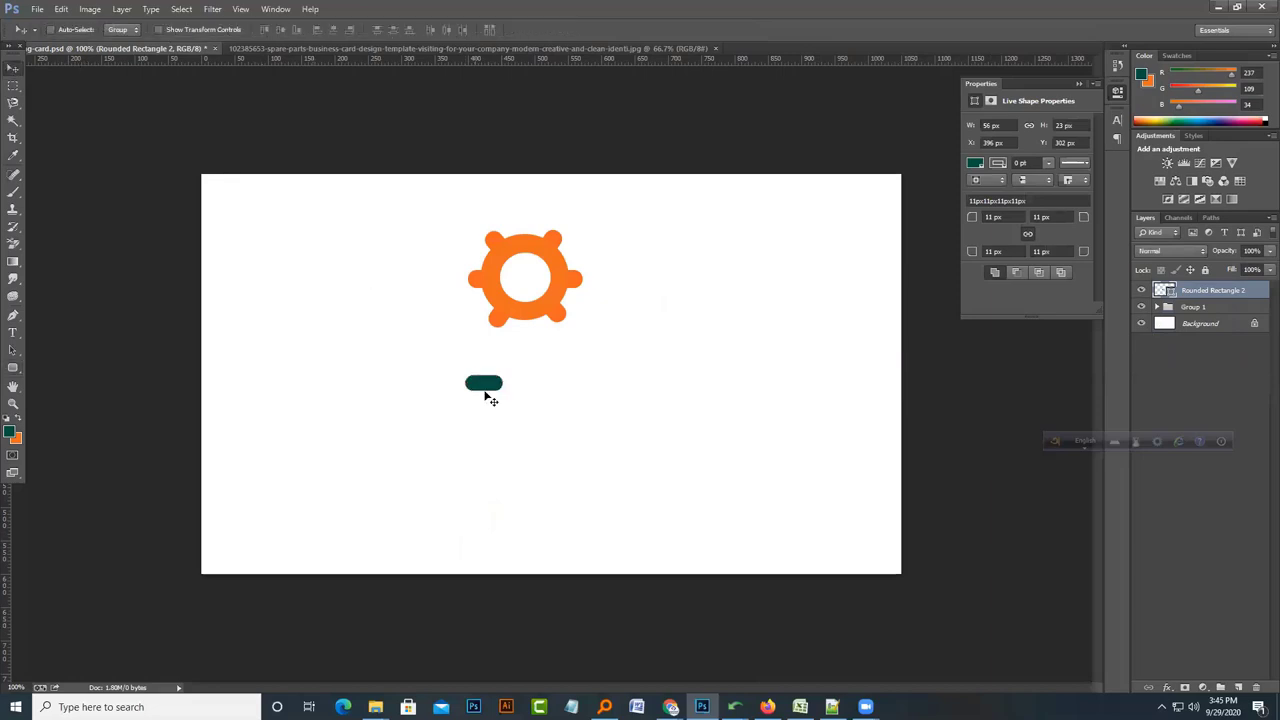
pyautogui.moveTo(491, 384)
pyautogui.mouseDown()
pyautogui.moveTo(532, 216)
pyautogui.moveTo(448, 376)
pyautogui.mouseUp()
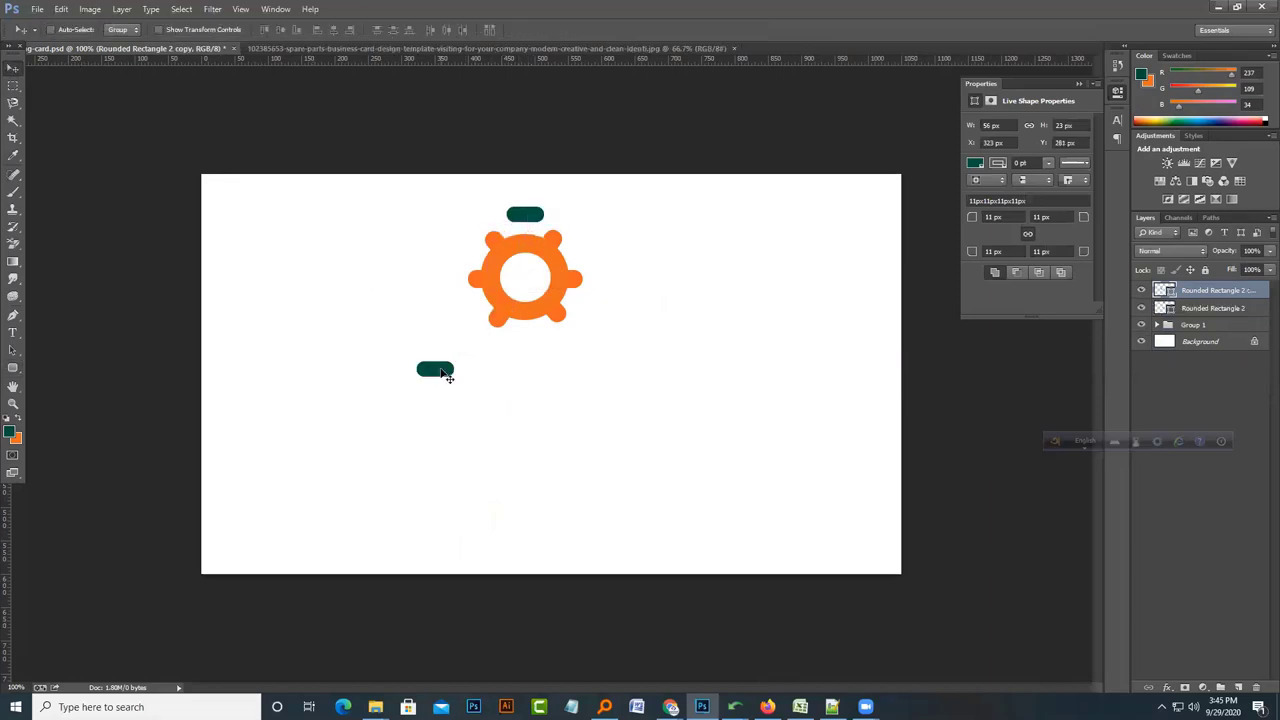
# Step: Rotate the teal shape 90° clockwise and stretch it to about triple length
pyautogui.hotkey('ctrl', 't')
pyautogui.rightClick(441, 371)
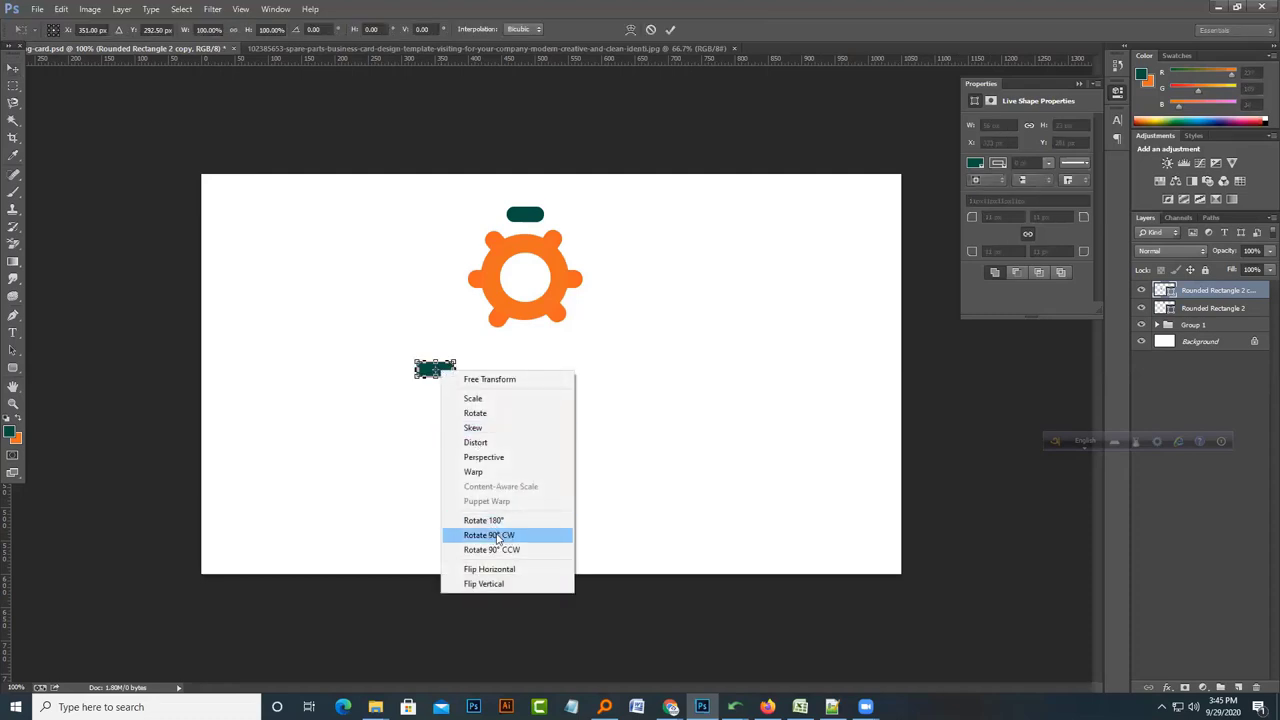
pyautogui.click(497, 536)
pyautogui.moveTo(437, 389); pyautogui.dragTo(432, 468)
# Step: Use Perspective to taper the teal bar's bottom into a pointed spike
pyautogui.rightClick(432, 458)
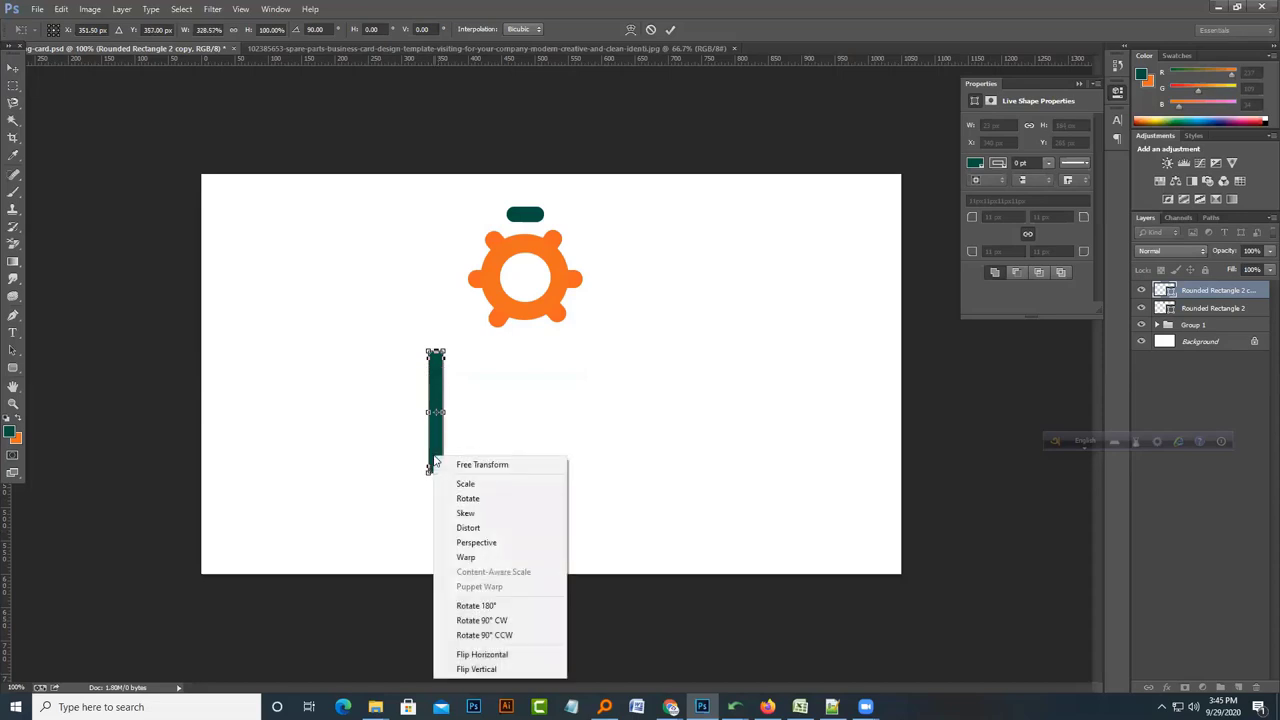
pyautogui.click(482, 543)
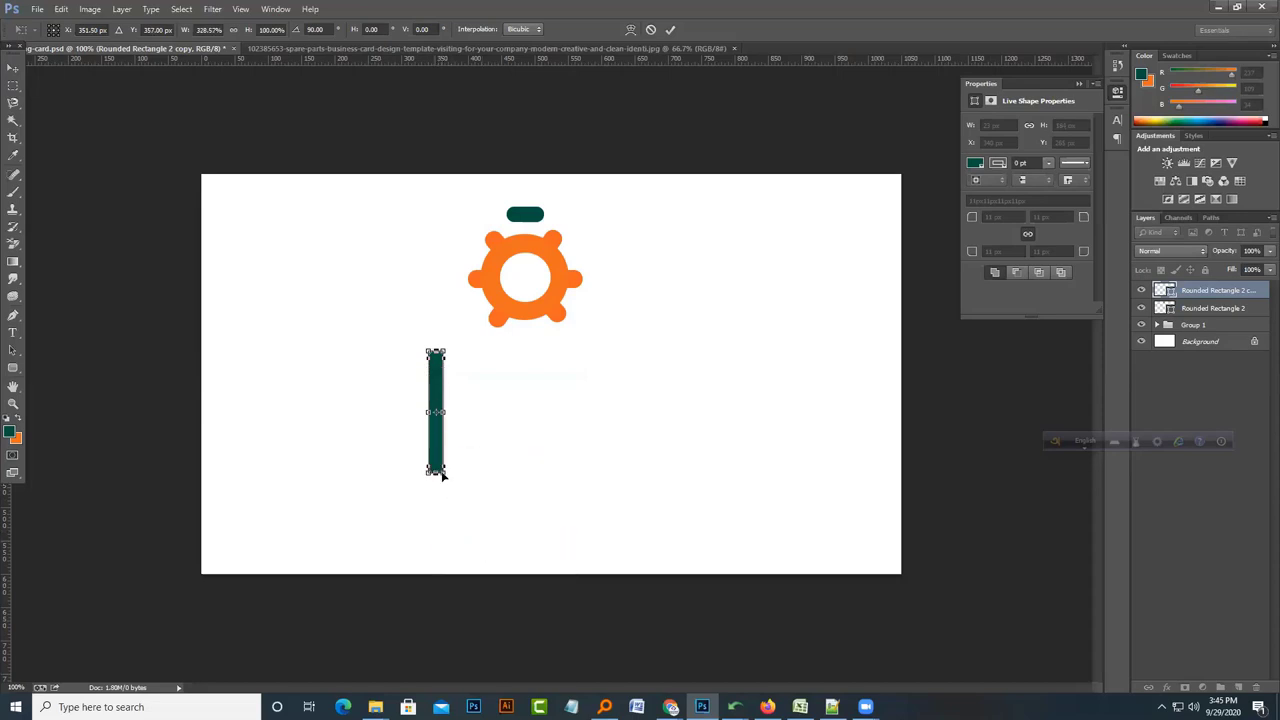
pyautogui.moveTo(441, 476); pyautogui.dragTo(440, 477)
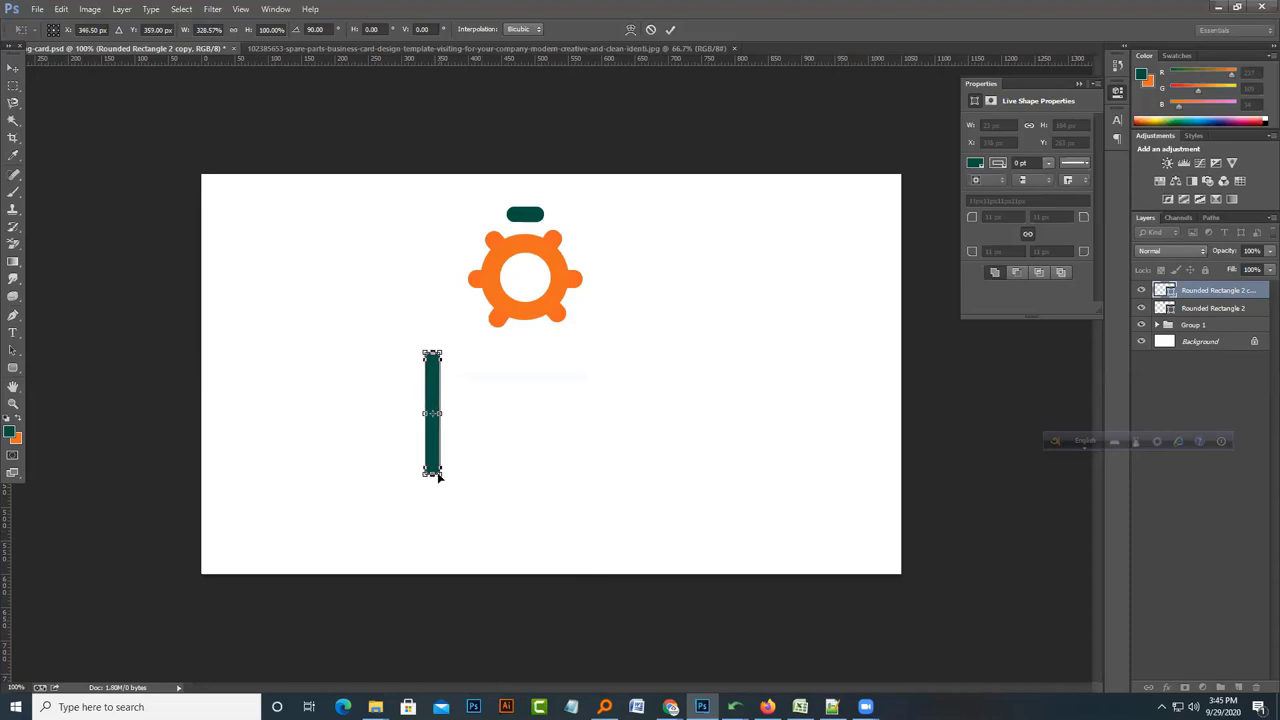
pyautogui.hotkey('ctrl', '+')
pyautogui.hotkey('ctrl', '+')
pyautogui.moveTo(514, 426); pyautogui.dragTo(714, 342)
pyautogui.moveTo(602, 521); pyautogui.dragTo(586, 528)
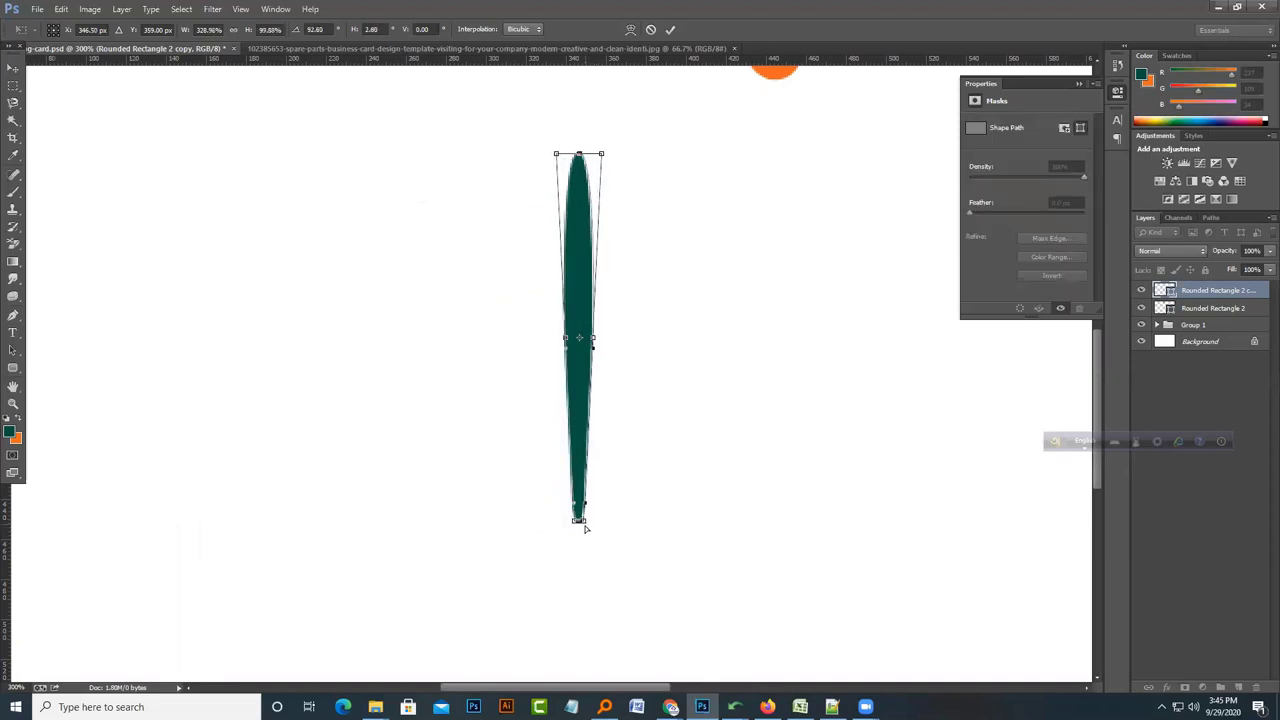
pyautogui.press('Return')
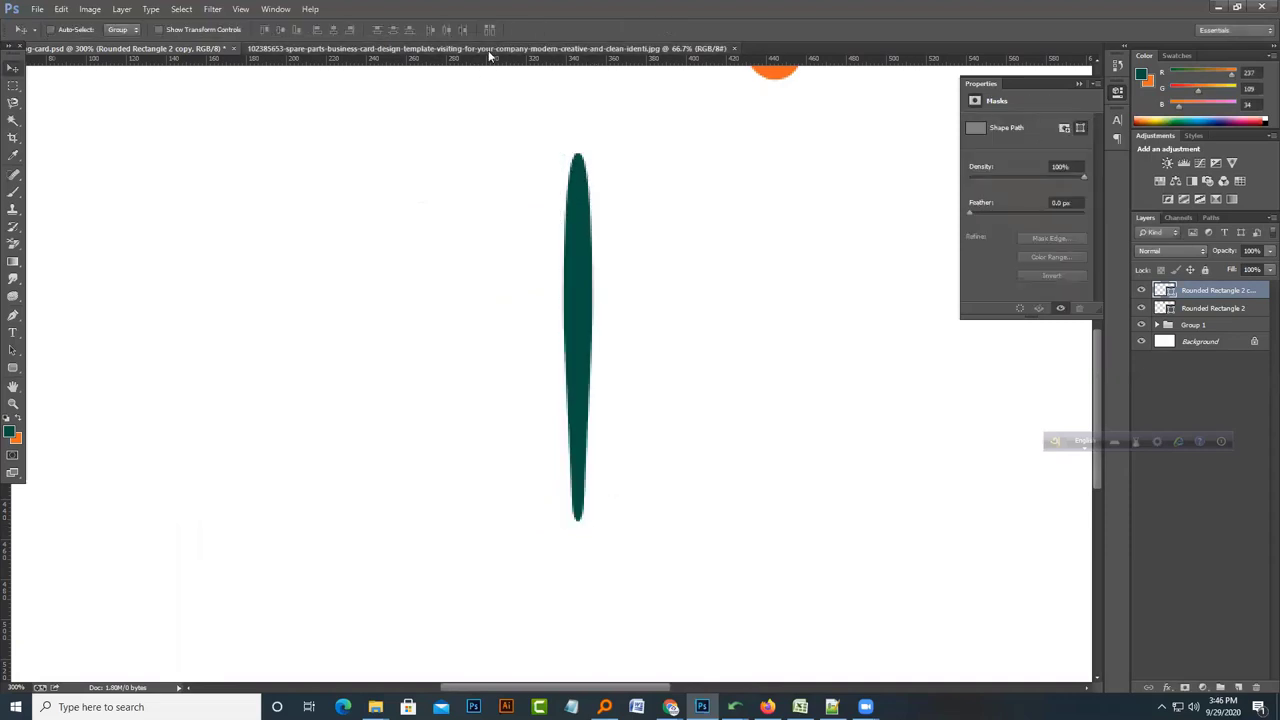
# Step: Move the teal spike up onto the gear, just under the cap
pyautogui.click(489, 49)
pyautogui.click(160, 48)
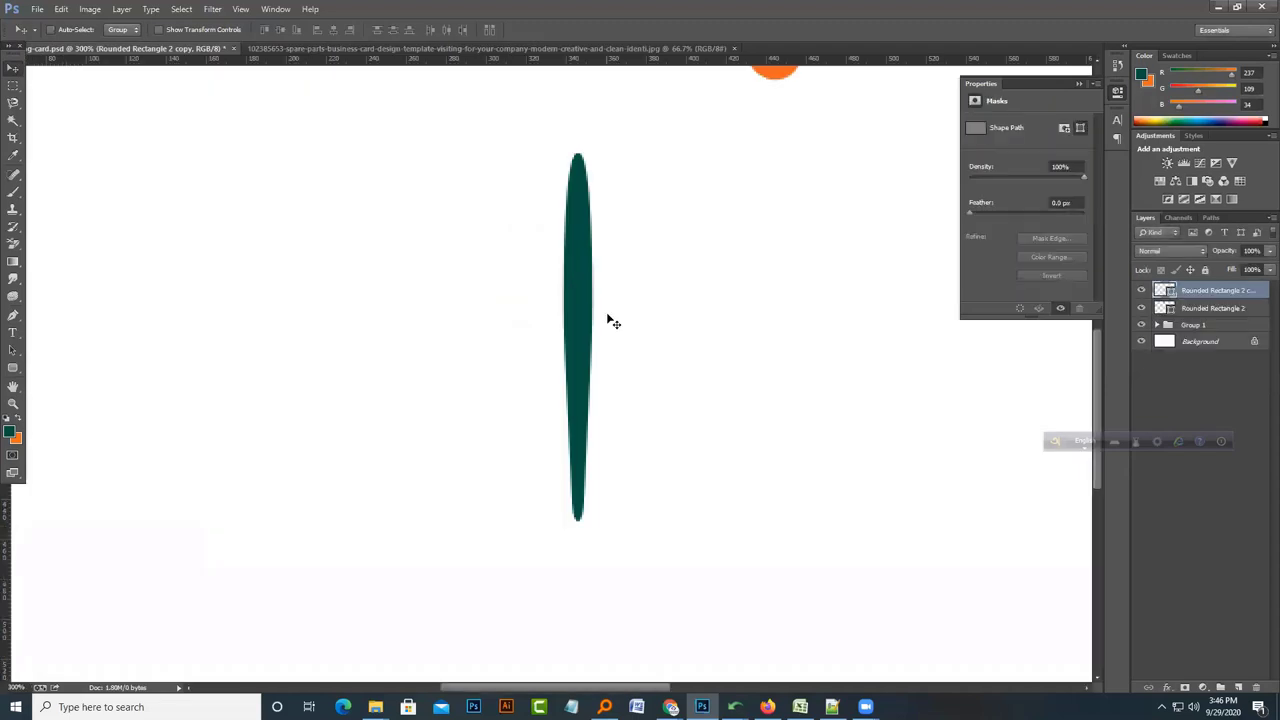
pyautogui.hotkey('ctrl', '0')
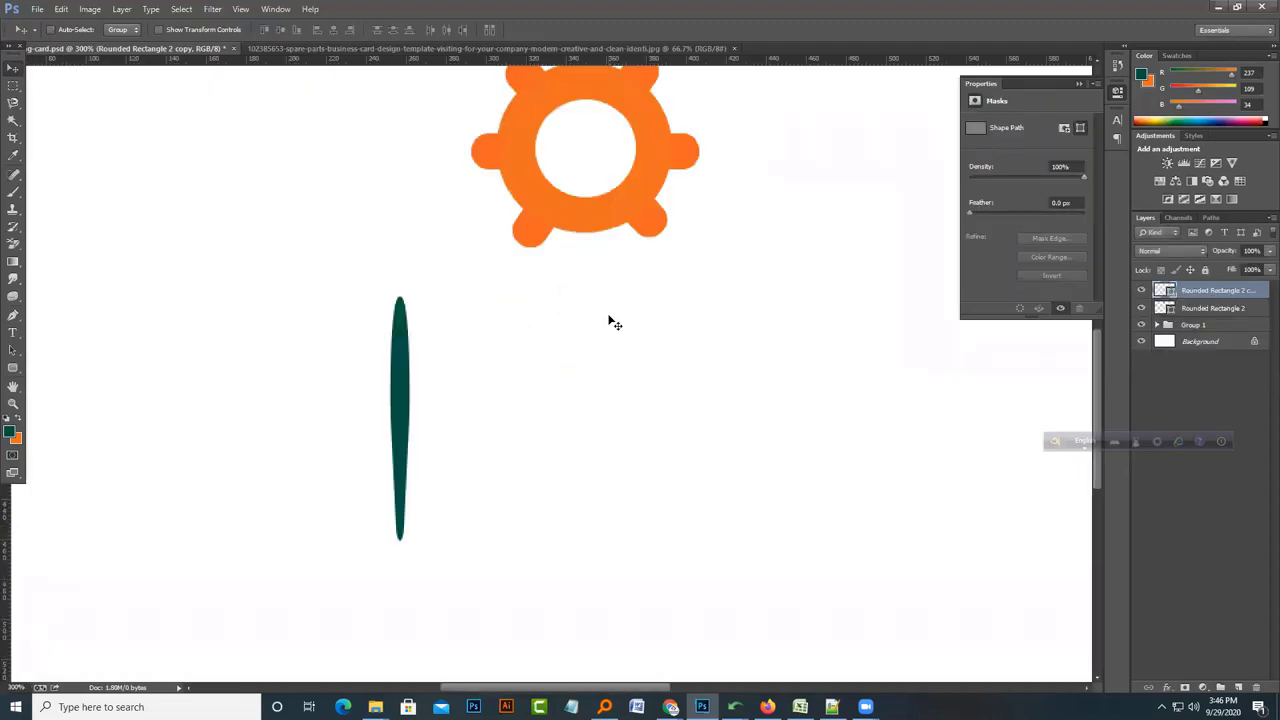
pyautogui.moveTo(367, 422); pyautogui.dragTo(510, 207)
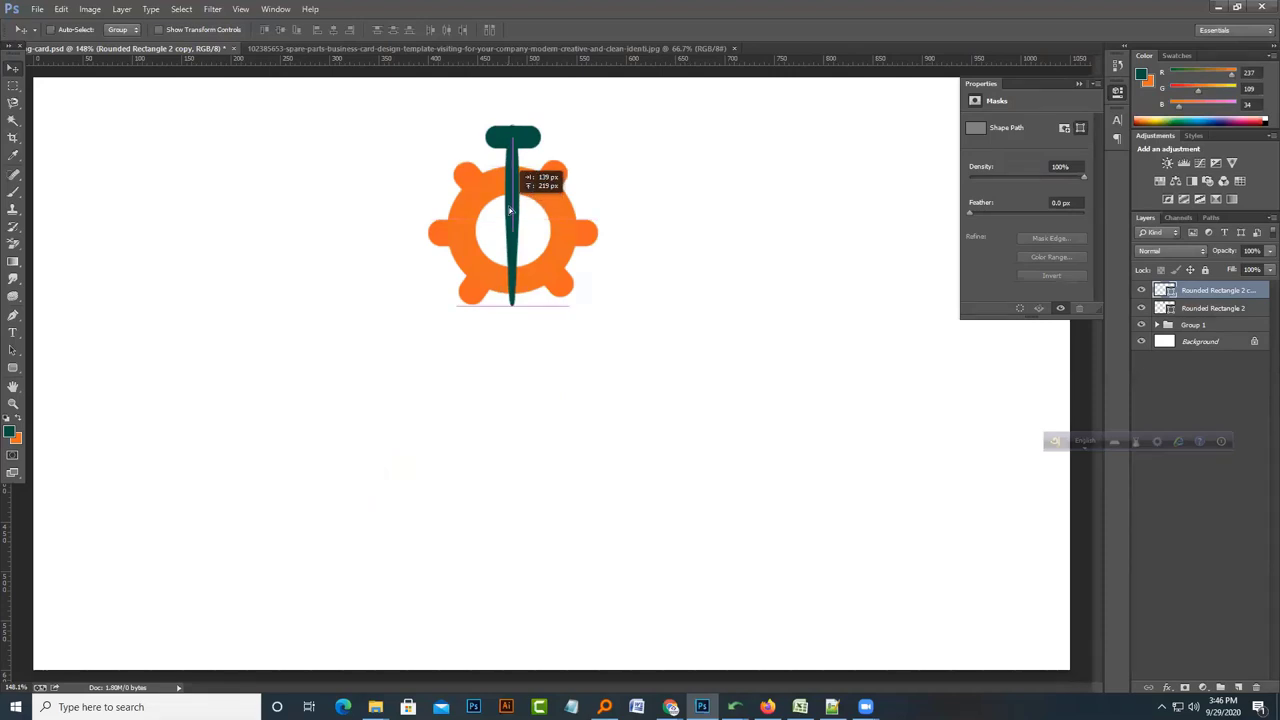
# Step: Lengthen the spike below the gear and tuck its layer into Group 1 behind the gear
pyautogui.keyDown('shift'); pyautogui.click(1199, 309); pyautogui.keyUp('shift')
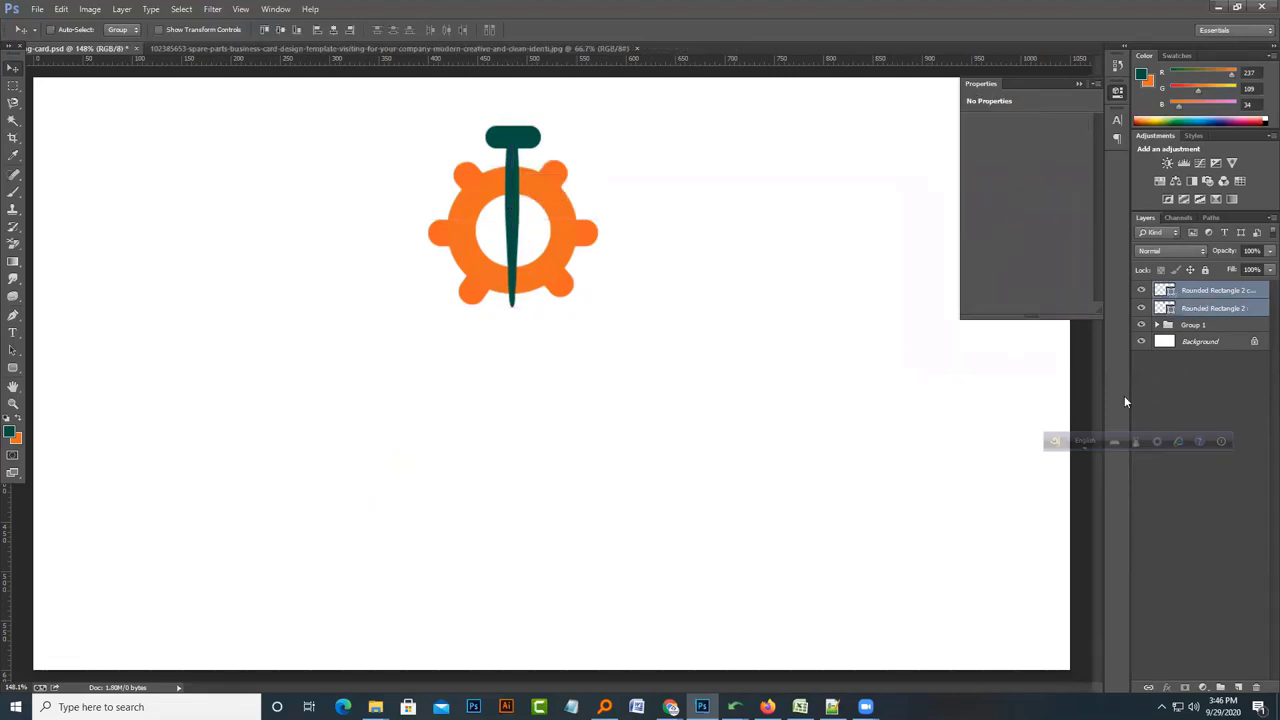
pyautogui.click(1202, 297)
pyautogui.hotkey('ctrl', 't')
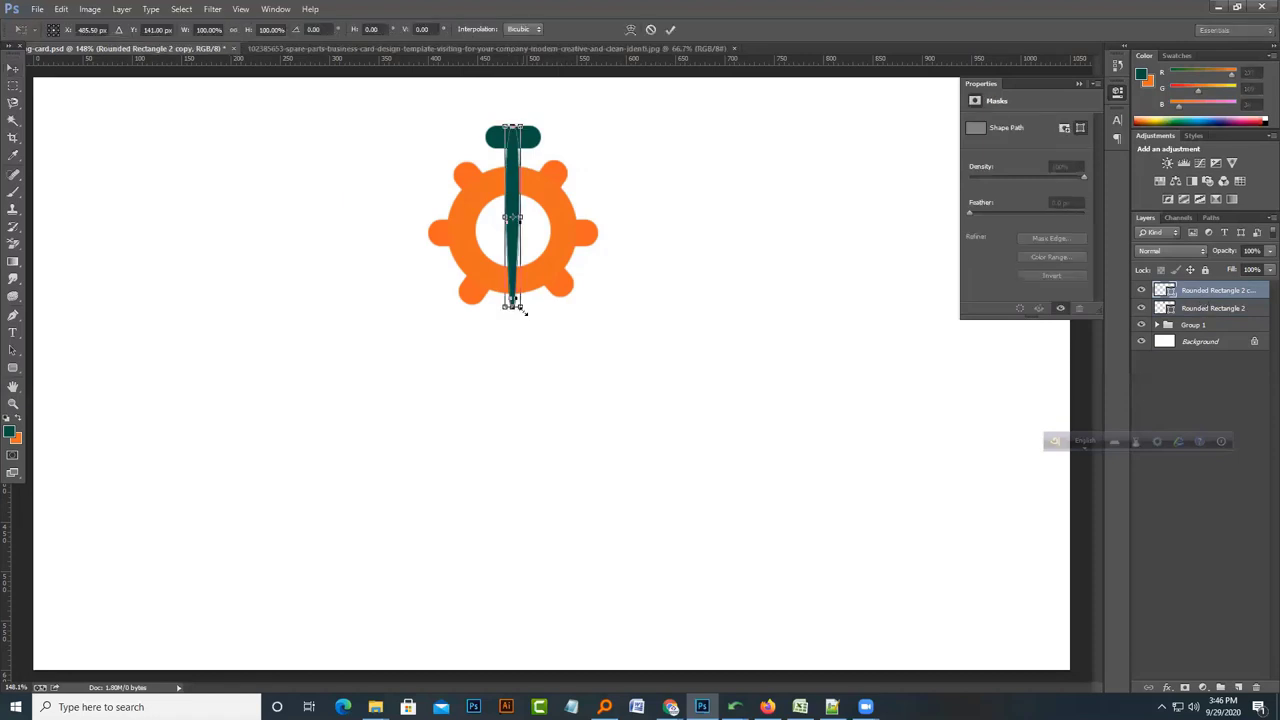
pyautogui.moveTo(524, 312); pyautogui.dragTo(551, 350)
pyautogui.press('Return')
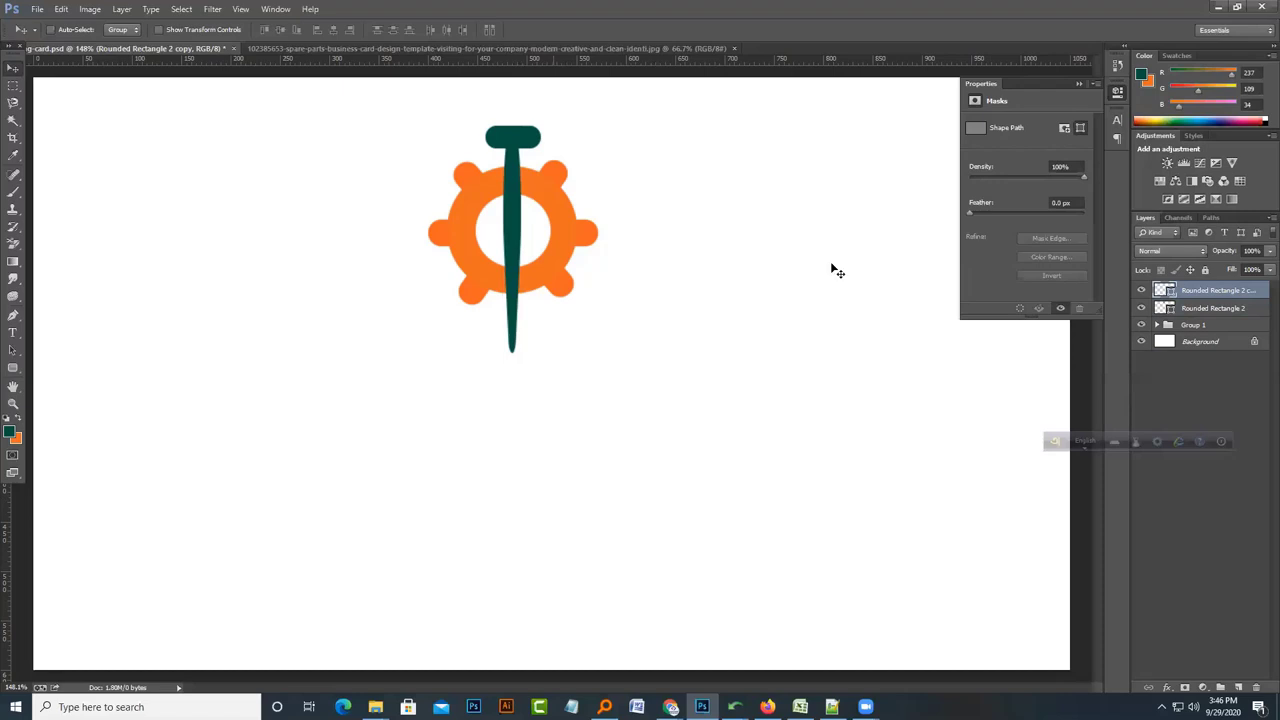
pyautogui.moveTo(1218, 291); pyautogui.dragTo(1228, 328)
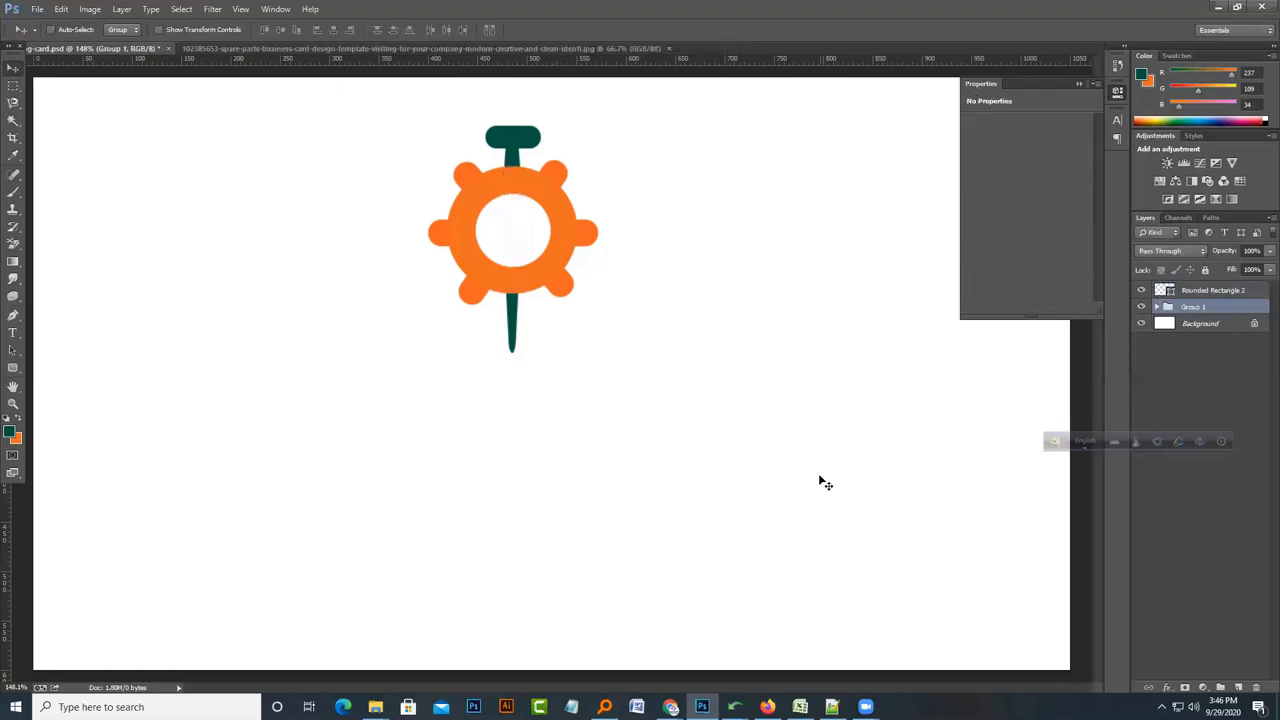
pyautogui.click(372, 48)
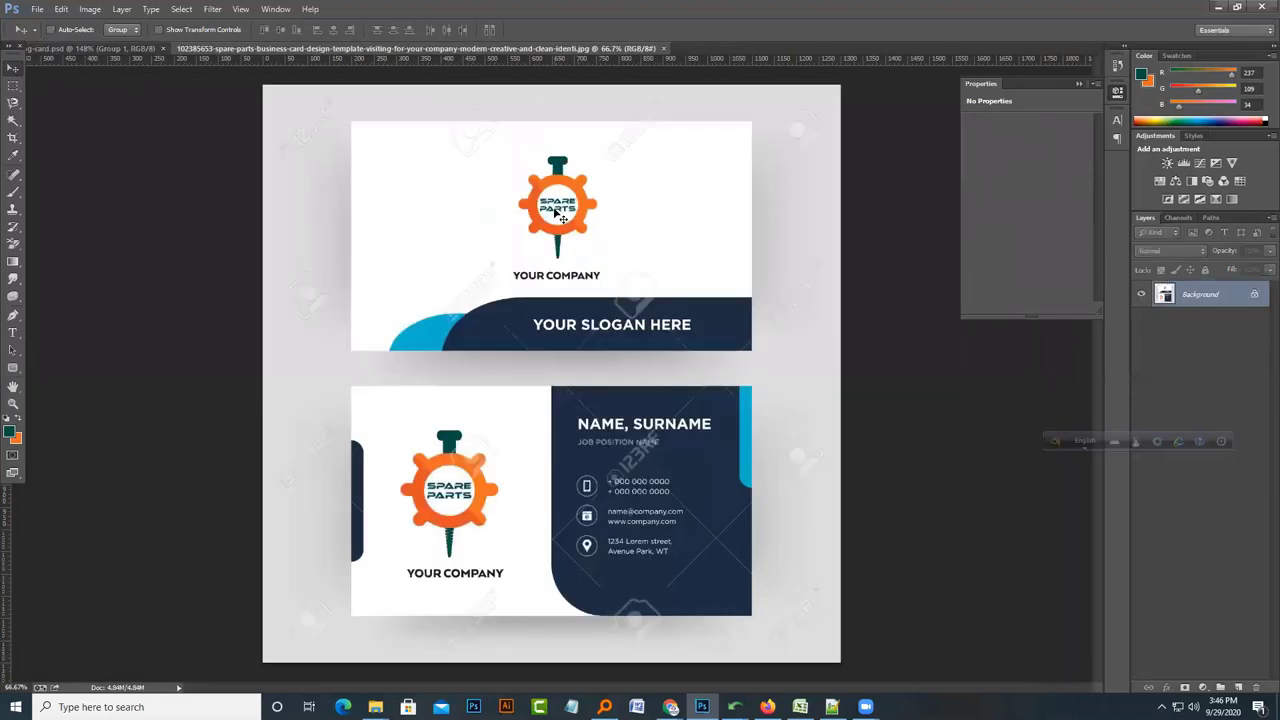
# Step: Type 'Spare Parts' left of the spike and set it in Myriad Pro
pyautogui.click(69, 48)
pyautogui.click(13, 332)
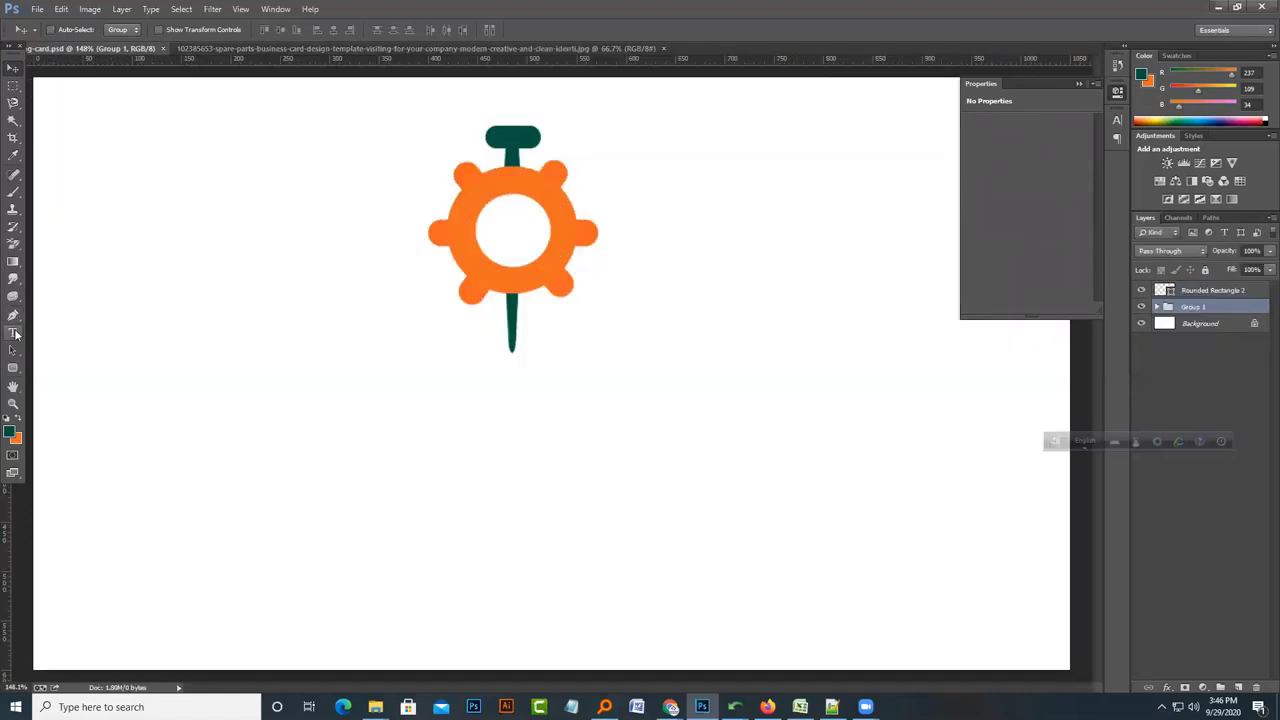
pyautogui.click(393, 342)
pyautogui.write('Spare')
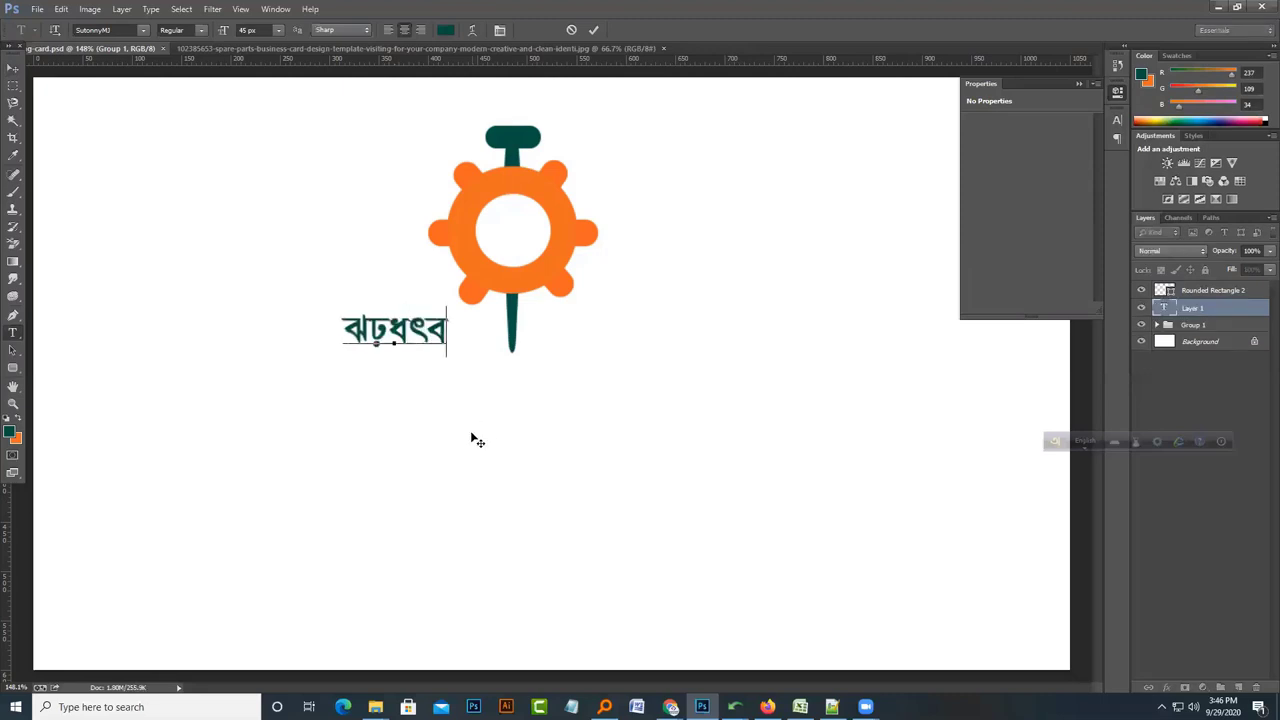
pyautogui.write(' Parts')
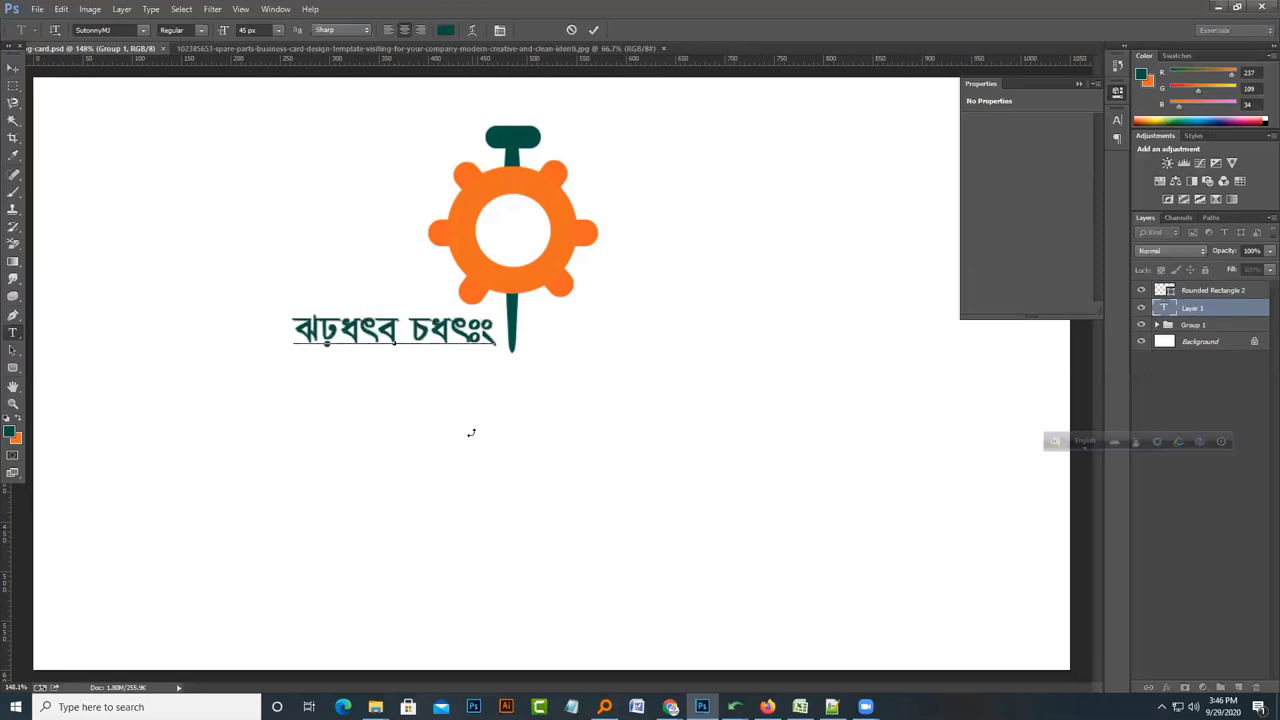
pyautogui.hotkey('ctrl', 'a')
pyautogui.click(100, 29)
pyautogui.write('Myriad Pro')
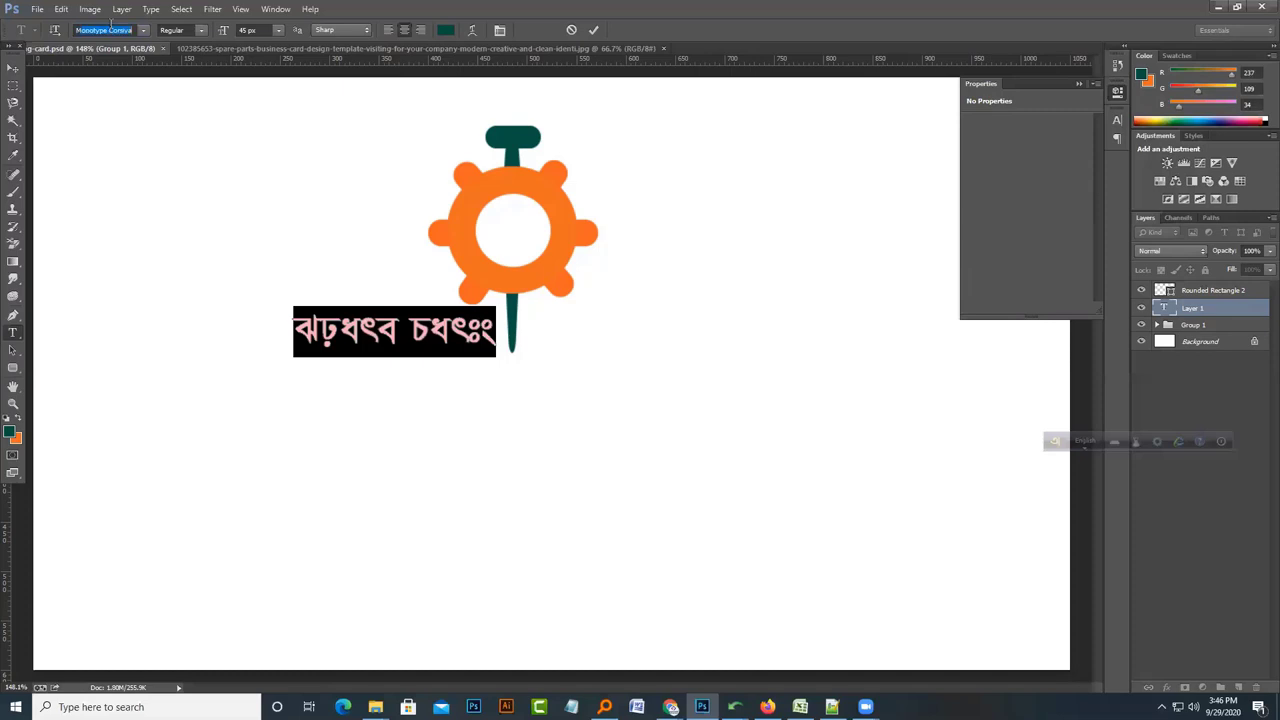
pyautogui.press('Return')
pyautogui.click(12, 67)
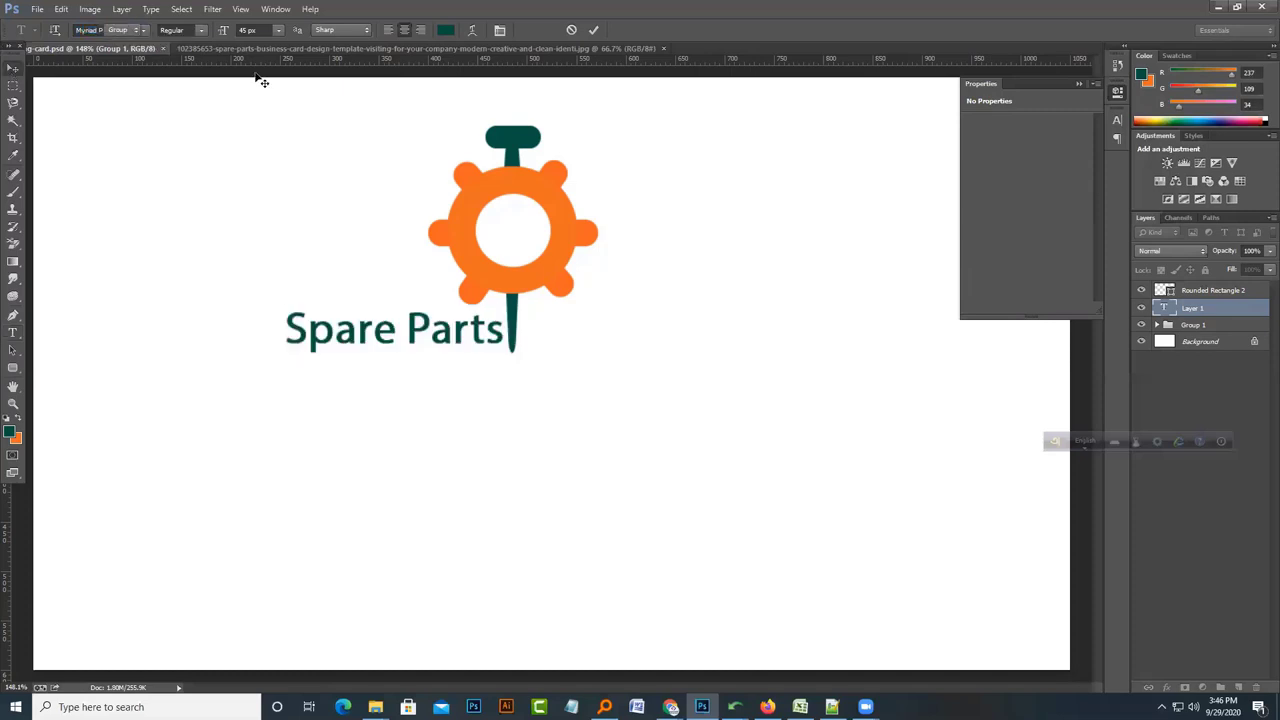
# Step: Try Nueva Std Condensed as the font for the Spare Parts title
pyautogui.click(533, 47)
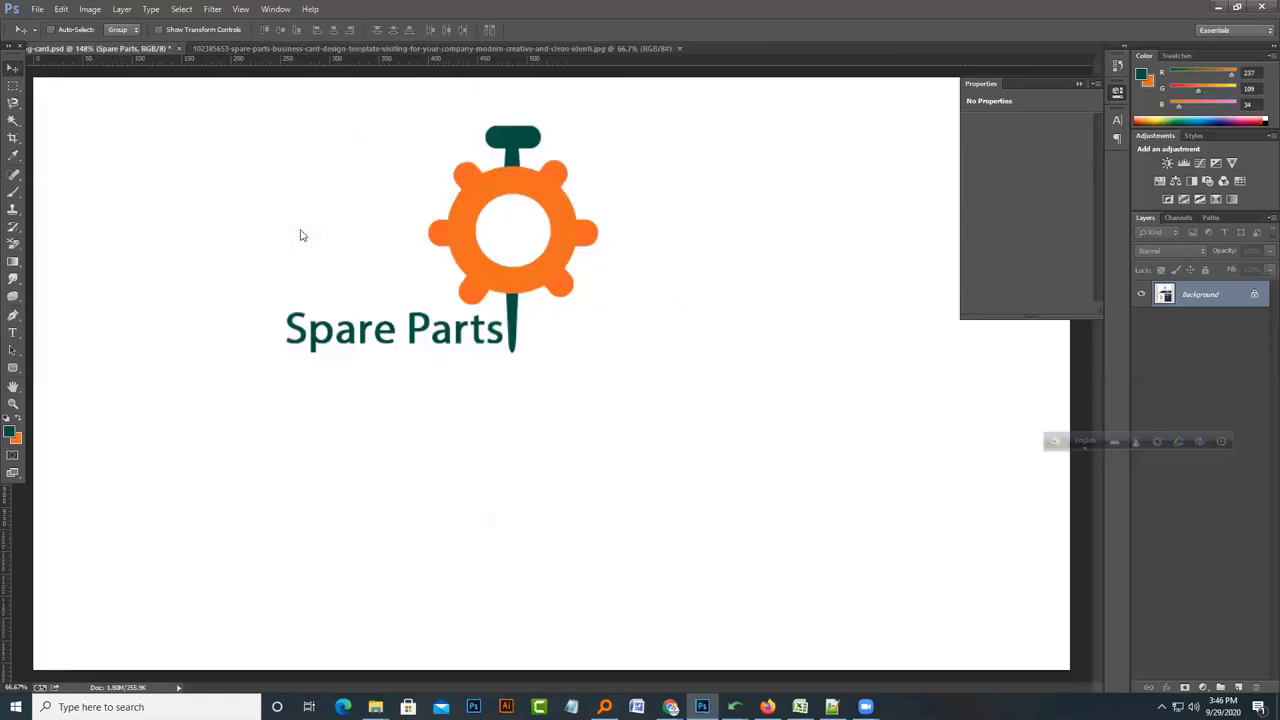
pyautogui.click(120, 48)
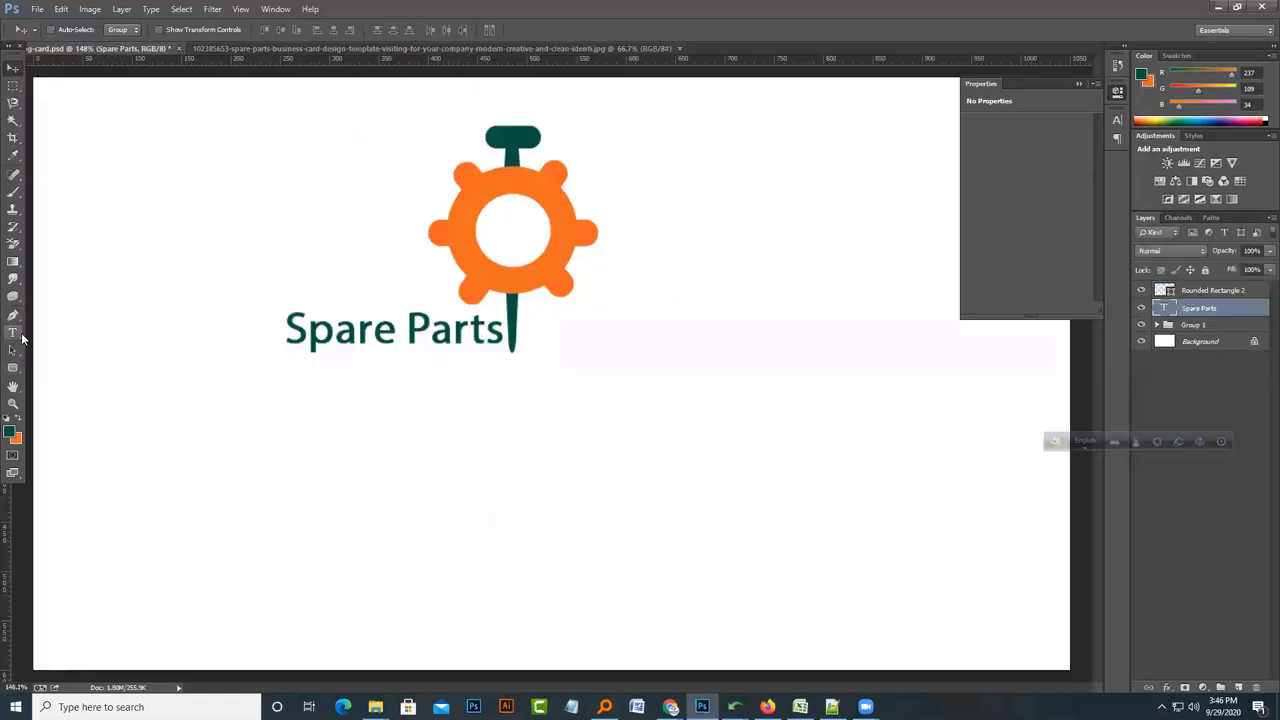
pyautogui.click(12, 332)
pyautogui.moveTo(286, 330); pyautogui.dragTo(504, 330)
pyautogui.click(143, 30)
pyautogui.click(113, 92)
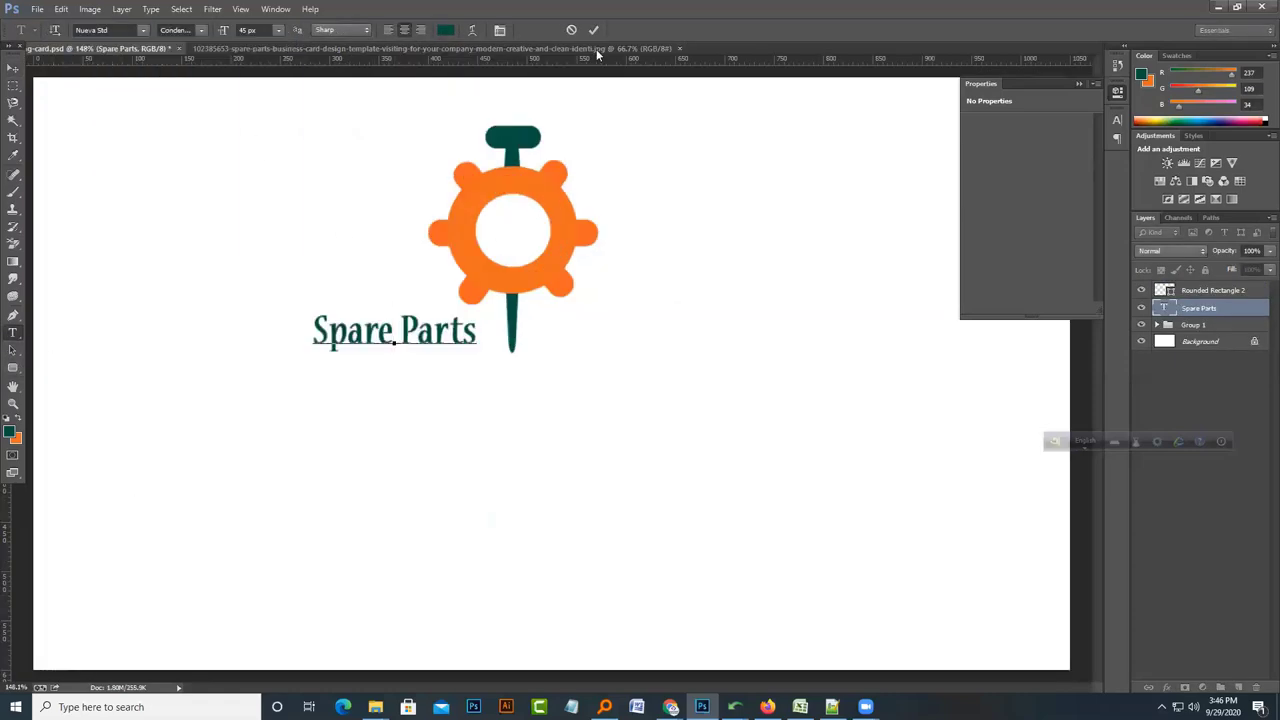
pyautogui.click(398, 330)
pyautogui.write('a')
# Step: Browse the font list for the title through to Perpetua Titling
pyautogui.click(172, 30)
pyautogui.click(185, 66)
pyautogui.click(143, 30)
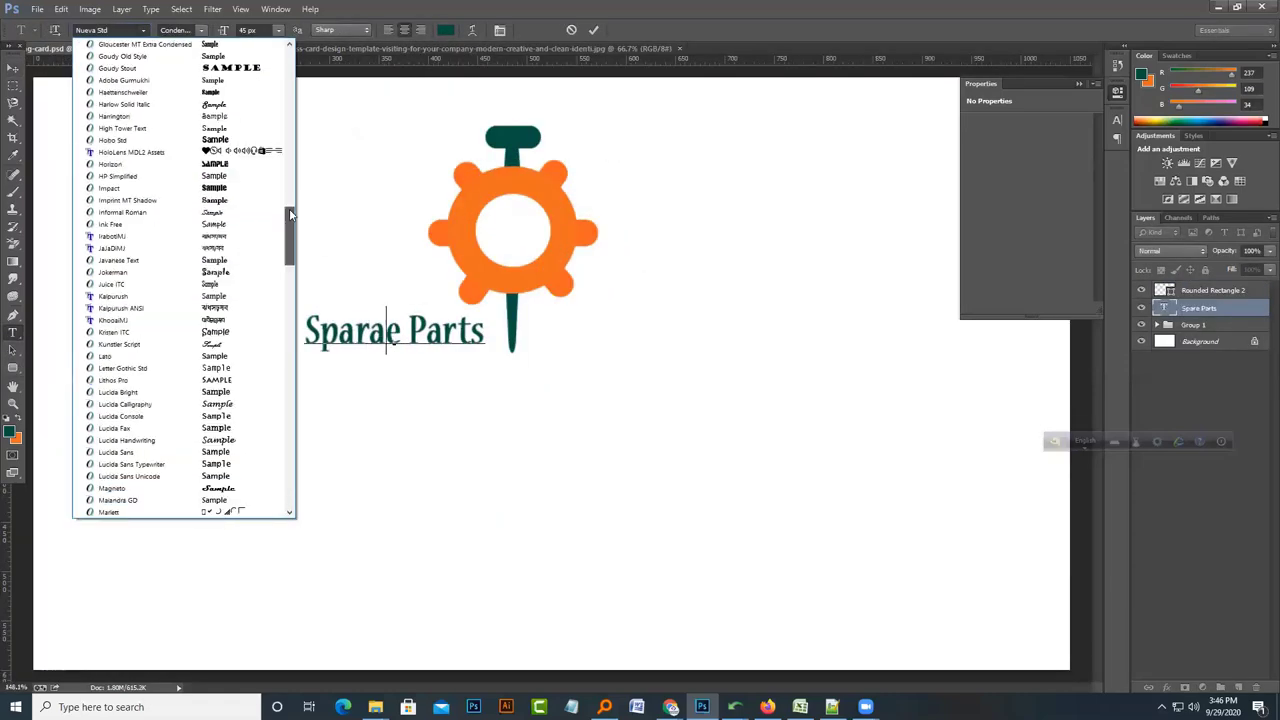
pyautogui.moveTo(286, 290); pyautogui.dragTo(286, 58)
pyautogui.scroll(-3, 273, 140)
pyautogui.press('Escape')
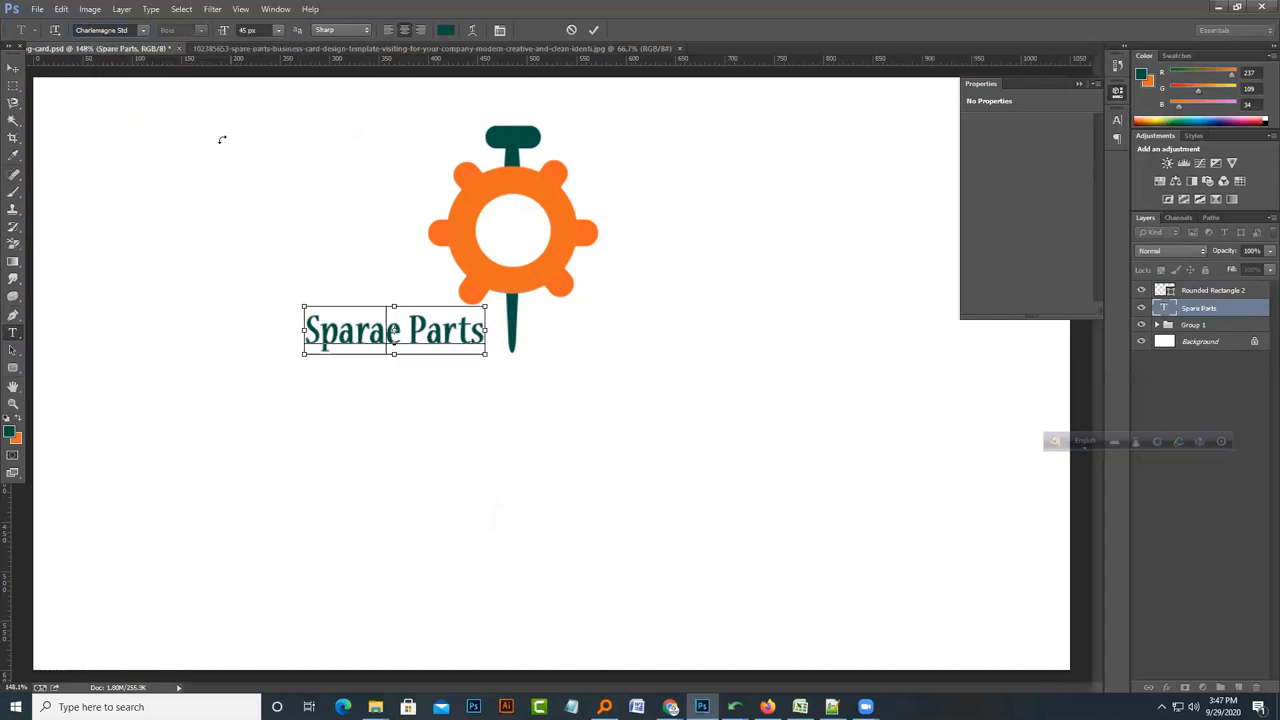
# Step: Set the title in Stencil and break it onto two lines
pyautogui.hotkey('ctrl', 'Tab')
pyautogui.click(147, 50)
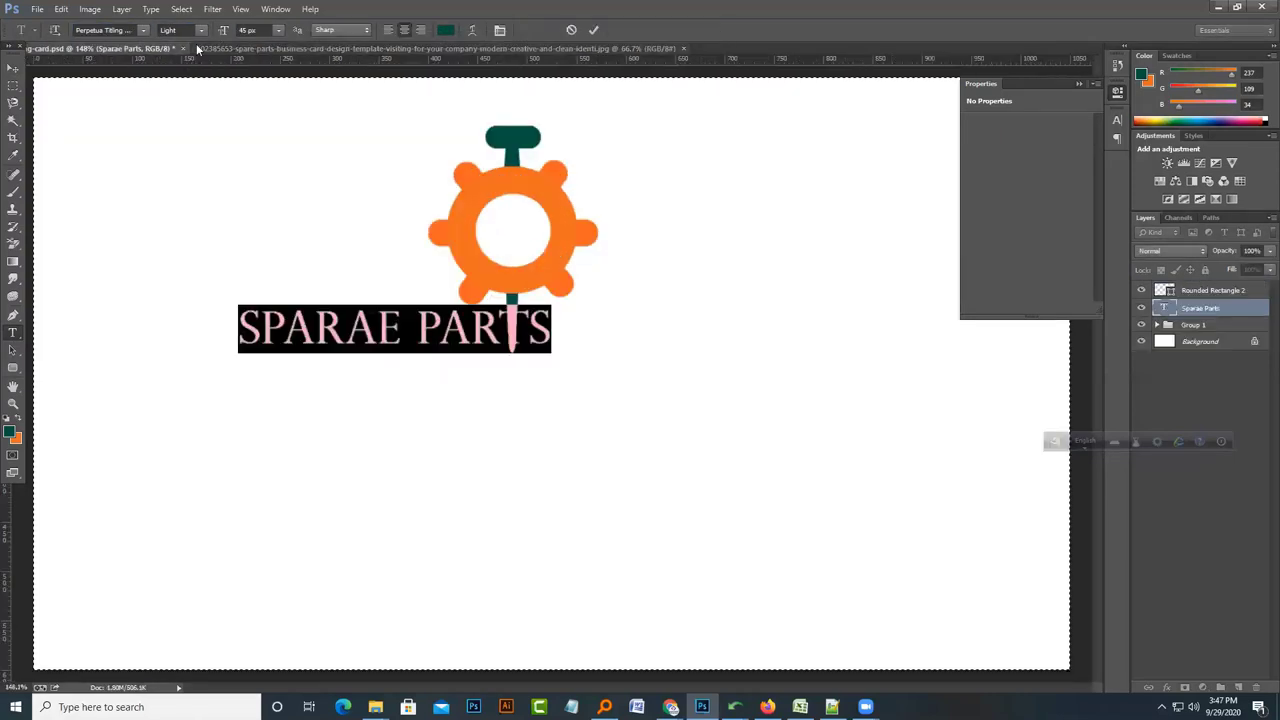
pyautogui.scroll(-3, 186, 205)
pyautogui.scroll(-5, 205, 305)
pyautogui.press('Return')
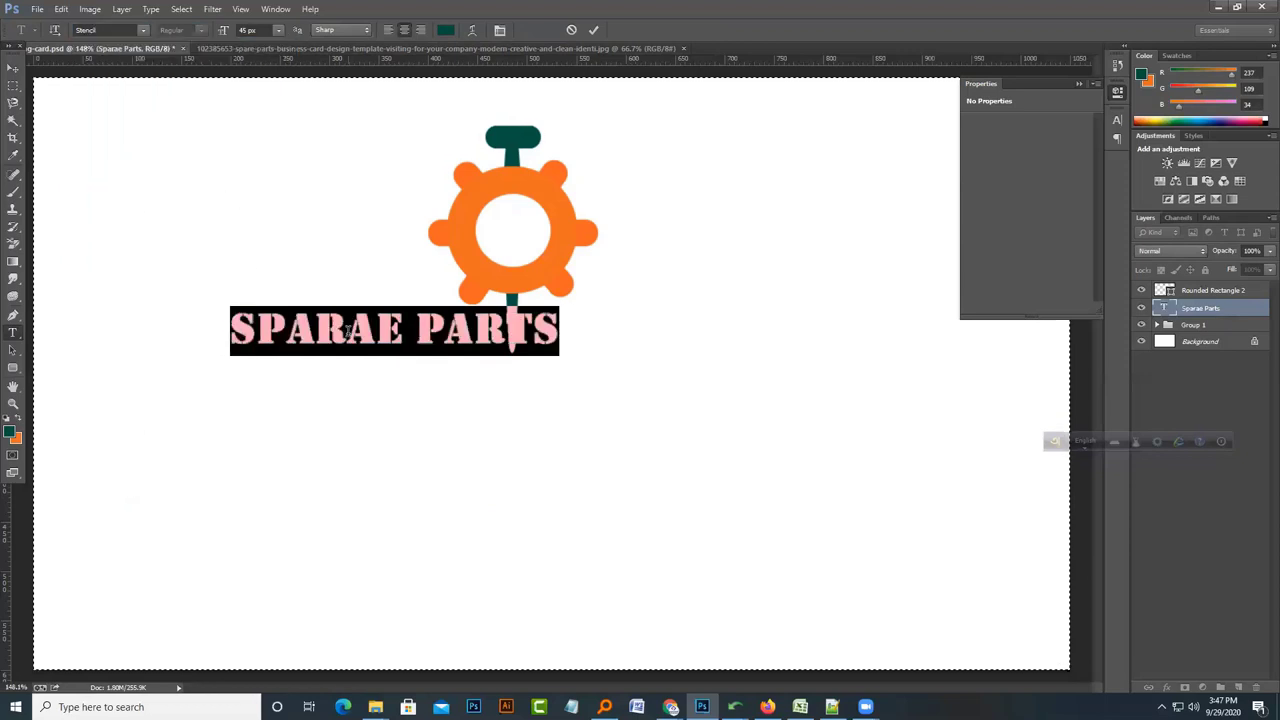
pyautogui.click(409, 340)
pyautogui.press('Return')
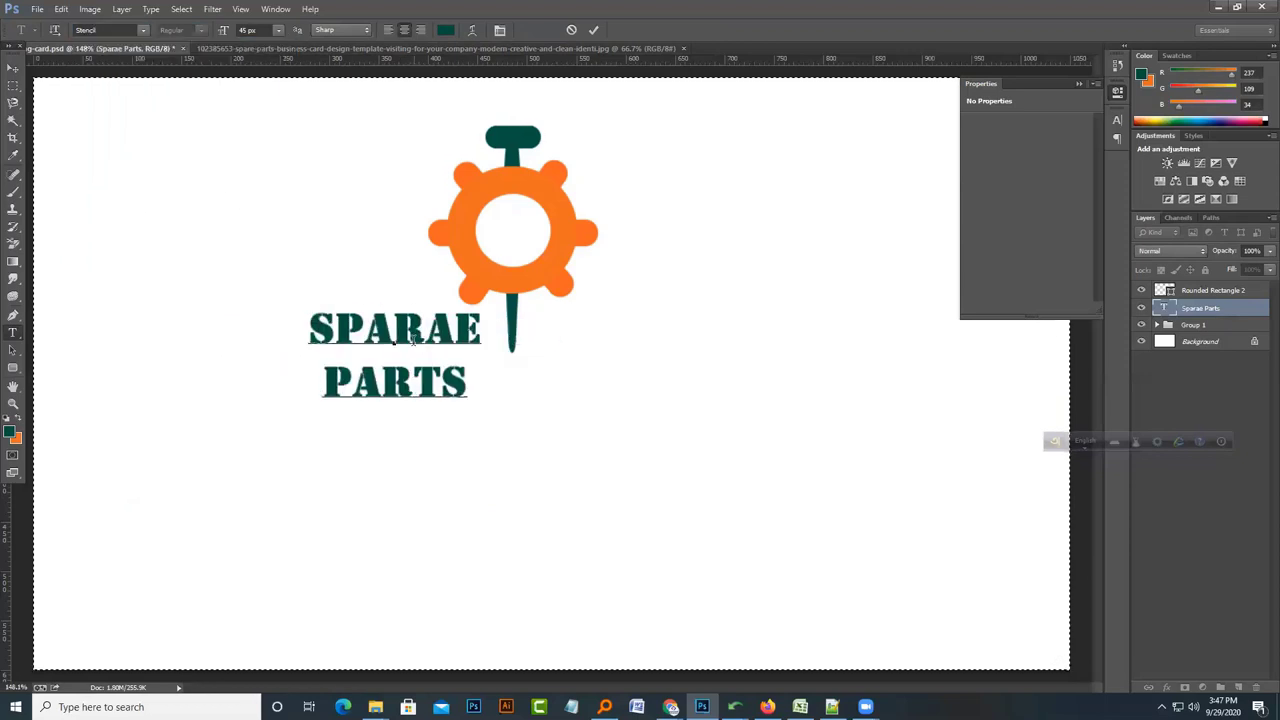
pyautogui.click(13, 67)
# Step: Shrink the title to about half size and place it inside the gear's centre
pyautogui.hotkey('ctrl', 't')
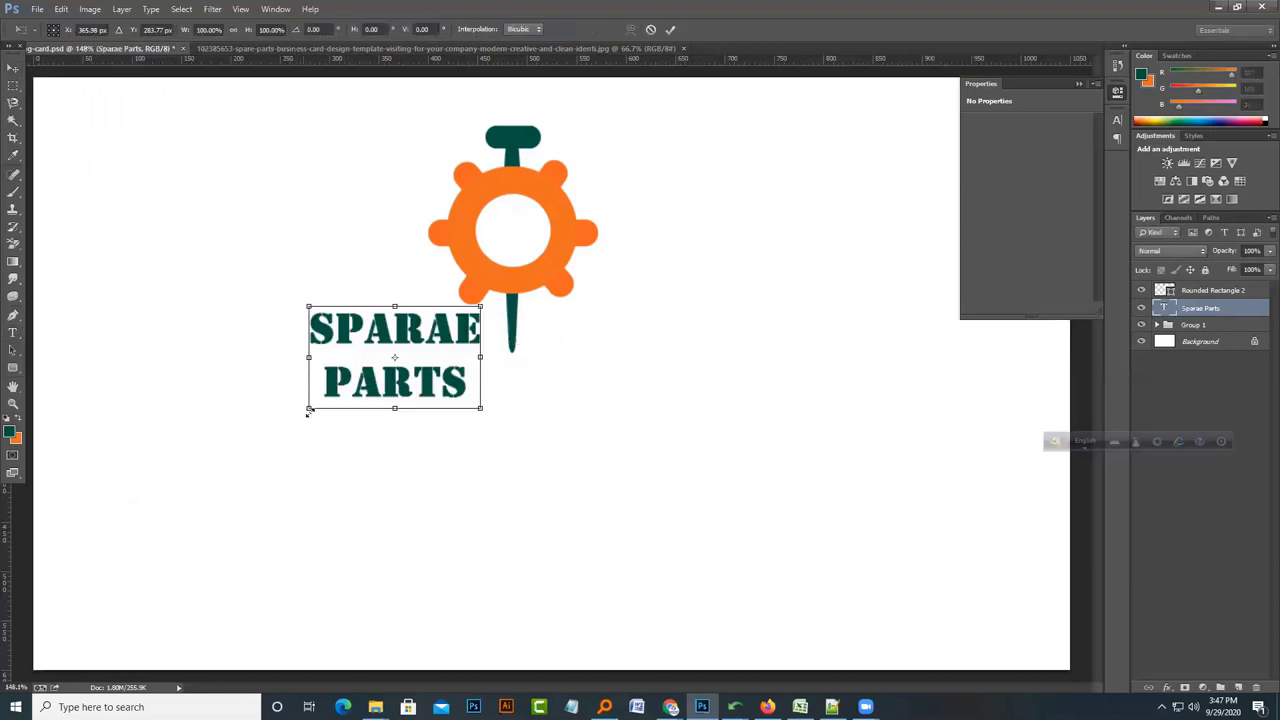
pyautogui.moveTo(309, 408)
pyautogui.mouseDown()
pyautogui.moveTo(403, 365)
pyautogui.moveTo(500, 232)
pyautogui.mouseUp()
pyautogui.moveTo(558, 266); pyautogui.dragTo(527, 250)
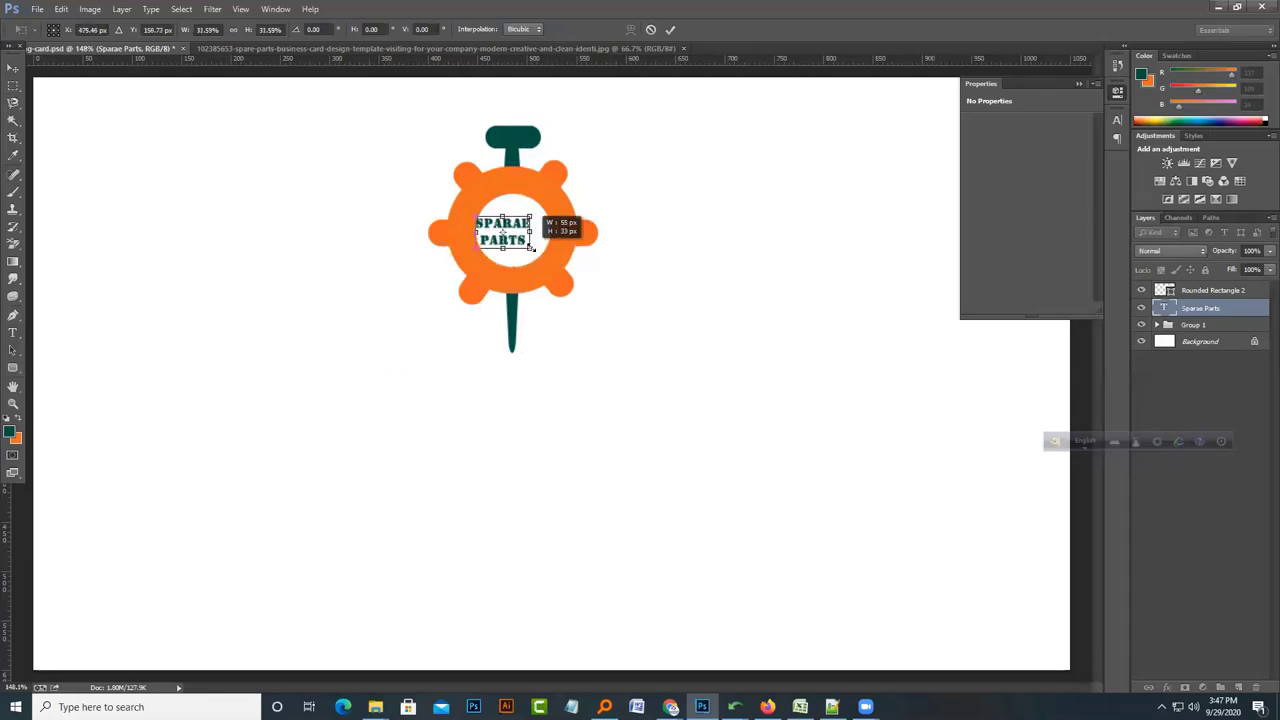
pyautogui.press('Return')
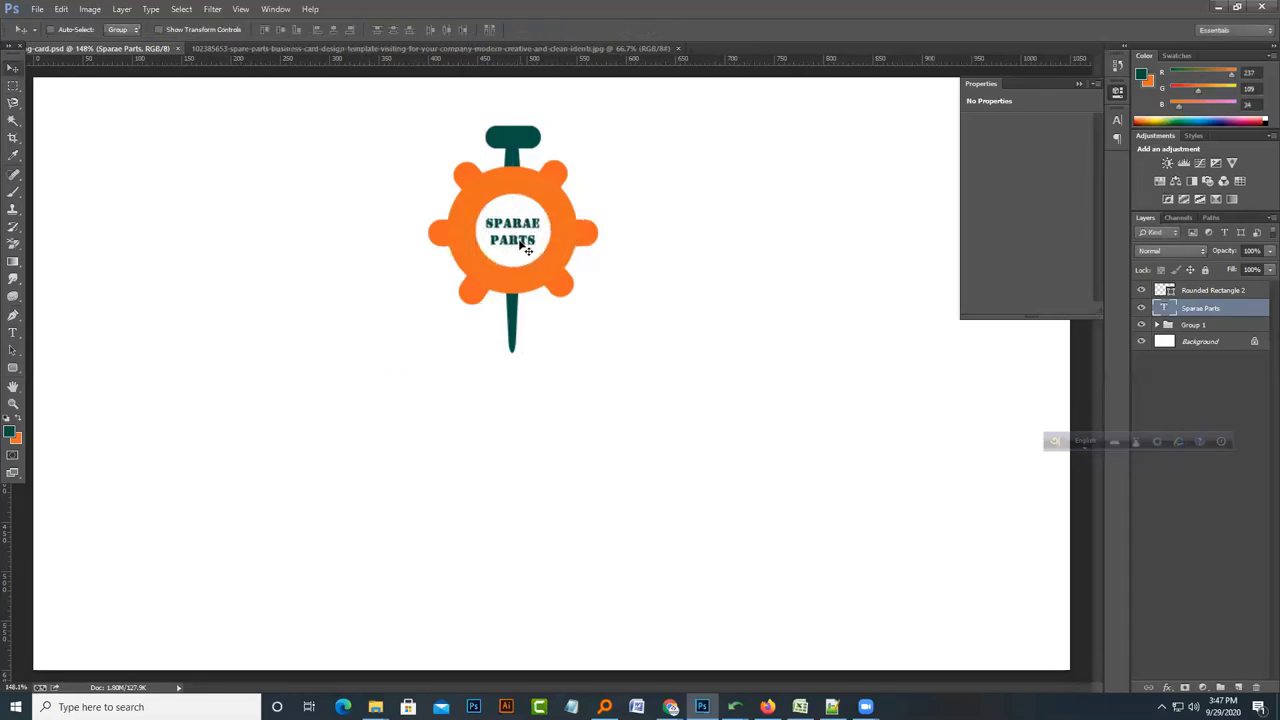
pyautogui.hotkey('ctrl', '-')
pyautogui.hotkey('ctrl', '-')
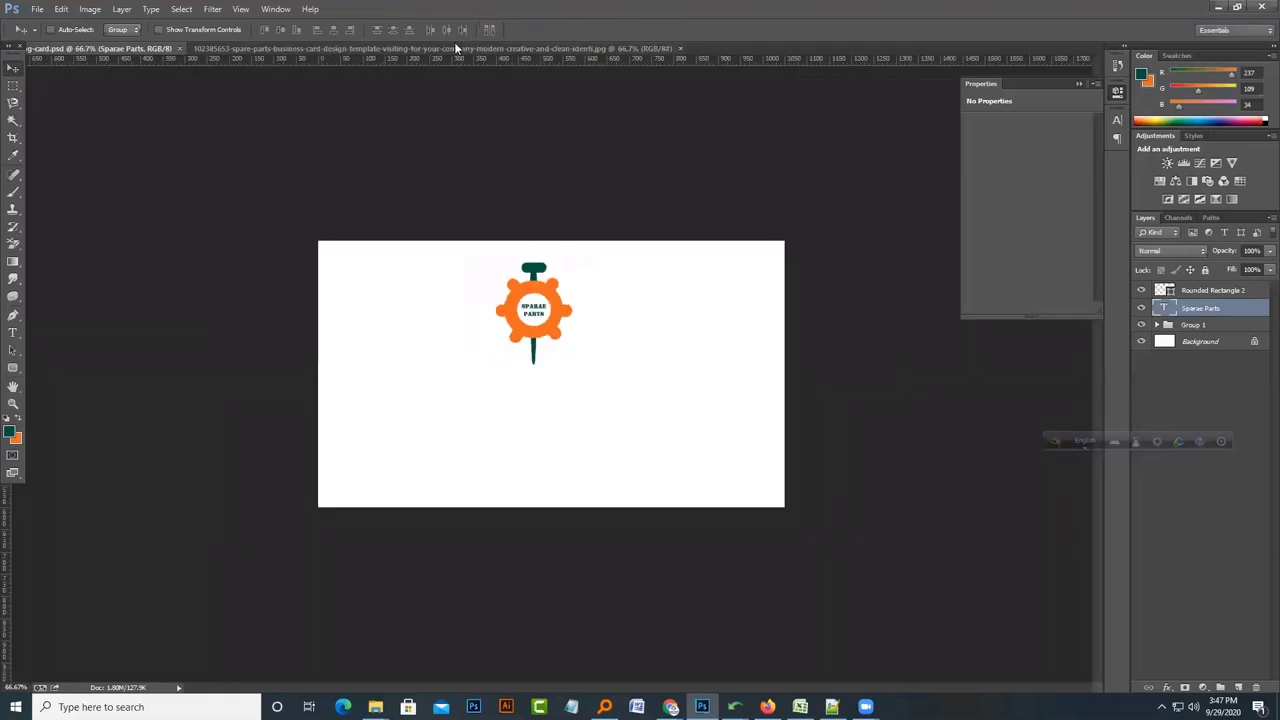
# Step: Type 'YOUR COMPANY' below the gear logo and set it in Myriad Pro
pyautogui.click(456, 47)
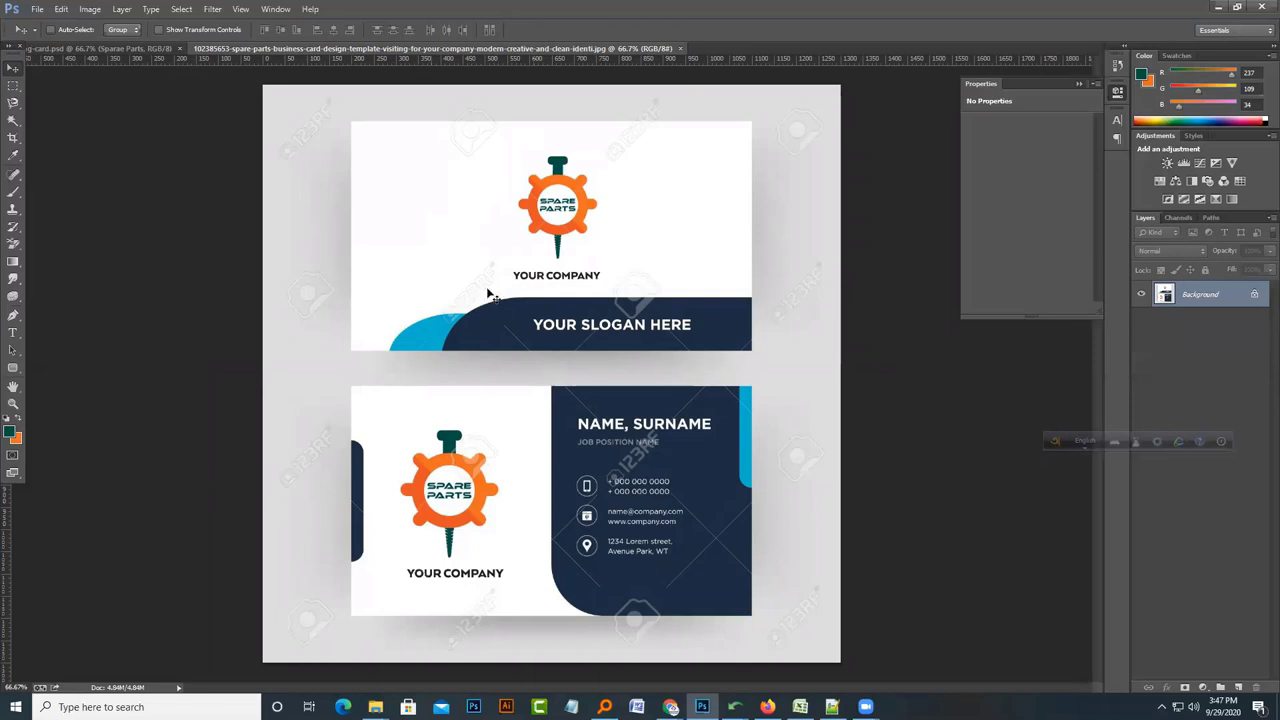
pyautogui.click(13, 333)
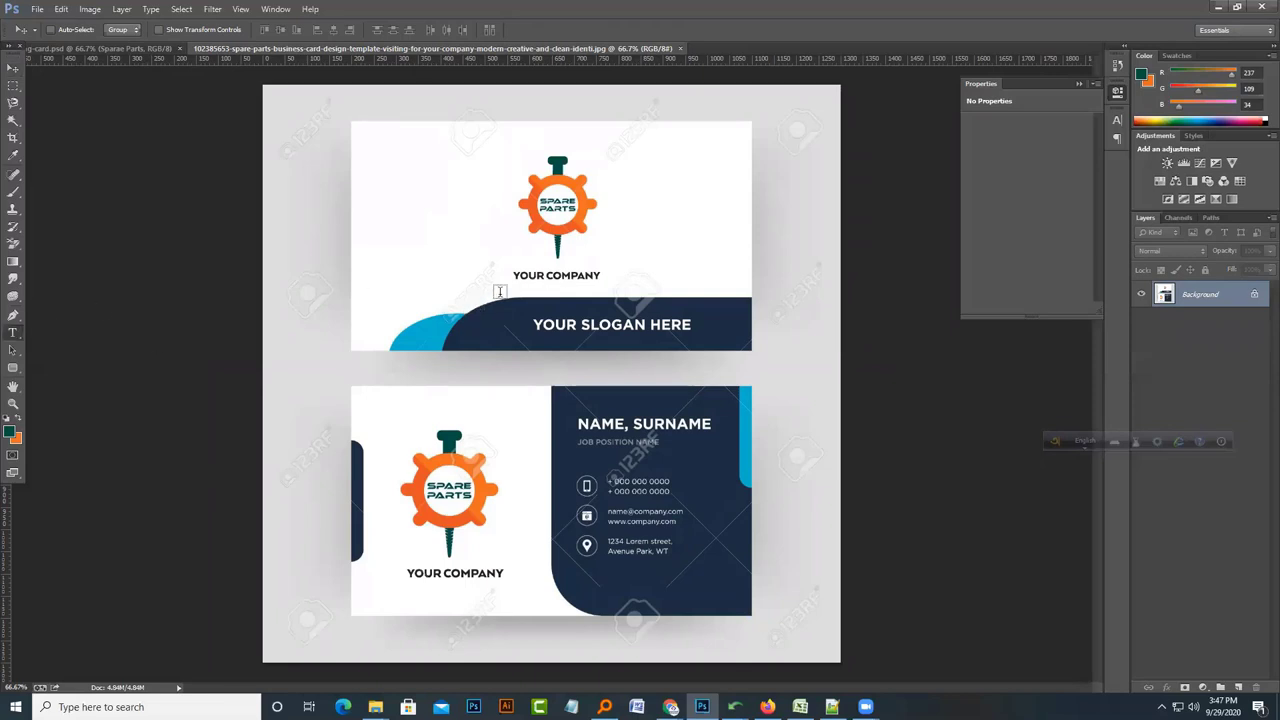
pyautogui.hotkey('ctrl', 'Tab')
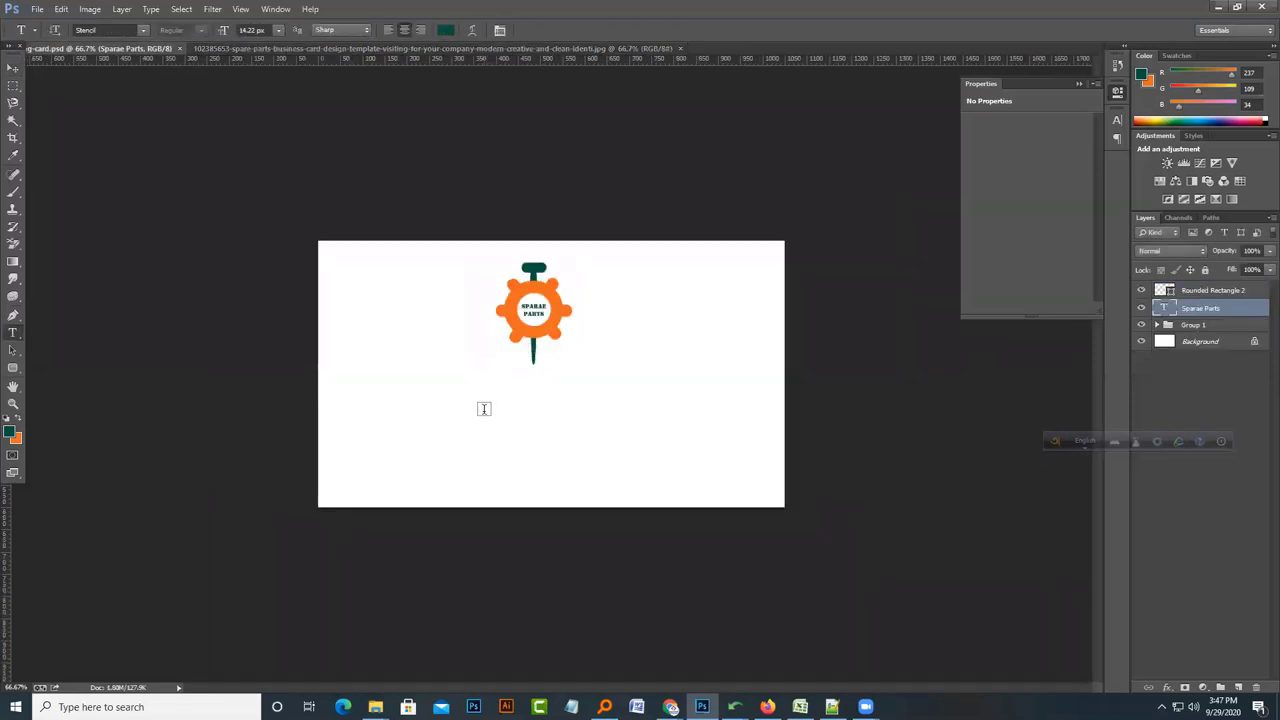
pyautogui.click(483, 409)
pyautogui.write('YOUR C')
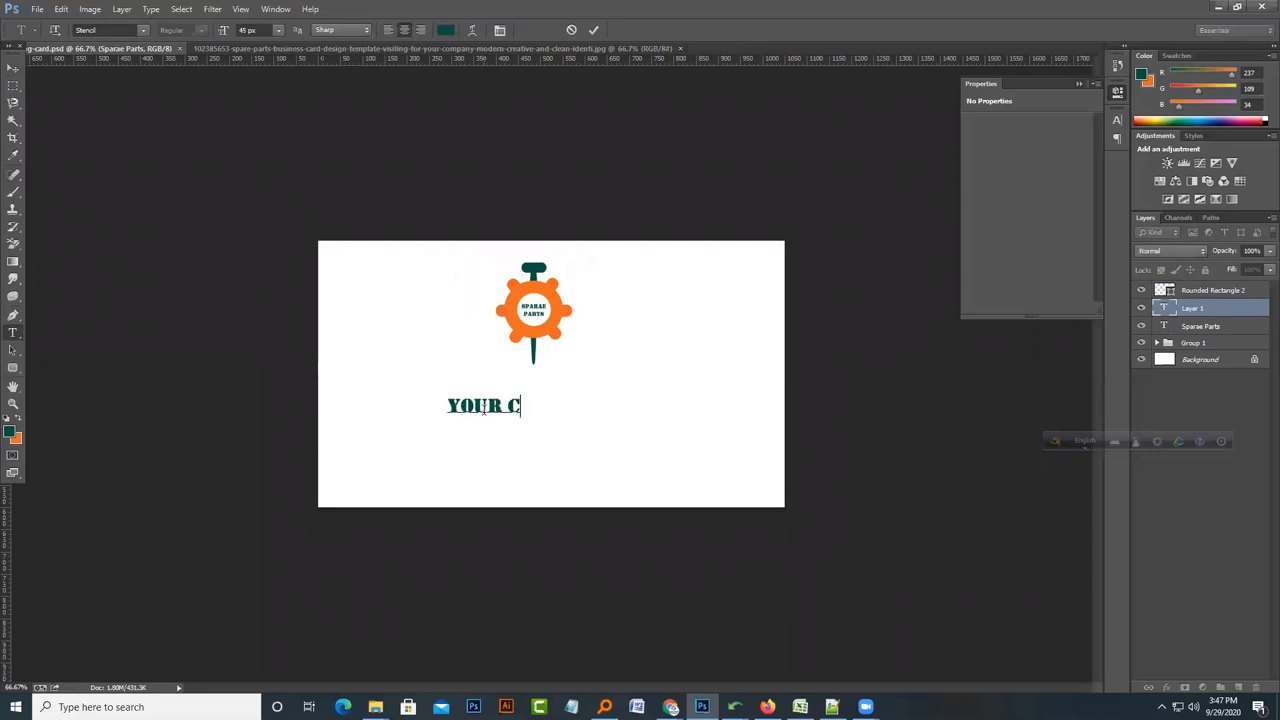
pyautogui.write('OMPANT')
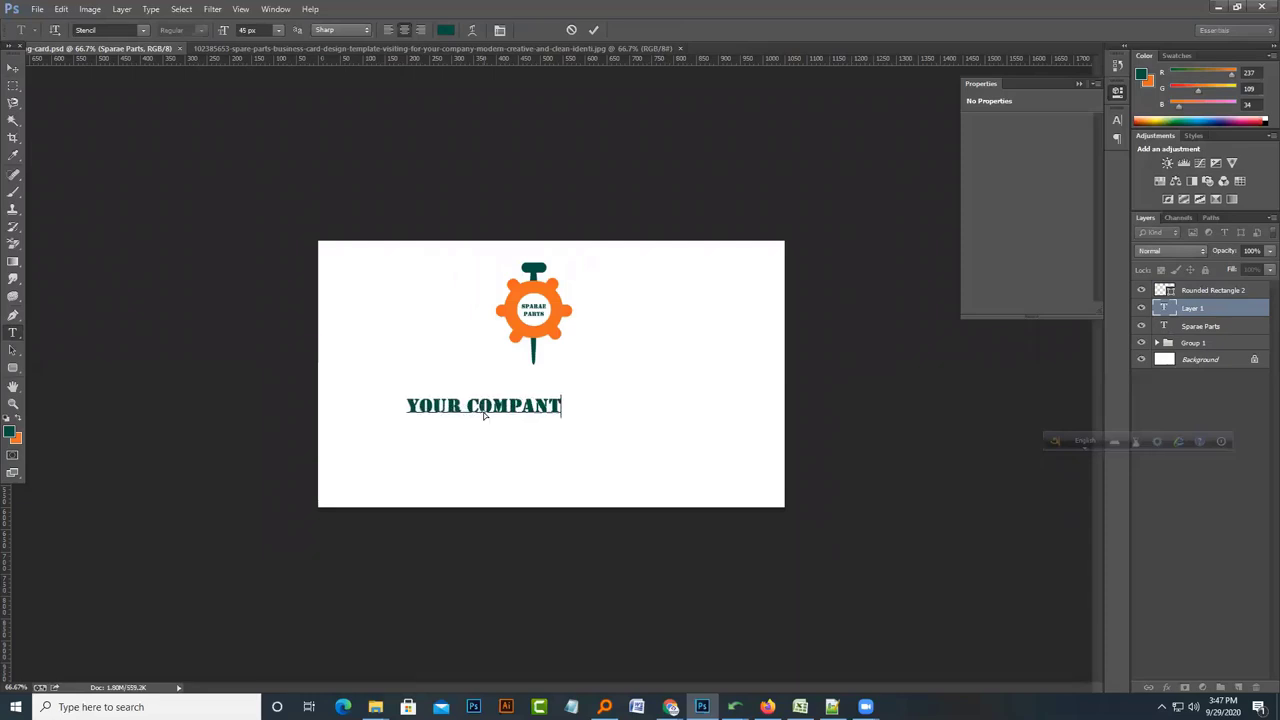
pyautogui.press('BackSpace')
pyautogui.write('Y')
pyautogui.hotkey('ctrl', 'a')
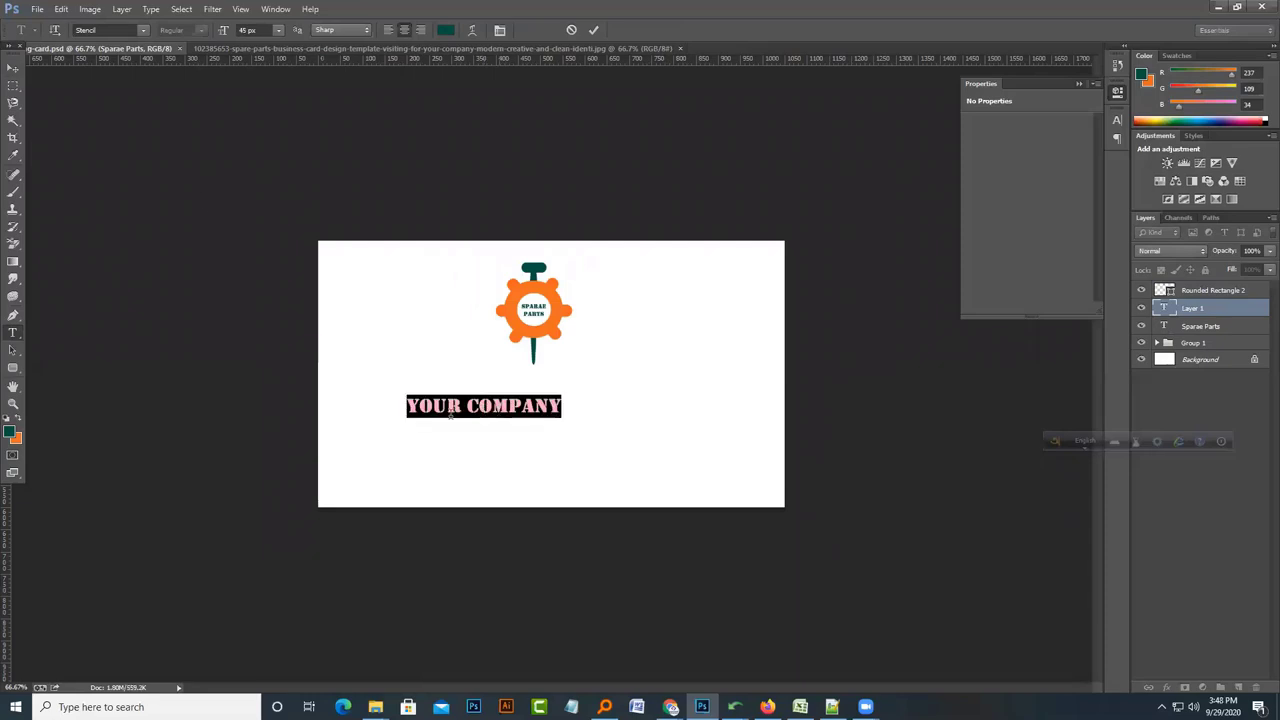
pyautogui.write('Myriad Pro')
pyautogui.press('Return')
pyautogui.click(441, 403)
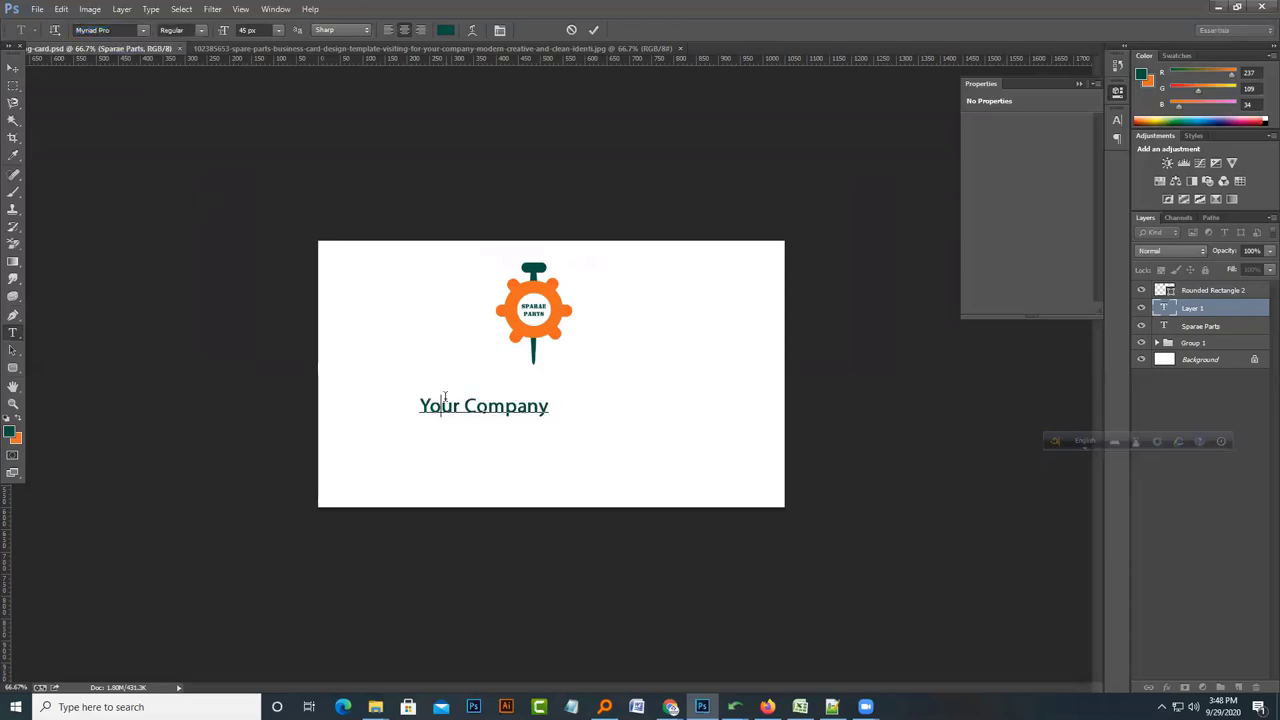
pyautogui.click(13, 67)
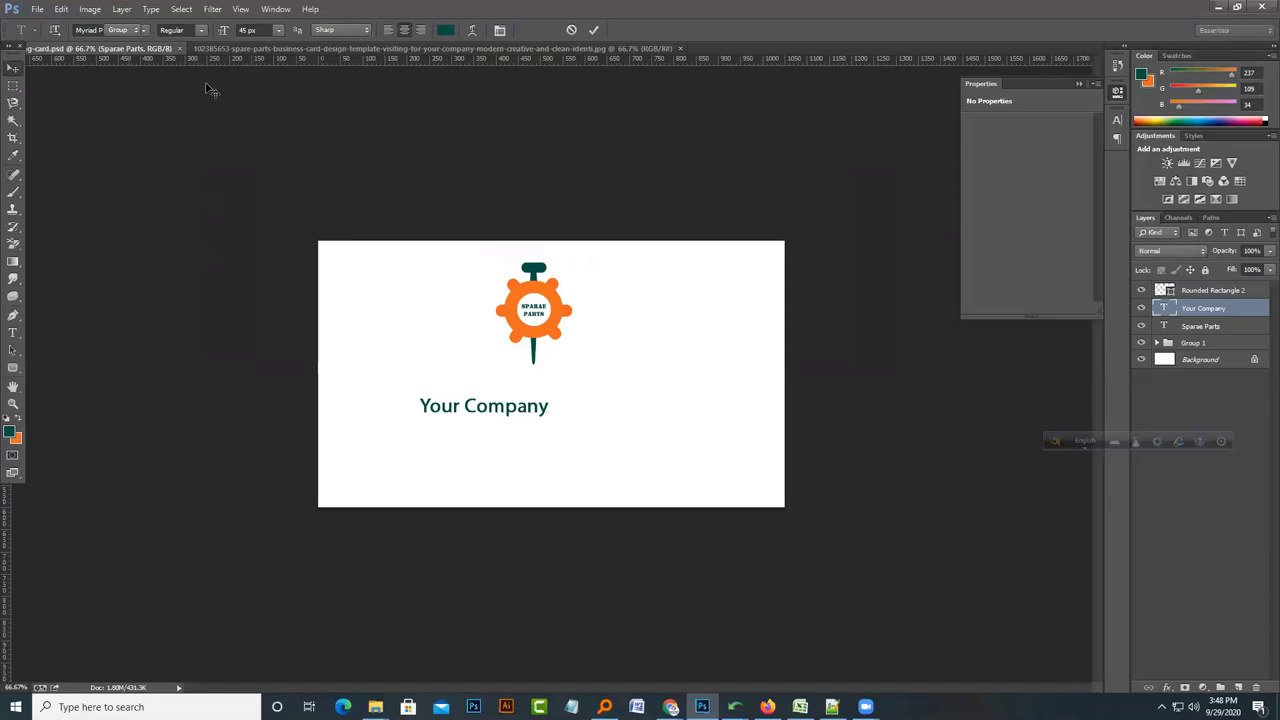
# Step: Apply All Caps to the company text and move it up just beneath the logo
pyautogui.click(519, 49)
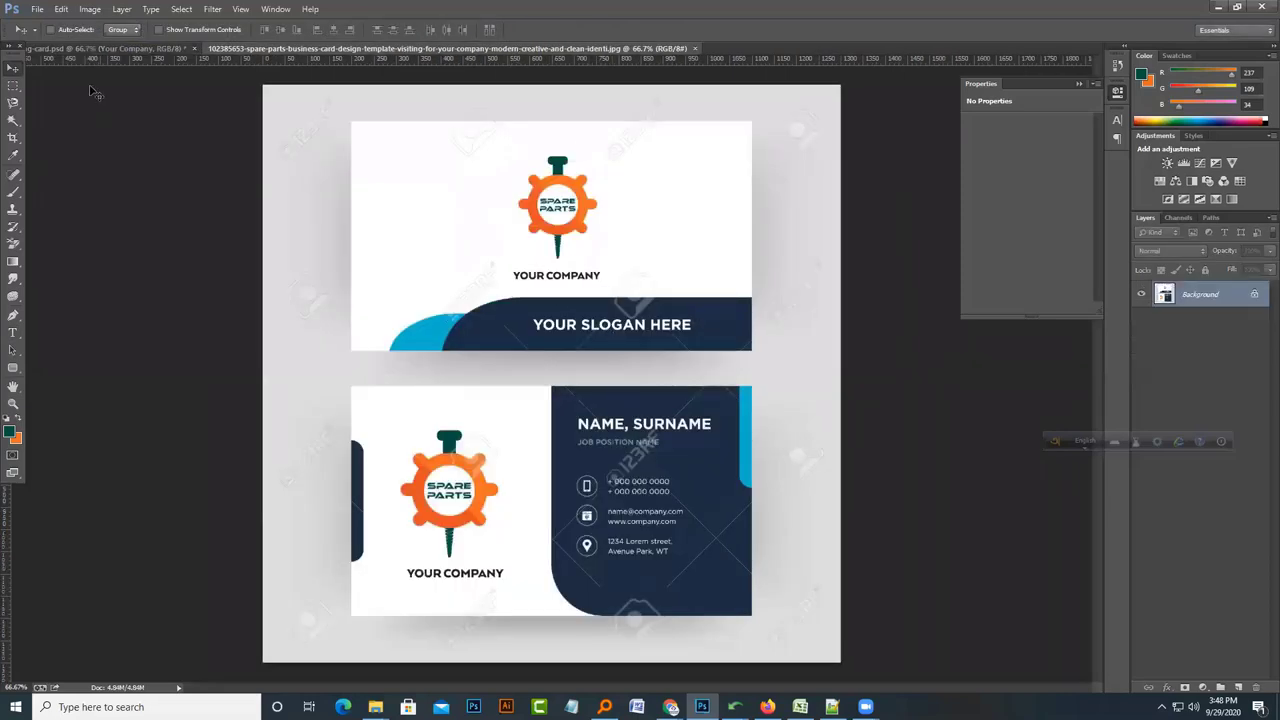
pyautogui.click(100, 48)
pyautogui.doubleClick(1163, 308)
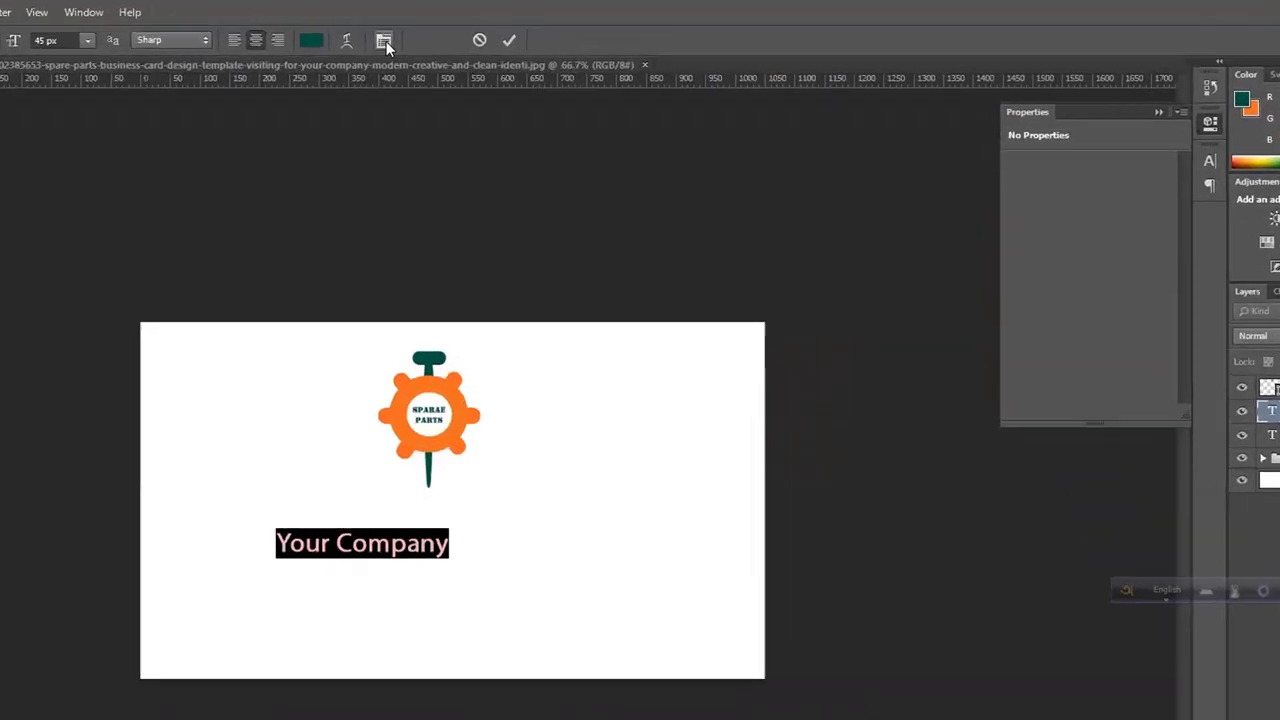
pyautogui.click(502, 30)
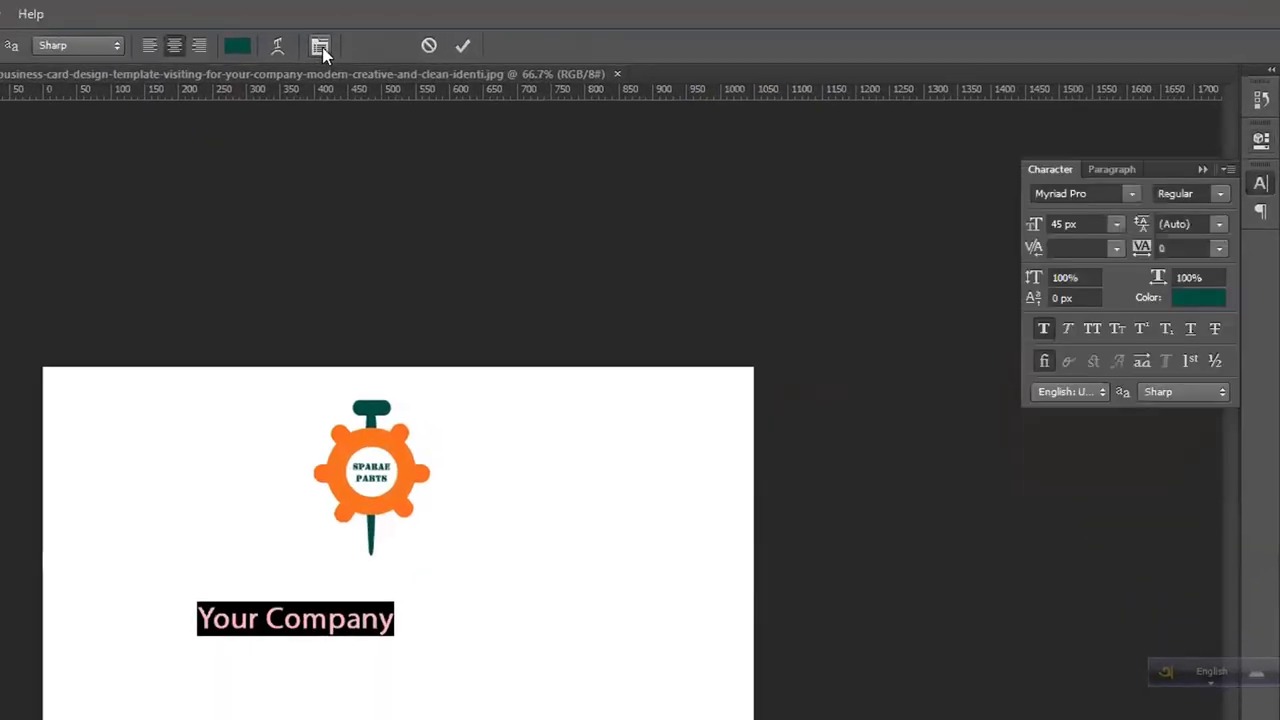
pyautogui.click(1090, 330)
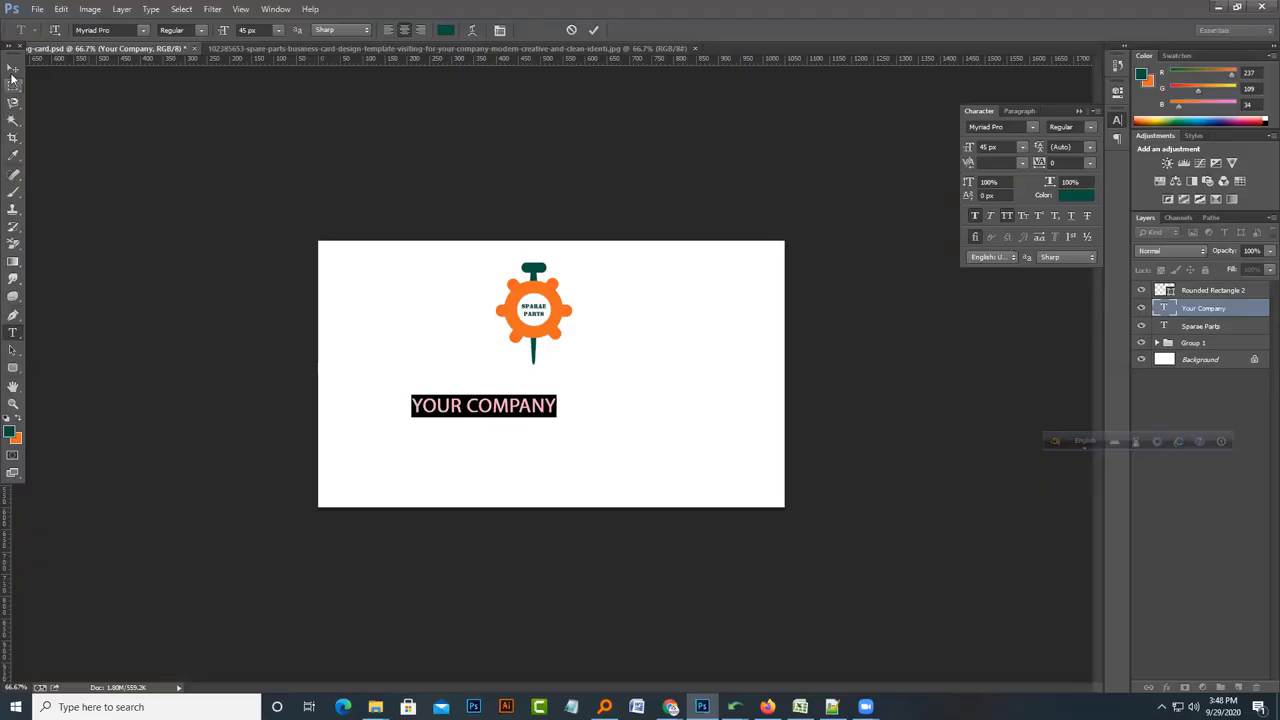
pyautogui.click(12, 70)
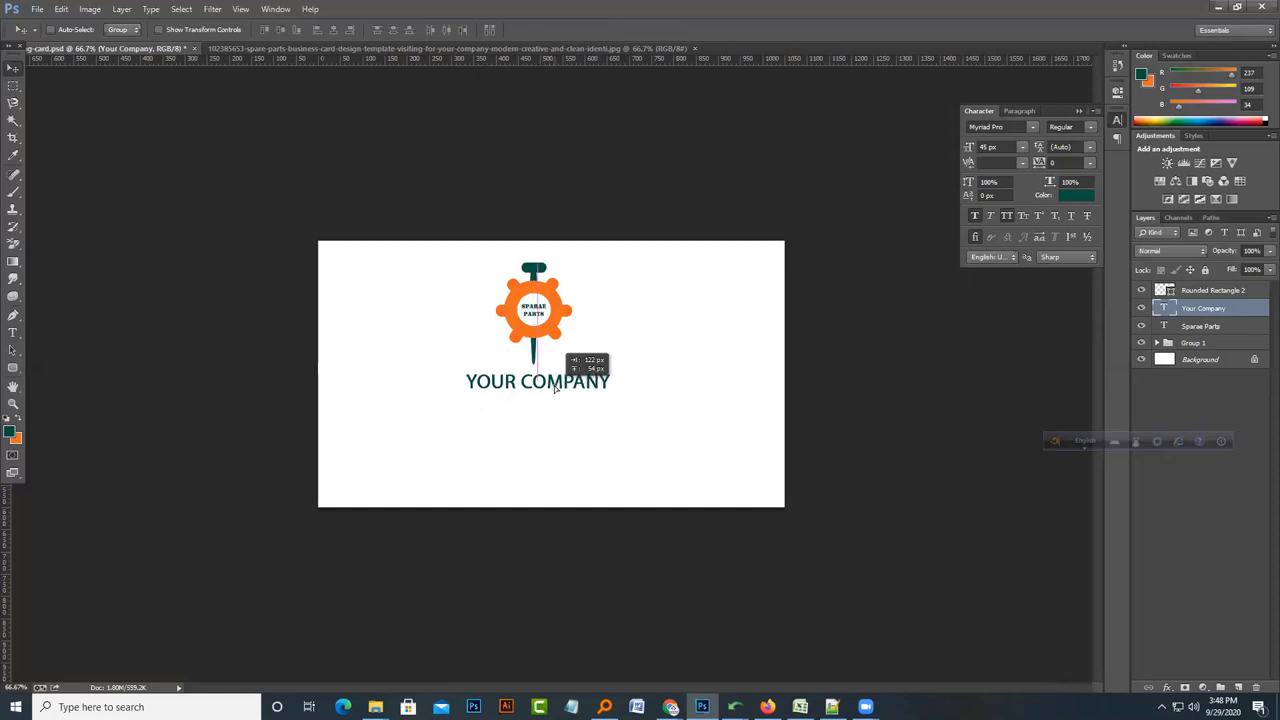
pyautogui.moveTo(552, 391); pyautogui.dragTo(543, 390)
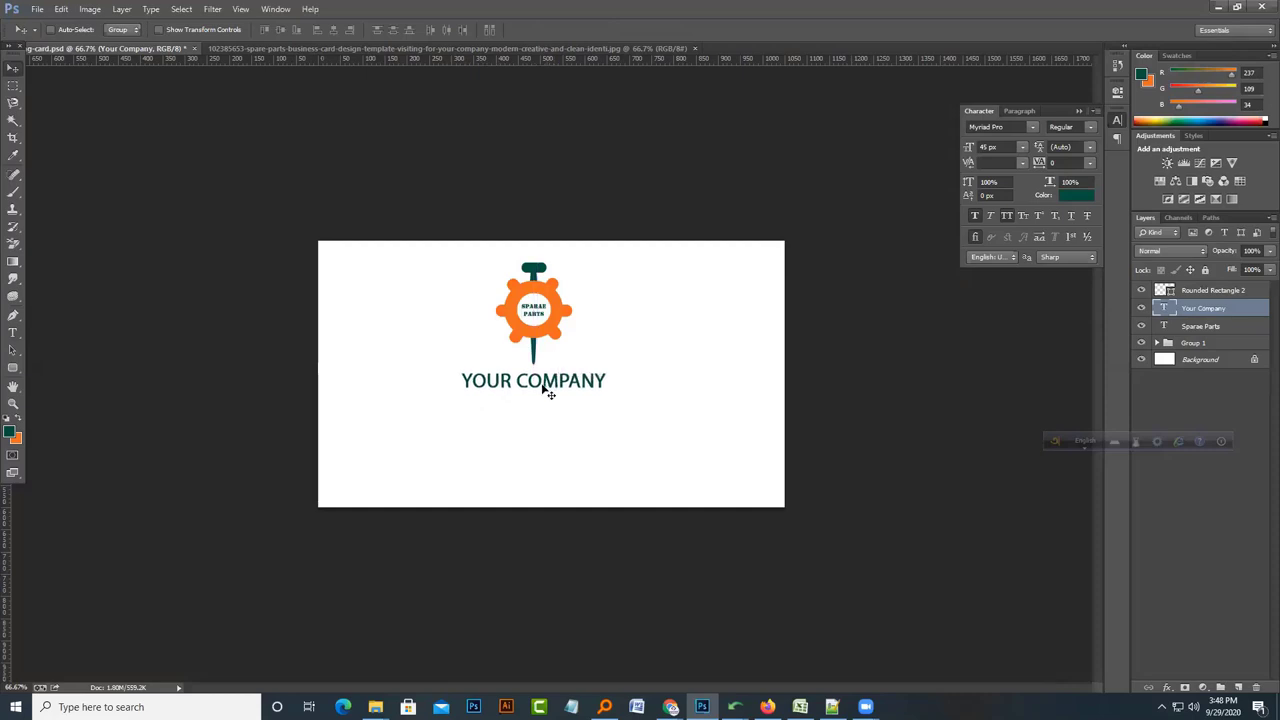
# Step: Sample the navy from the reference card and select all the YOUR COMPANY text
pyautogui.click(466, 50)
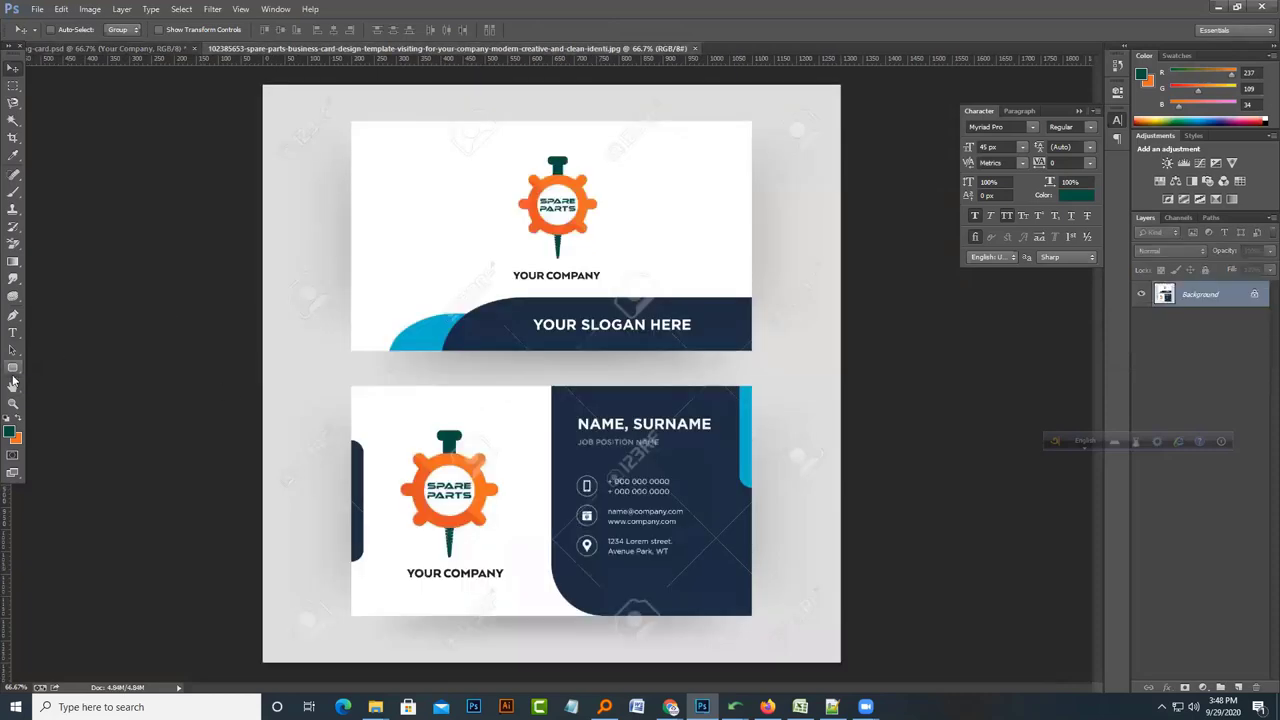
pyautogui.click(12, 158)
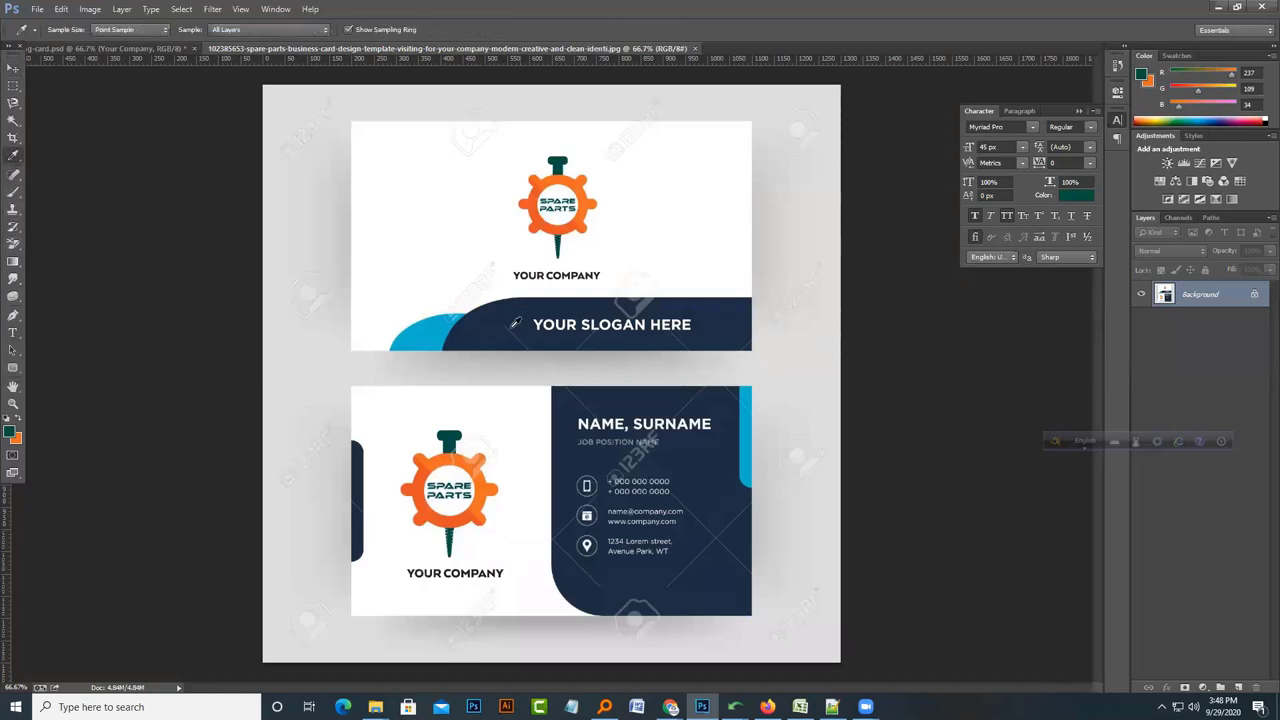
pyautogui.click(478, 326)
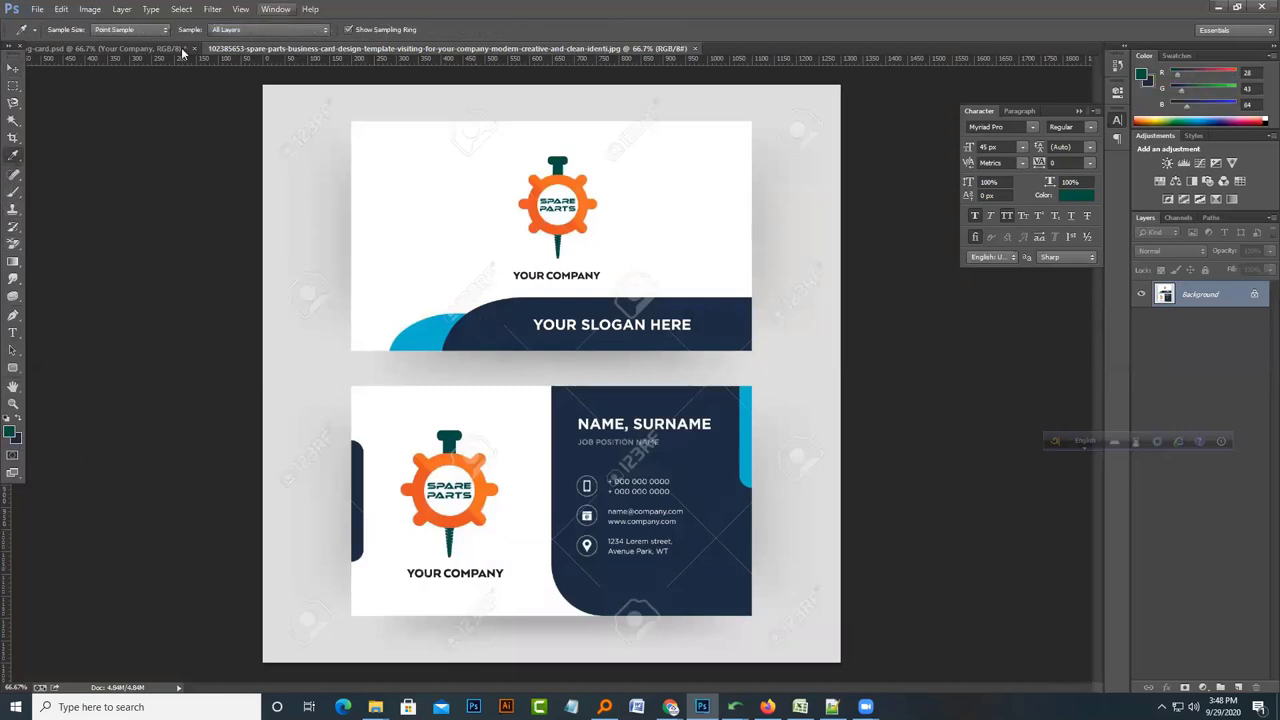
pyautogui.hotkey('ctrl', 'Tab')
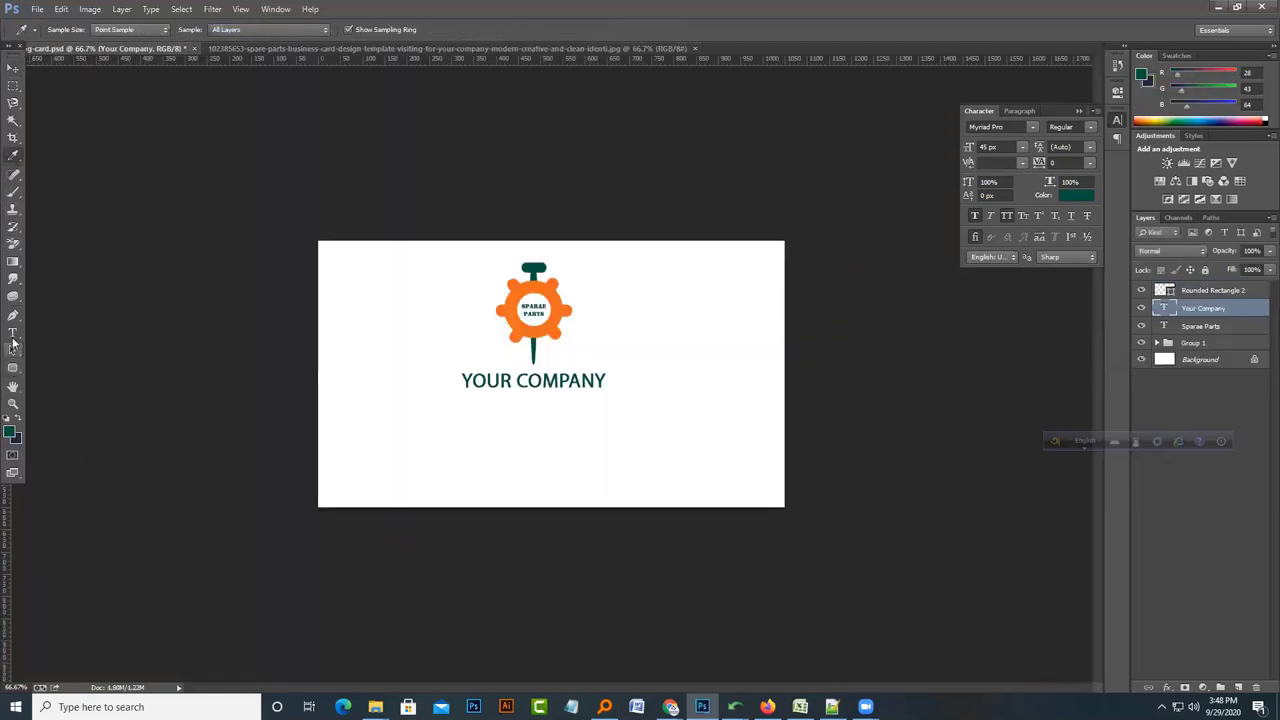
pyautogui.click(12, 333)
pyautogui.click(566, 389)
pyautogui.hotkey('ctrl', 'a')
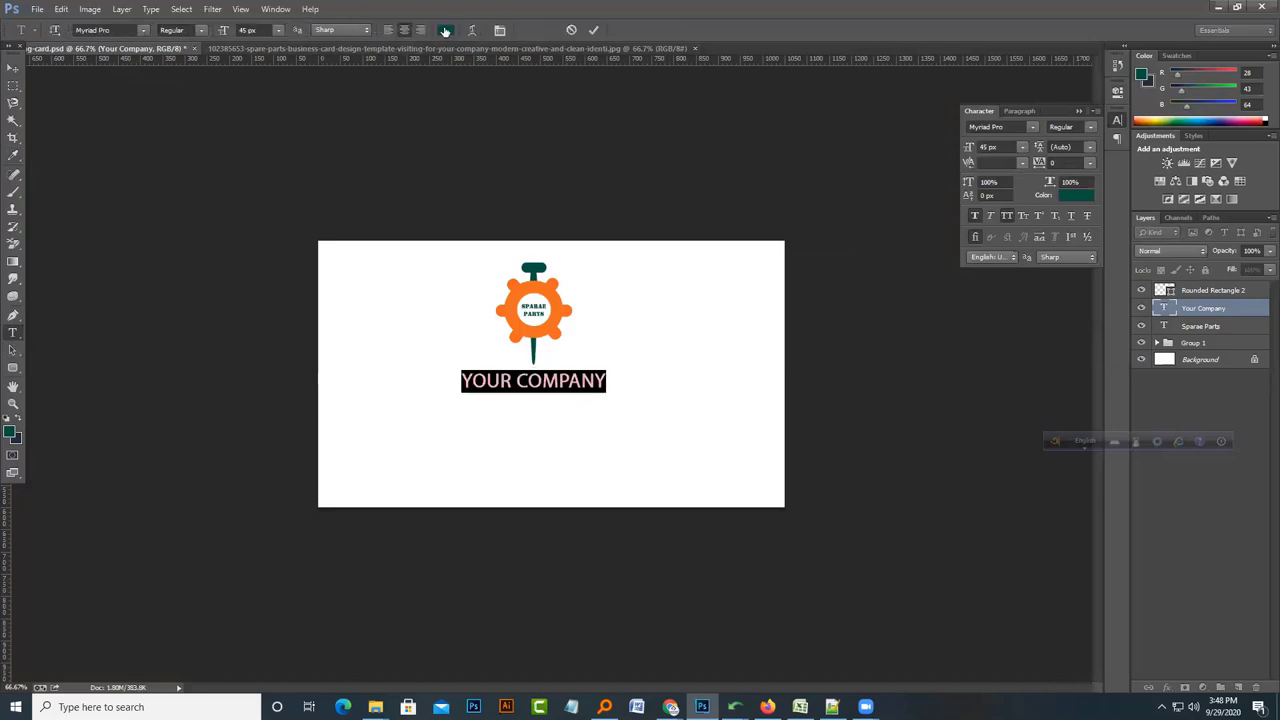
# Step: Recolour the YOUR COMPANY text to dark navy #1c2b40 and commit it
pyautogui.click(446, 30)
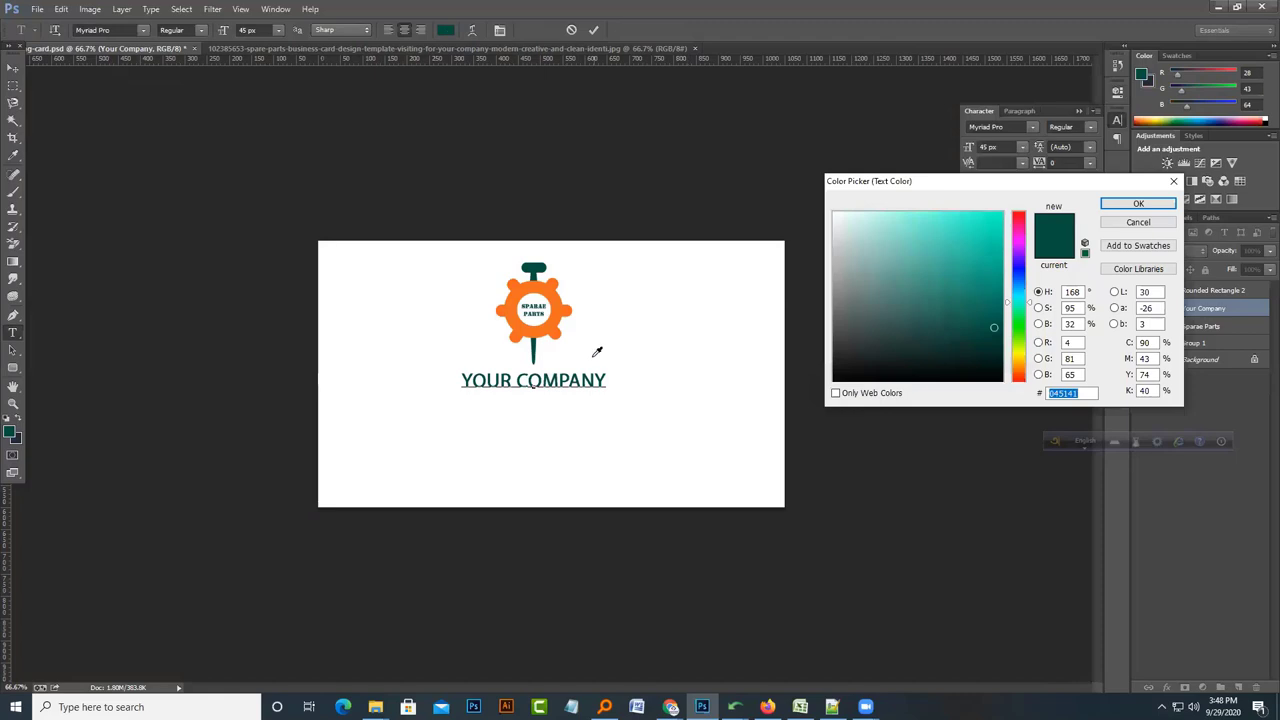
pyautogui.press('Return')
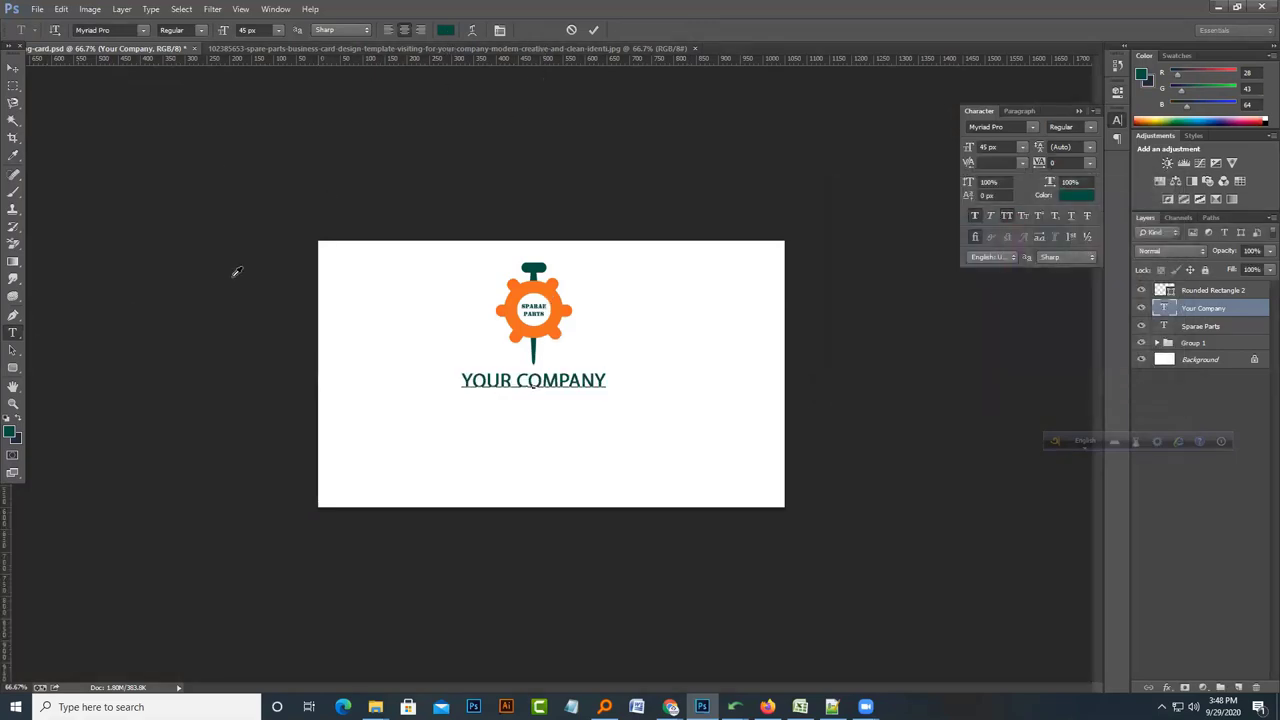
pyautogui.click(12, 431)
pyautogui.write('1c2b40')
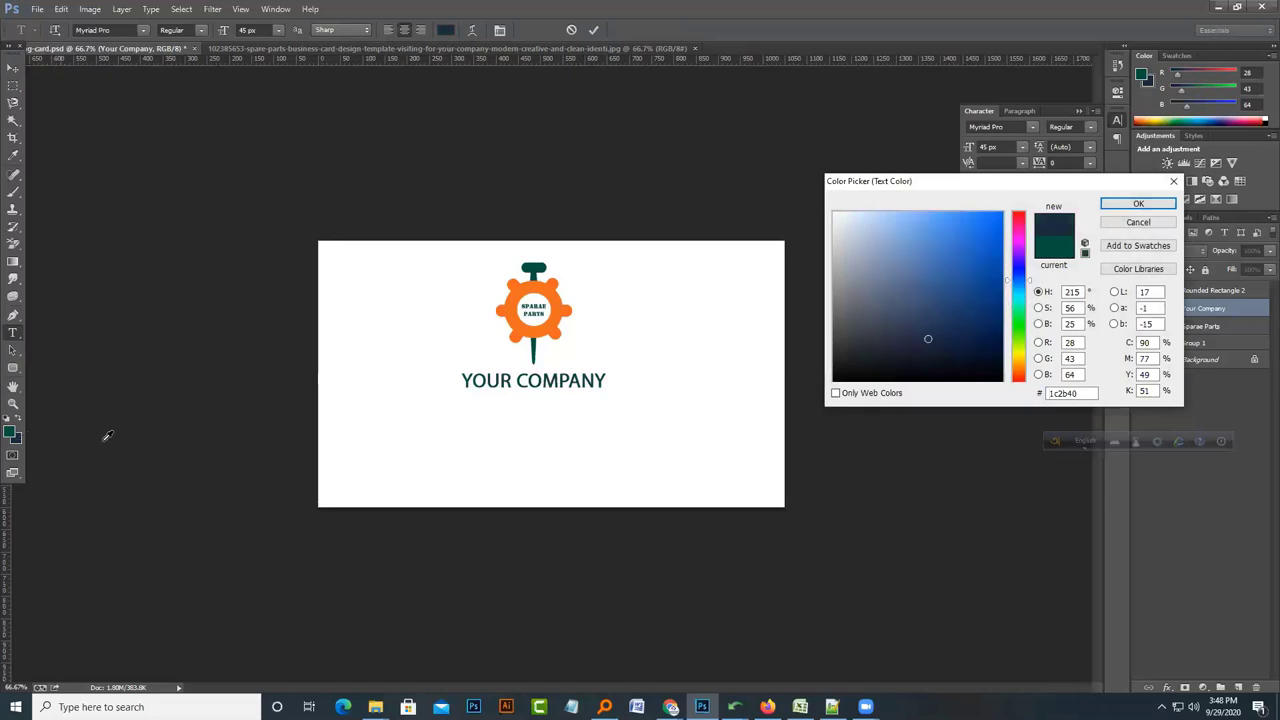
pyautogui.click(1138, 203)
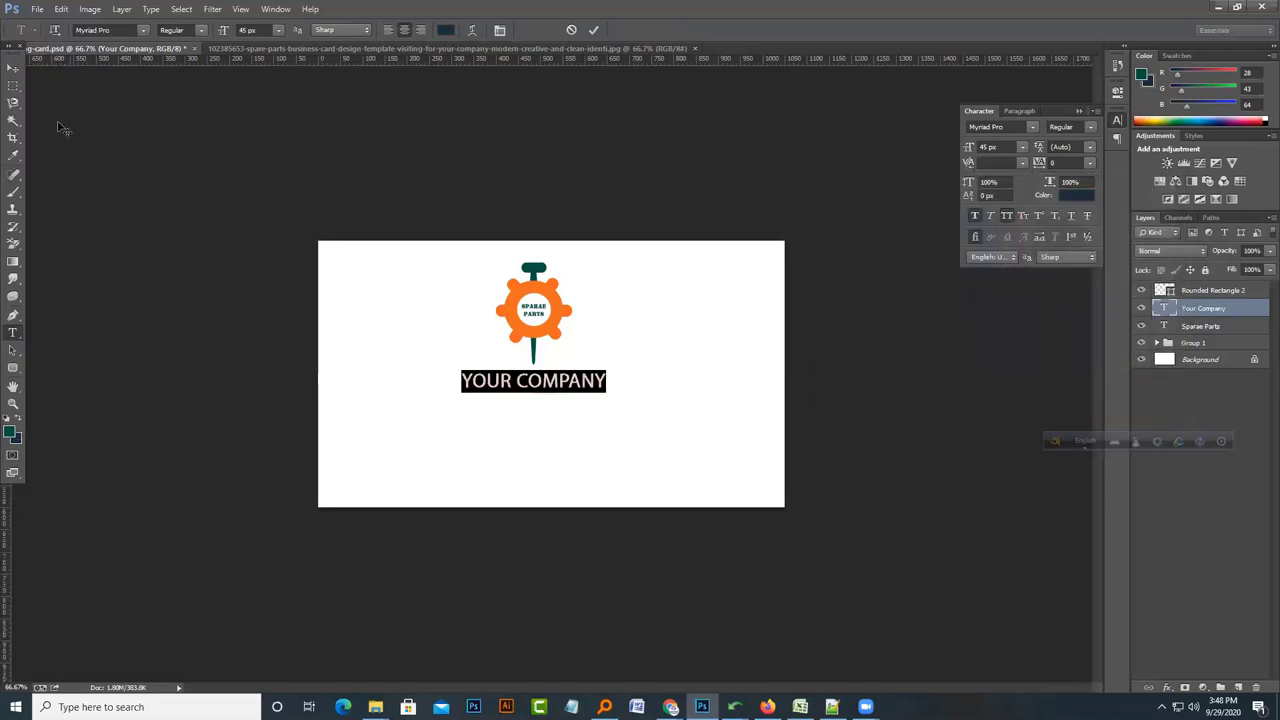
pyautogui.click(13, 67)
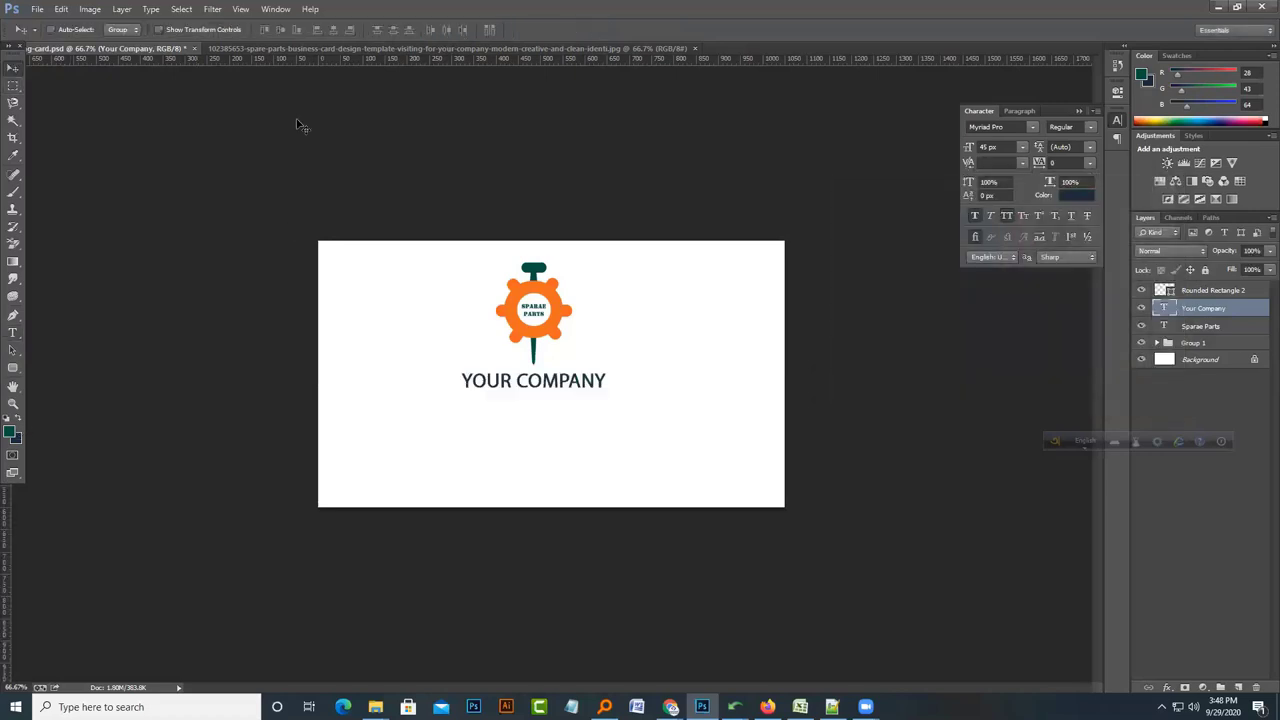
pyautogui.click(583, 45)
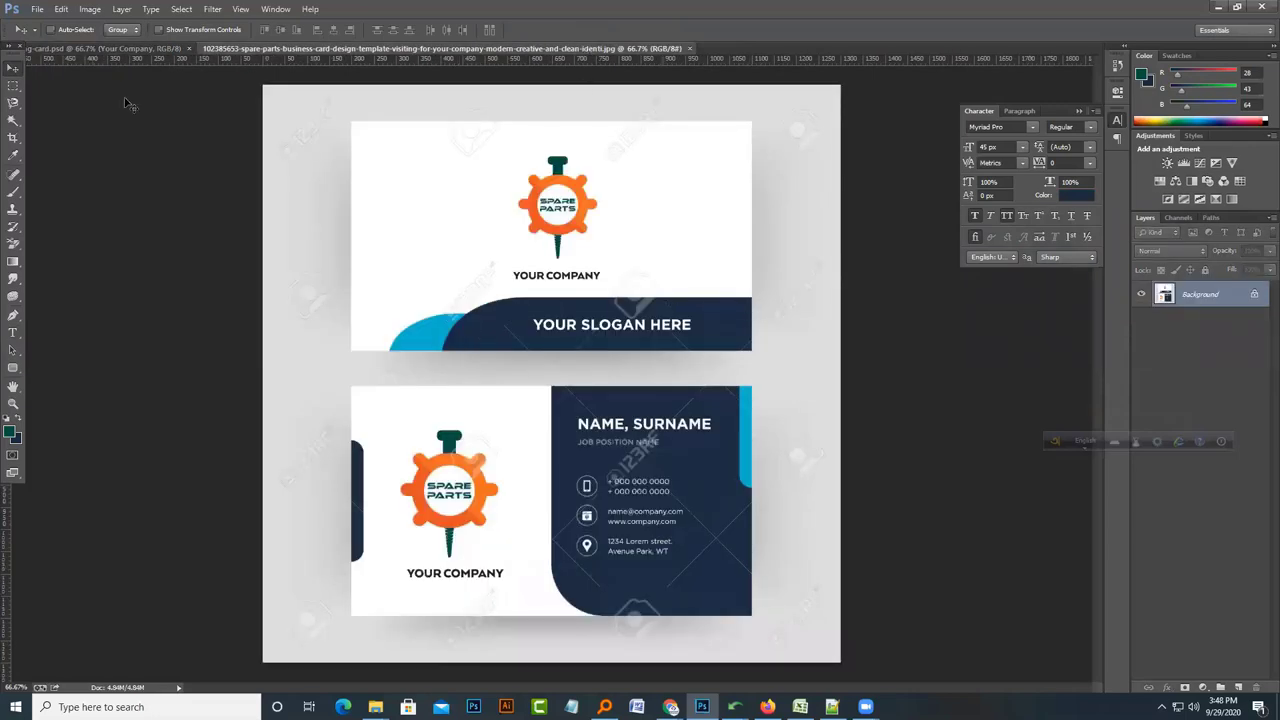
# Step: Draw a 100 px-radius rounded rectangle across the card's lower half, filled dark navy
pyautogui.click(120, 48)
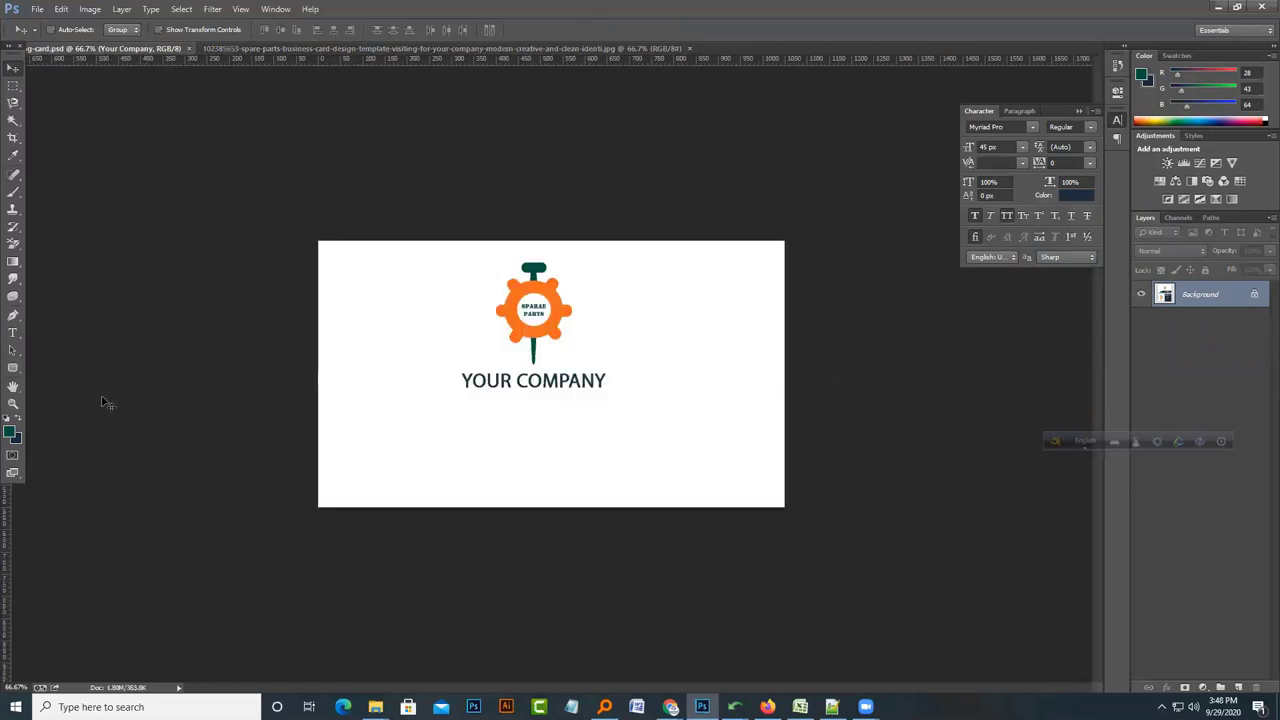
pyautogui.press('u')
pyautogui.moveTo(405, 298); pyautogui.dragTo(855, 583)
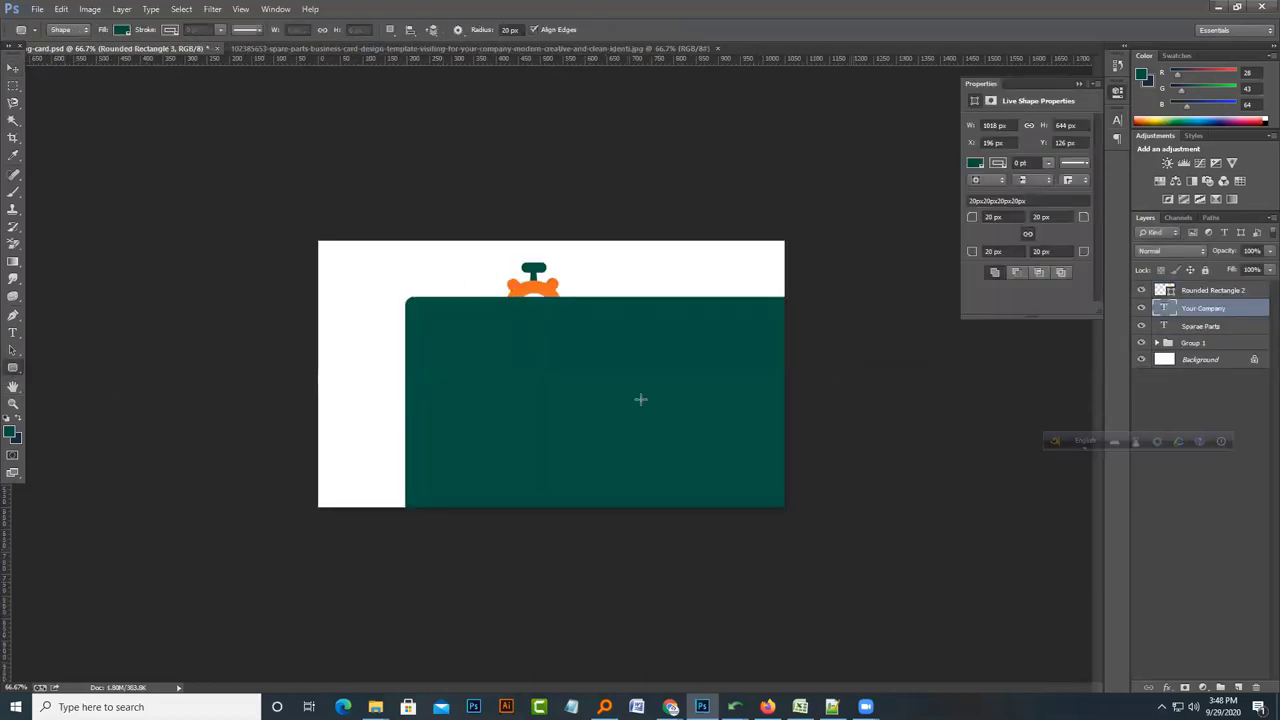
pyautogui.hotkey('ctrl', 'z')
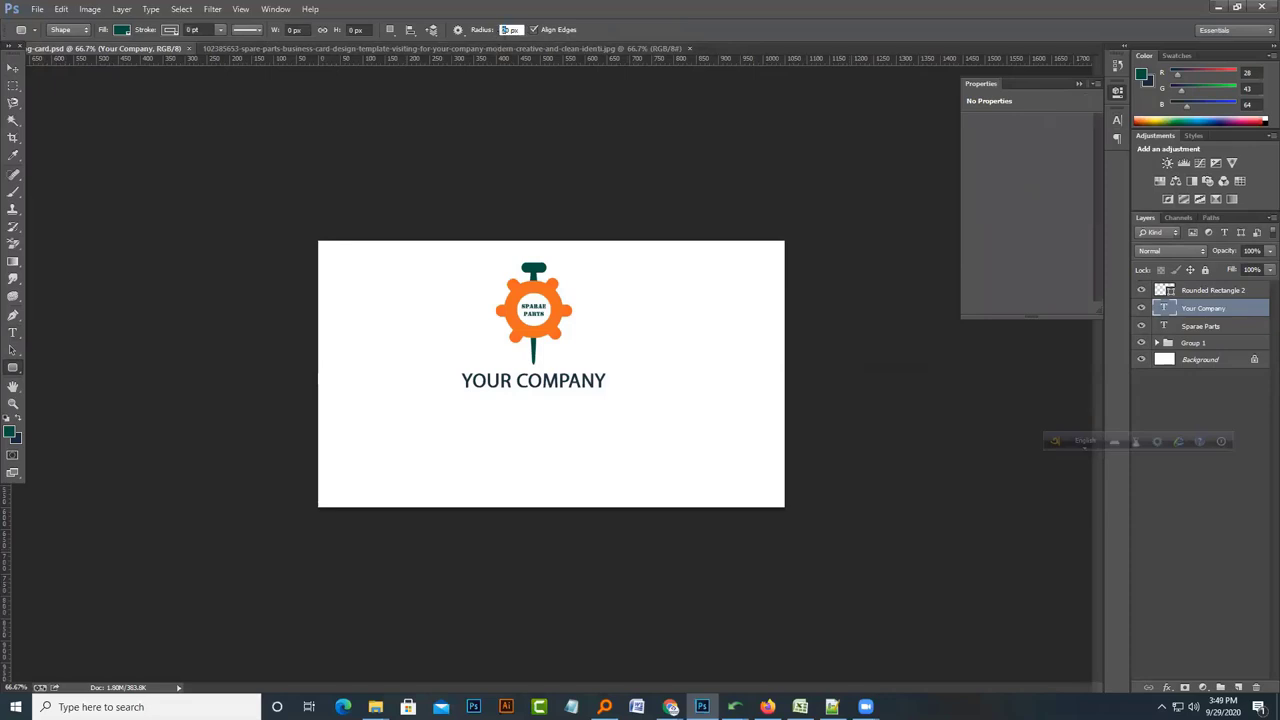
pyautogui.write('100')
pyautogui.press('Return')
pyautogui.moveTo(416, 365); pyautogui.dragTo(900, 578)
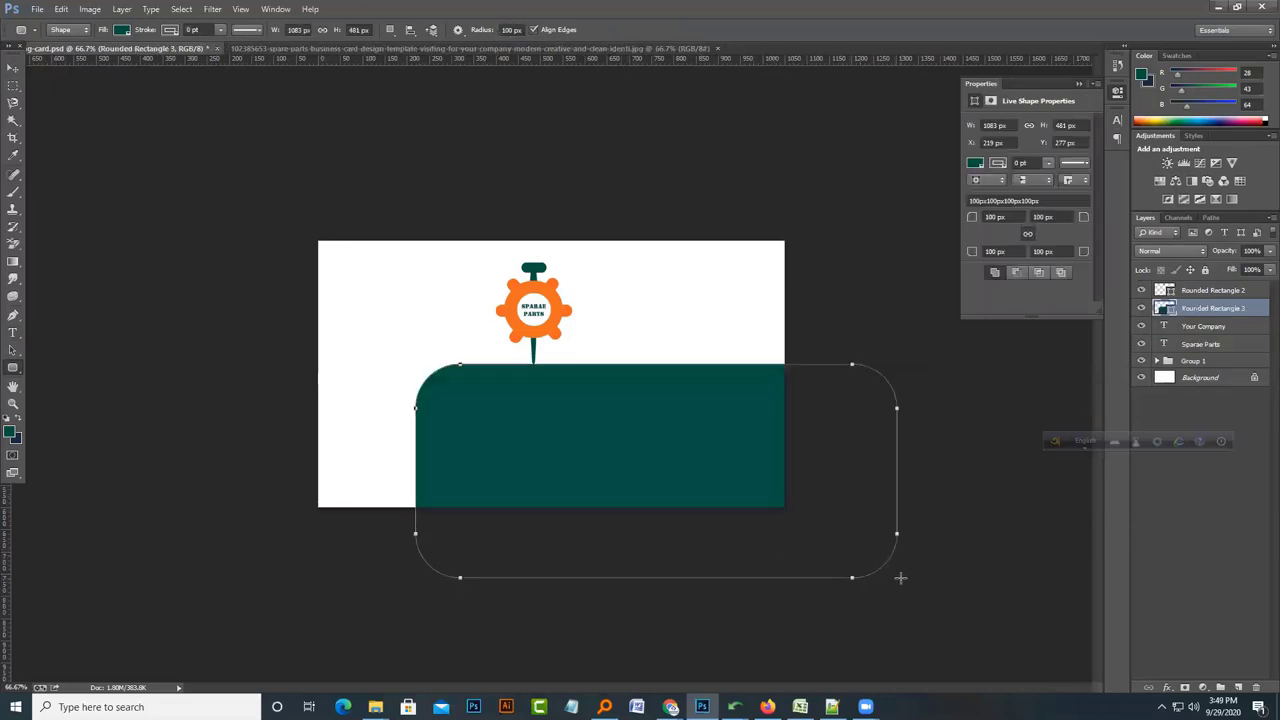
pyautogui.click(122, 29)
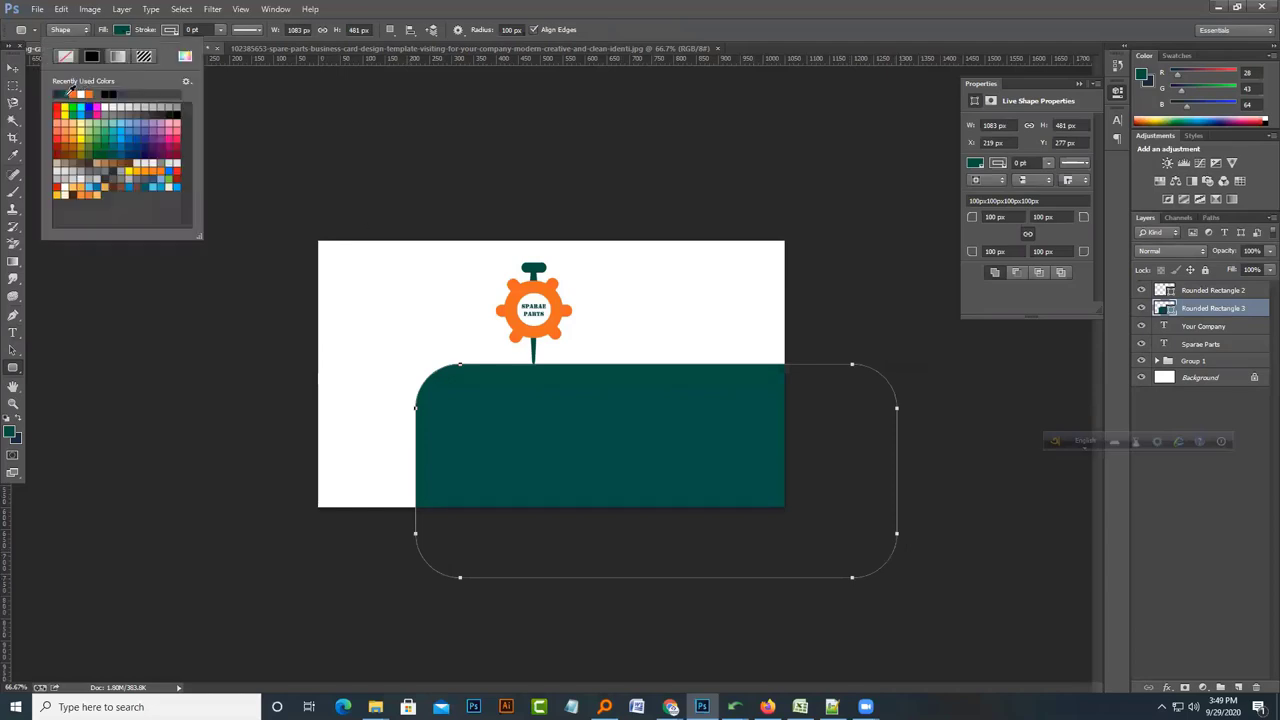
pyautogui.click(61, 93)
# Step: Move the navy panel to the card's bottom right edge, matching the reference template
pyautogui.press('Return')
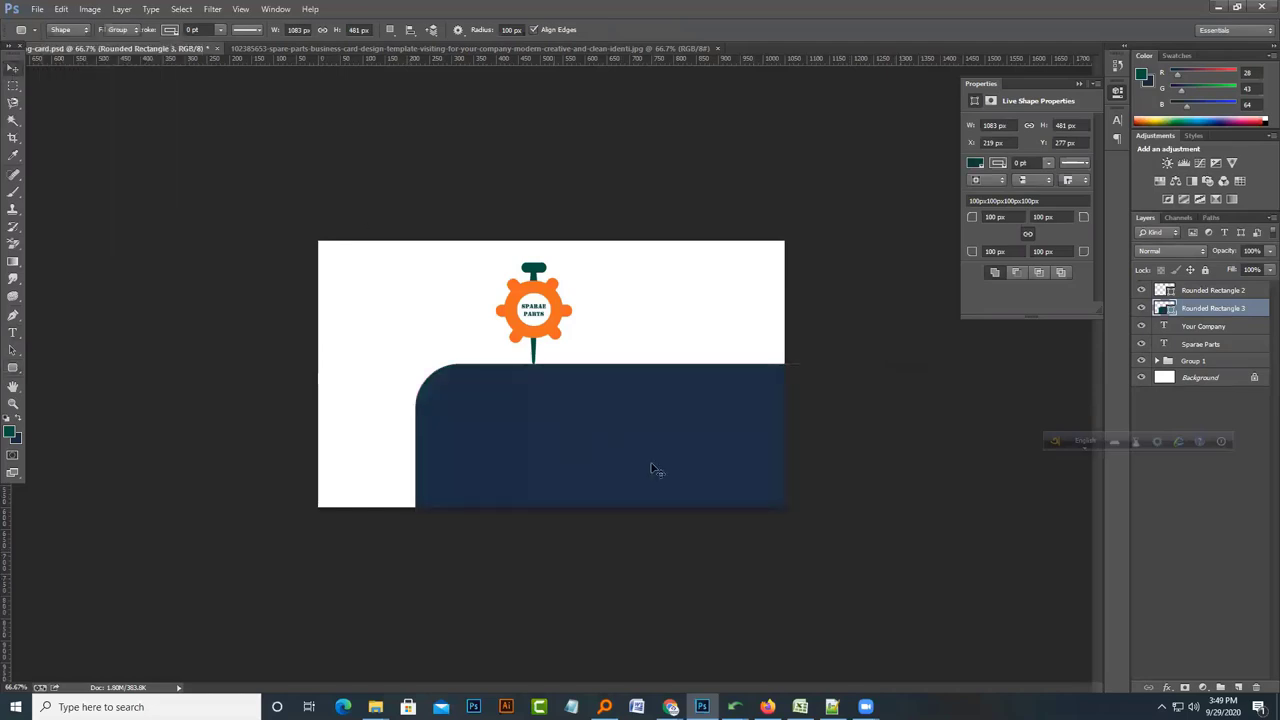
pyautogui.press('v')
pyautogui.moveTo(654, 466)
pyautogui.mouseDown()
pyautogui.moveTo(716, 546)
pyautogui.moveTo(750, 560)
pyautogui.mouseUp()
pyautogui.click(450, 48)
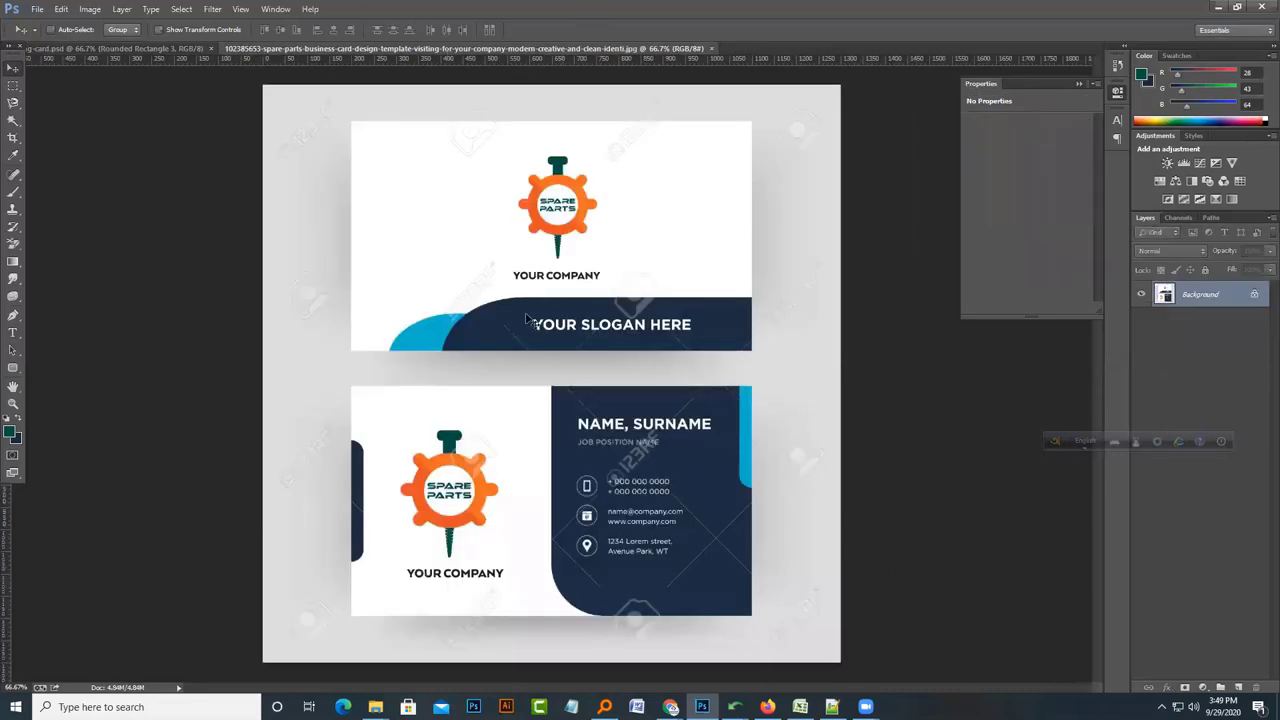
pyautogui.click(115, 48)
pyautogui.moveTo(582, 472); pyautogui.dragTo(592, 501)
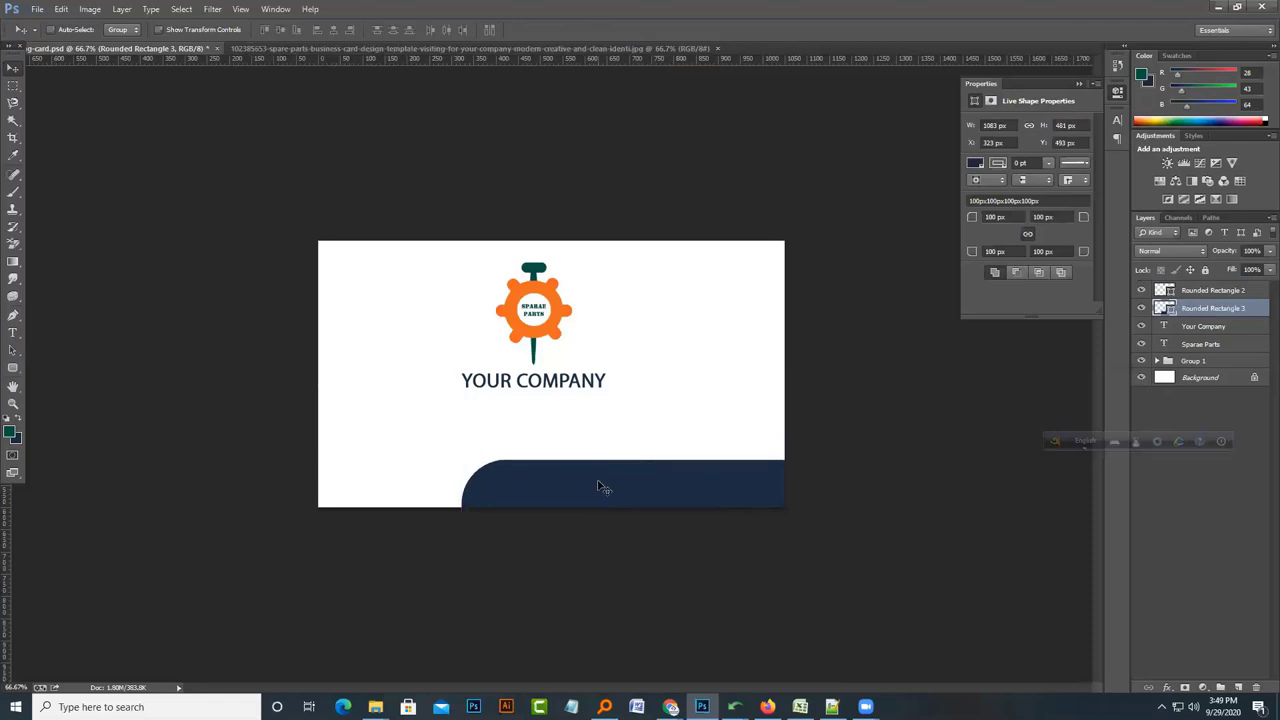
pyautogui.click(494, 47)
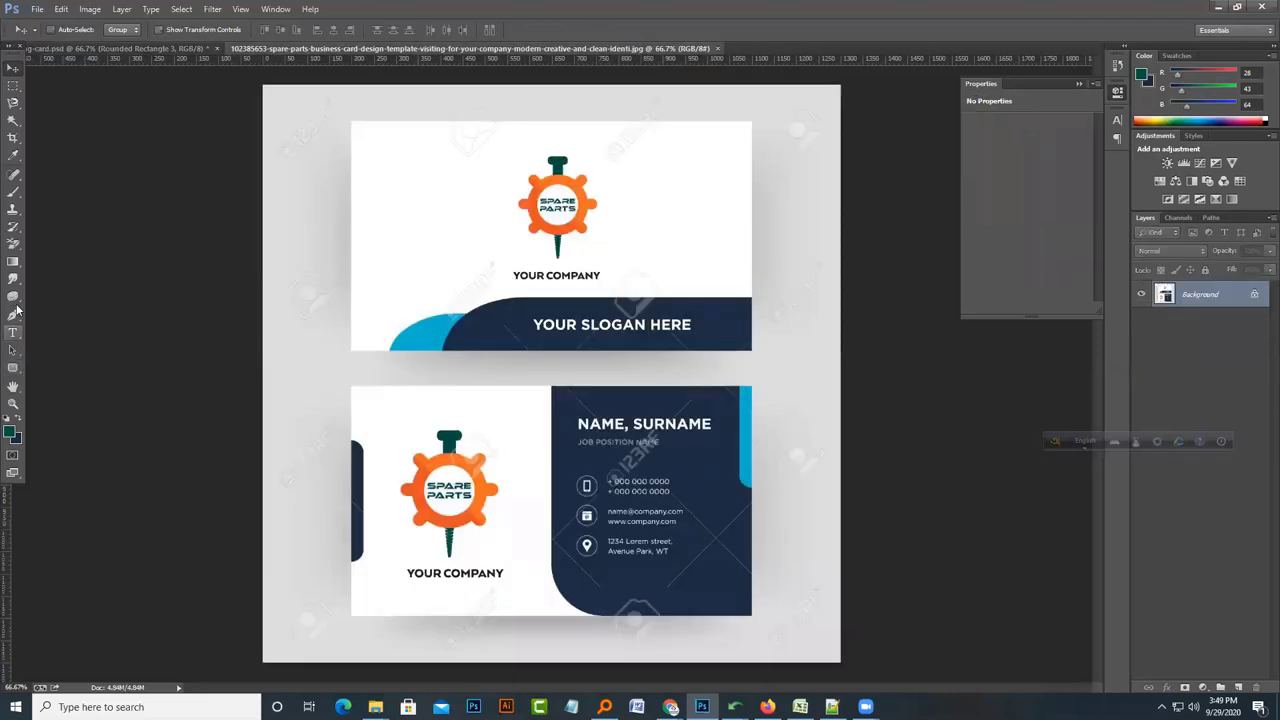
# Step: Sample the template's cyan, duplicate the navy bottom panel and fill the copy with cyan
pyautogui.click(12, 157)
pyautogui.keyDown('alt'); pyautogui.click(428, 330); pyautogui.keyUp('alt')
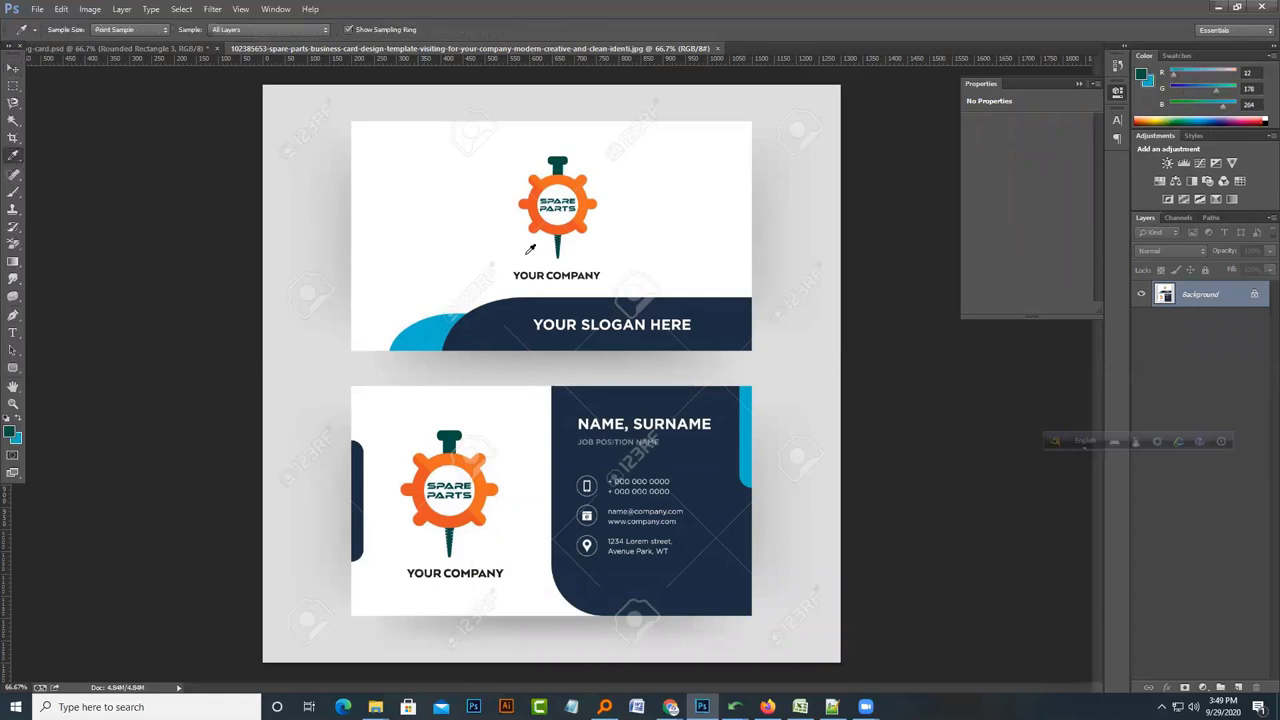
pyautogui.click(168, 47)
pyautogui.click(13, 67)
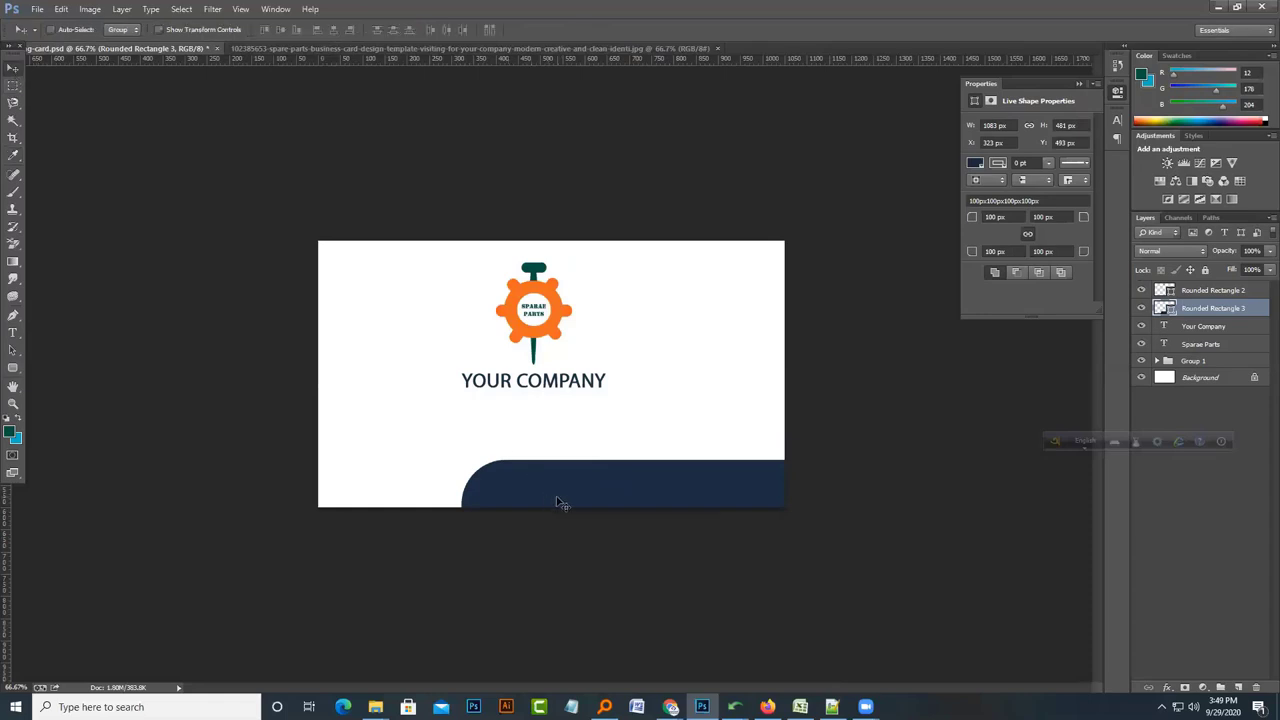
pyautogui.moveTo(461, 457)
pyautogui.mouseDown()
pyautogui.moveTo(551, 512)
pyautogui.moveTo(515, 521)
pyautogui.mouseUp()
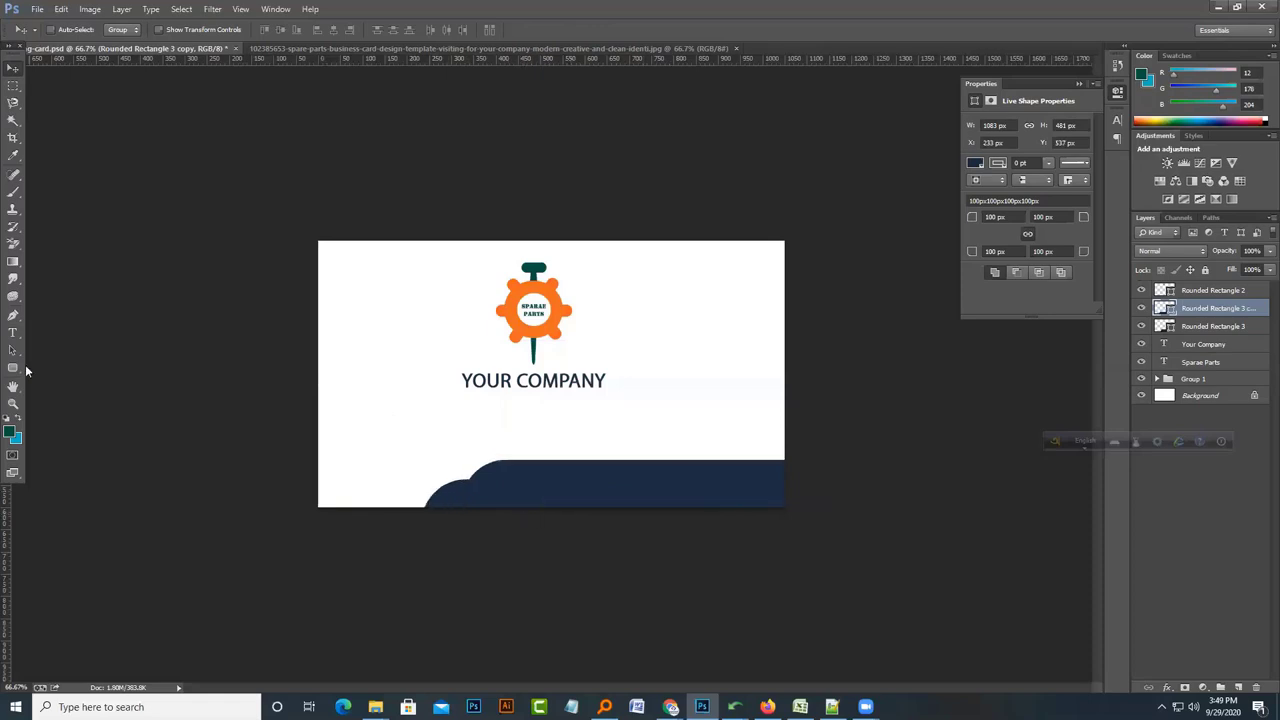
pyautogui.click(13, 368)
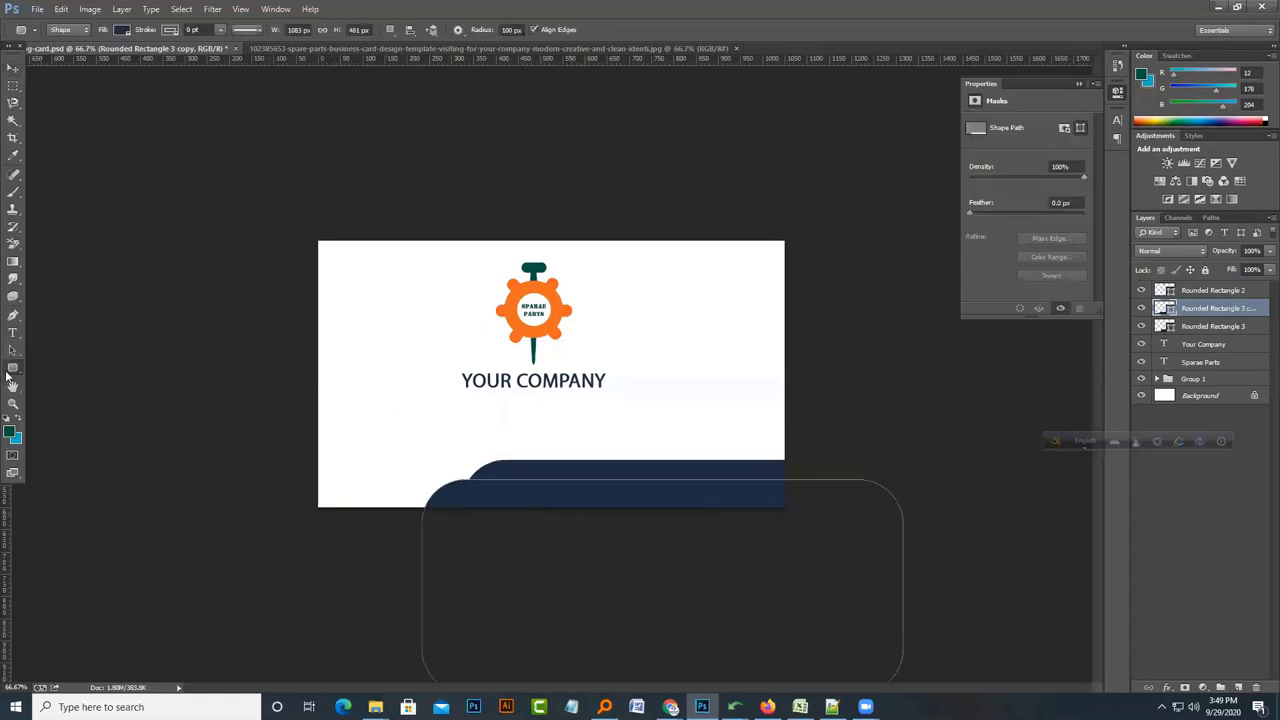
pyautogui.click(122, 29)
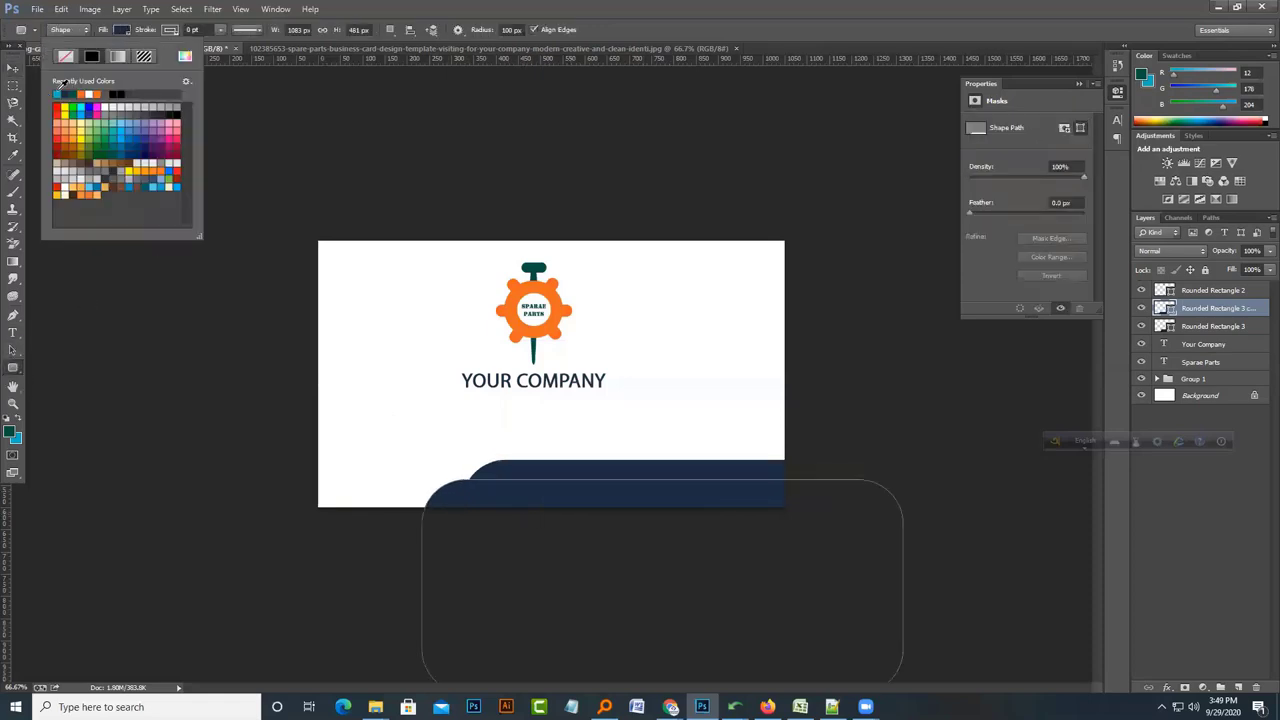
pyautogui.click(58, 93)
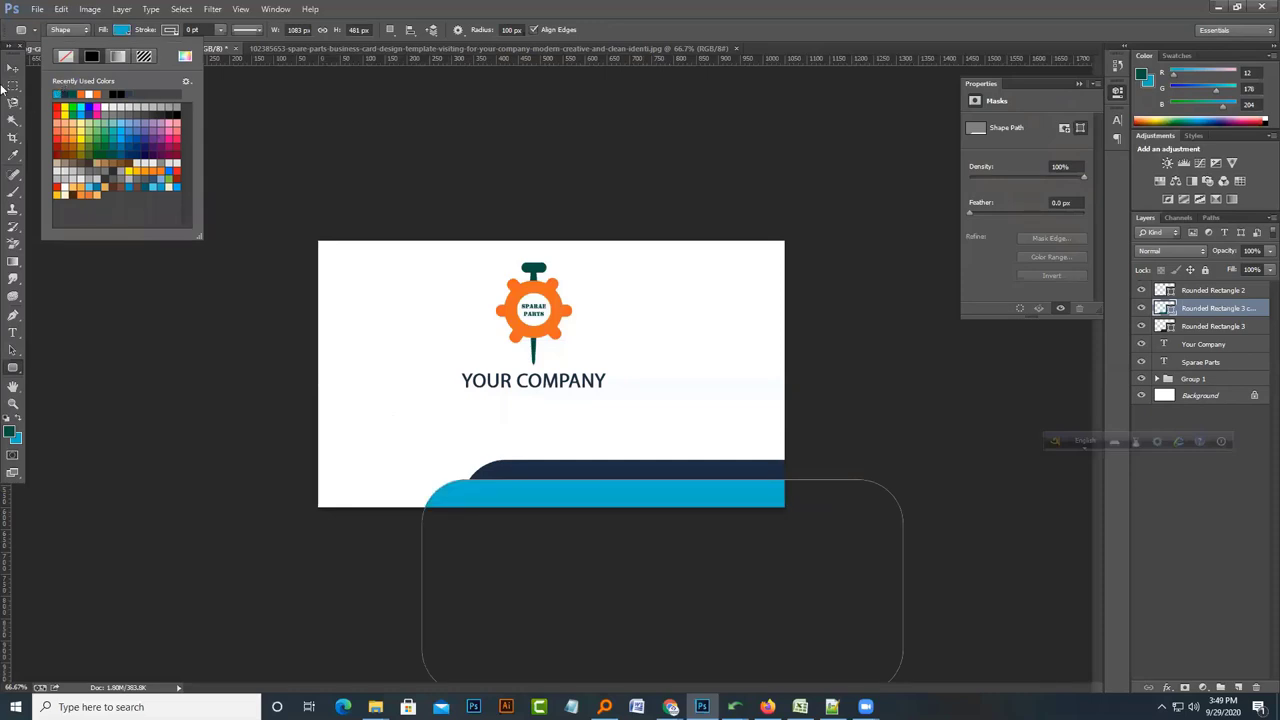
pyautogui.click(13, 67)
# Step: Move the cyan copy beneath the navy panel and offset it left so its curve peeks out
pyautogui.click(414, 47)
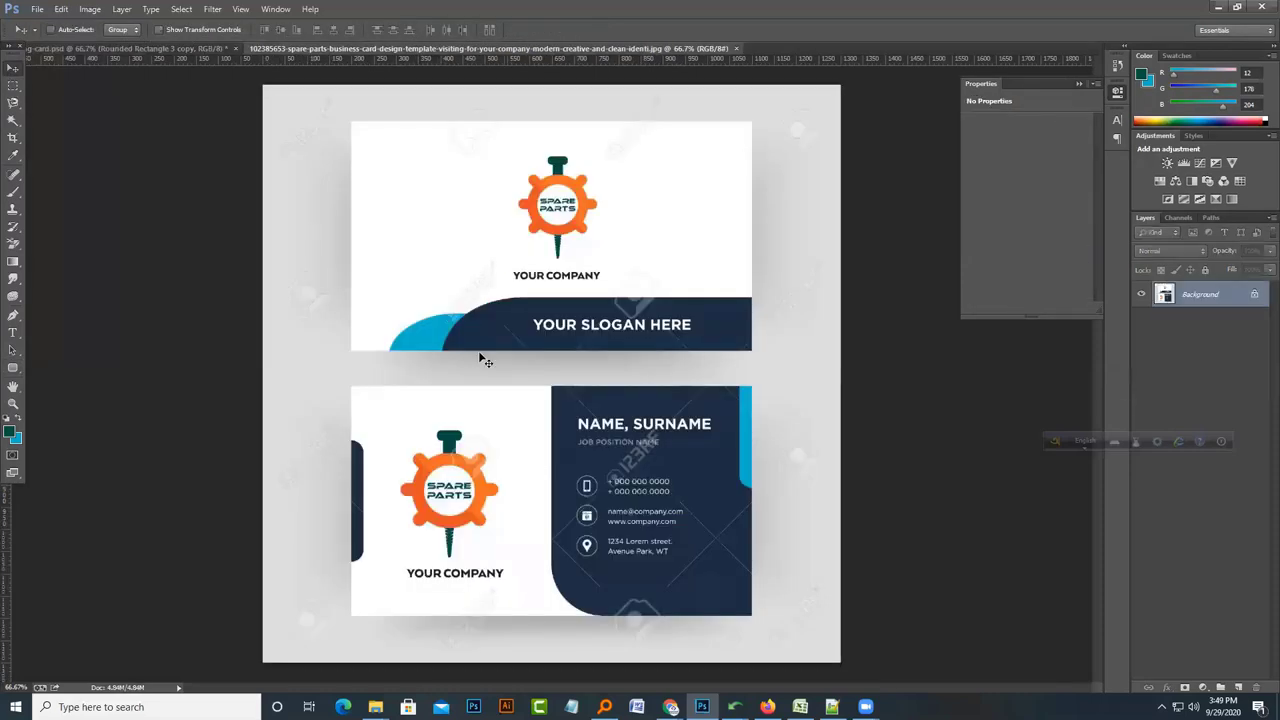
pyautogui.click(158, 48)
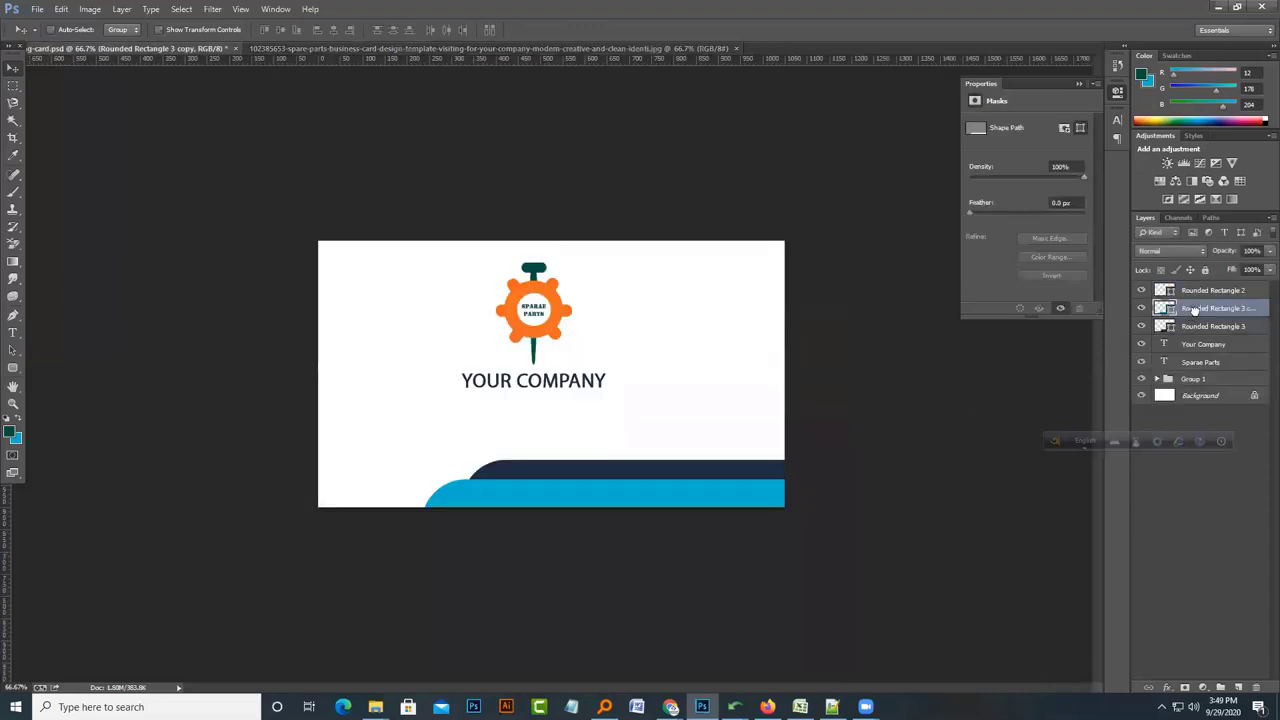
pyautogui.moveTo(1193, 311); pyautogui.dragTo(1205, 336)
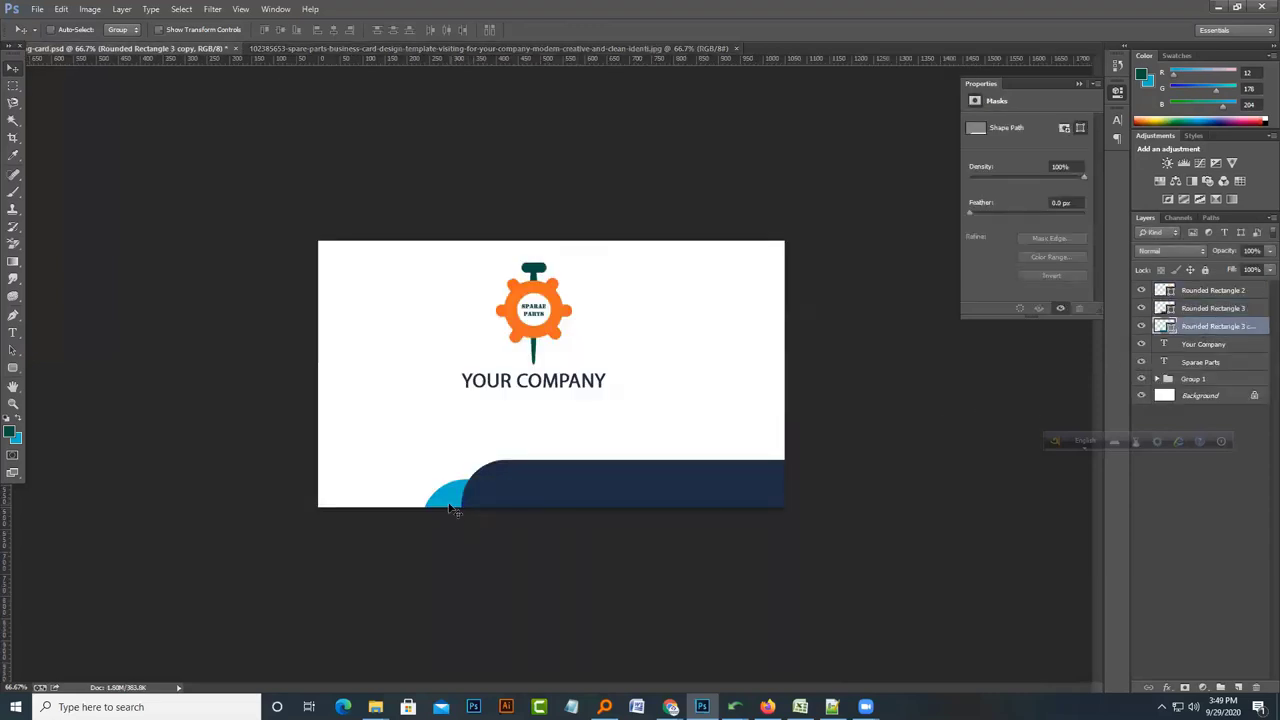
pyautogui.moveTo(457, 503)
pyautogui.mouseDown()
pyautogui.moveTo(472, 493)
pyautogui.moveTo(423, 507)
pyautogui.mouseUp()
pyautogui.click(300, 48)
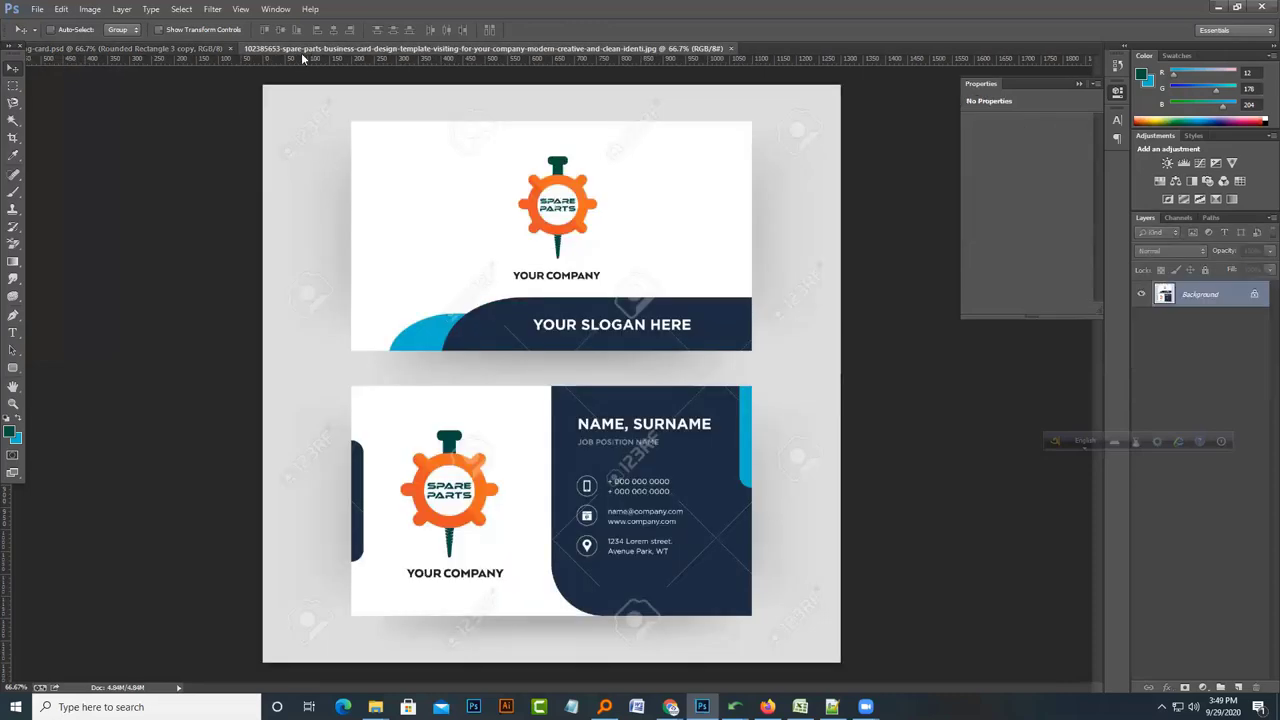
# Step: Compare with the template and toggle layer visibility to identify the pin handle and gear group layers
pyautogui.click(157, 49)
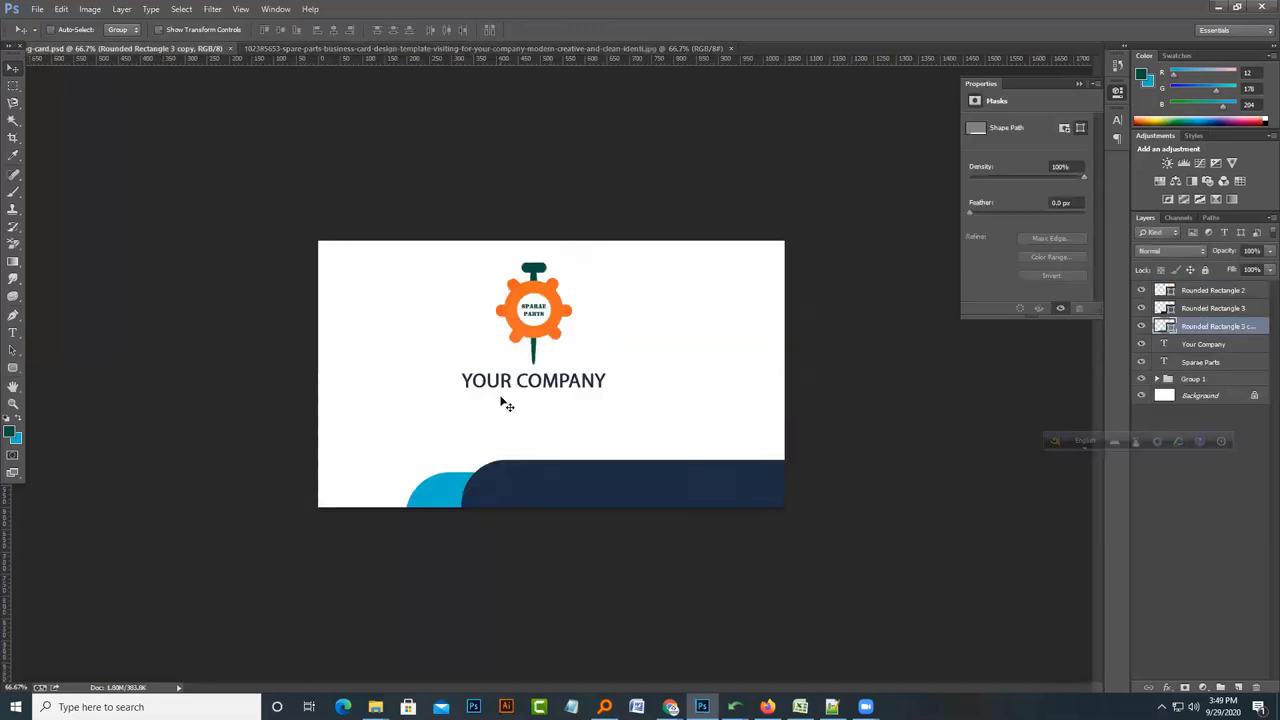
pyautogui.click(366, 50)
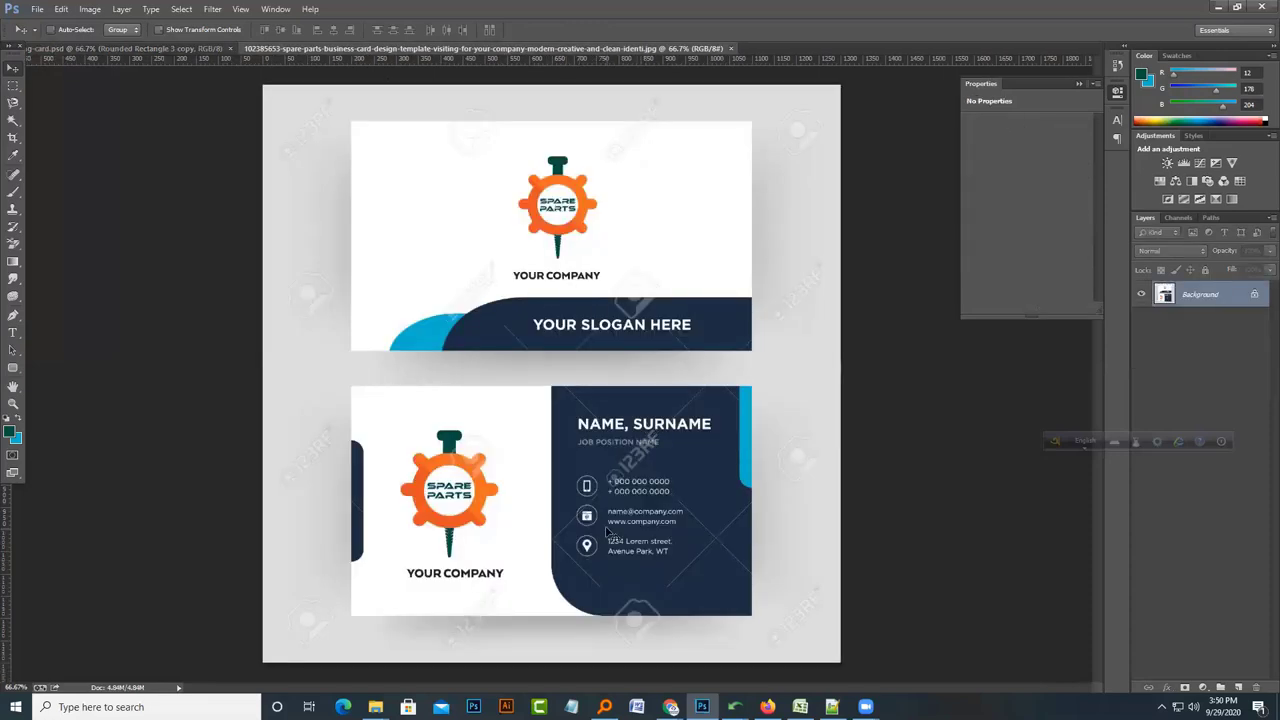
pyautogui.click(33, 10)
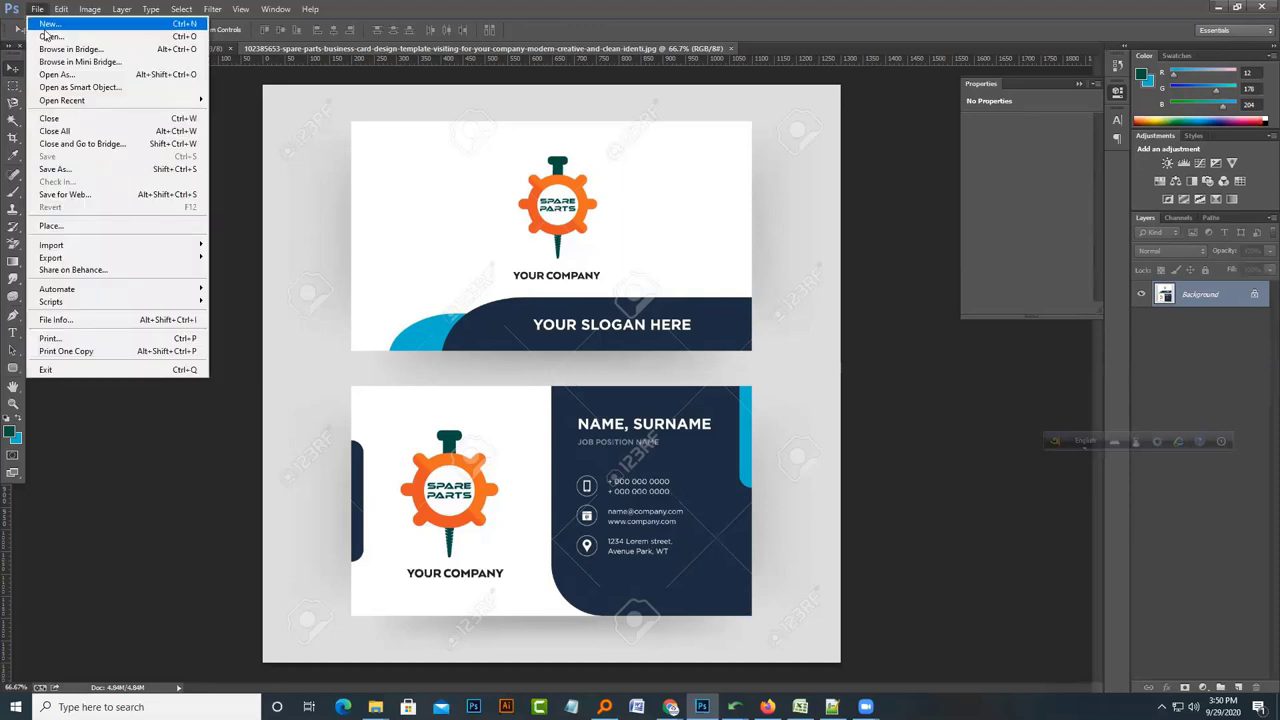
pyautogui.press('Escape')
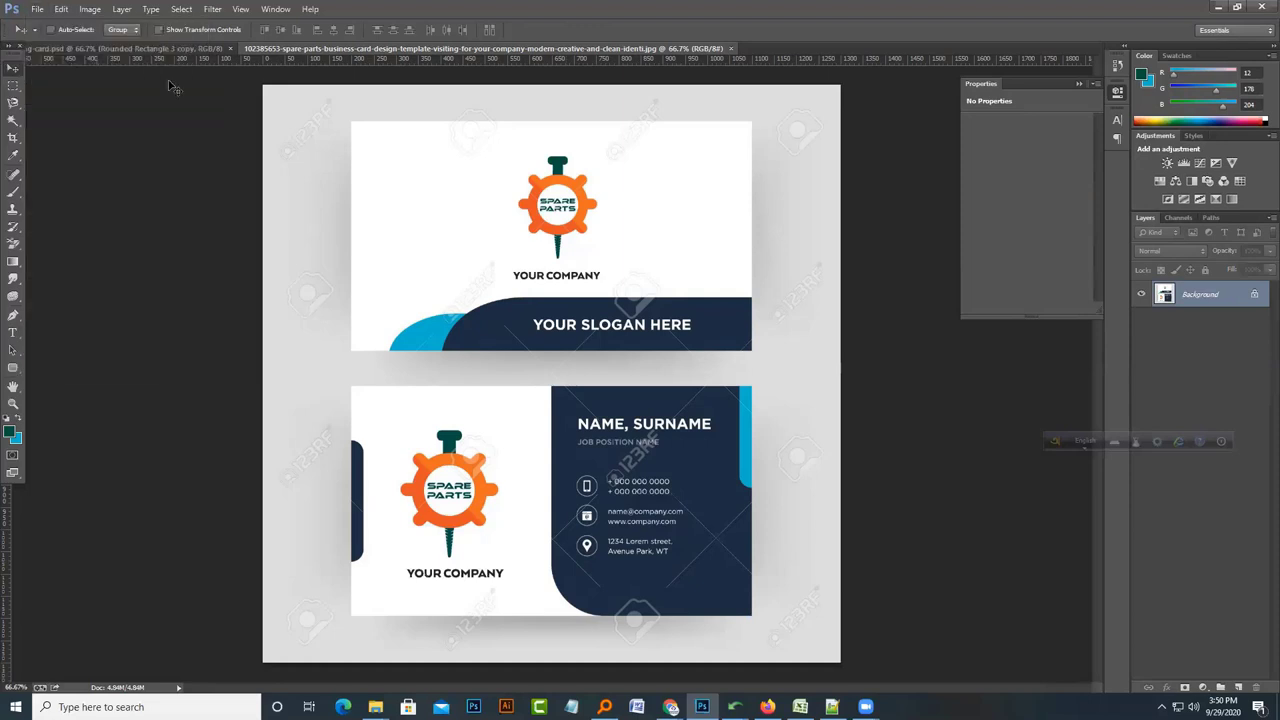
pyautogui.click(126, 48)
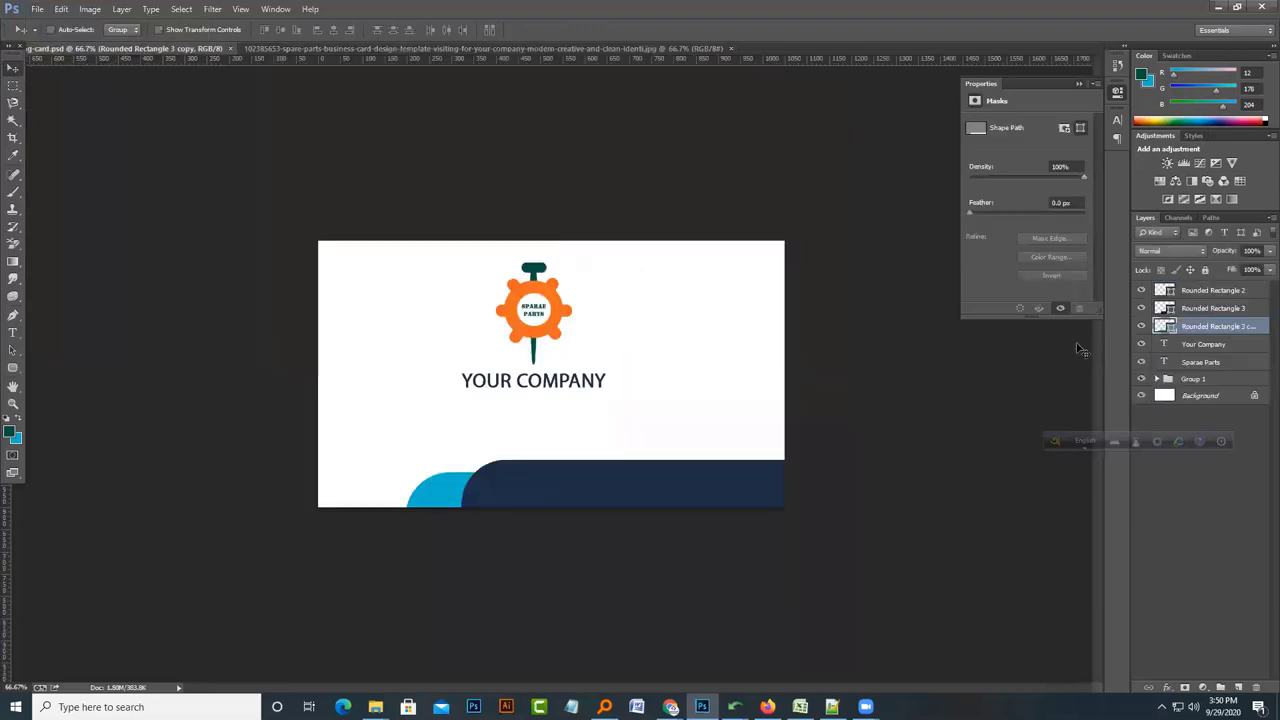
pyautogui.click(1212, 346)
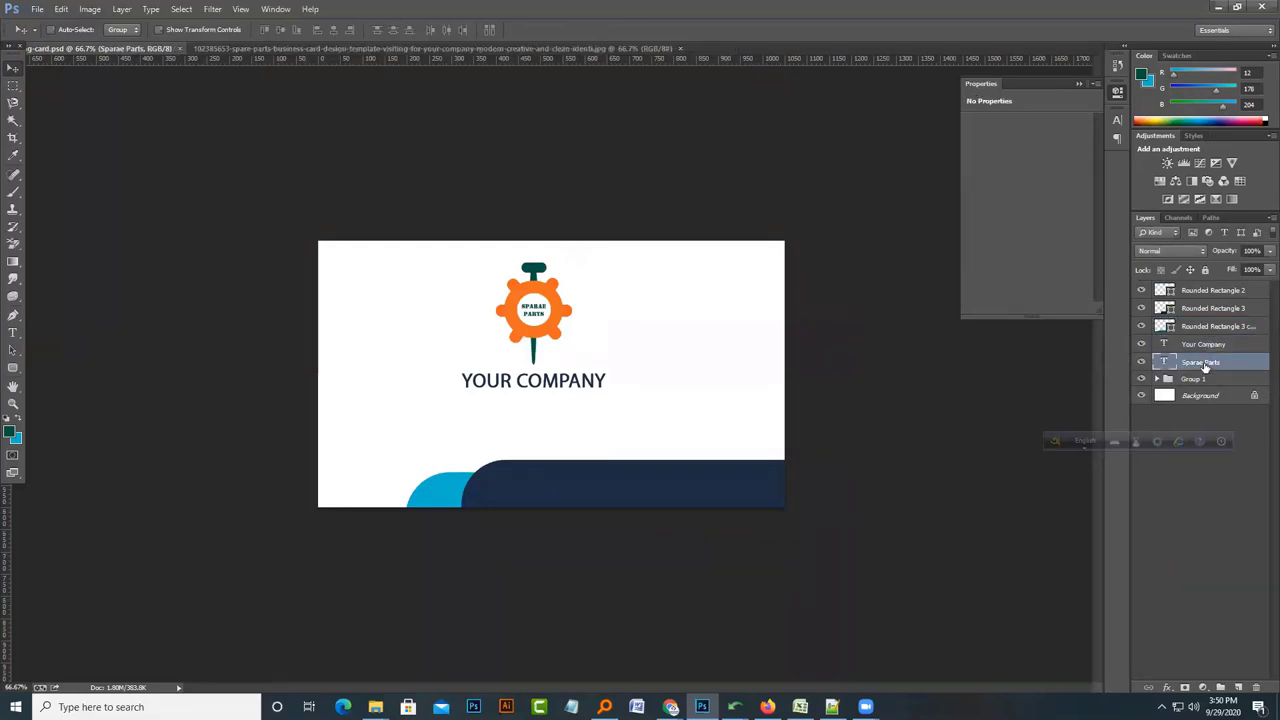
pyautogui.click(1142, 379)
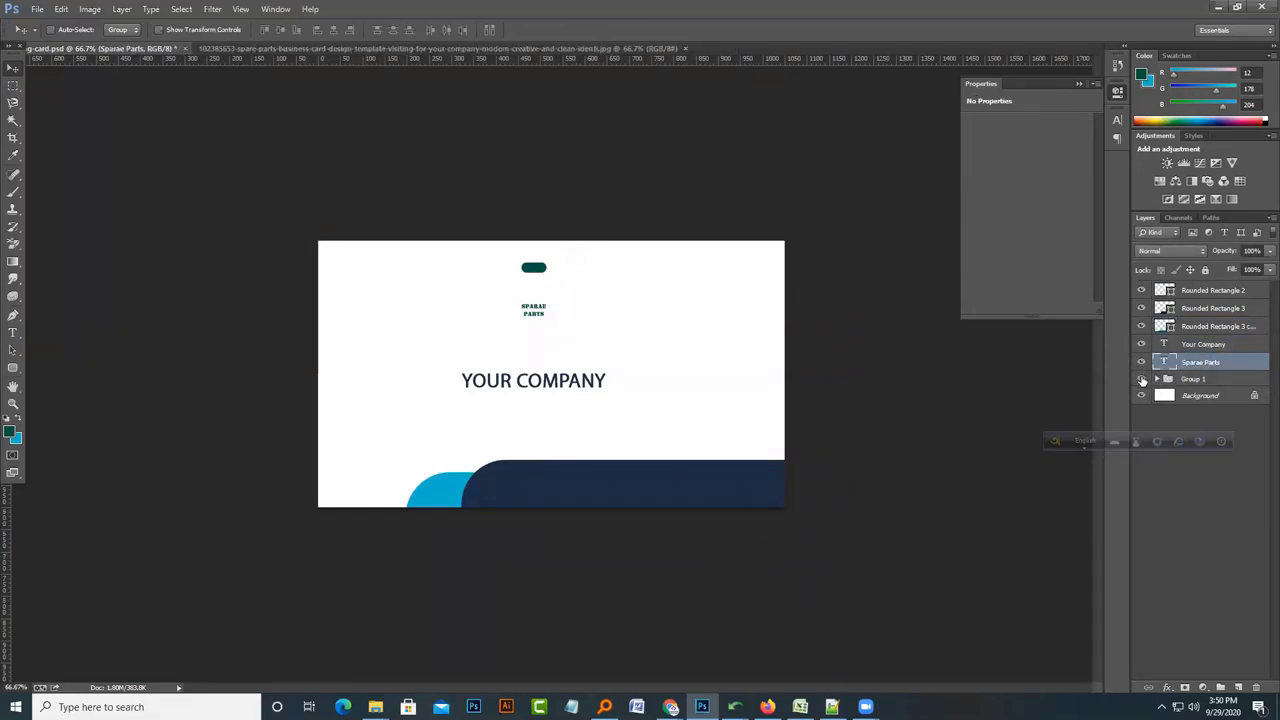
pyautogui.click(1142, 379)
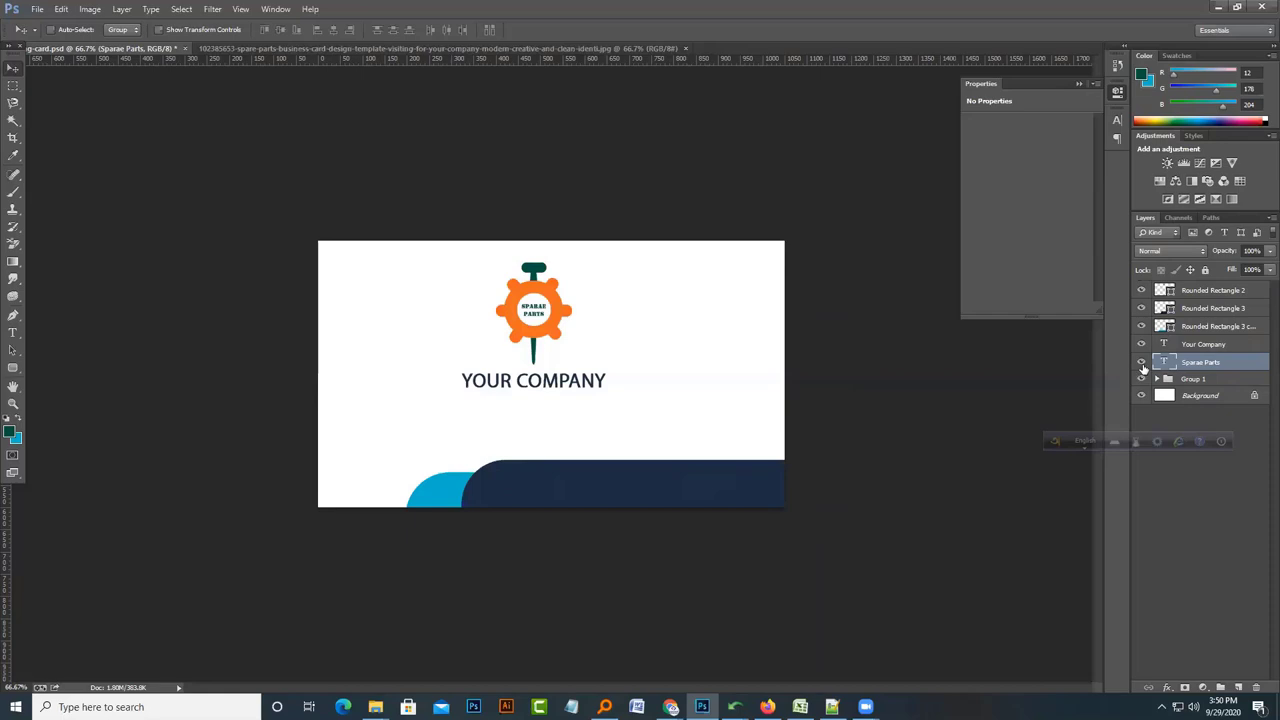
pyautogui.click(1140, 290)
pyautogui.click(1140, 308)
pyautogui.click(1140, 308)
pyautogui.click(1141, 290)
pyautogui.click(1141, 379)
# Step: Move the pin handle layer Rounded Rectangle 2 into Group 1 and nudge the Sparae Parts text down
pyautogui.click(1183, 290)
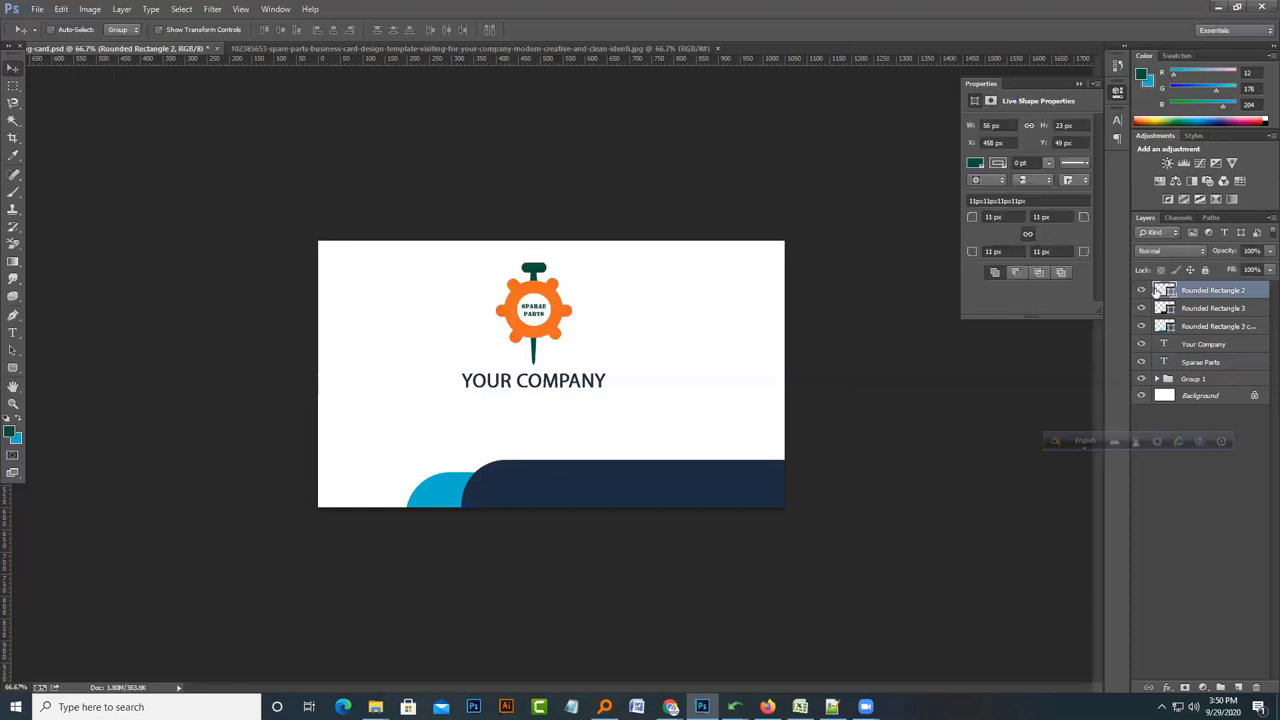
pyautogui.moveTo(1172, 291); pyautogui.dragTo(1203, 381)
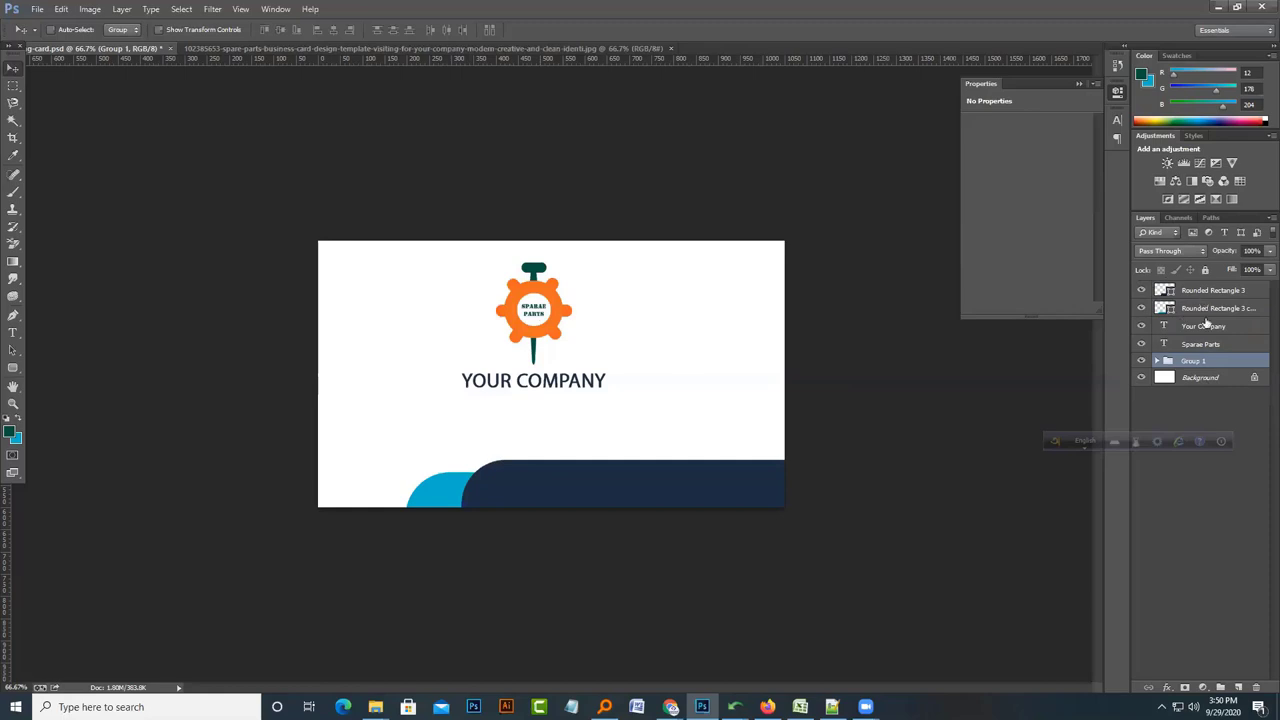
pyautogui.moveTo(1194, 344); pyautogui.dragTo(1191, 364)
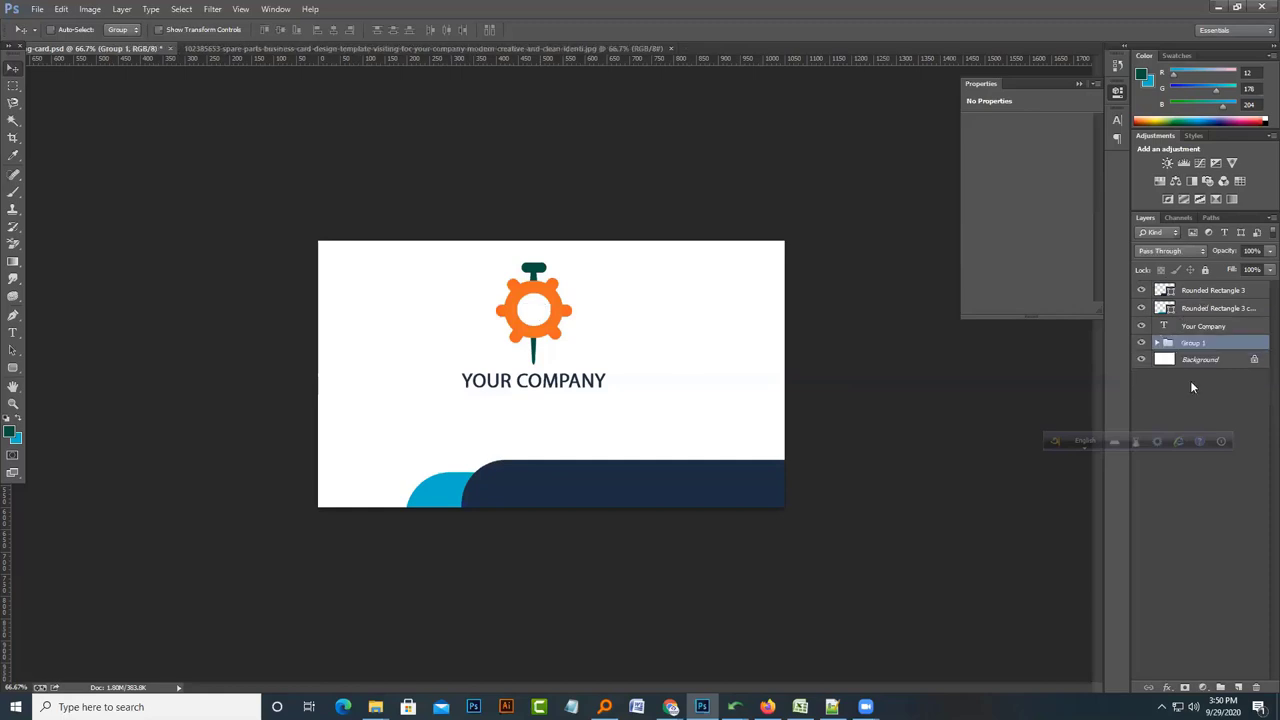
pyautogui.click(1141, 344)
# Step: Place the Sparae Parts text inside Group 1 above the gear layers and check the logo
pyautogui.click(1157, 343)
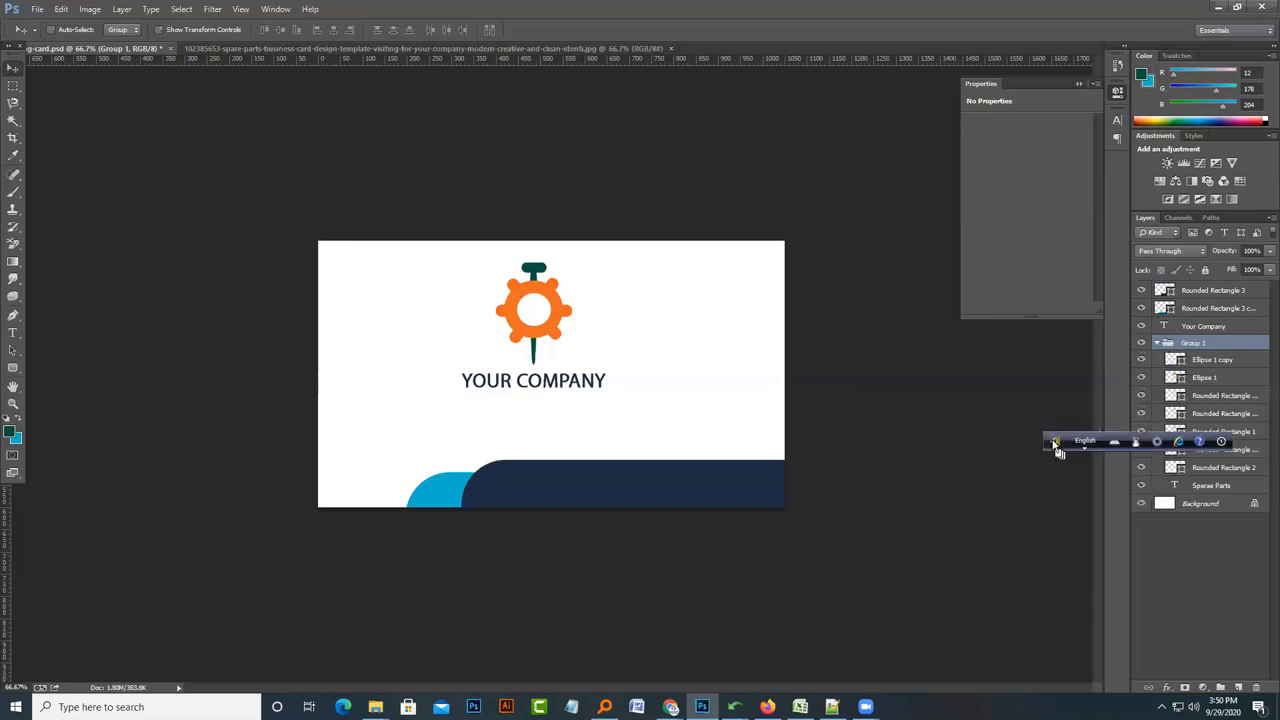
pyautogui.moveTo(1057, 445); pyautogui.dragTo(1057, 624)
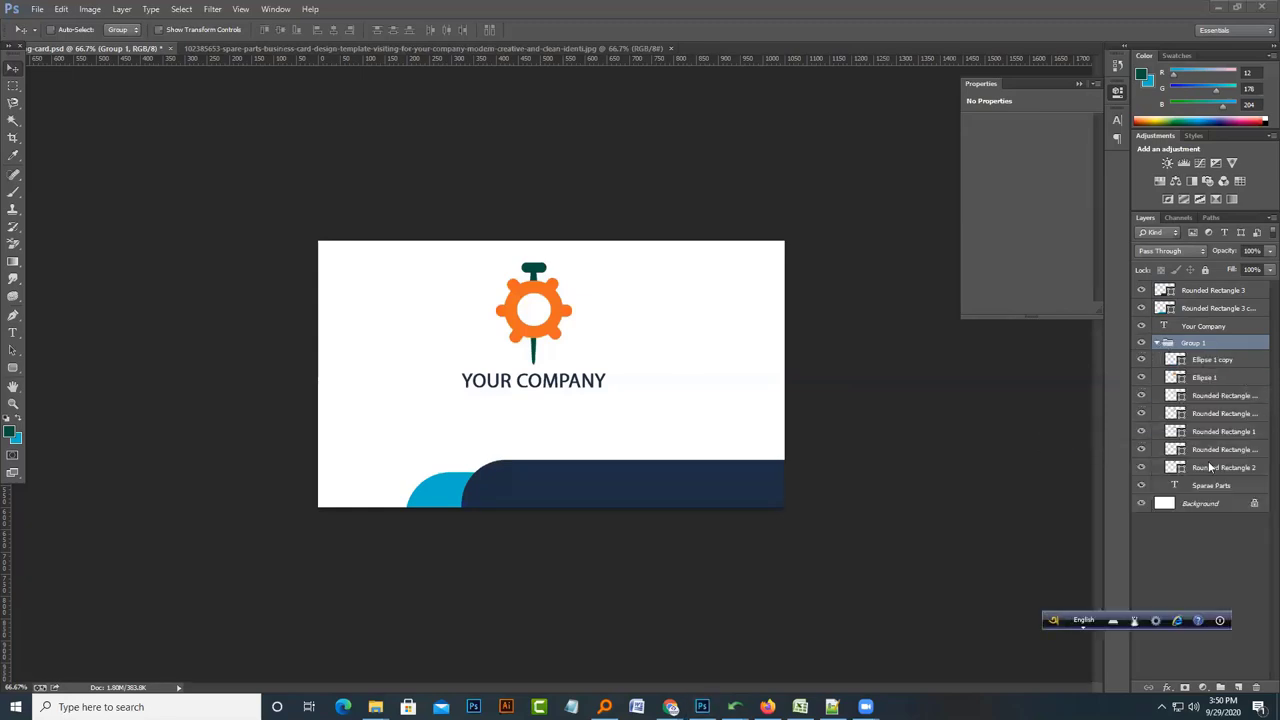
pyautogui.click(1210, 485)
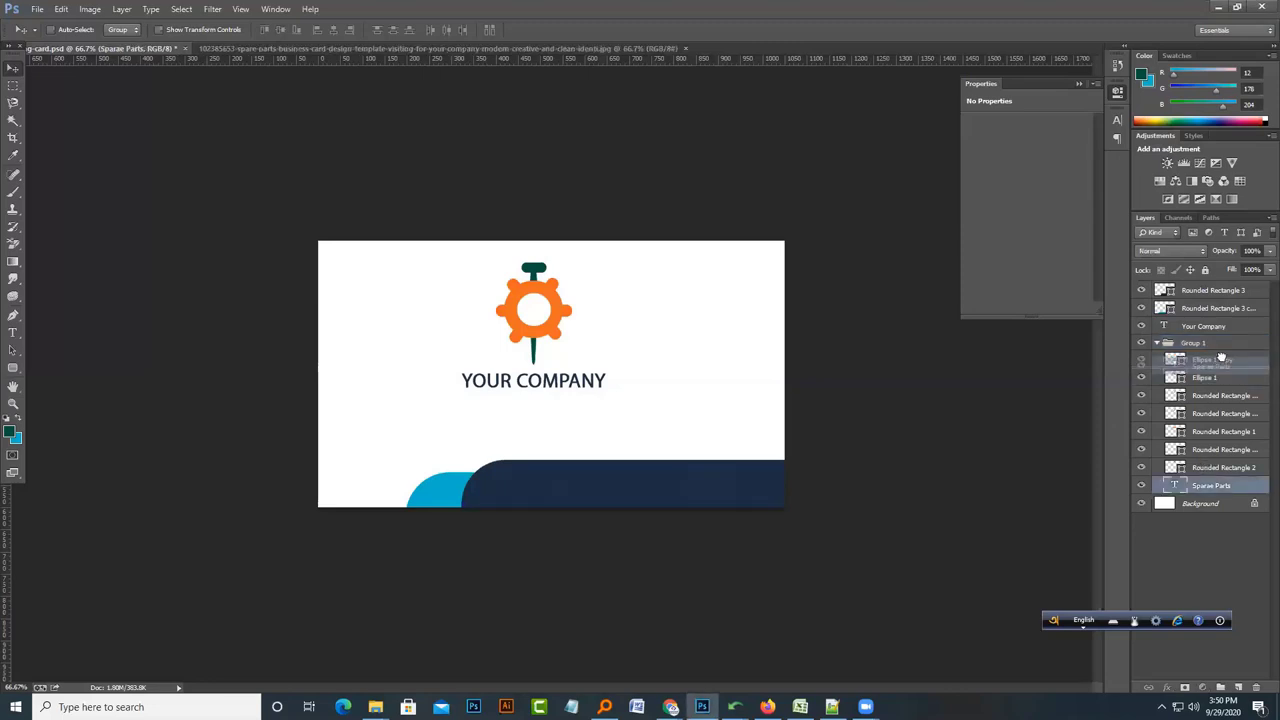
pyautogui.moveTo(1214, 375); pyautogui.dragTo(1168, 344)
pyautogui.click(1156, 343)
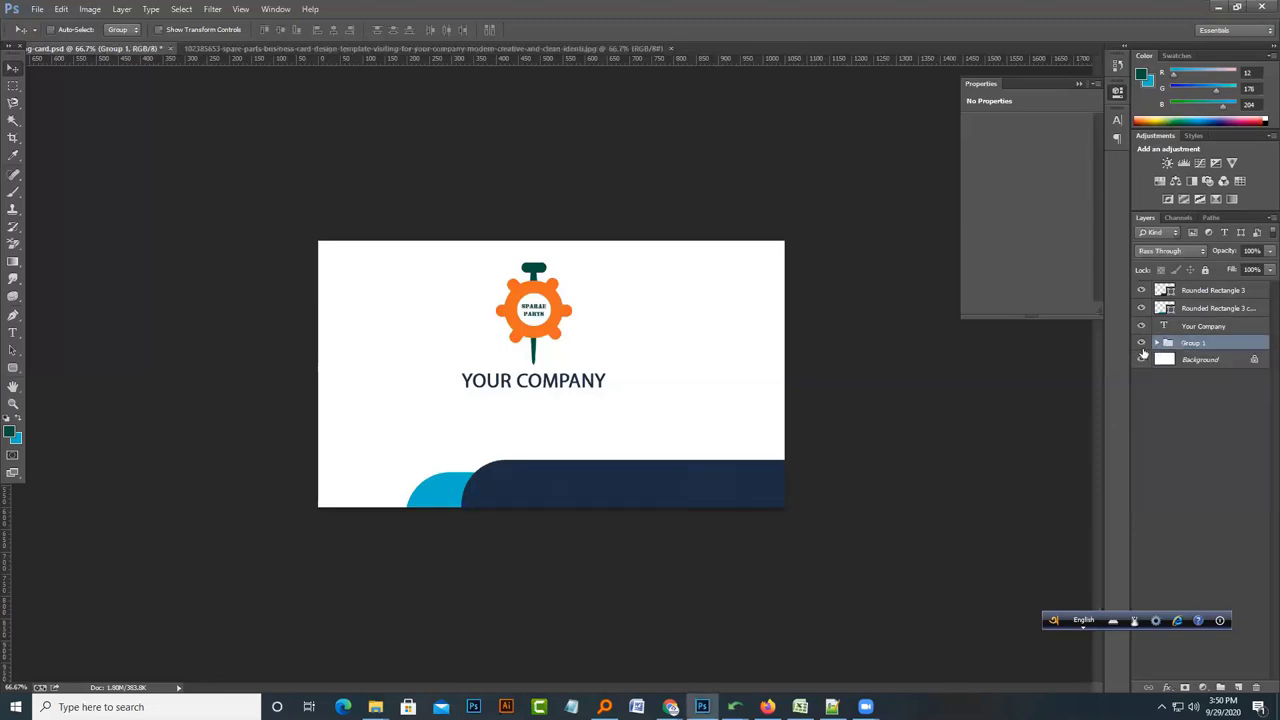
pyautogui.click(1141, 344)
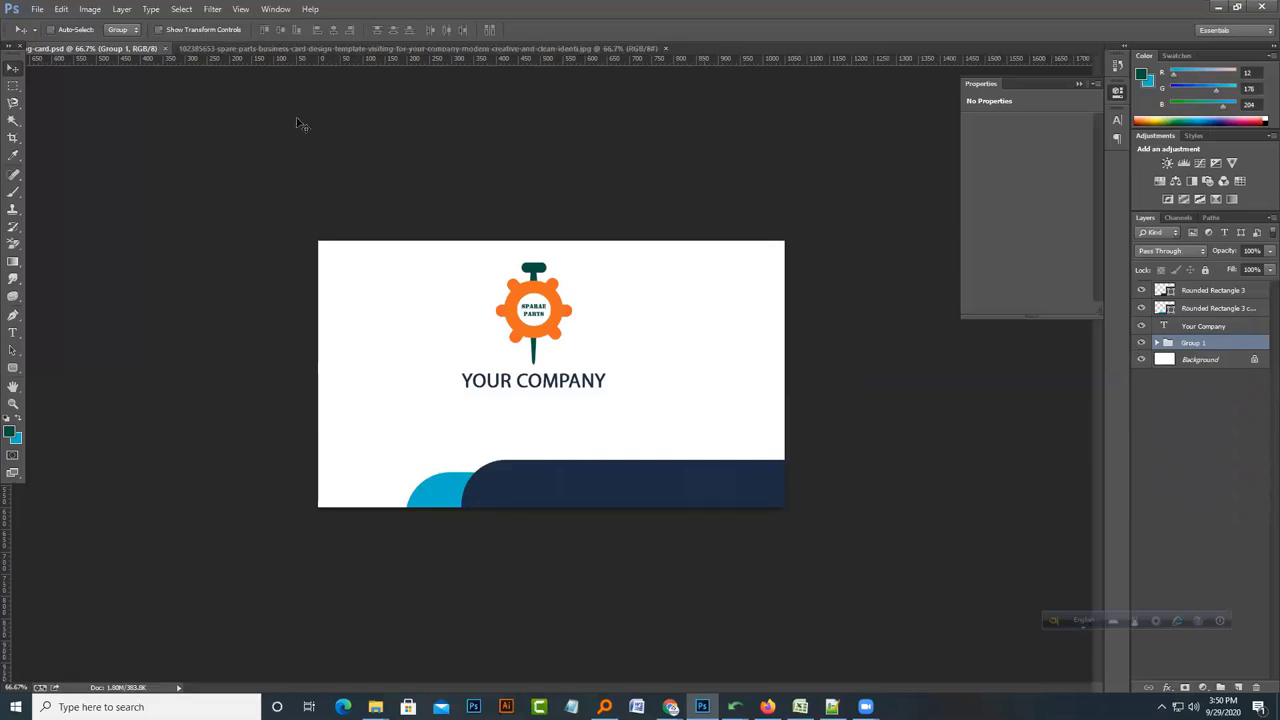
# Step: Create a new white 3.5 × 2 inch, 300 ppi document
pyautogui.click(36, 10)
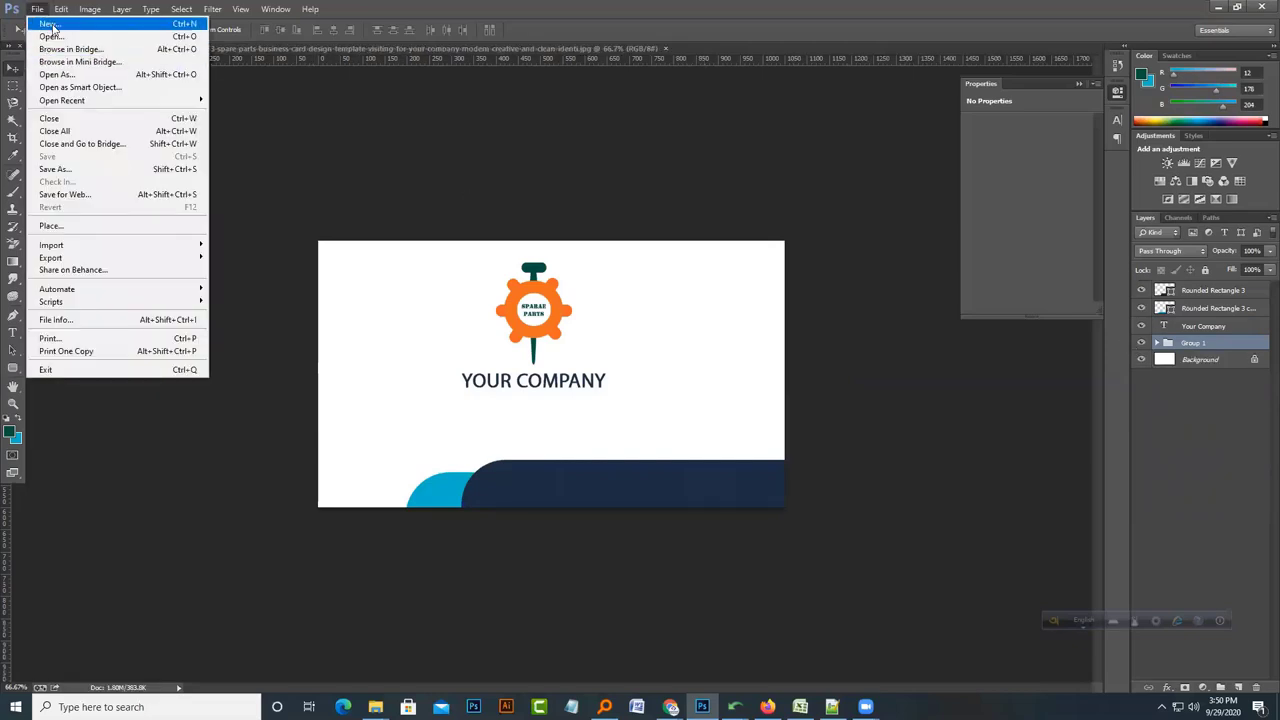
pyautogui.click(52, 26)
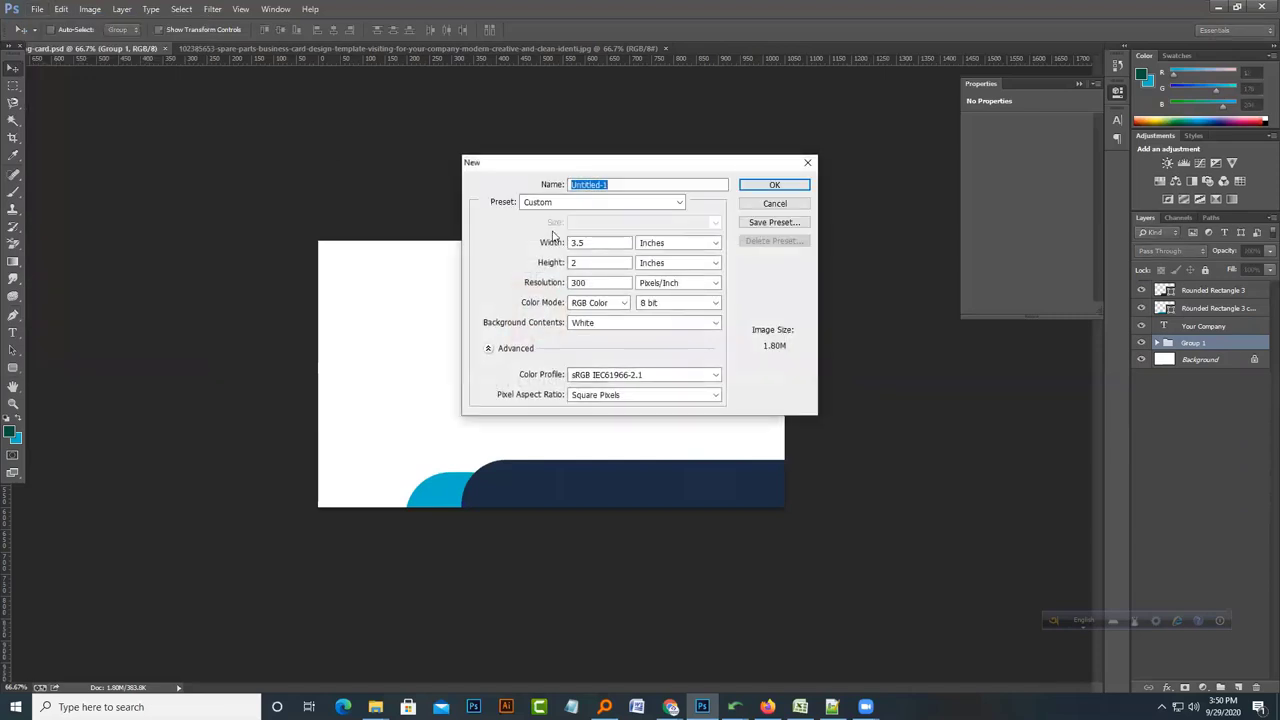
pyautogui.press('Return')
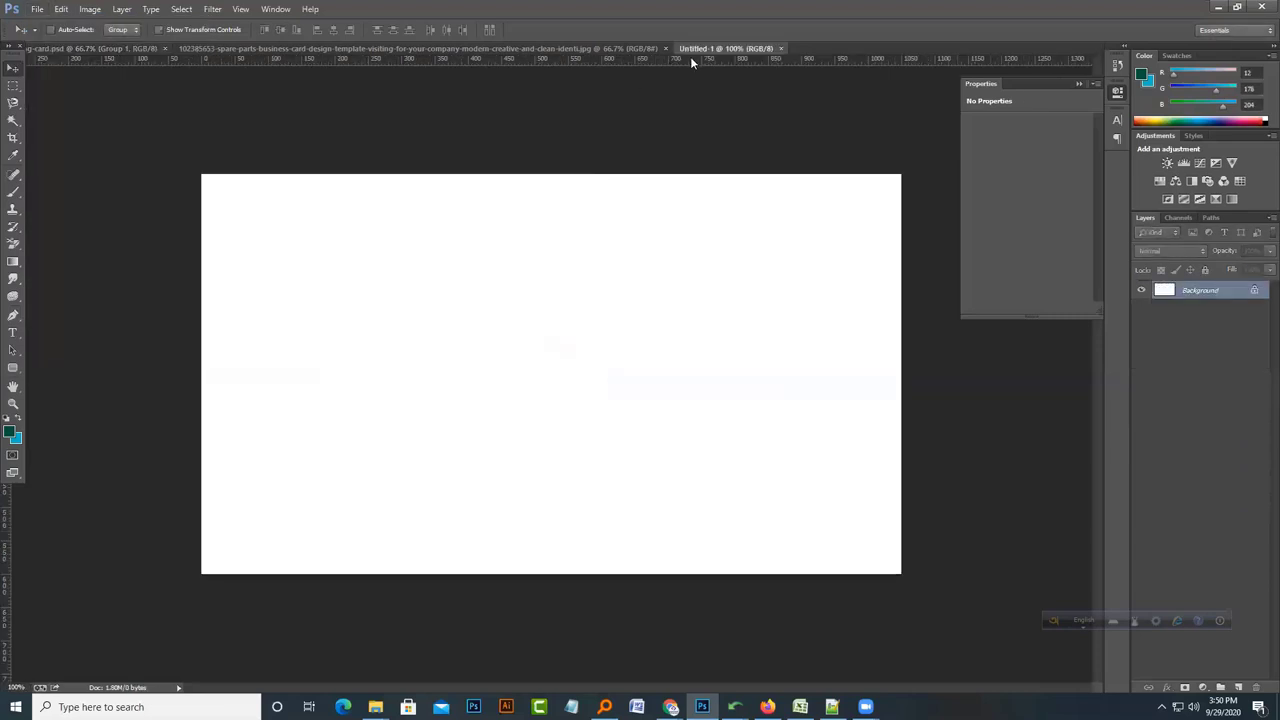
# Step: Save the new document as visiting-card-back.psd
pyautogui.click(37, 9)
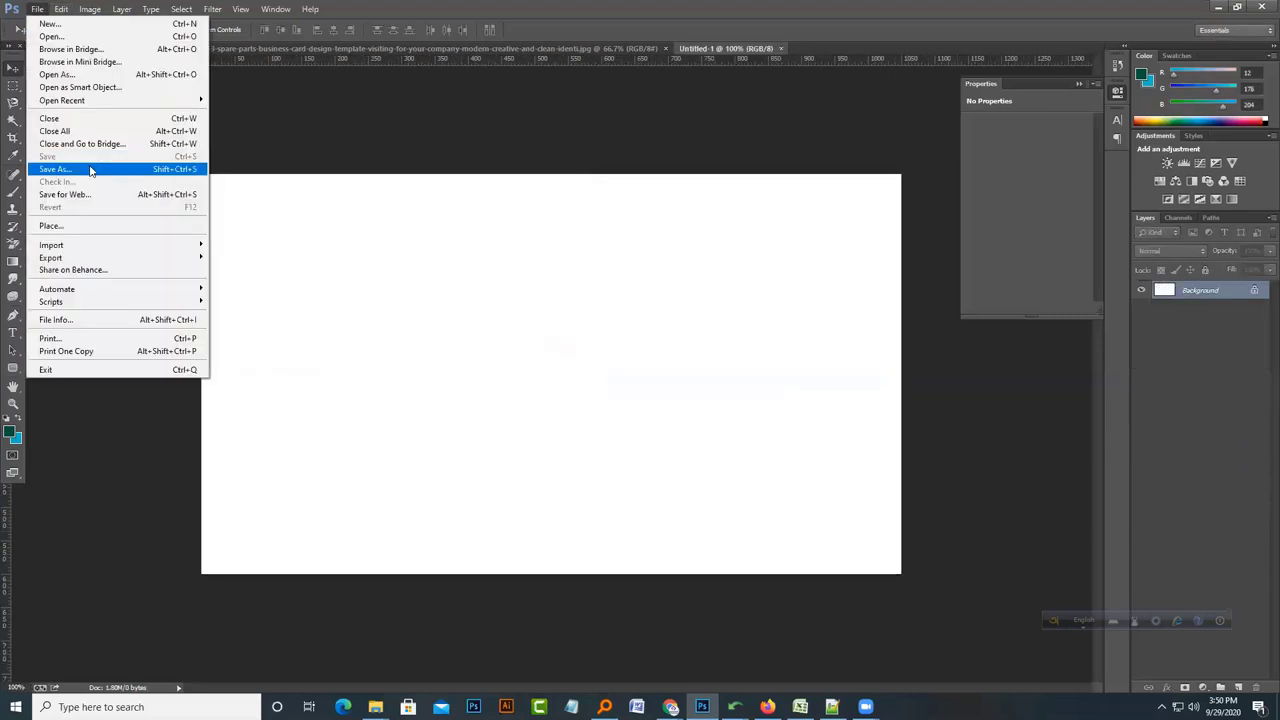
pyautogui.click(90, 170)
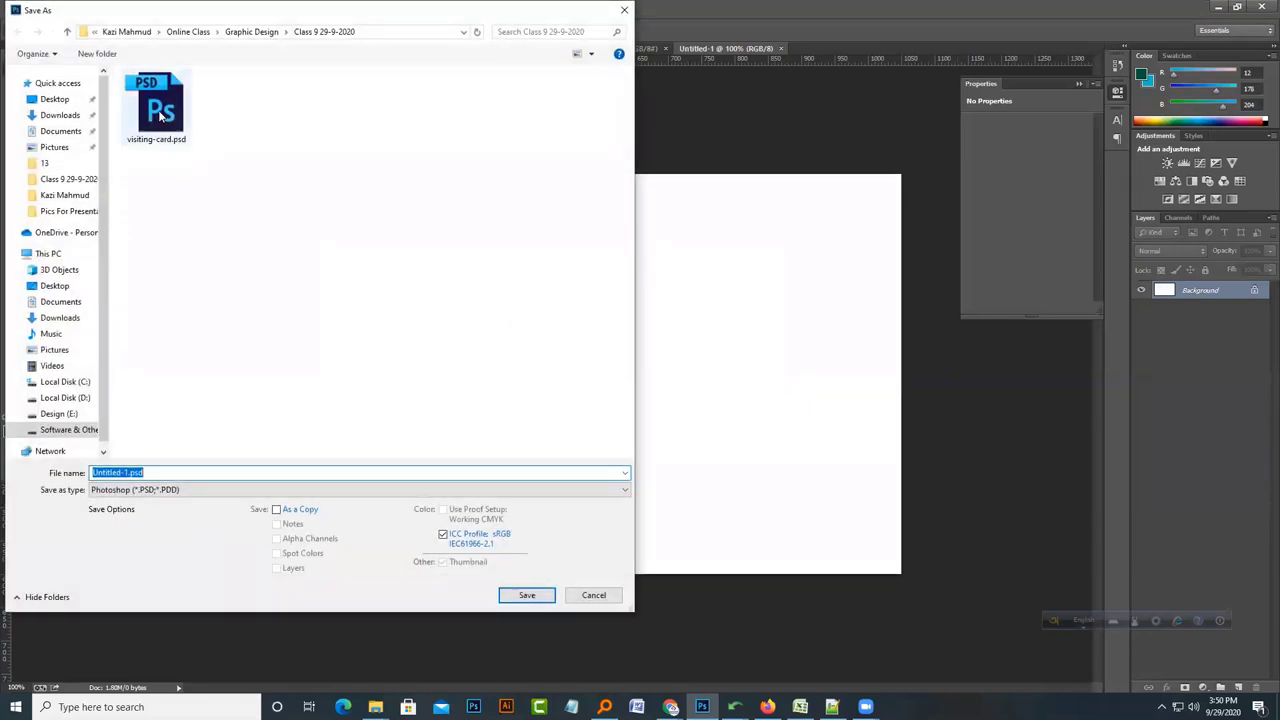
pyautogui.click(160, 117)
pyautogui.click(136, 473)
pyautogui.write('-car')
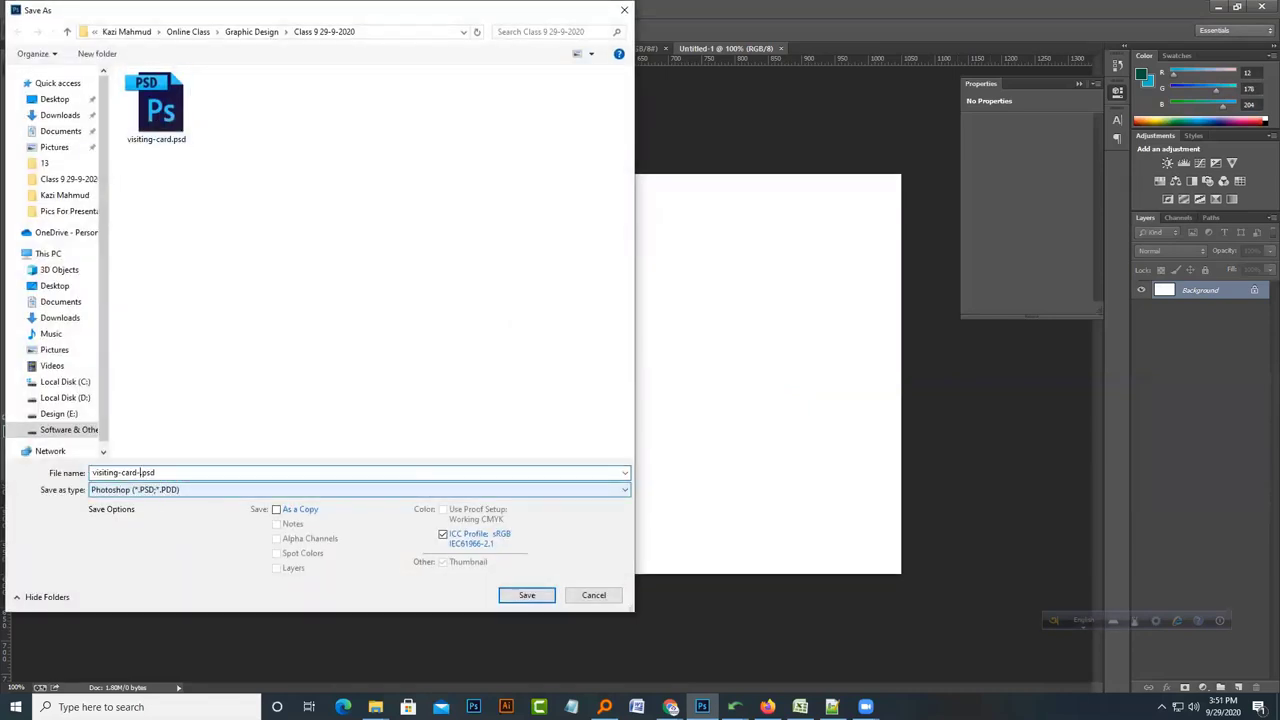
pyautogui.press('Return')
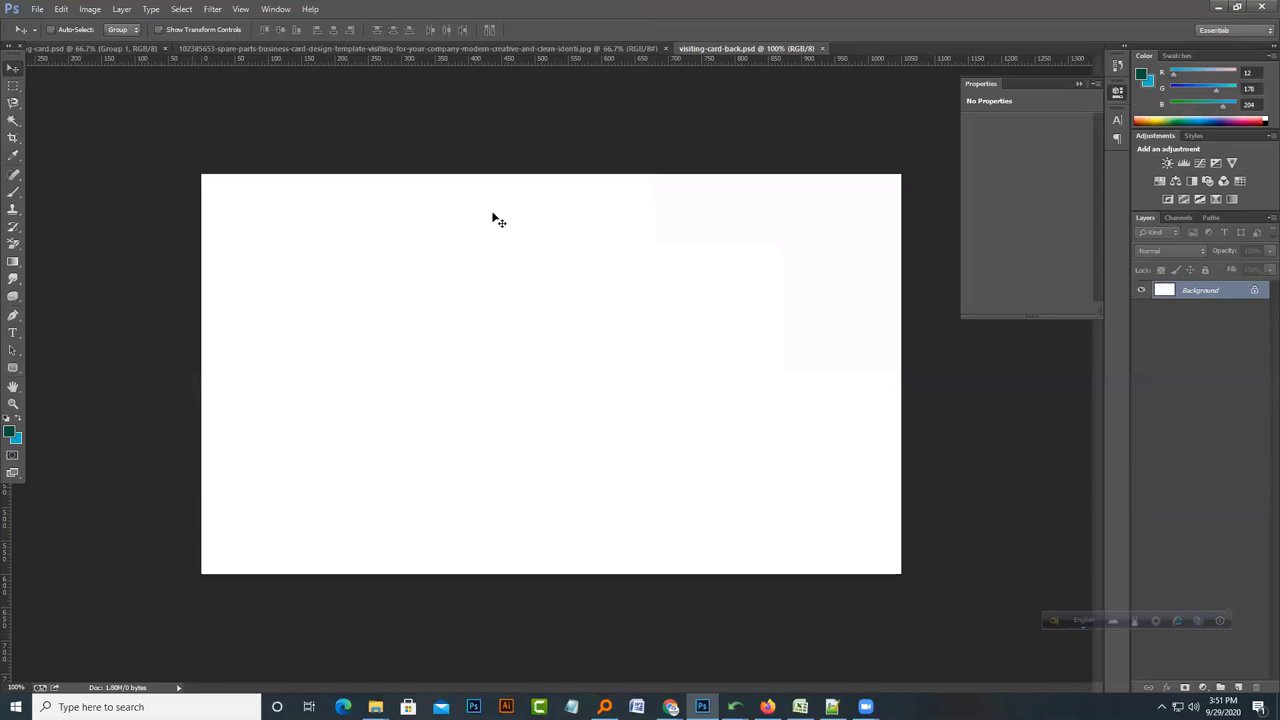
# Step: Copy the navy rounded panel layer from the front card into visiting-card-back.psd
pyautogui.moveTo(458, 50); pyautogui.dragTo(230, 48)
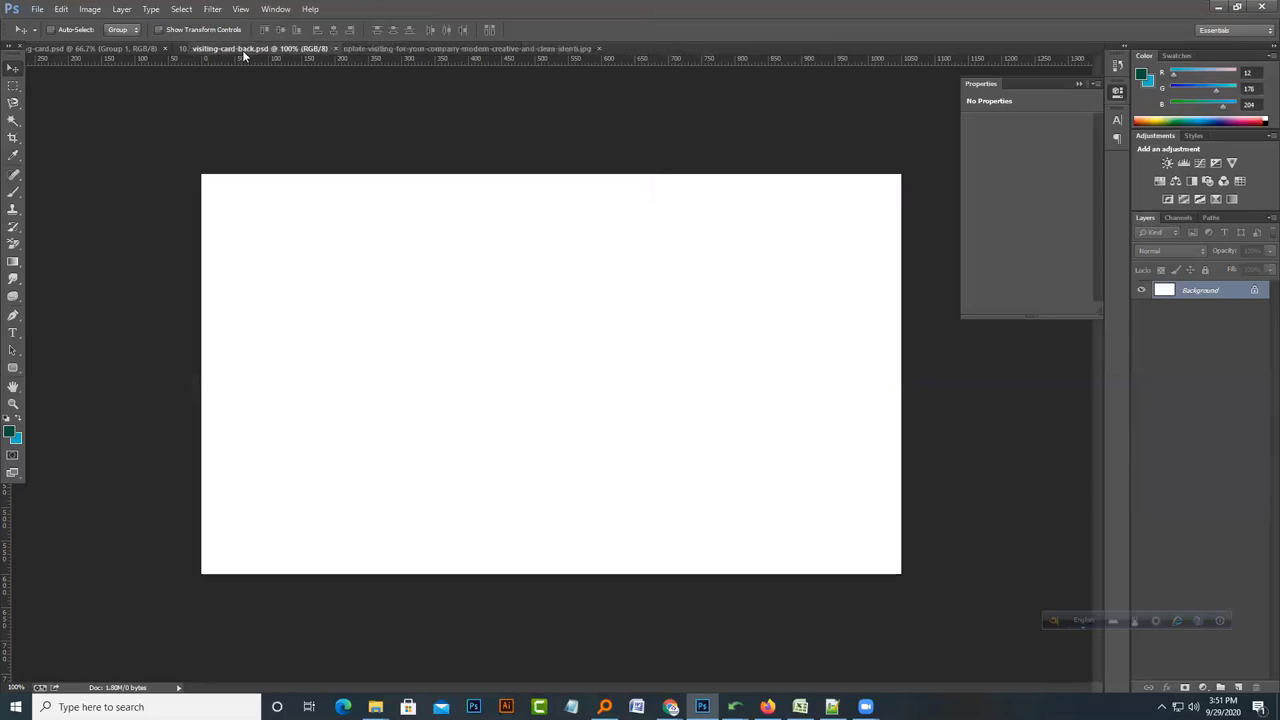
pyautogui.click(478, 48)
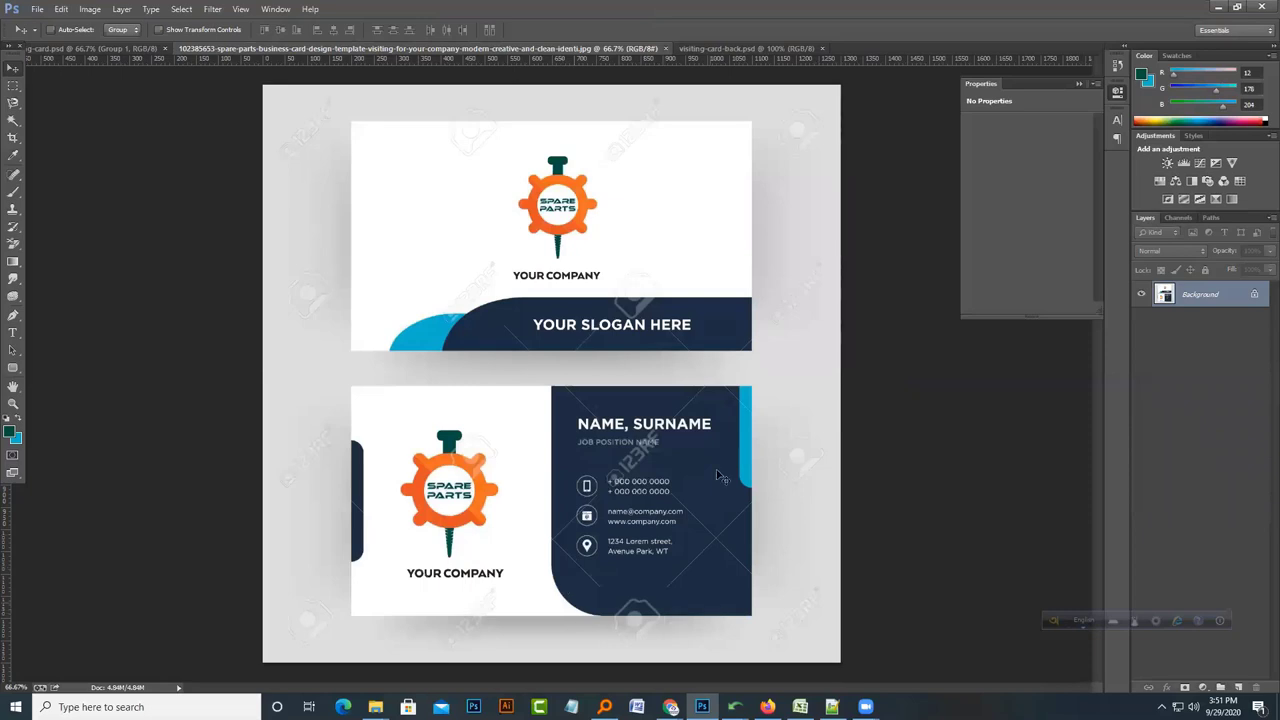
pyautogui.click(80, 50)
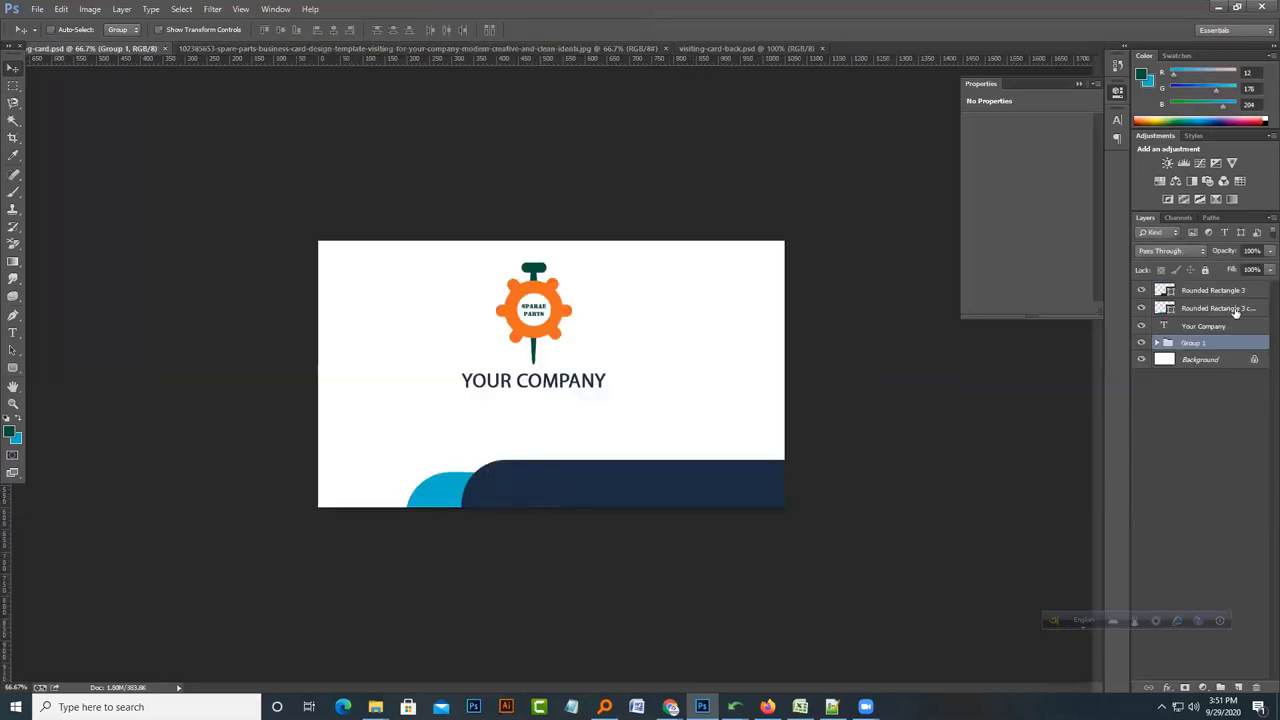
pyautogui.click(1230, 290)
pyautogui.moveTo(549, 491)
pyautogui.mouseDown()
pyautogui.moveTo(626, 85)
pyautogui.moveTo(773, 47)
pyautogui.moveTo(671, 304)
pyautogui.mouseUp()
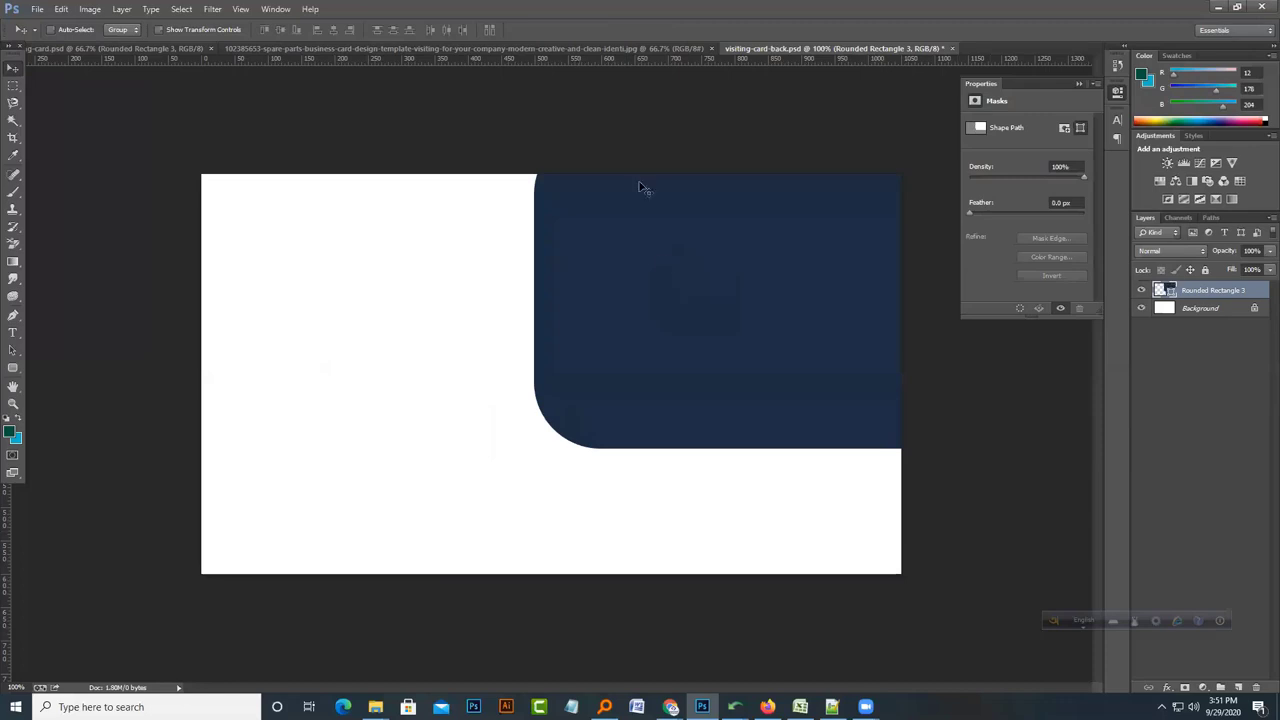
# Step: Stretch the navy panel down to the card back's bottom edge with Free Transform
pyautogui.click(683, 49)
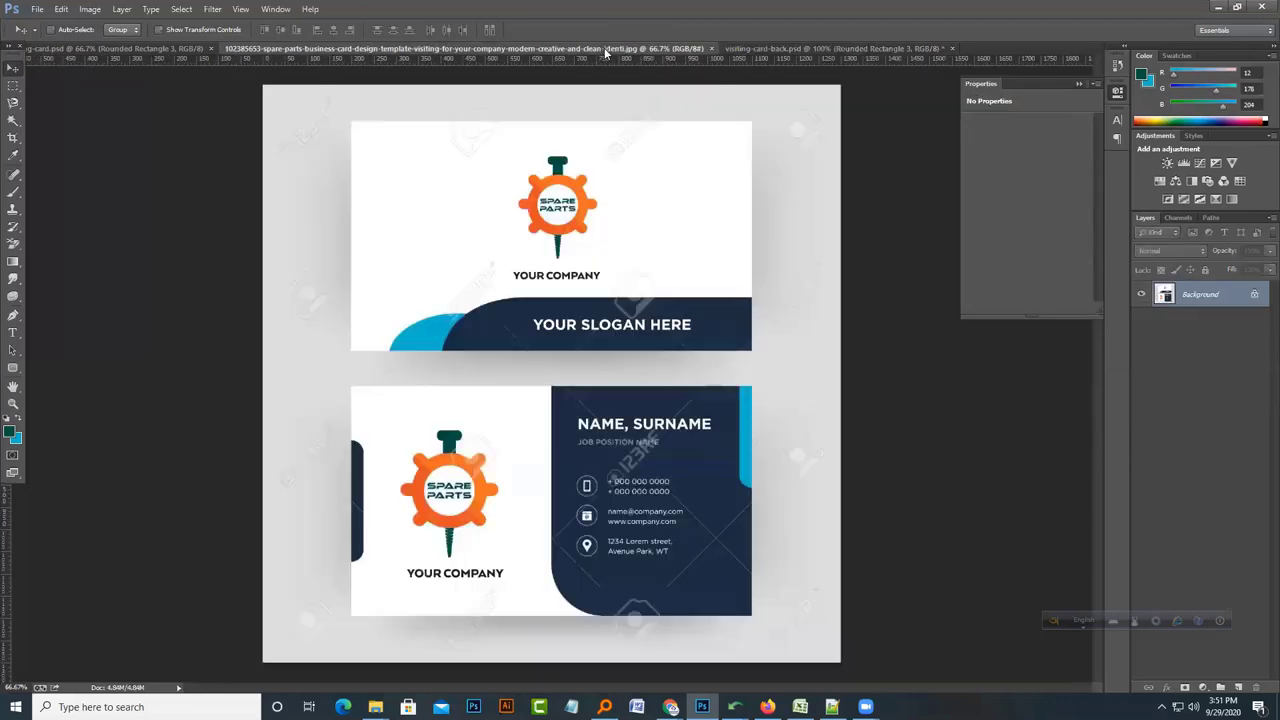
pyautogui.click(790, 48)
pyautogui.hotkey('ctrl', 't')
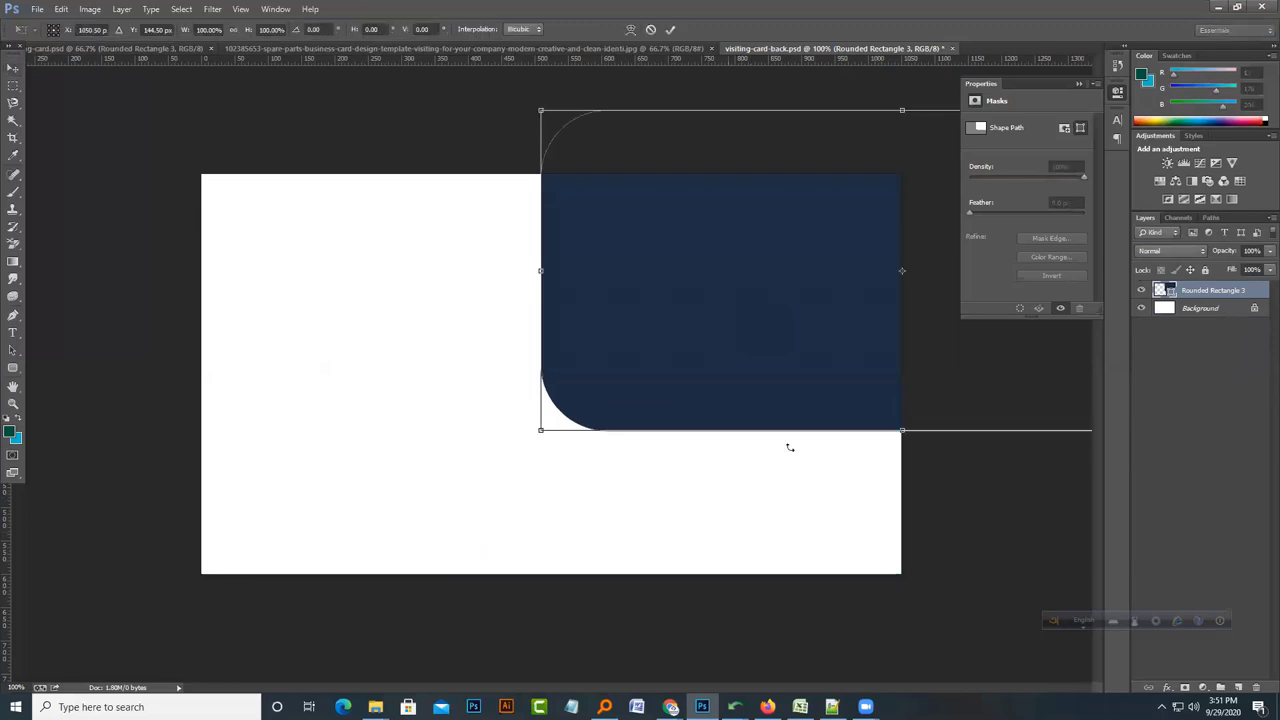
pyautogui.moveTo(902, 430); pyautogui.dragTo(901, 574)
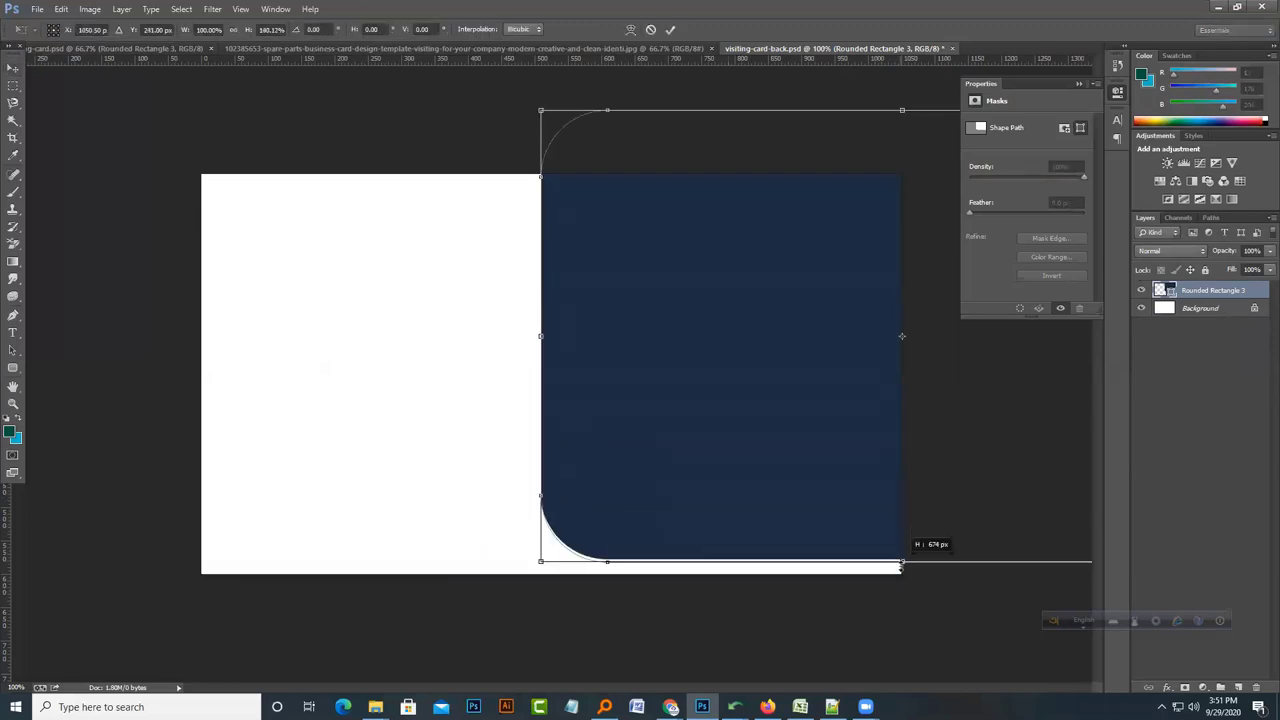
pyautogui.press('Return')
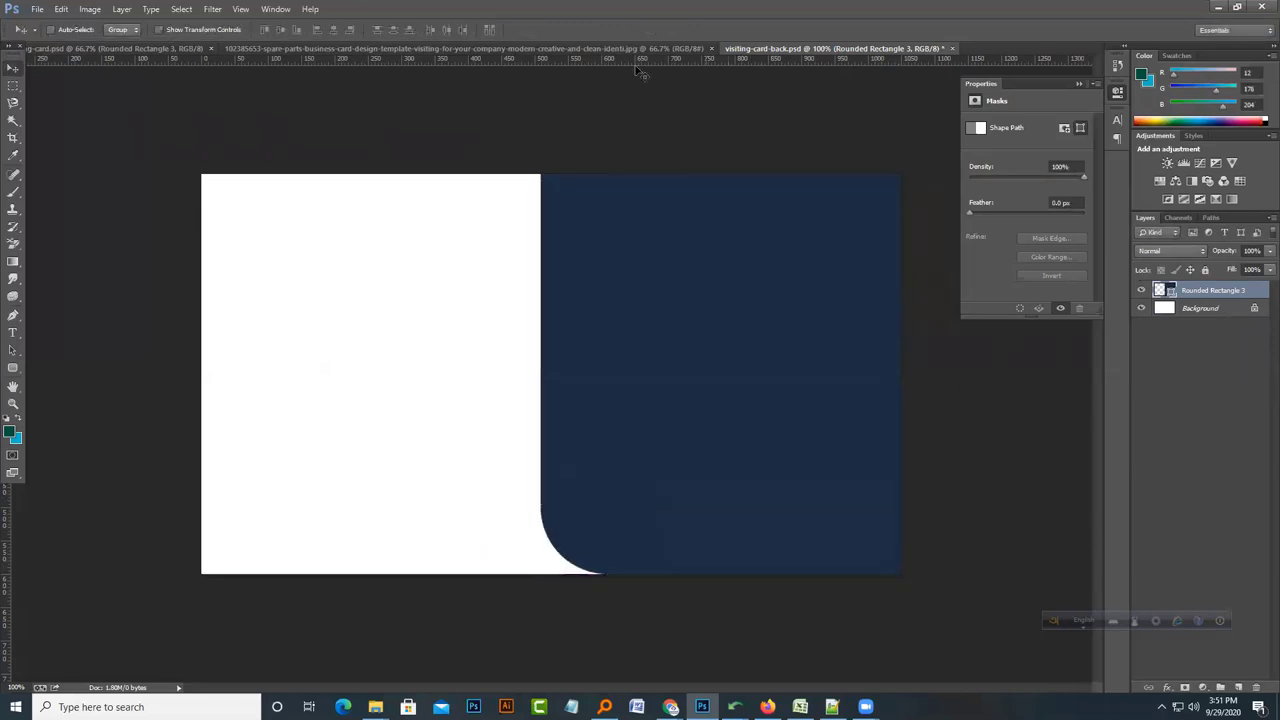
pyautogui.click(625, 47)
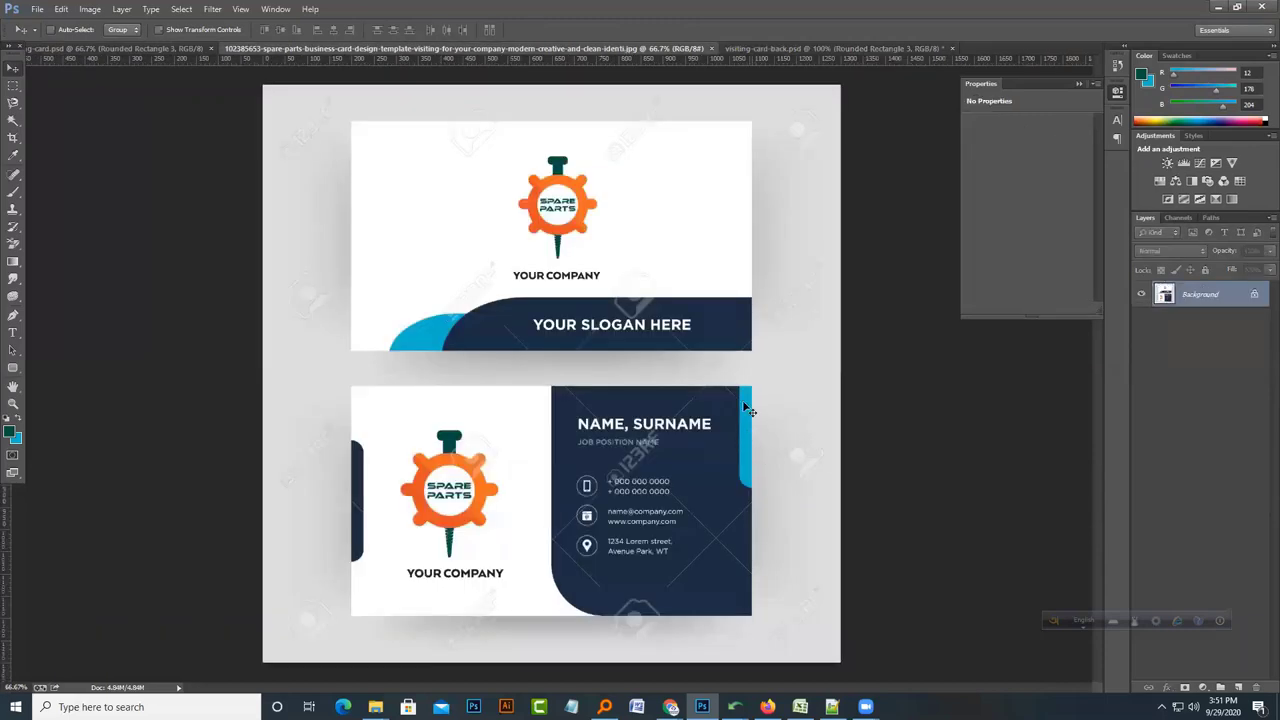
# Step: Copy the cyan strip into the card back and save it with maximum compatibility
pyautogui.click(148, 49)
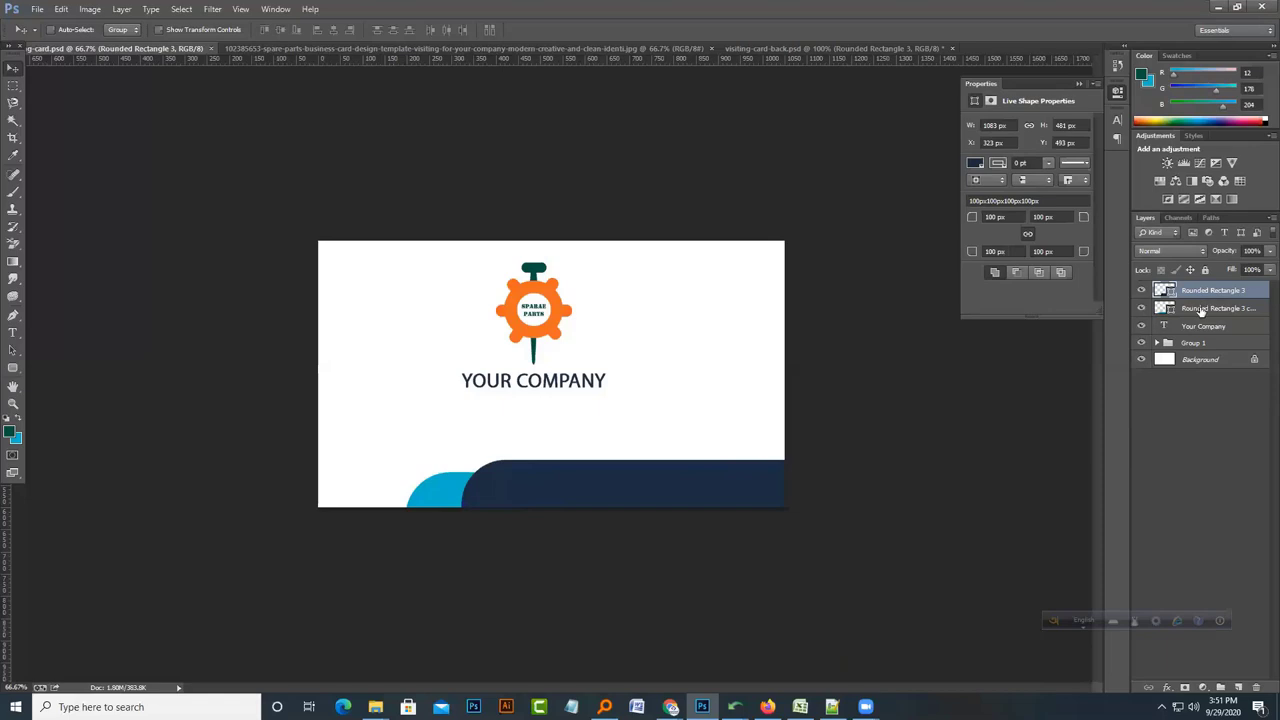
pyautogui.click(1201, 311)
pyautogui.moveTo(500, 477)
pyautogui.mouseDown()
pyautogui.moveTo(716, 37)
pyautogui.moveTo(787, 47)
pyautogui.moveTo(629, 366)
pyautogui.moveTo(940, 262)
pyautogui.moveTo(998, 164)
pyautogui.mouseUp()
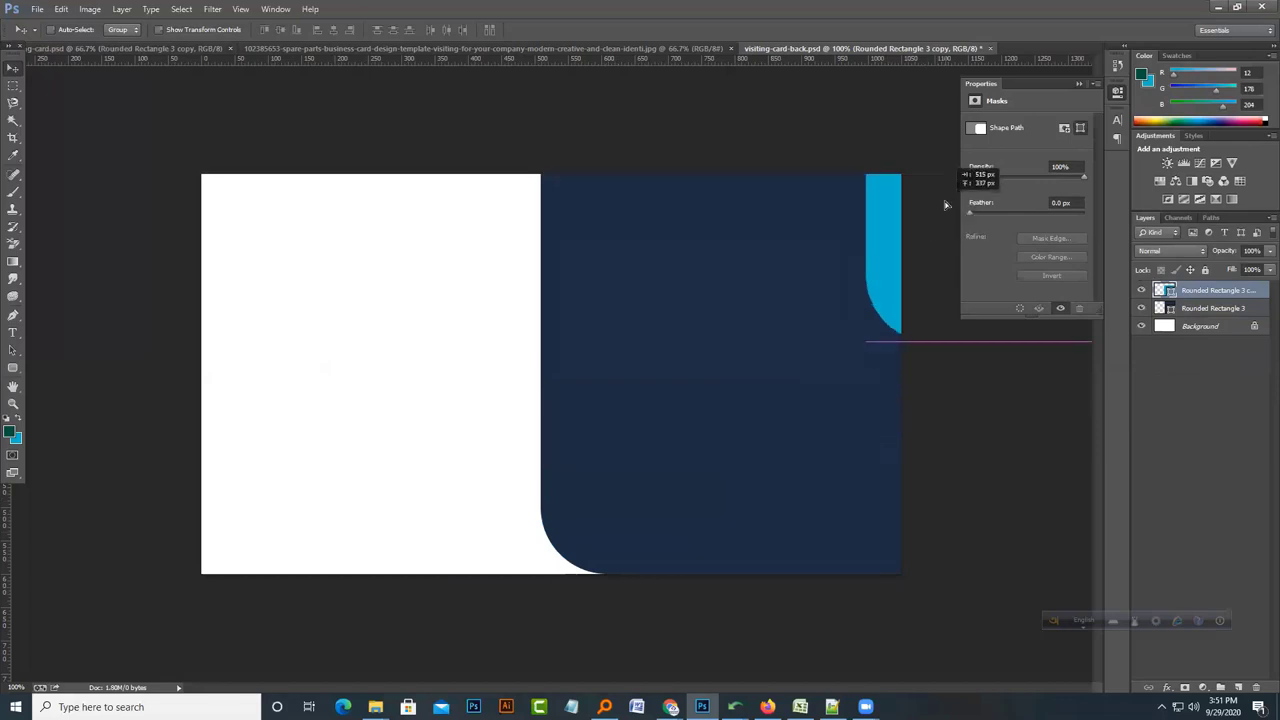
pyautogui.hotkey('ctrl', 's')
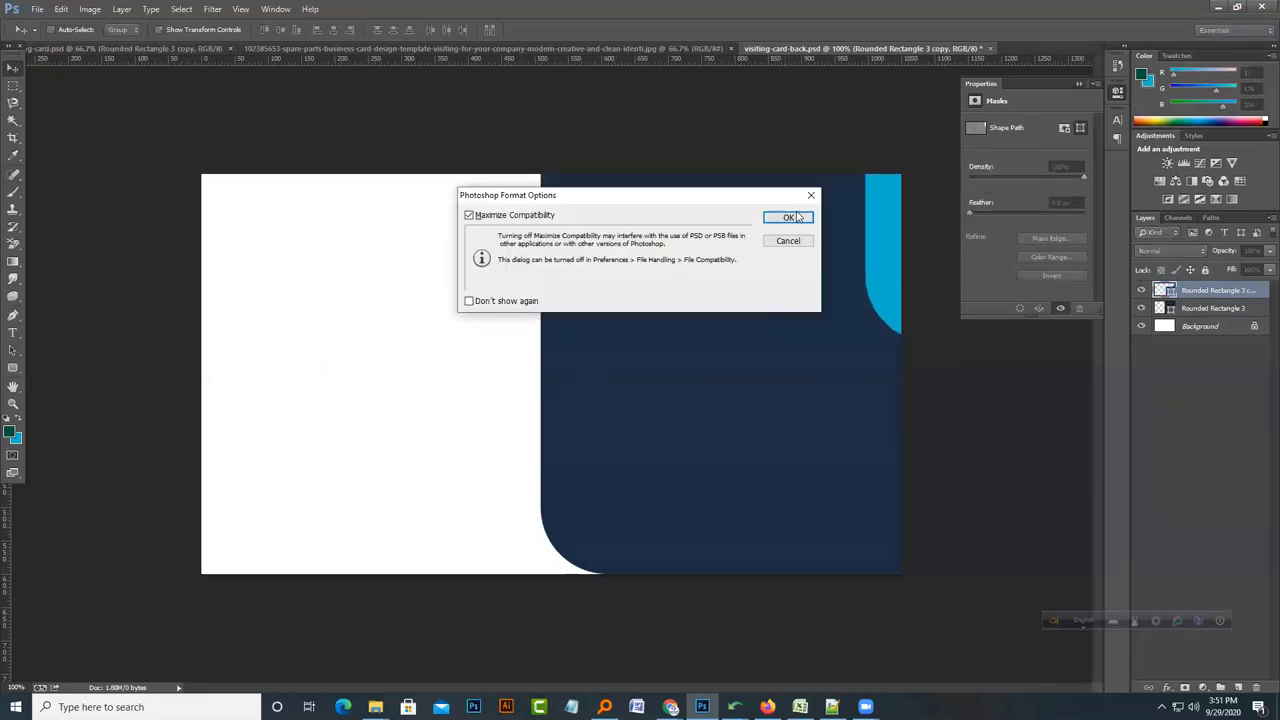
pyautogui.click(790, 217)
# Step: Check the reference mockup, then drag the logo group from the front card toward the card back
pyautogui.click(641, 44)
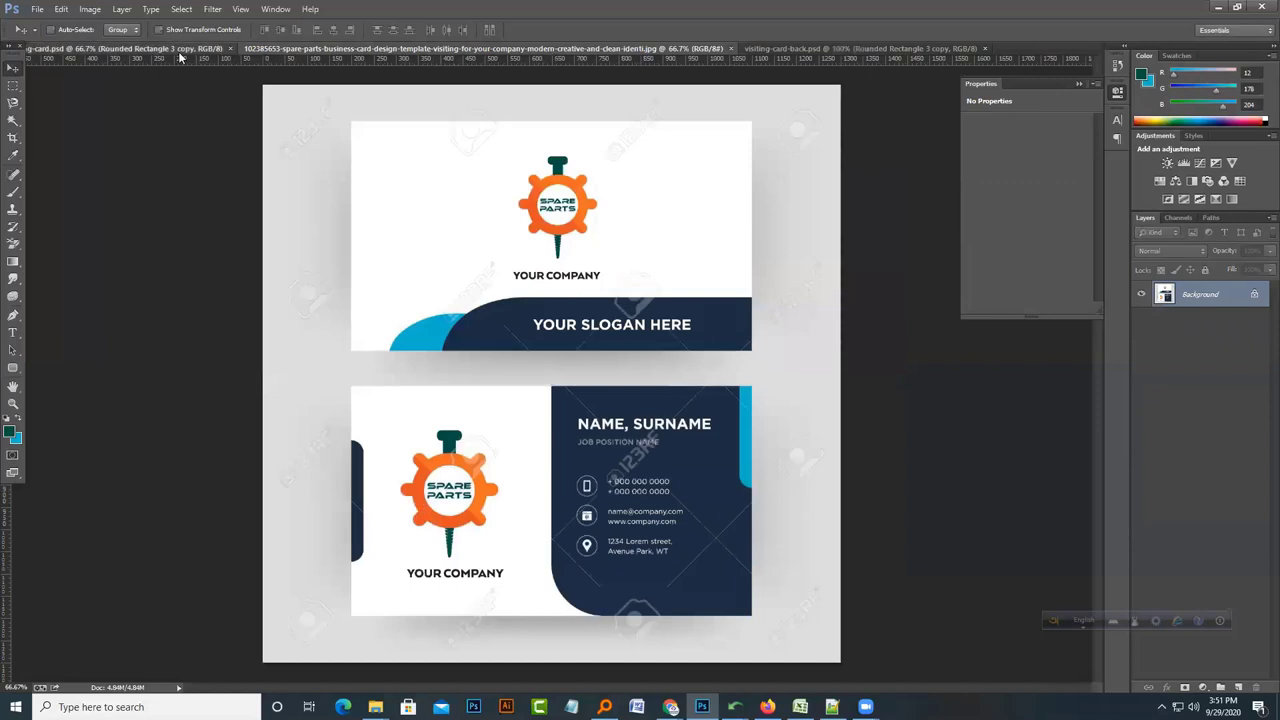
pyautogui.click(130, 48)
pyautogui.moveTo(550, 312); pyautogui.dragTo(958, 57)
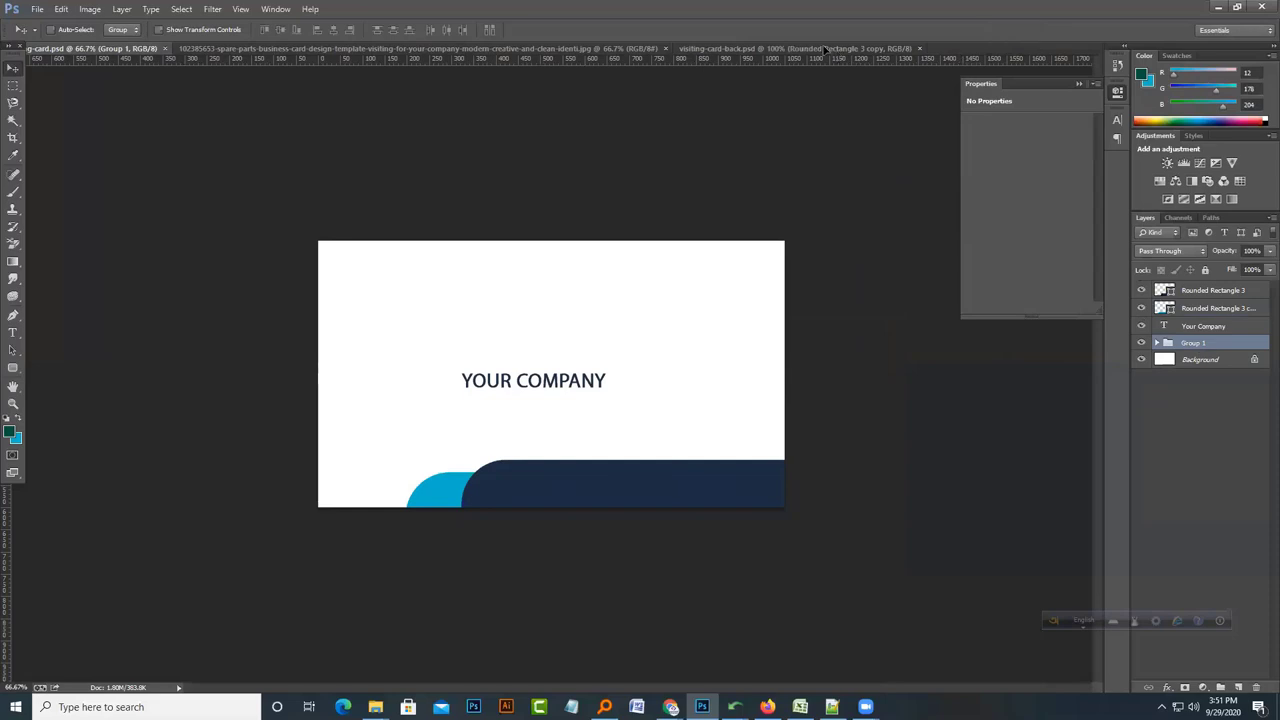
# Step: Drop the spare-parts gear logo onto the card back's white left half
pyautogui.moveTo(958, 57); pyautogui.dragTo(447, 296)
pyautogui.click(630, 48)
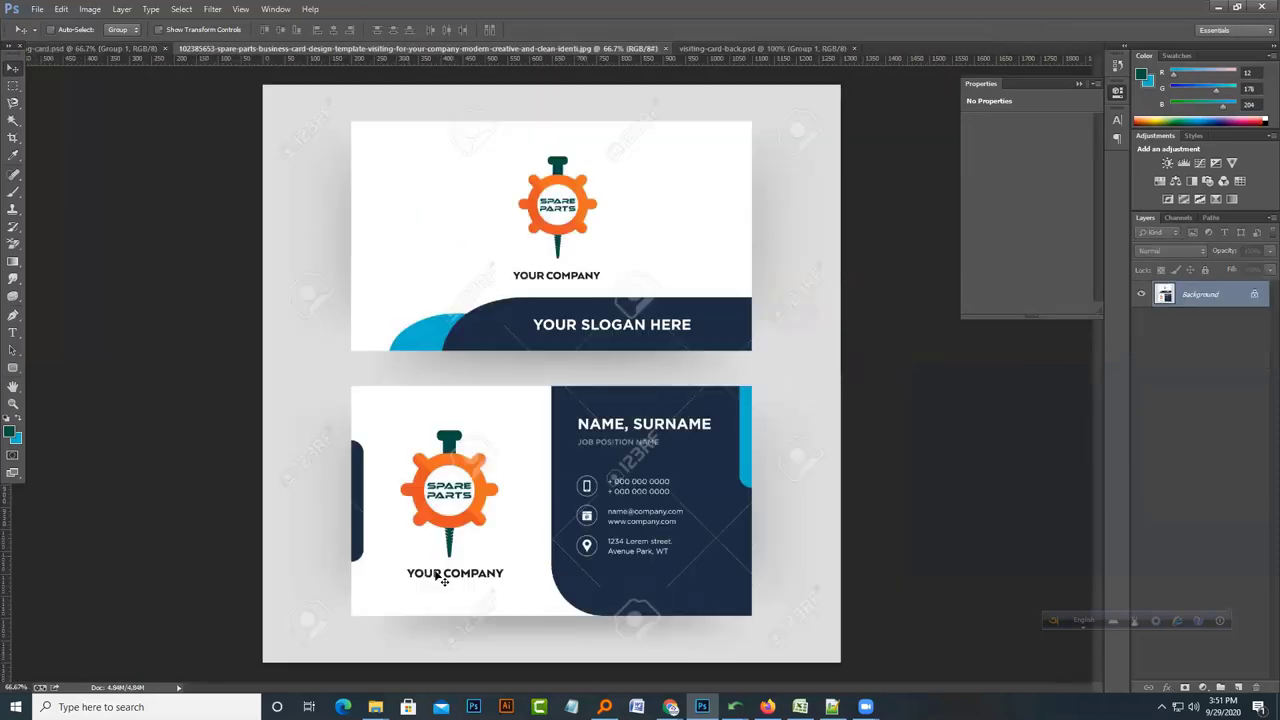
pyautogui.click(760, 48)
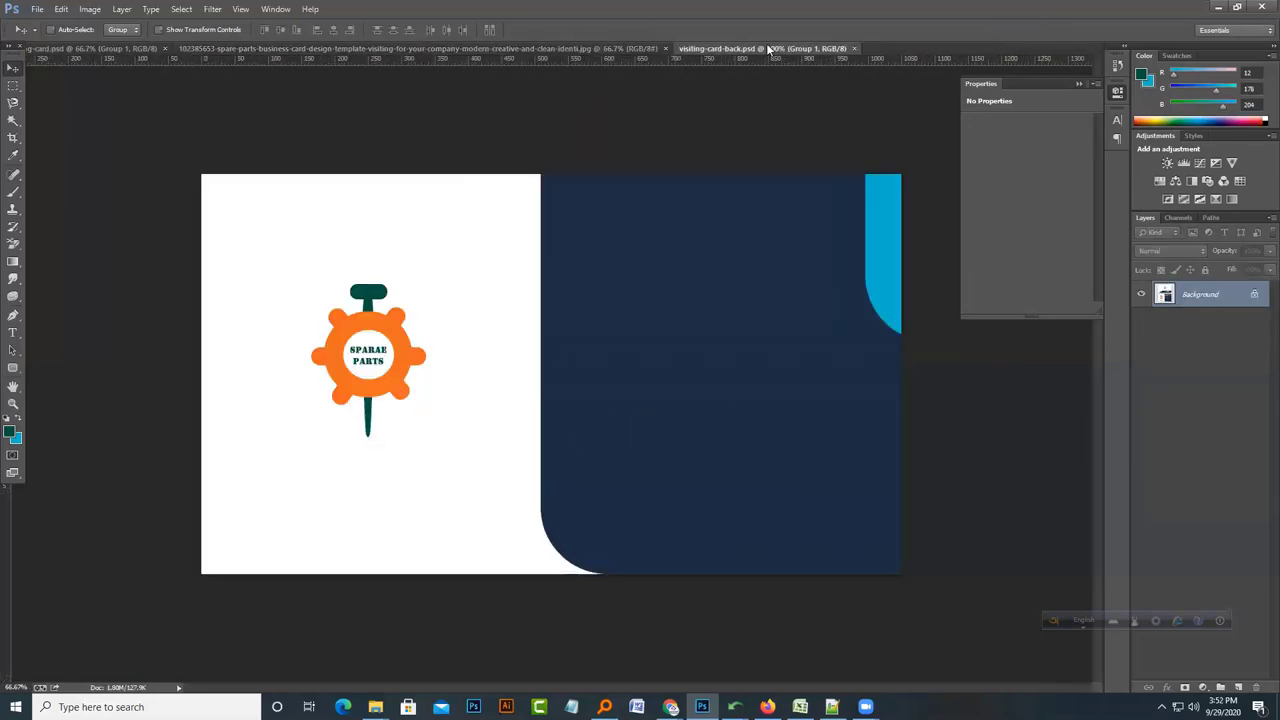
# Step: Copy the YOUR COMPANY text beneath the logo on the card back and save it
pyautogui.click(143, 50)
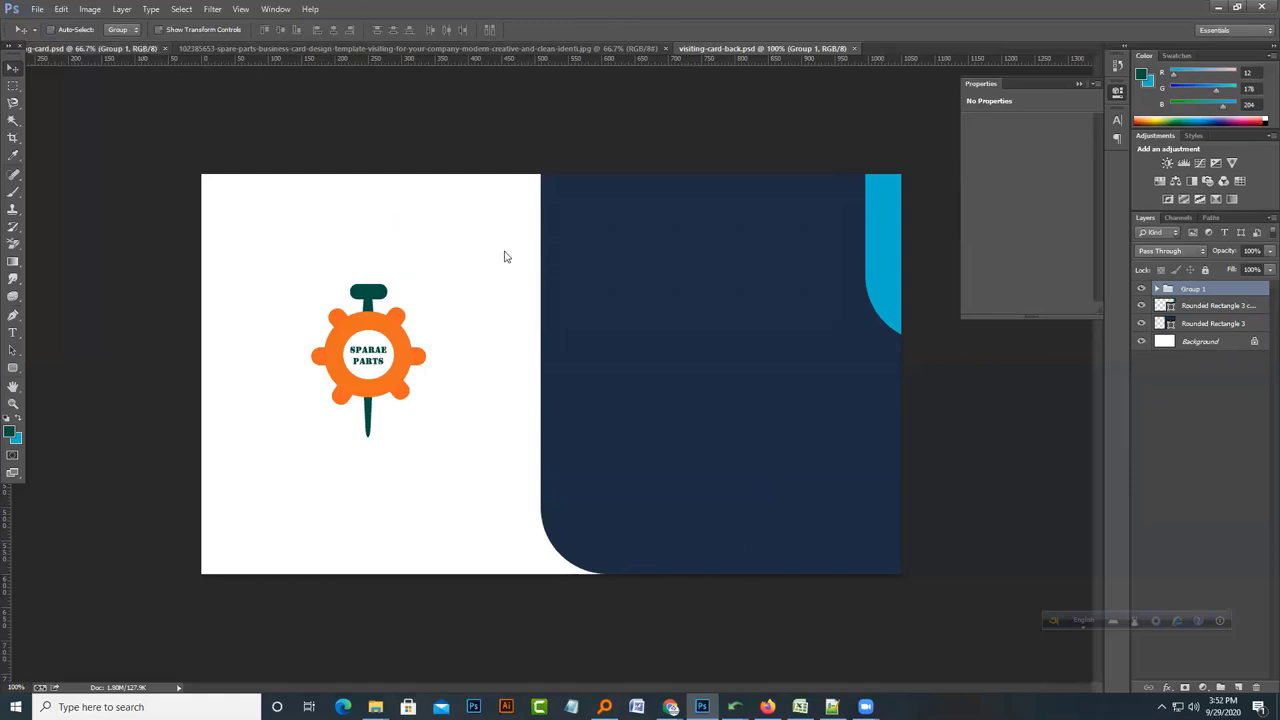
pyautogui.click(1209, 330)
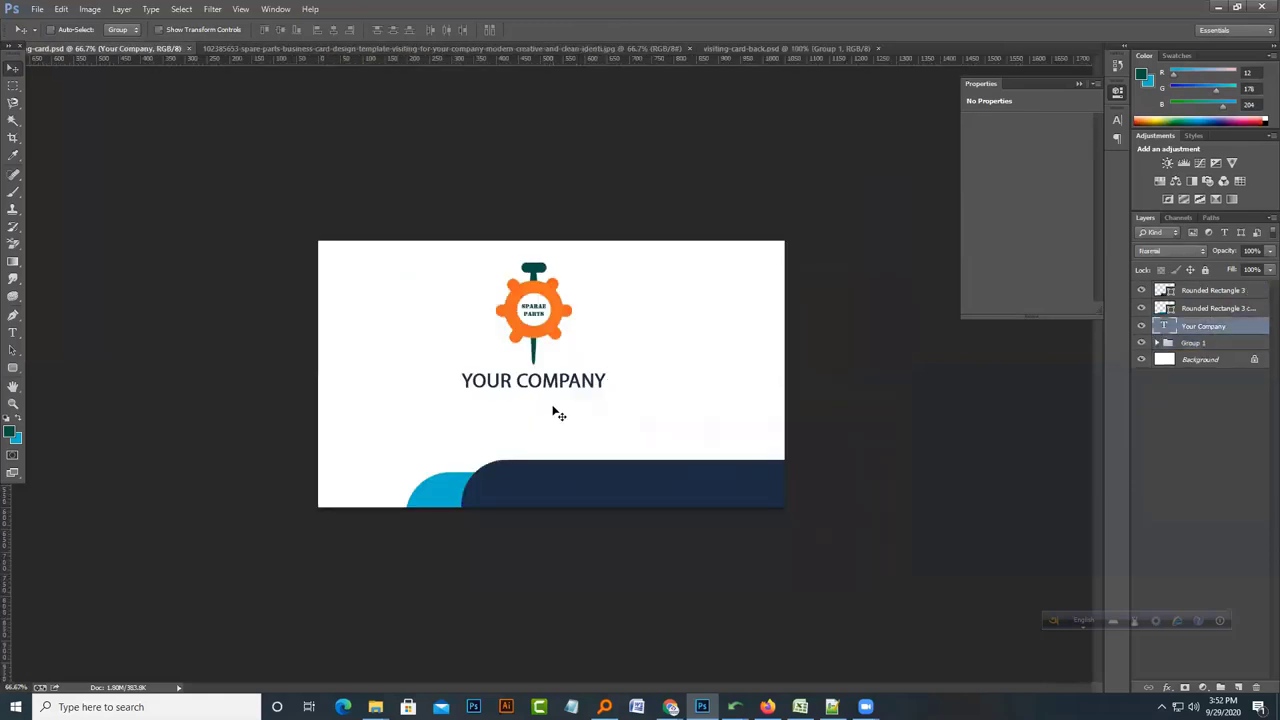
pyautogui.moveTo(553, 390)
pyautogui.mouseDown()
pyautogui.moveTo(793, 57)
pyautogui.moveTo(380, 480)
pyautogui.moveTo(412, 468)
pyautogui.mouseUp()
pyautogui.hotkey('ctrl', 's')
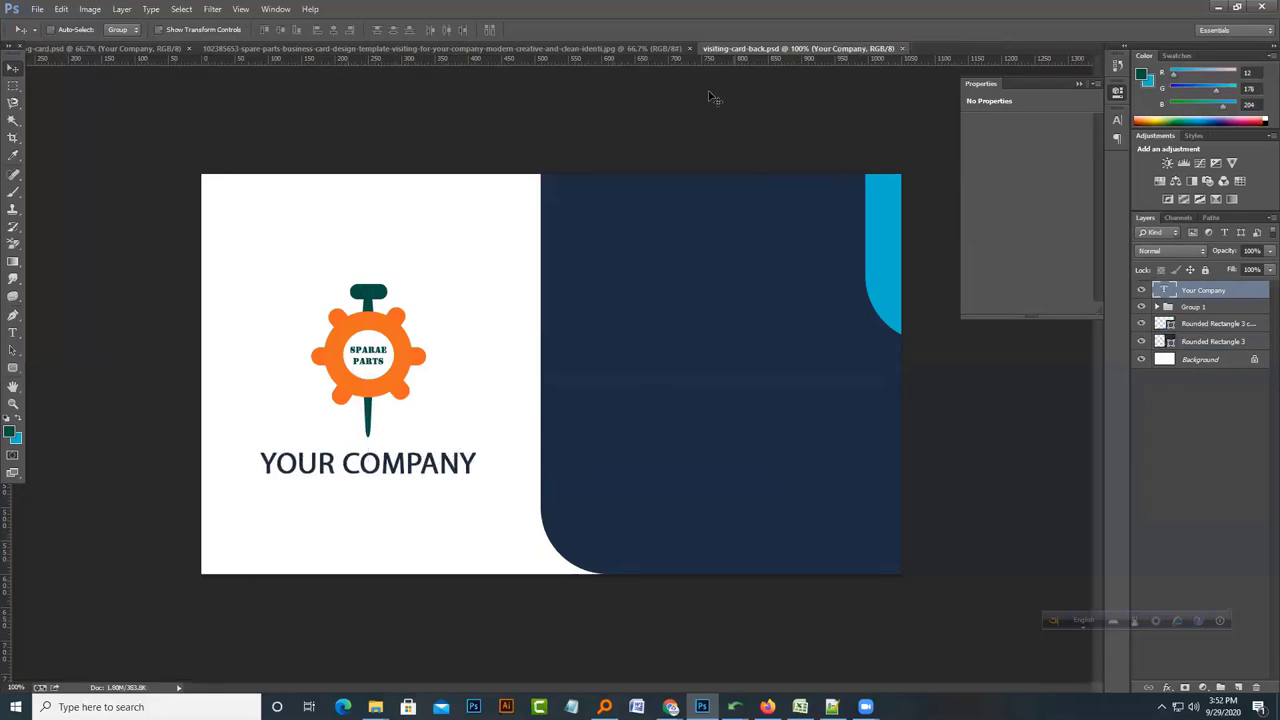
pyautogui.click(124, 48)
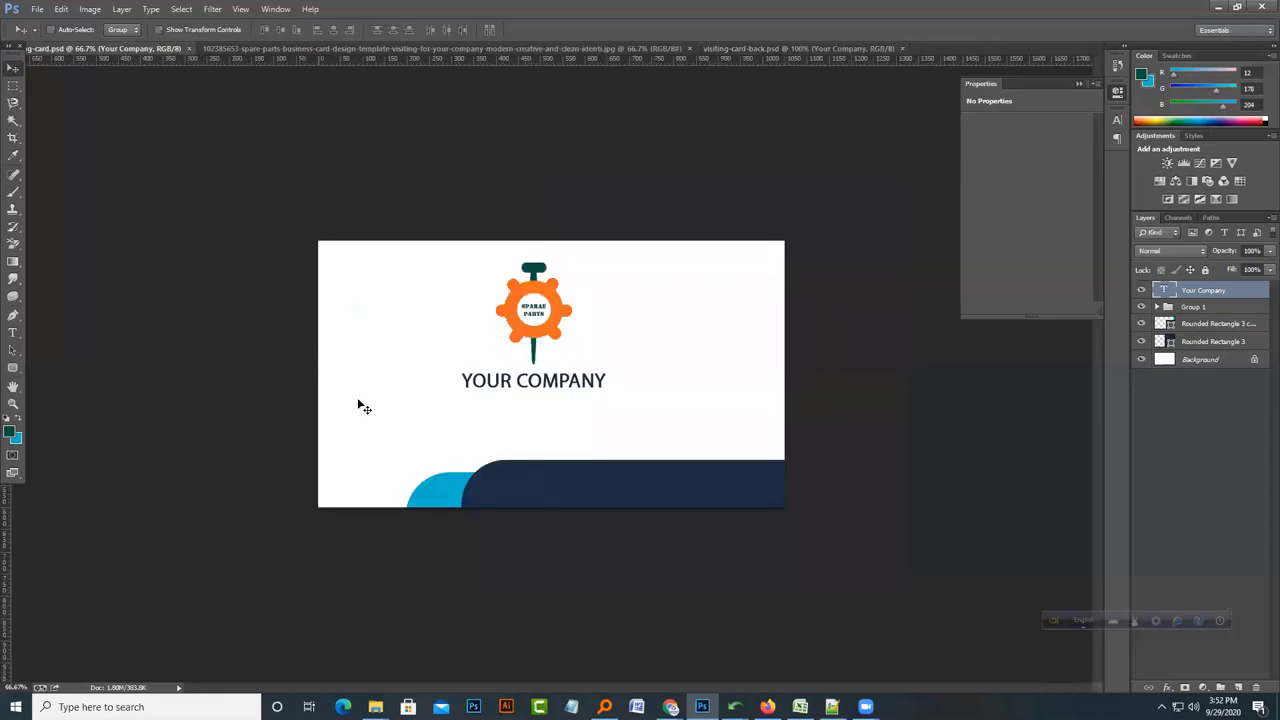
pyautogui.click(418, 49)
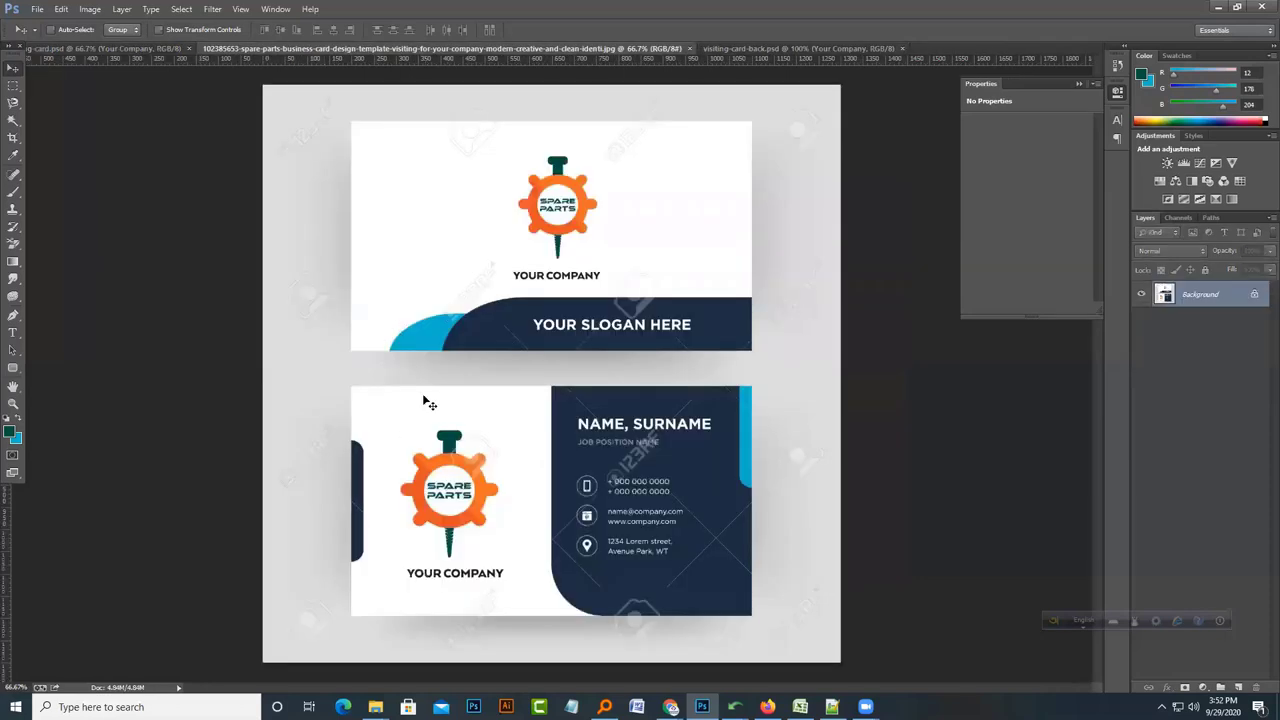
pyautogui.click(778, 51)
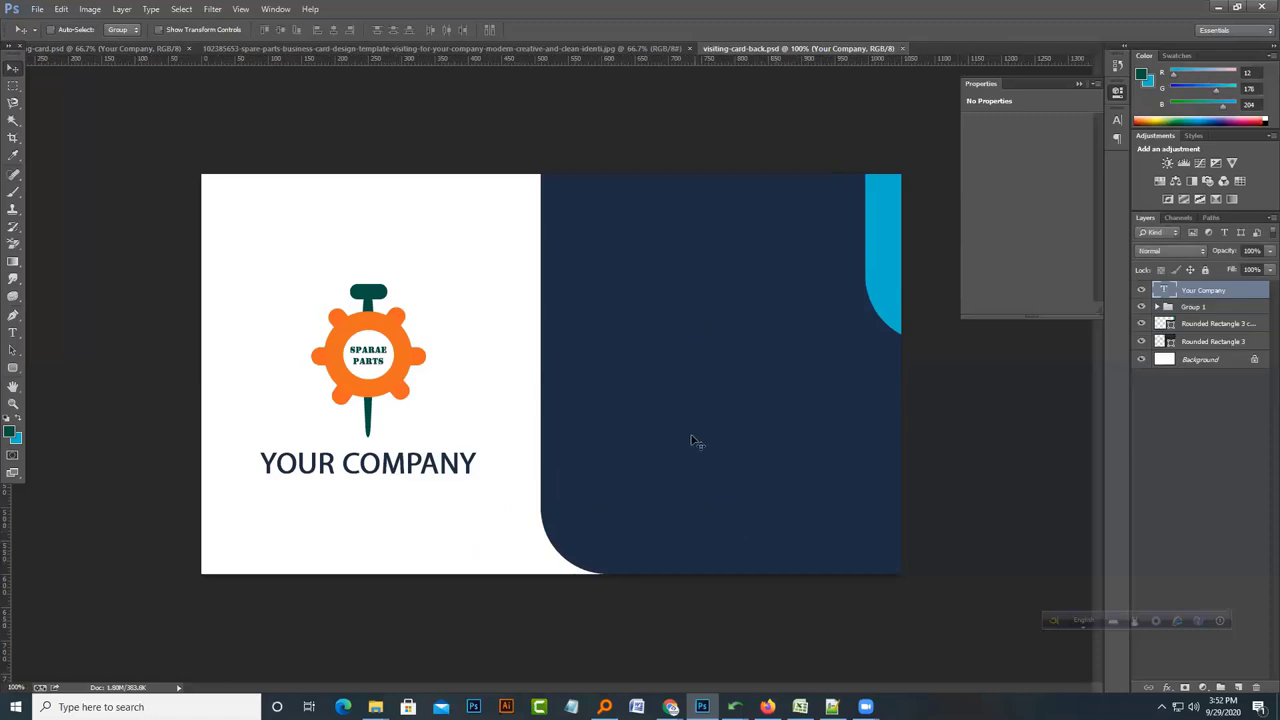
# Step: Duplicate the navy panel and shrink it into a short narrow tab at the left edge beside the logo
pyautogui.click(1218, 341)
pyautogui.moveTo(812, 479); pyautogui.dragTo(472, 421)
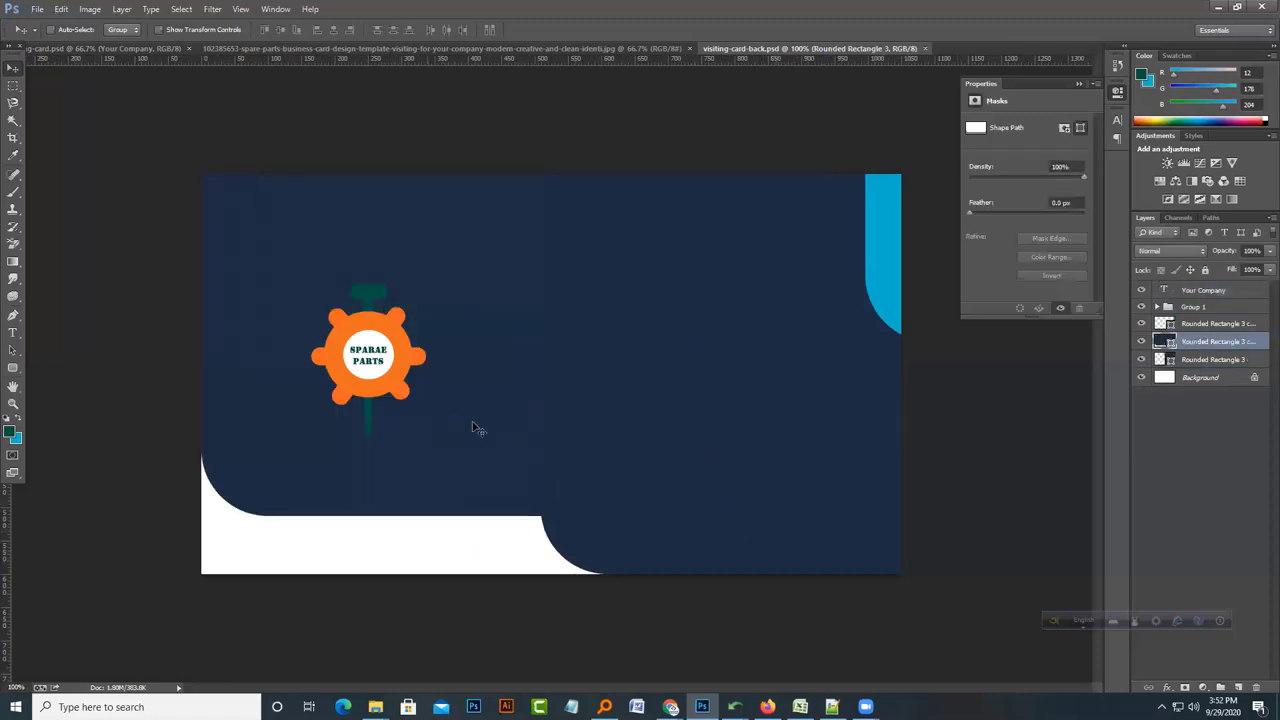
pyautogui.hotkey('ctrl', 't')
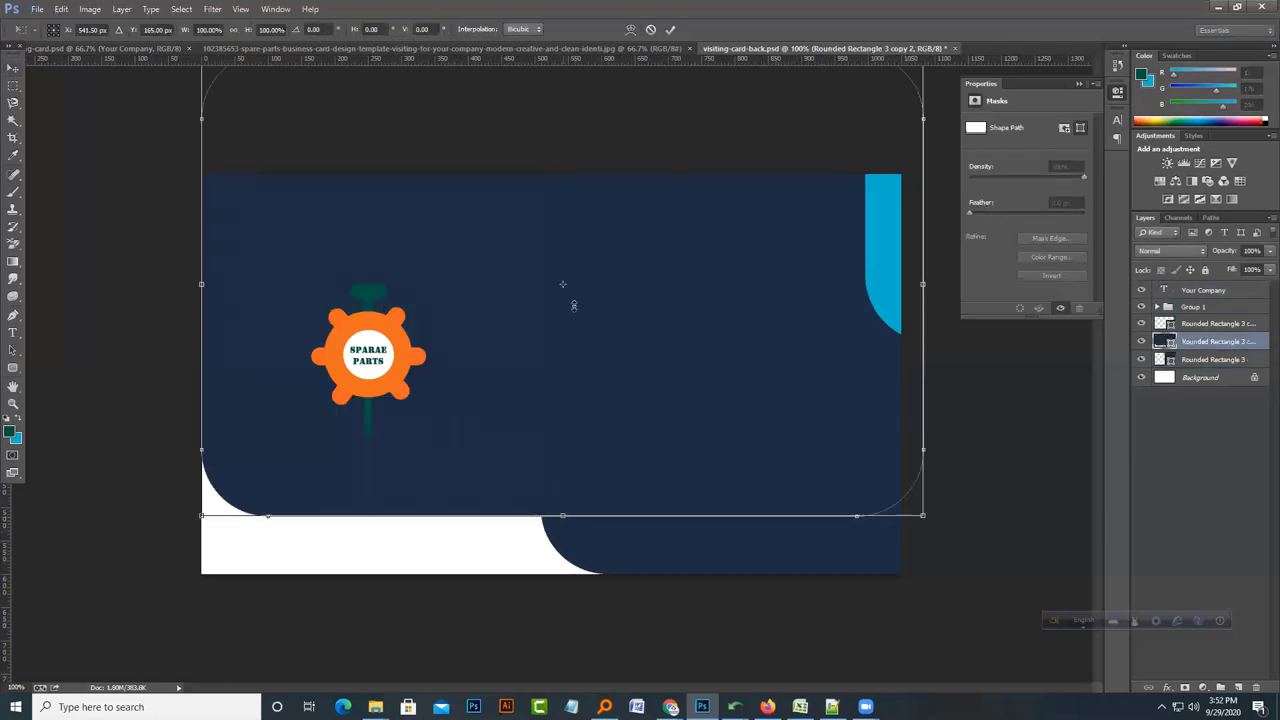
pyautogui.moveTo(573, 305); pyautogui.dragTo(562, 285)
pyautogui.moveTo(557, 229); pyautogui.dragTo(557, 442)
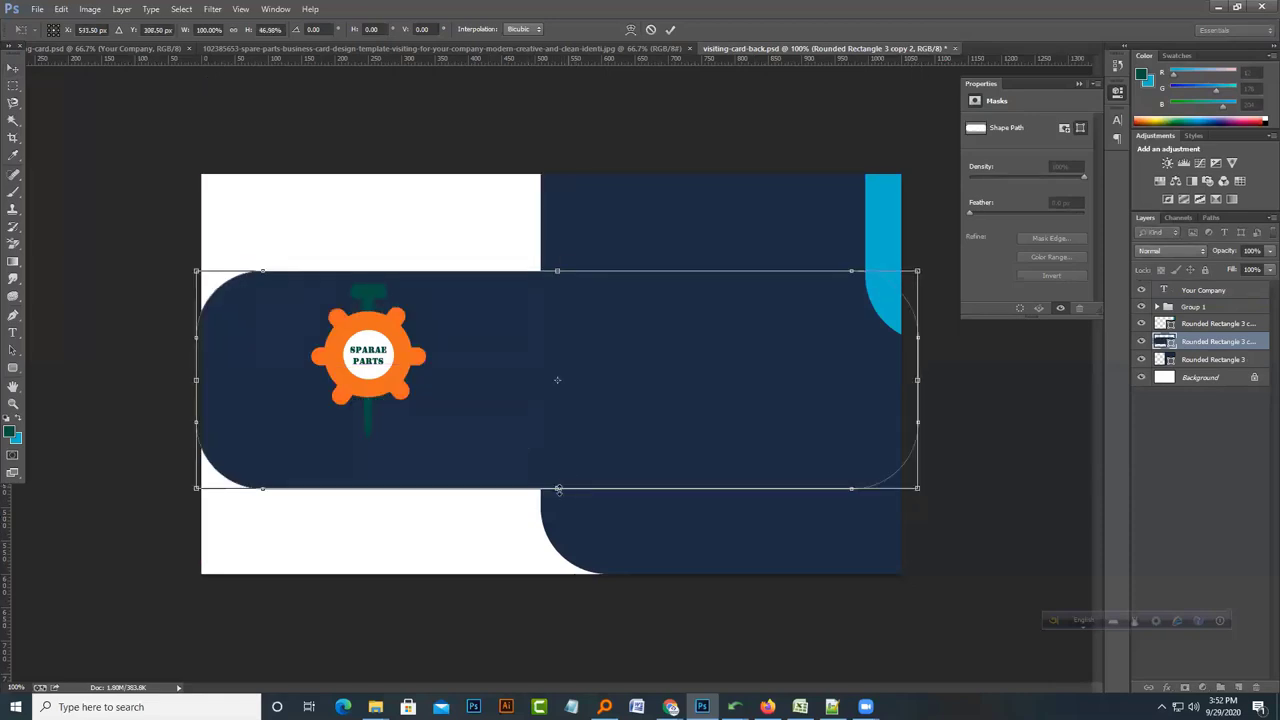
pyautogui.moveTo(558, 489); pyautogui.dragTo(558, 462)
pyautogui.moveTo(917, 379); pyautogui.dragTo(183, 377)
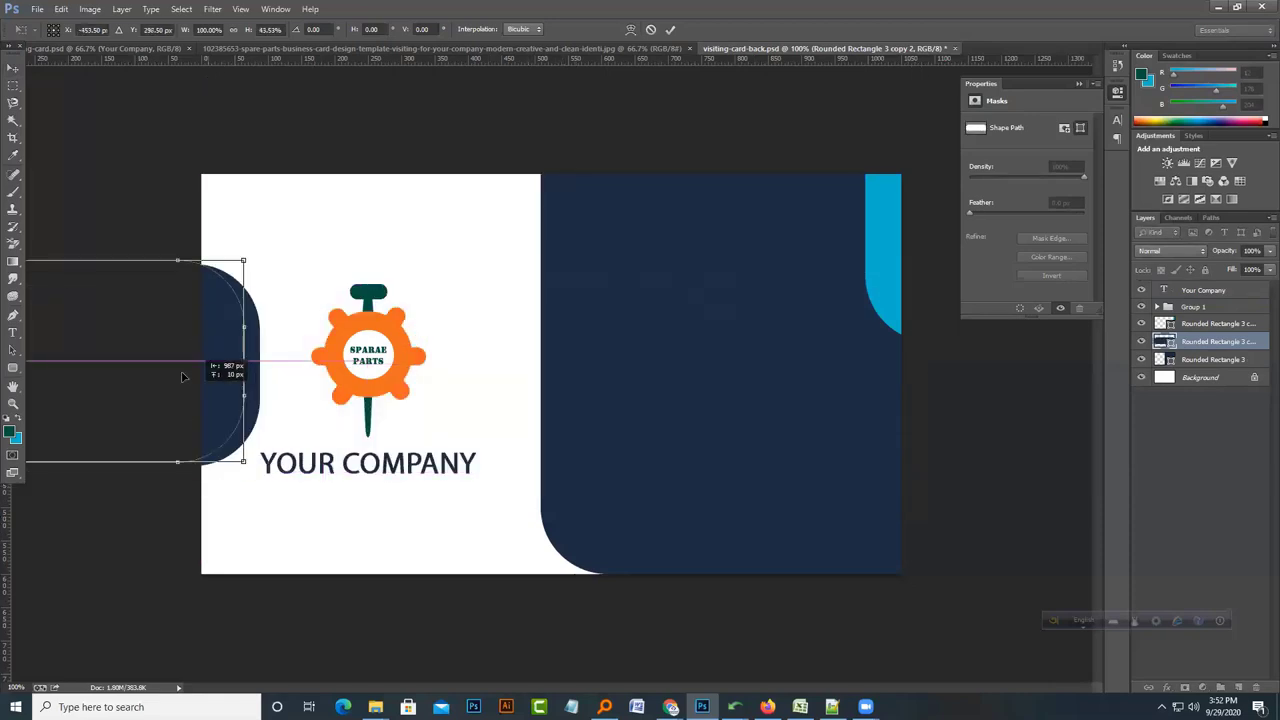
pyautogui.press('Return')
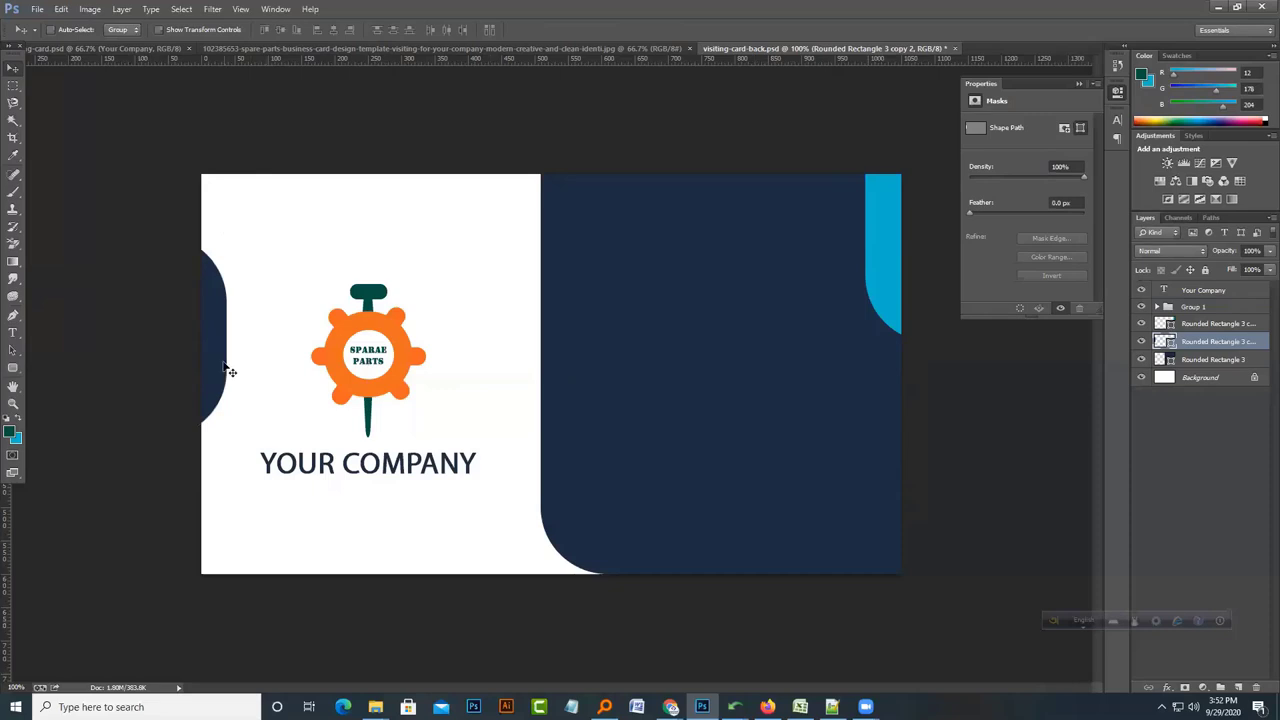
pyautogui.moveTo(229, 371); pyautogui.dragTo(234, 406)
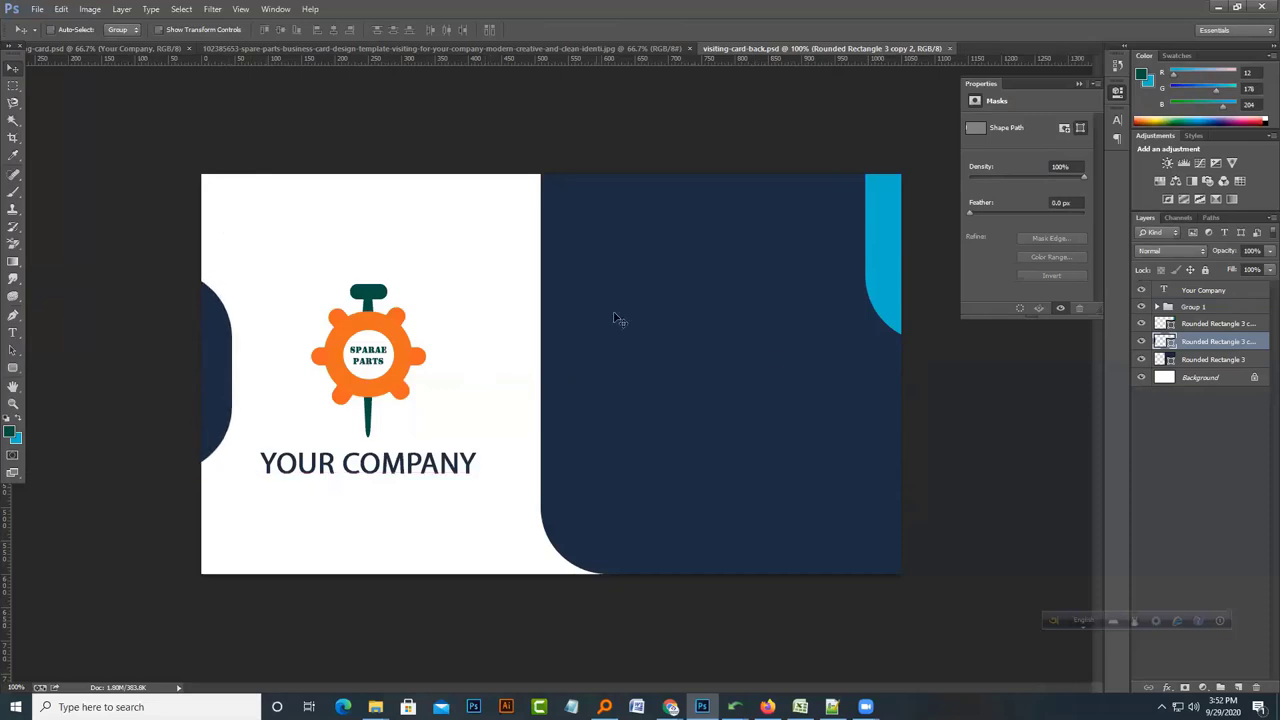
pyautogui.click(144, 48)
# Step: Zoom into the reference mockup, then discard a stray empty text entry and add a new layer
pyautogui.click(290, 48)
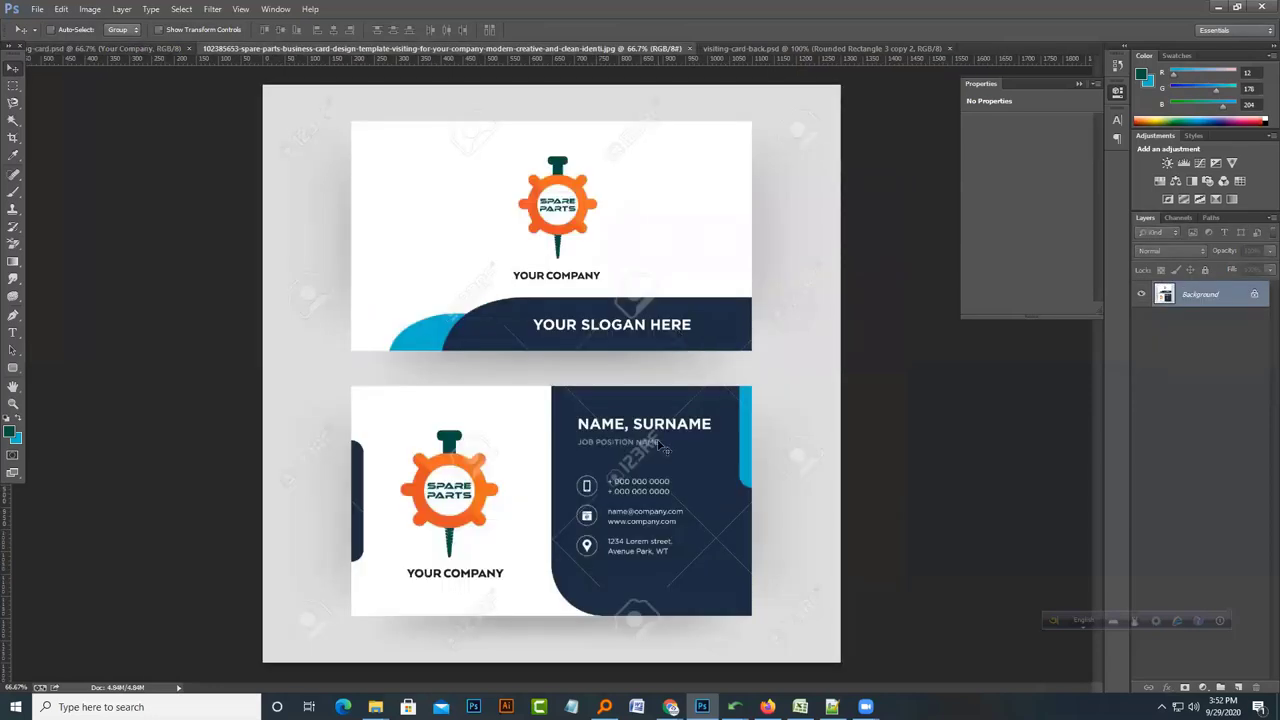
pyautogui.hotkey('ctrl', '+')
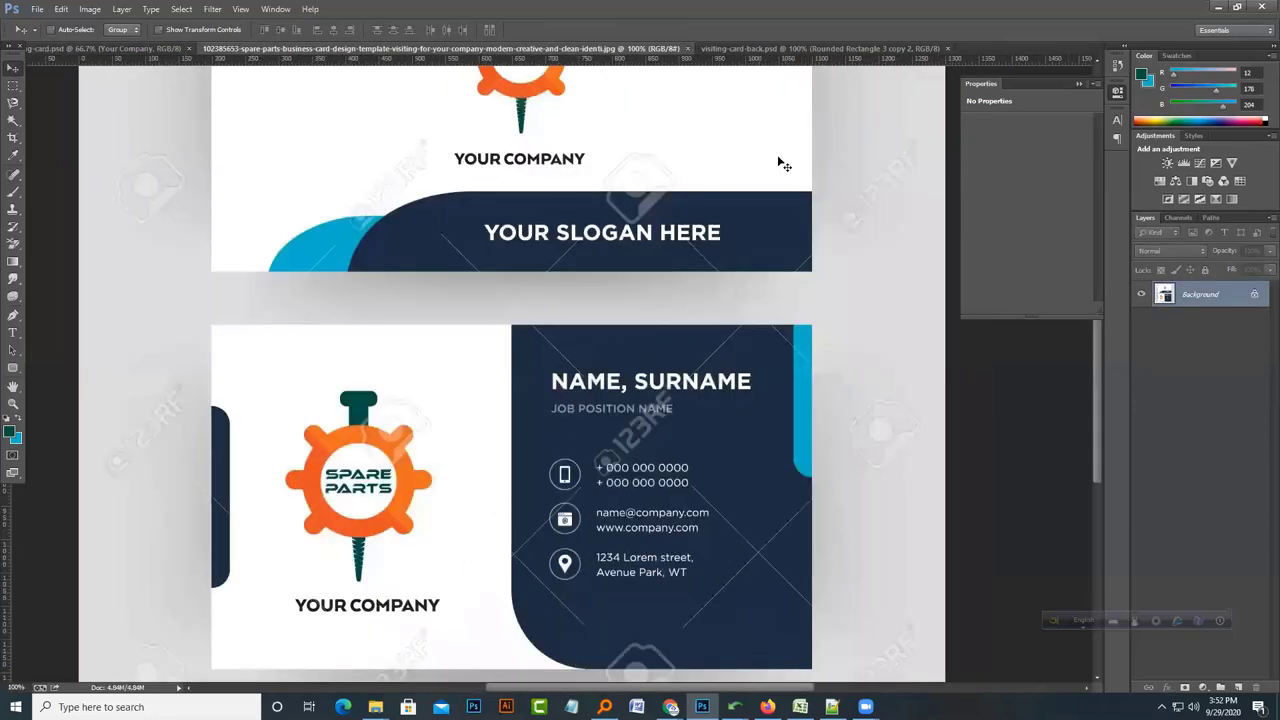
pyautogui.click(829, 48)
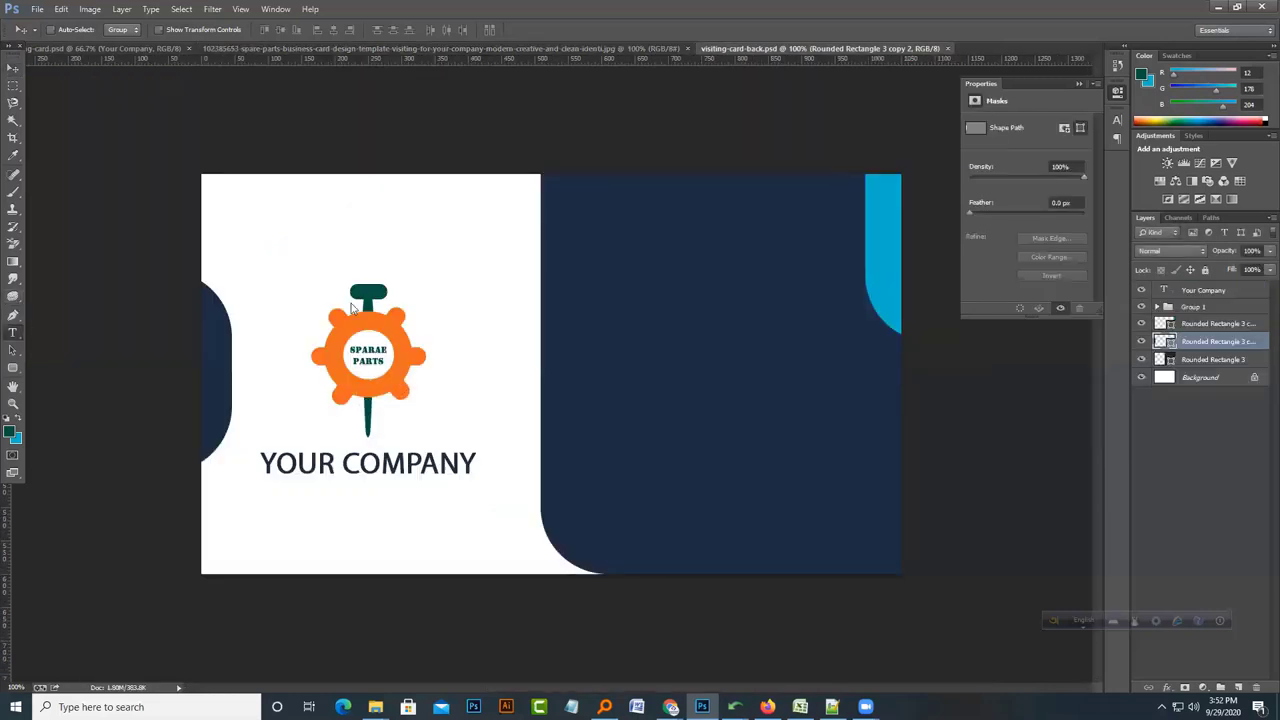
pyautogui.click(13, 332)
pyautogui.click(587, 248)
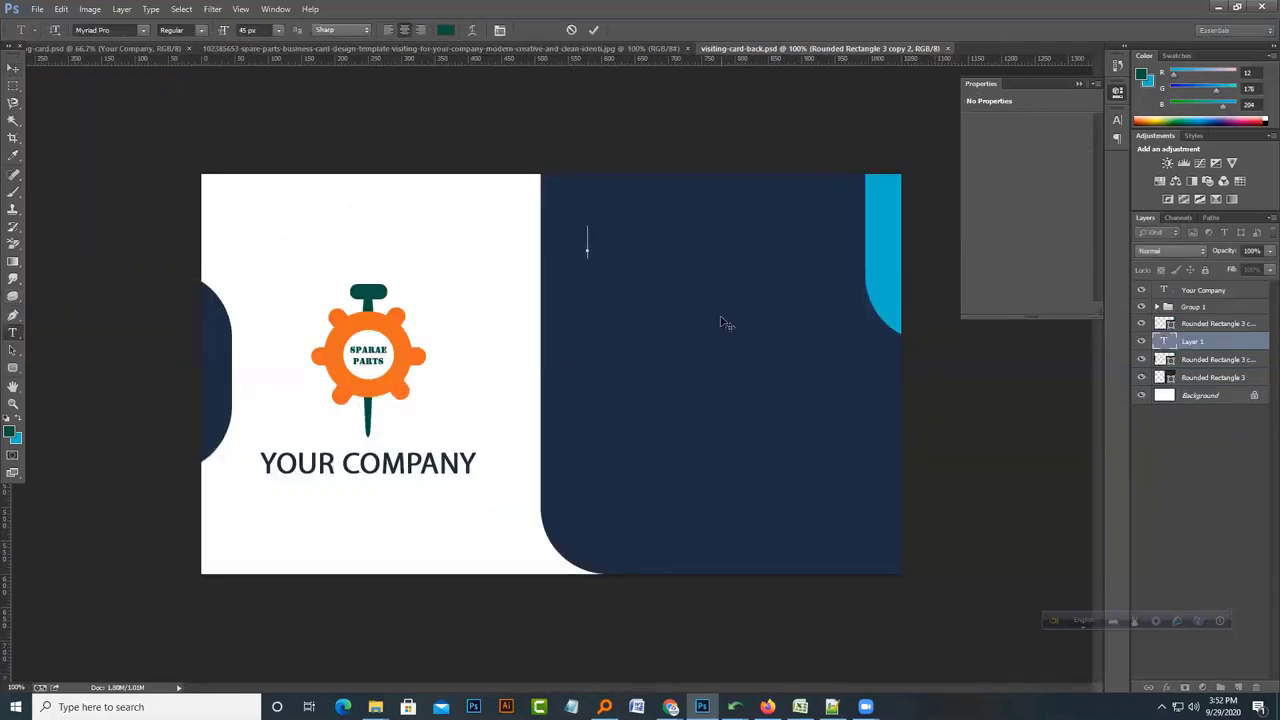
pyautogui.press('Escape')
pyautogui.click(1215, 290)
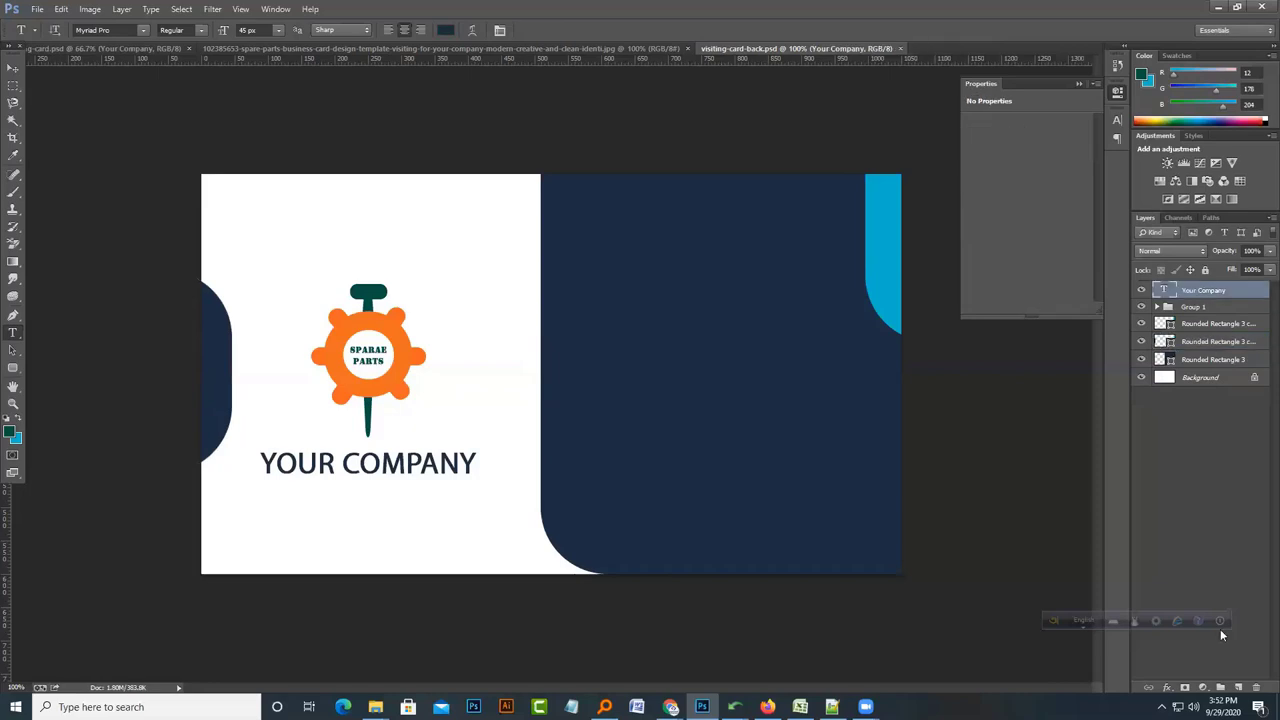
pyautogui.click(1238, 687)
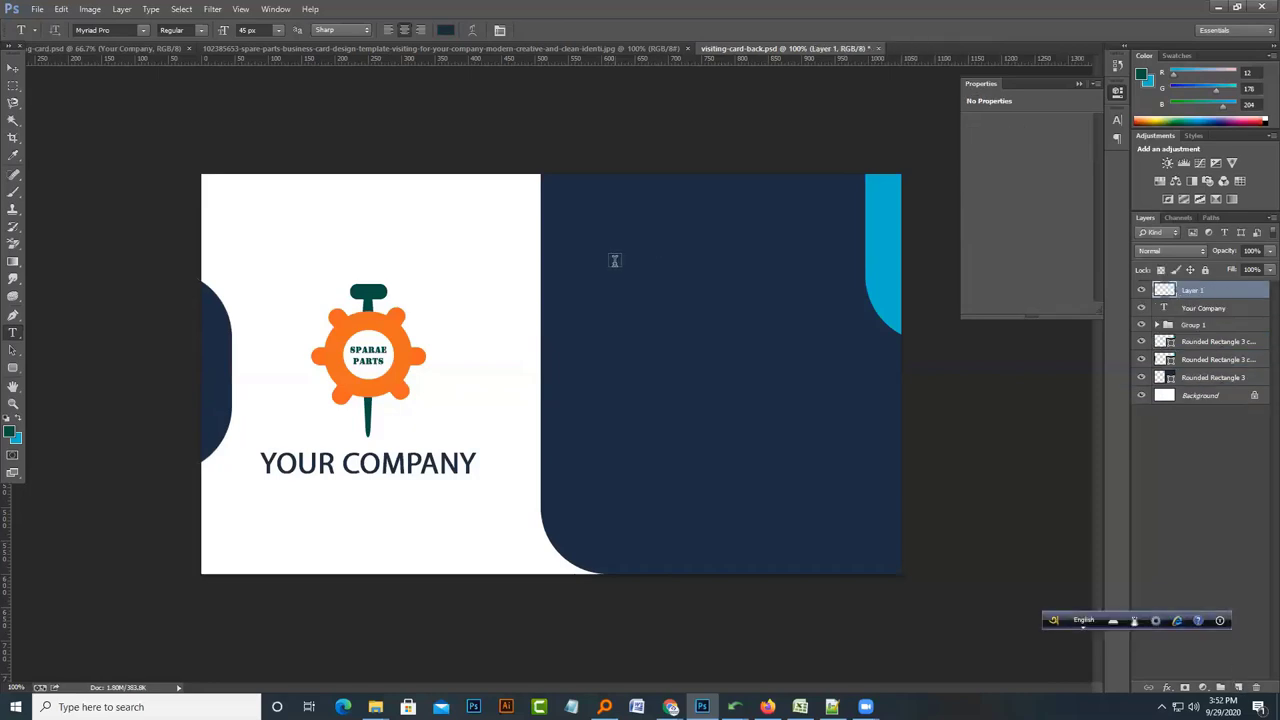
# Step: Type NAME, SURNAME in white #ffffff and move it to the top of the navy panel
pyautogui.click(614, 260)
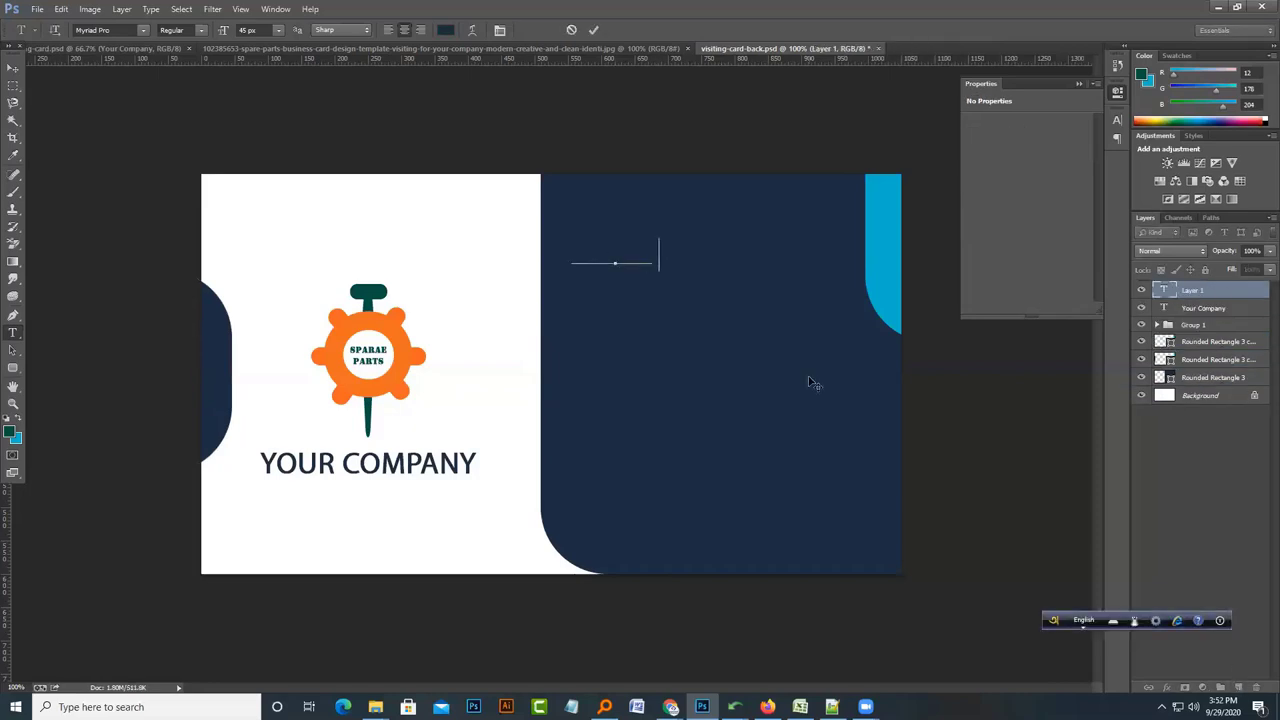
pyautogui.write('ERE')
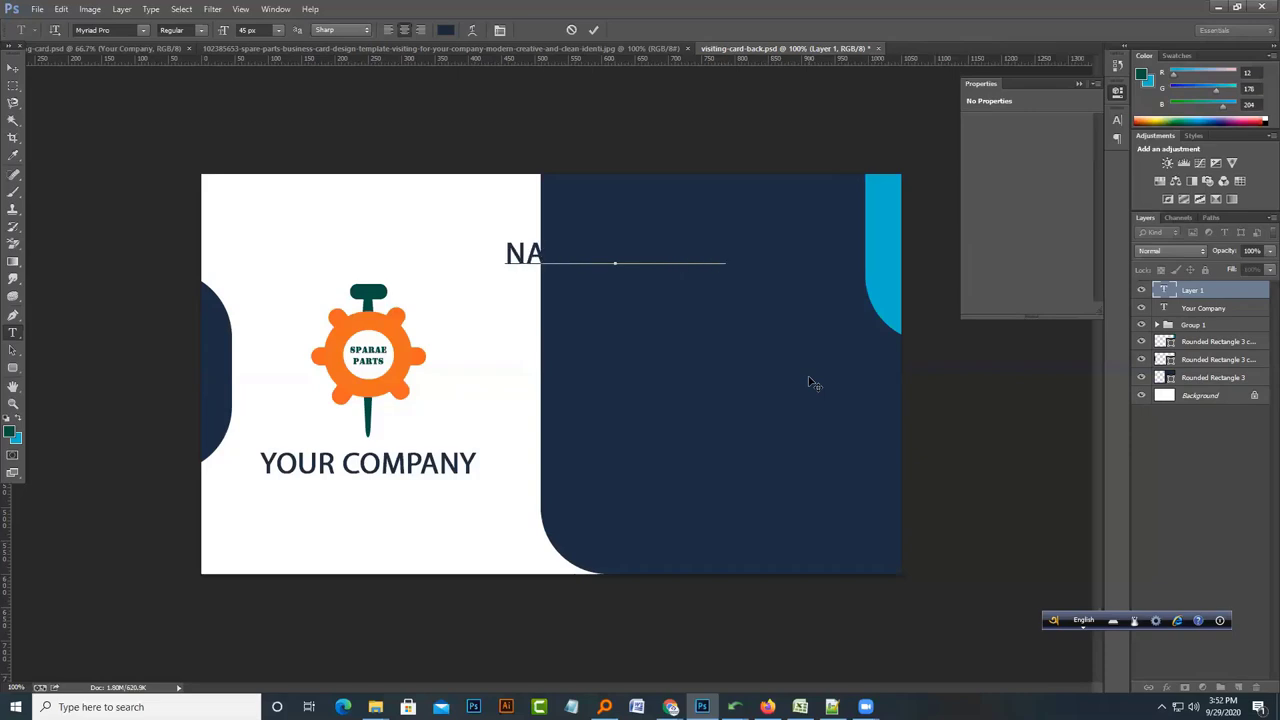
pyautogui.hotkey('ctrl', 'a')
pyautogui.click(446, 30)
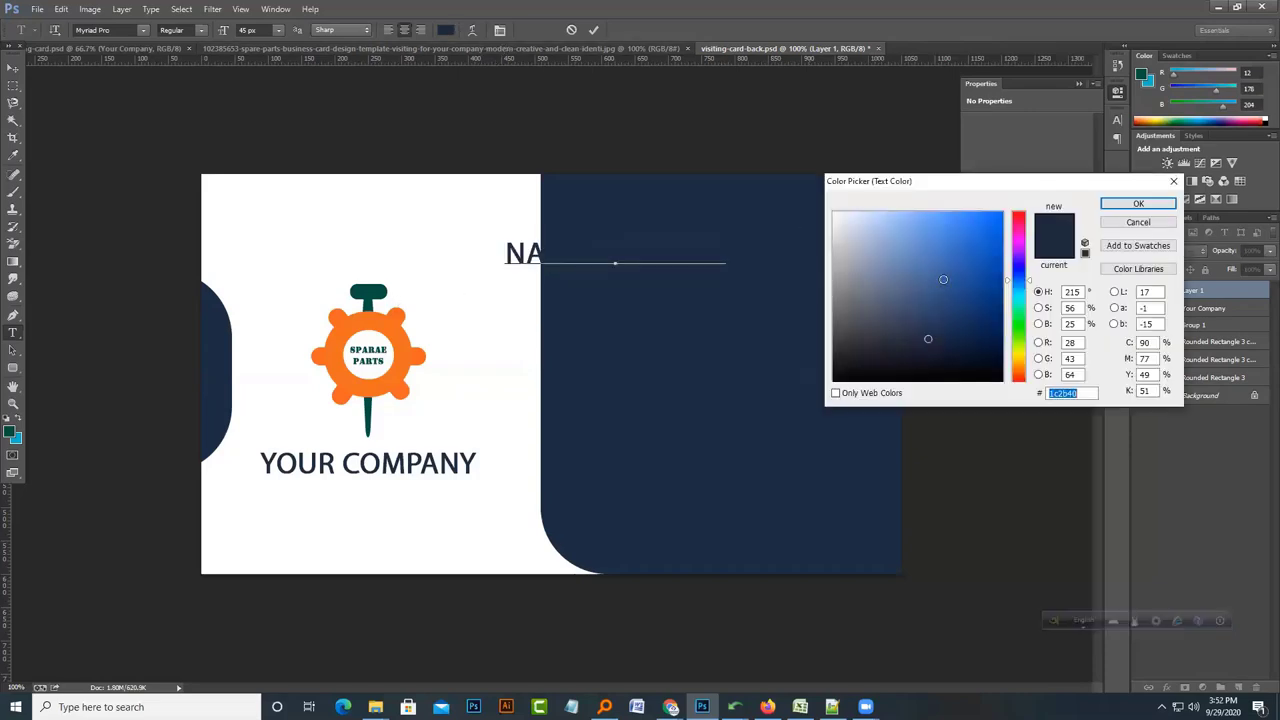
pyautogui.write('ffffff')
pyautogui.press('Return')
pyautogui.click(590, 254)
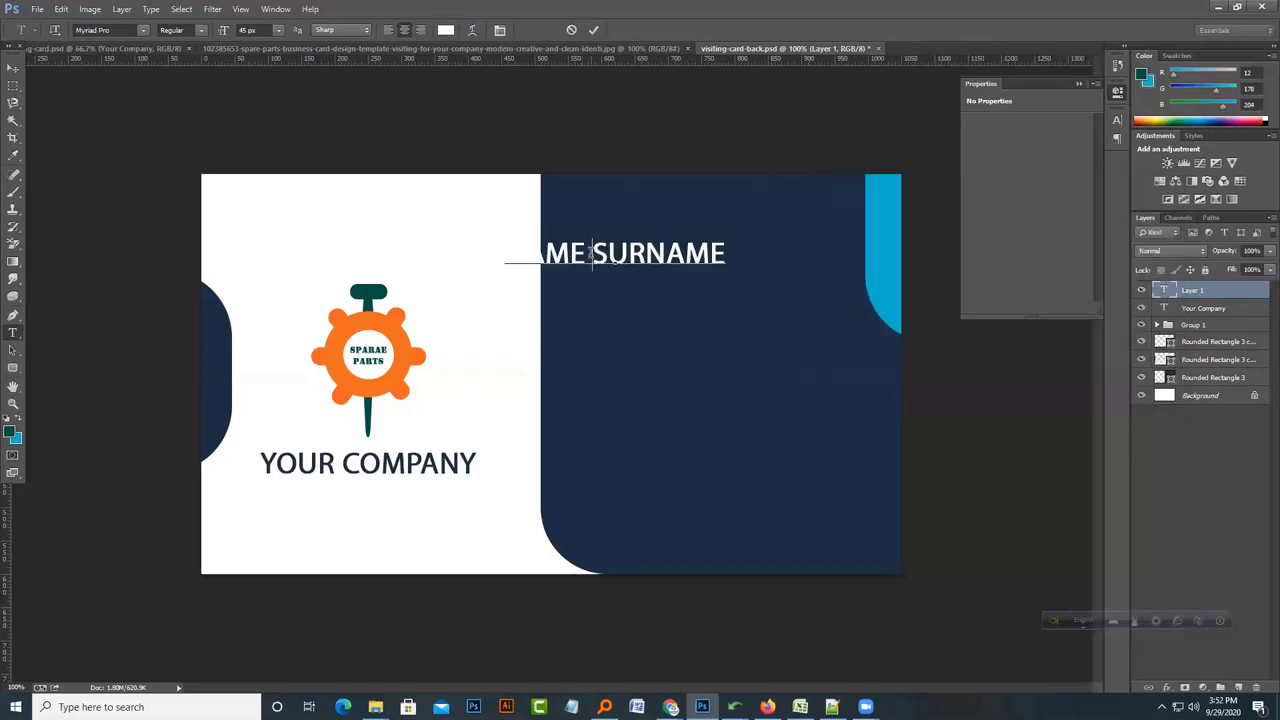
pyautogui.write(',')
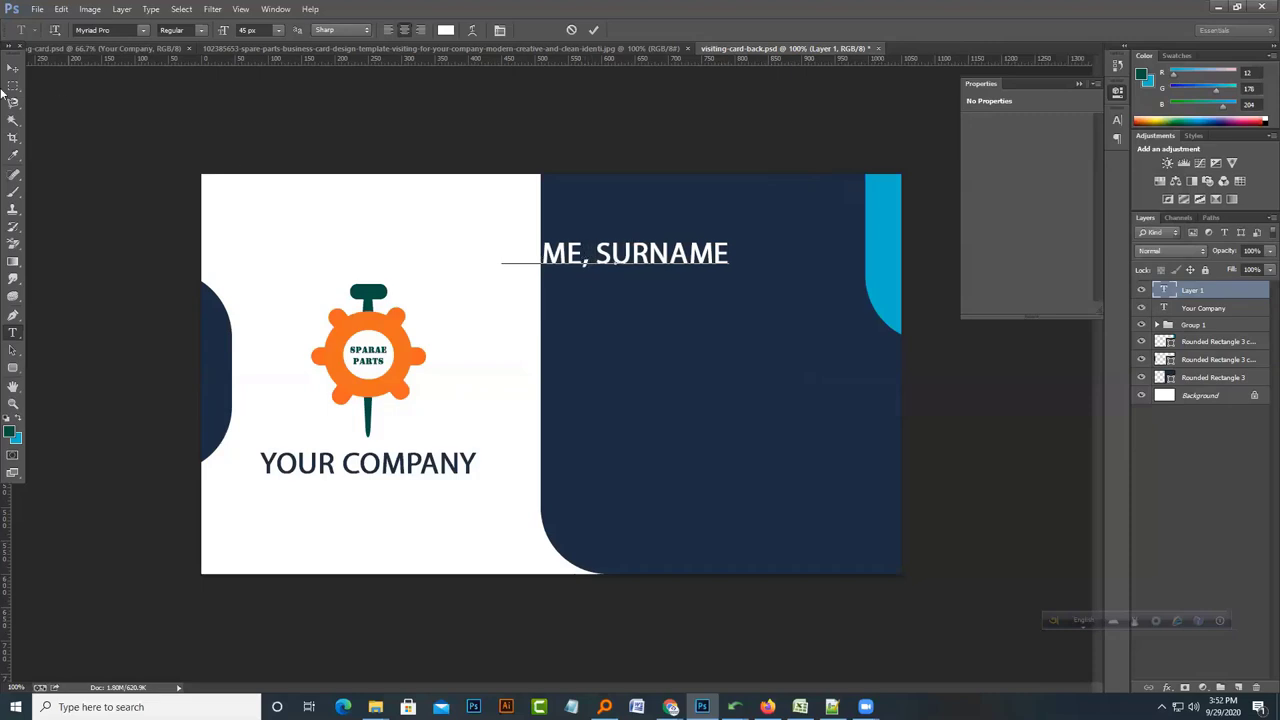
pyautogui.click(13, 67)
pyautogui.moveTo(640, 268); pyautogui.dragTo(708, 247)
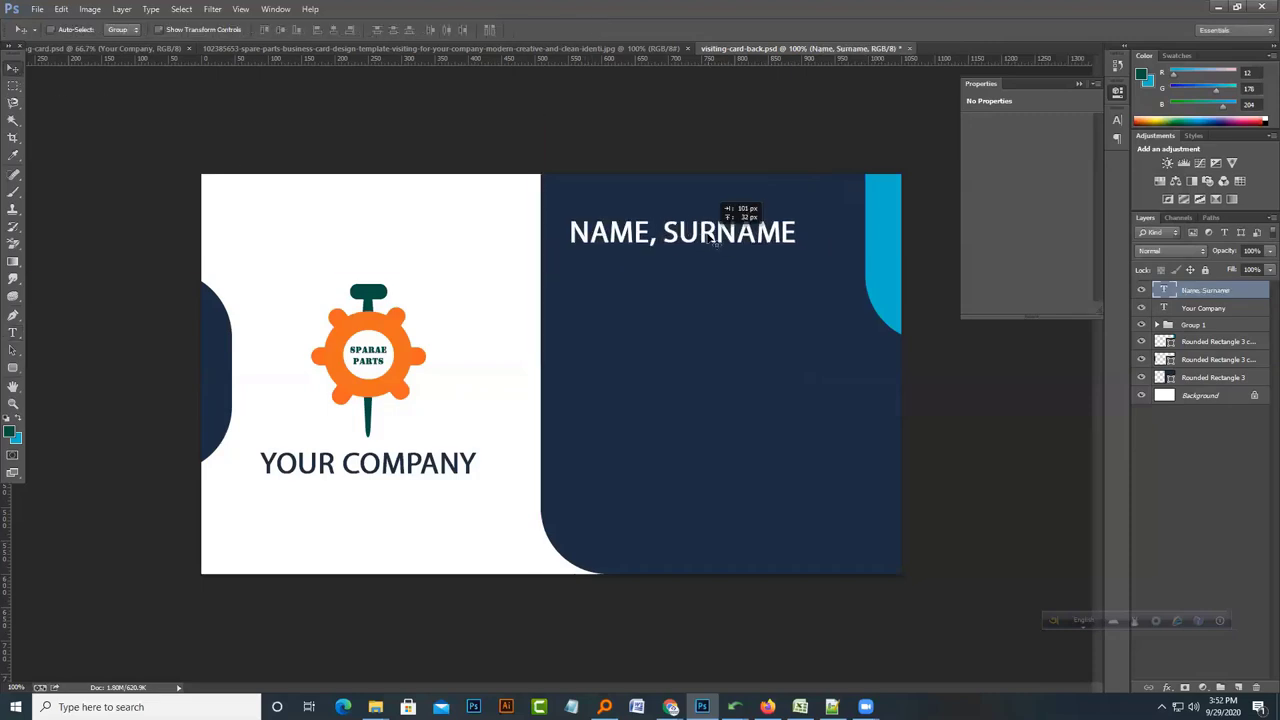
pyautogui.click(550, 47)
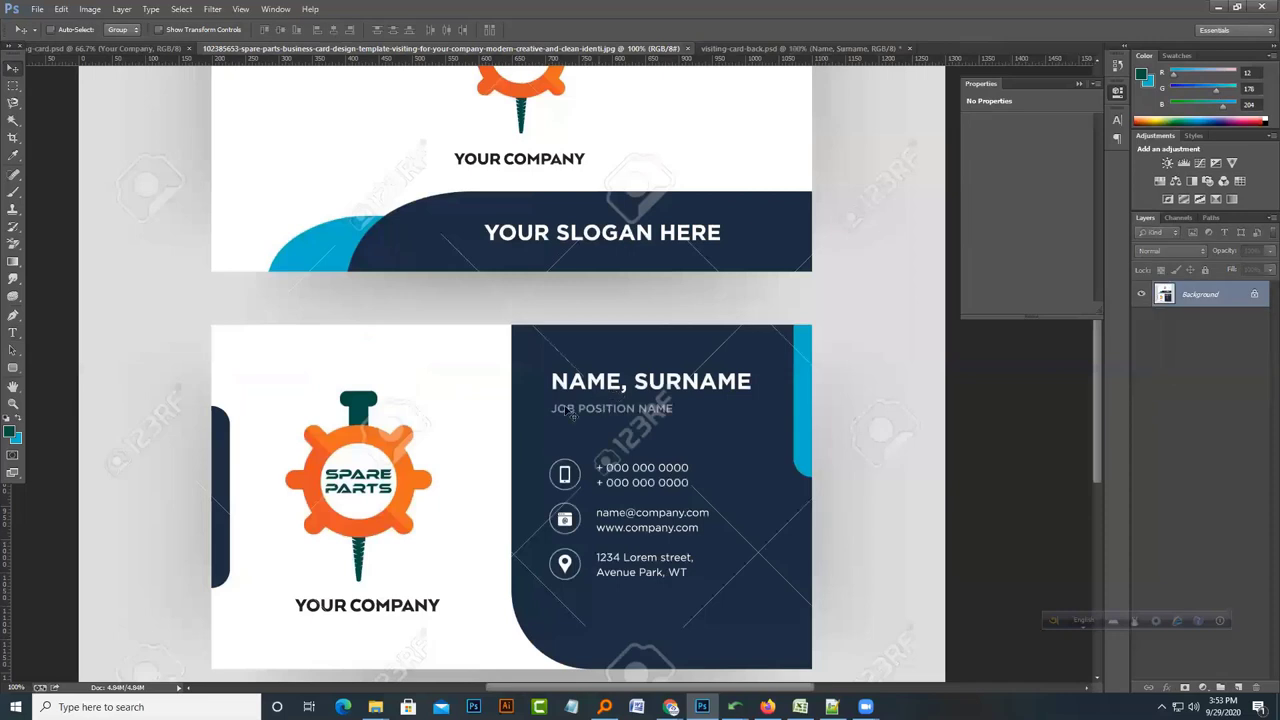
# Step: Duplicate the name line below itself and retype it as JOB POSITION NAME
pyautogui.click(830, 49)
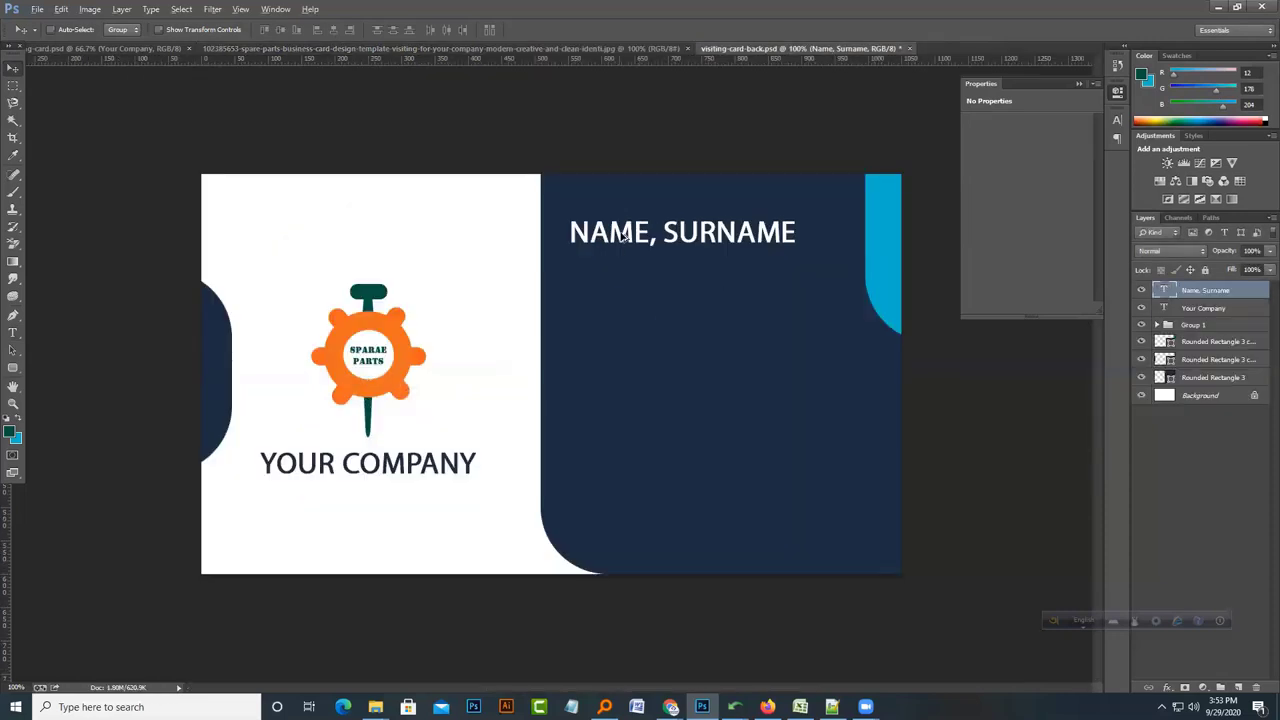
pyautogui.moveTo(621, 240); pyautogui.dragTo(621, 288)
pyautogui.click(13, 333)
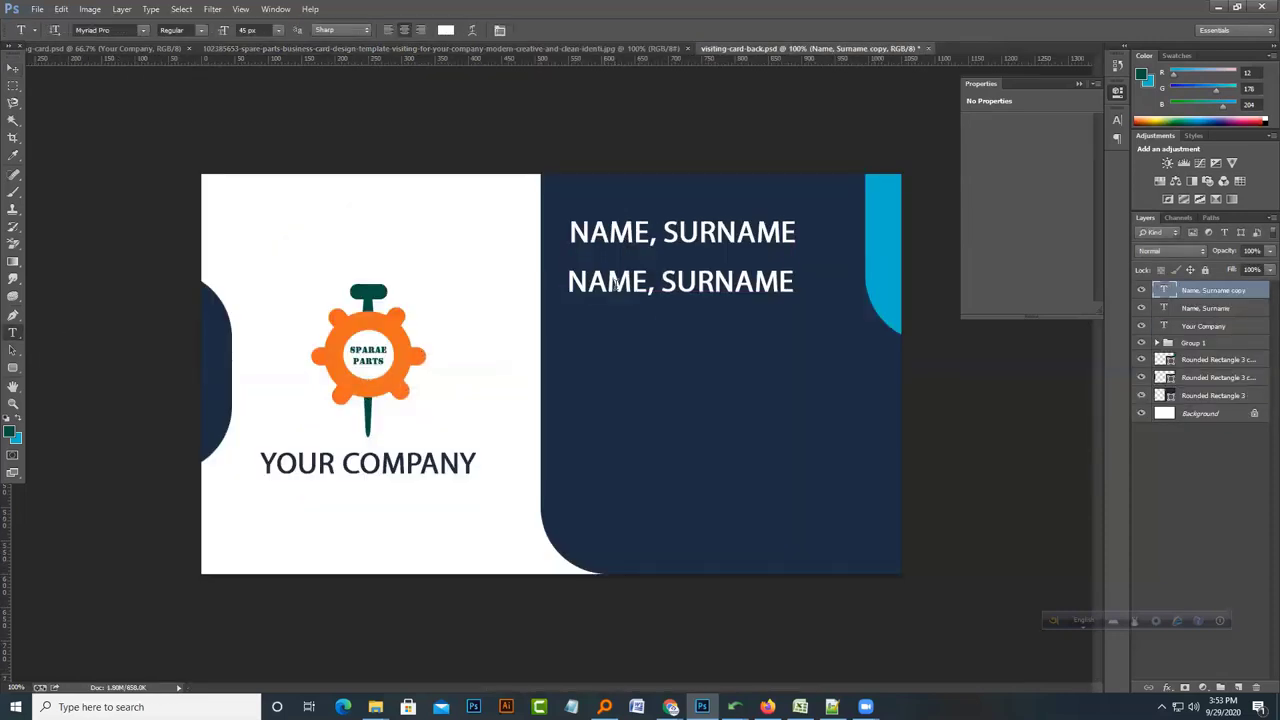
pyautogui.tripleClick(614, 284)
pyautogui.write('JOB P')
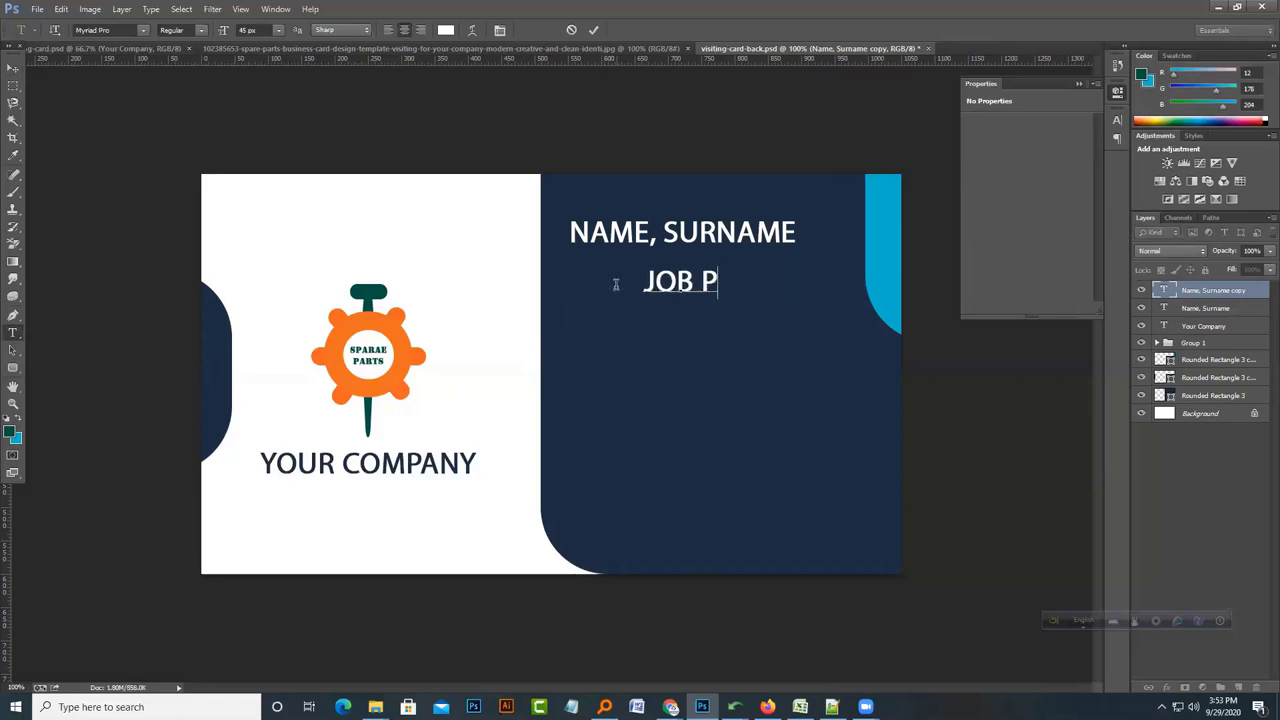
pyautogui.write('OIS')
pyautogui.press('BackSpace')
pyautogui.press('BackSpace')
pyautogui.write('SI')
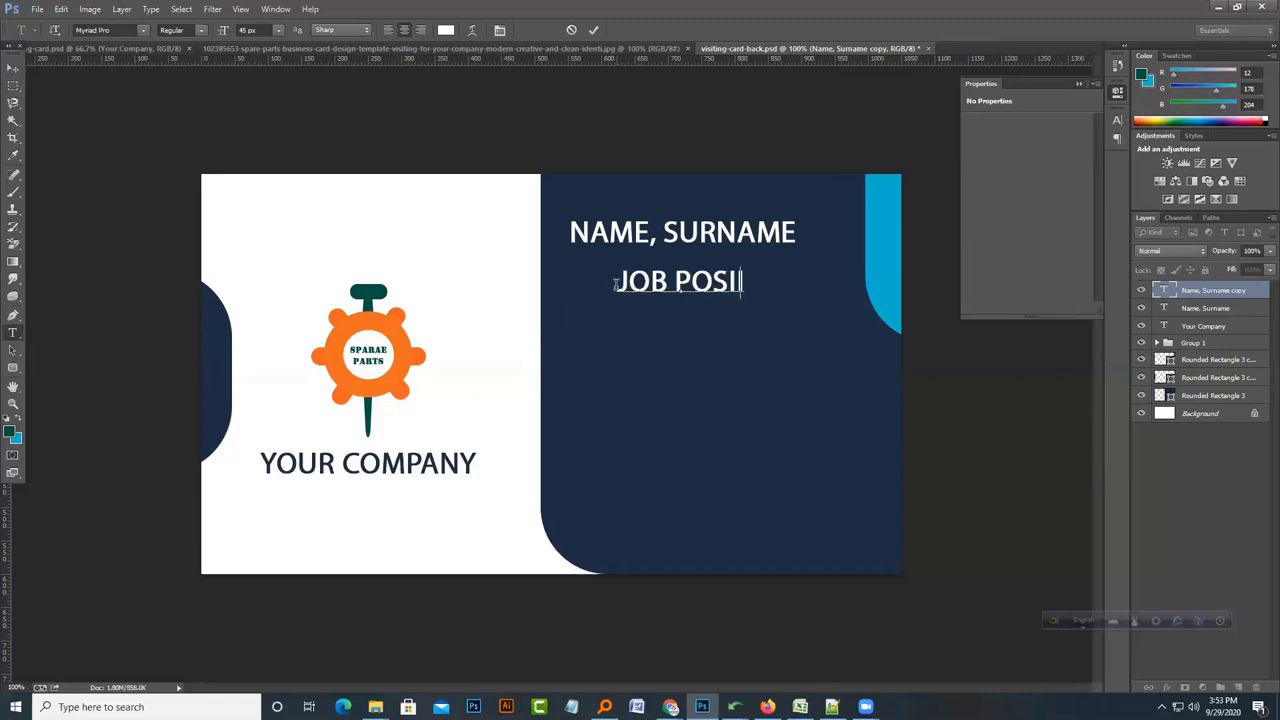
pyautogui.write('TION NAME')
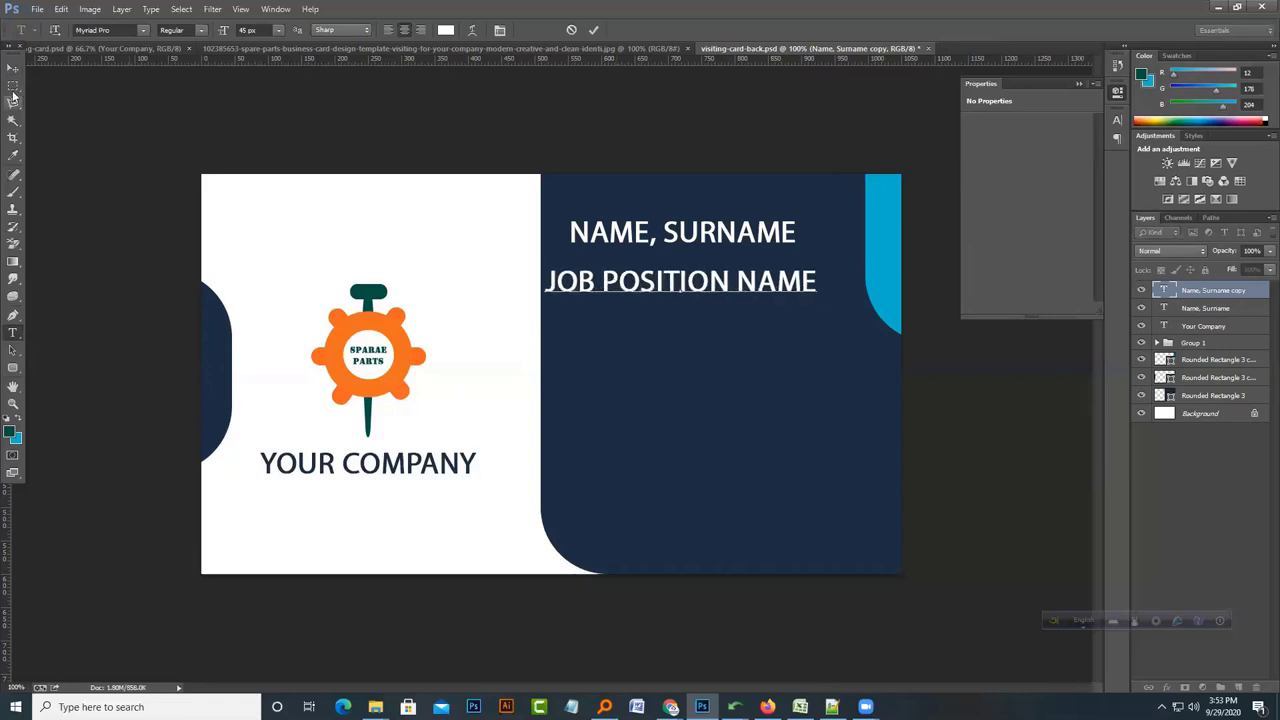
pyautogui.click(13, 67)
pyautogui.click(660, 48)
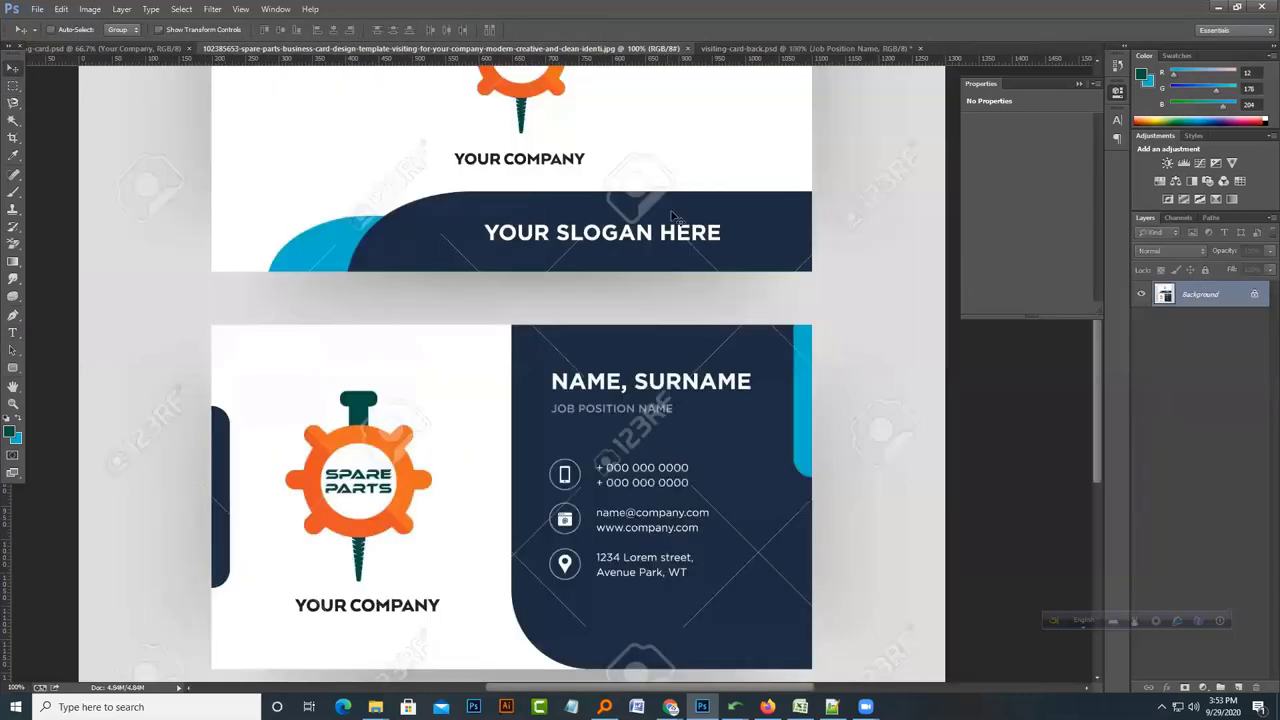
pyautogui.click(770, 48)
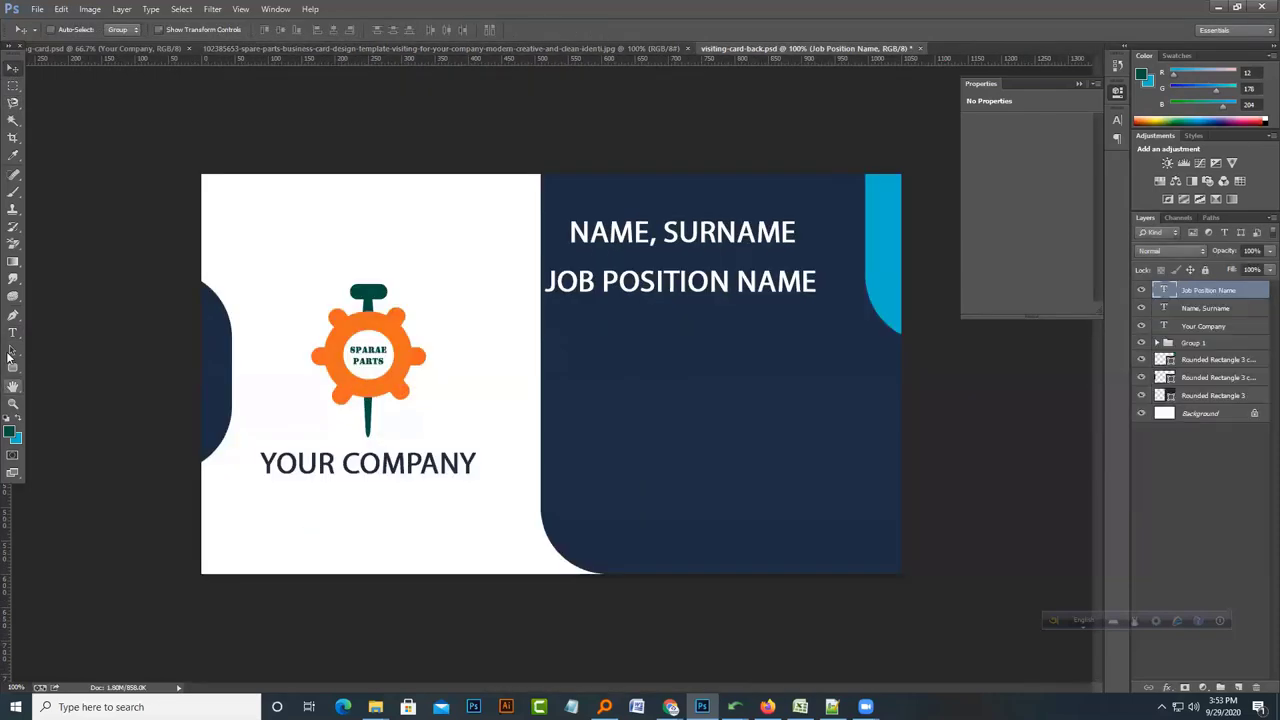
# Step: Colour the JOB POSITION NAME text cyan #0cb2cc, sampled from the cyan strip
pyautogui.press('t')
pyautogui.click(678, 283)
pyautogui.hotkey('ctrl', 'a')
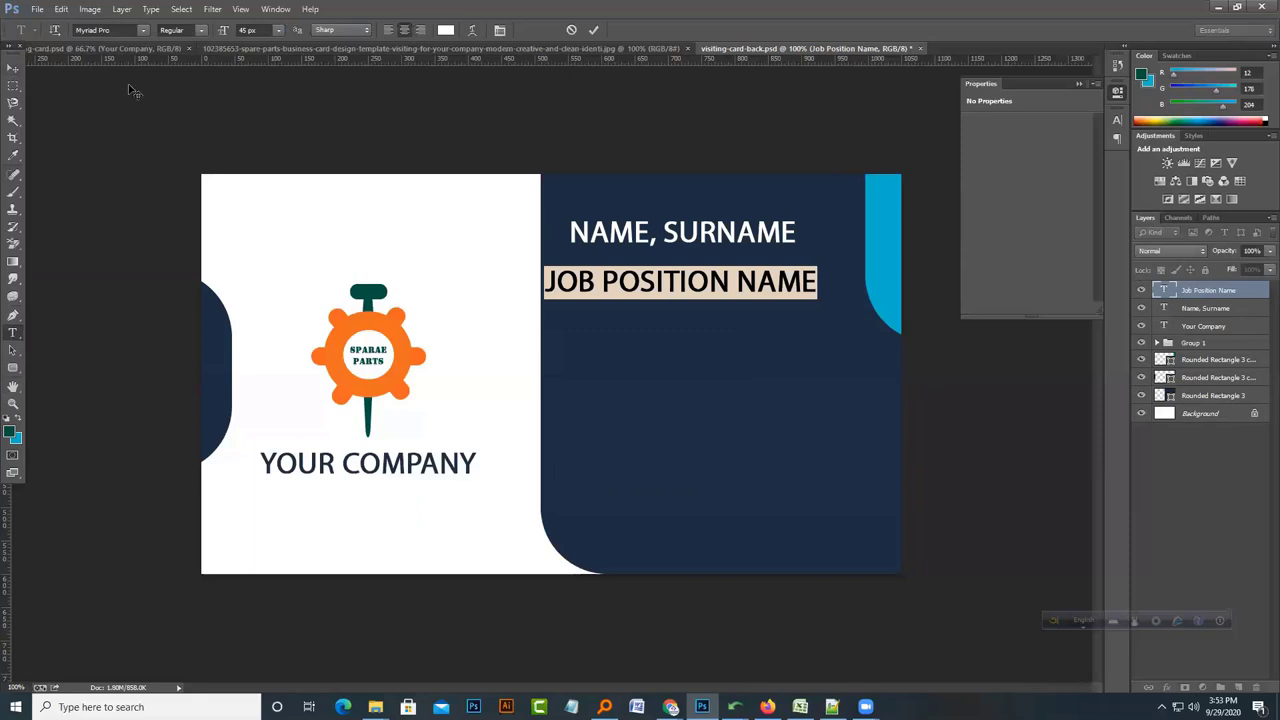
pyautogui.click(446, 30)
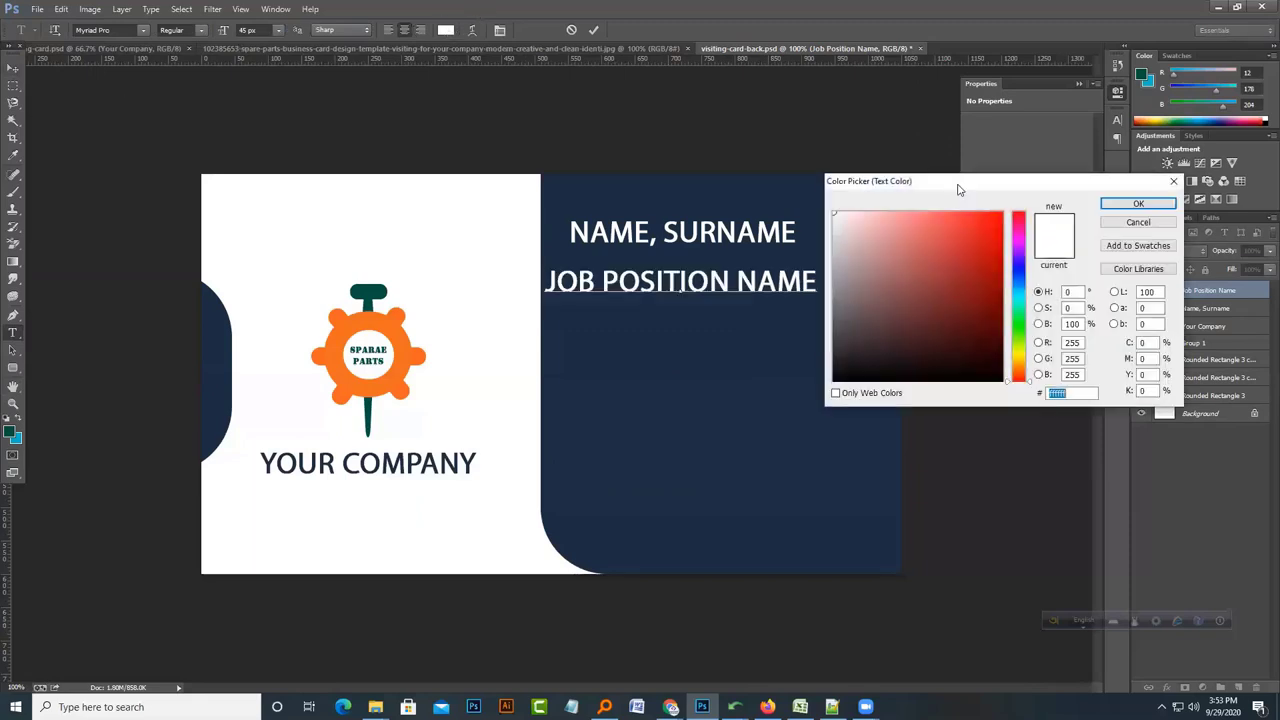
pyautogui.click(897, 210)
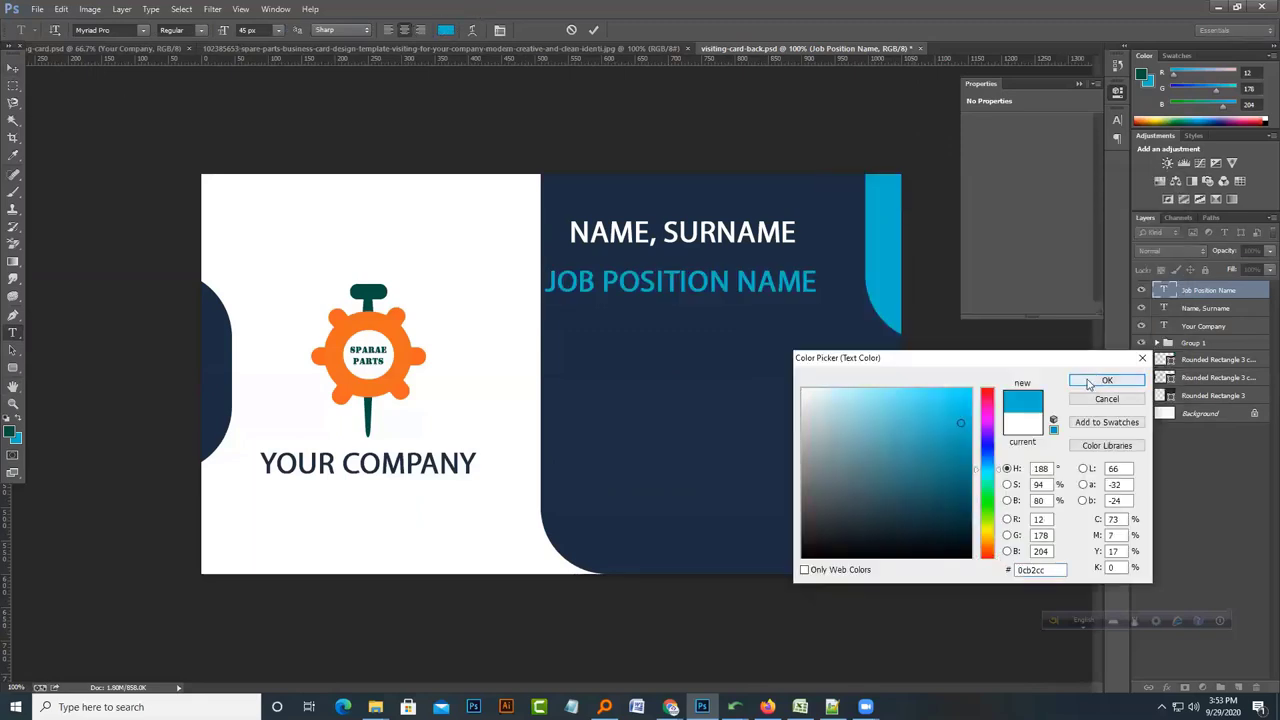
pyautogui.click(1107, 380)
pyautogui.click(13, 68)
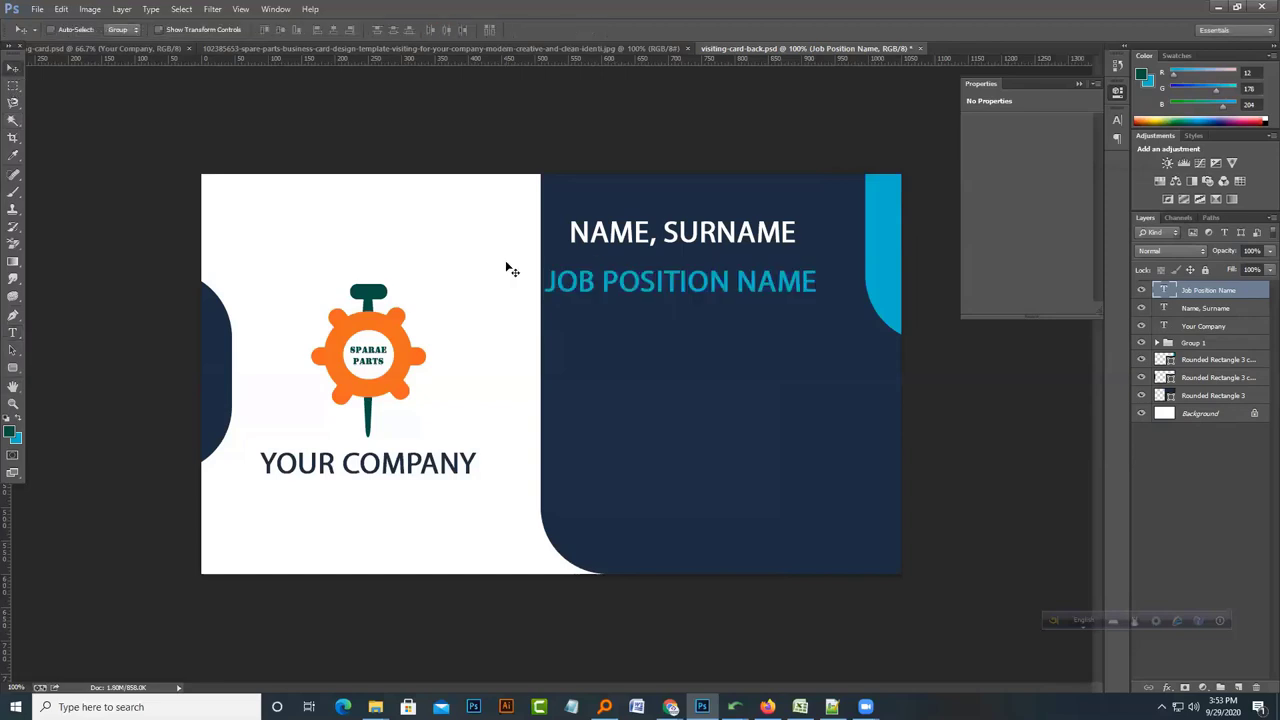
pyautogui.hotkey('ctrl', 't')
# Step: Scale JOB POSITION NAME proportionally to about 54% and set it just below NAME, SURNAME
pyautogui.moveTo(817, 299)
pyautogui.keyDown('shift'); pyautogui.mouseDown()
pyautogui.moveTo(704, 283)
pyautogui.moveTo(725, 285)
pyautogui.moveTo(653, 330)
pyautogui.mouseUp(); pyautogui.keyUp('shift')
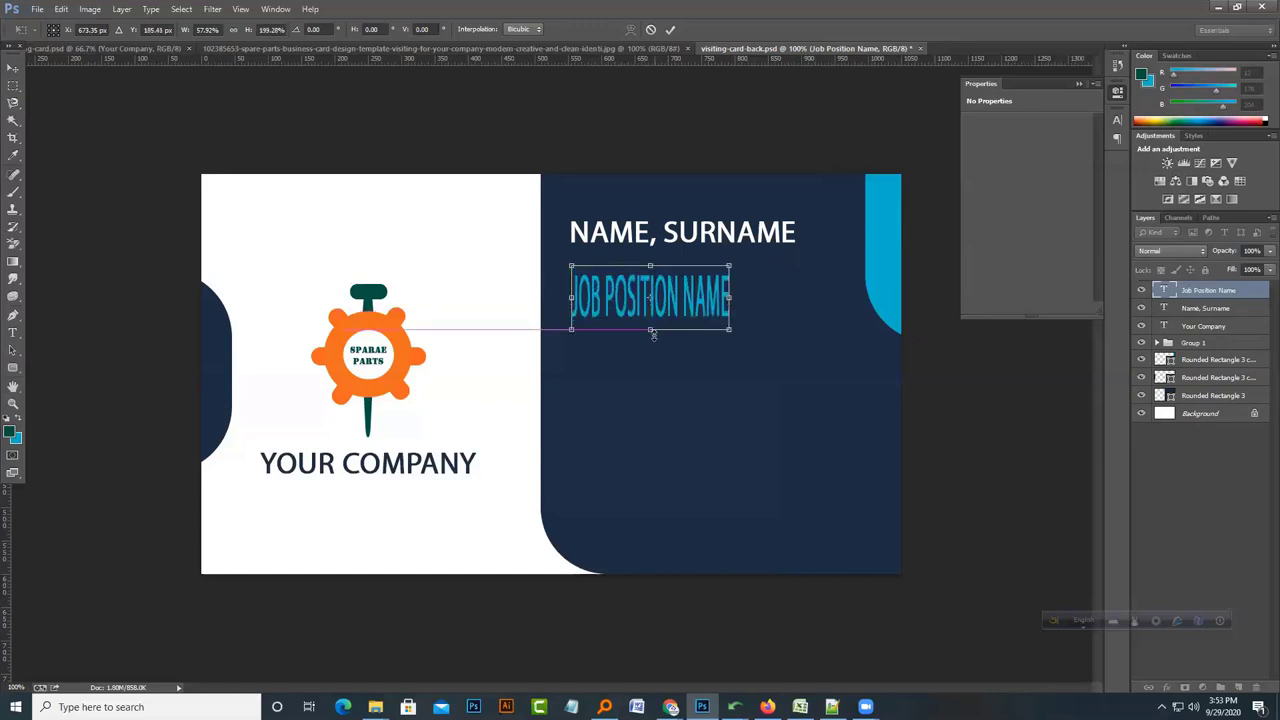
pyautogui.hotkey('ctrl', 'z')
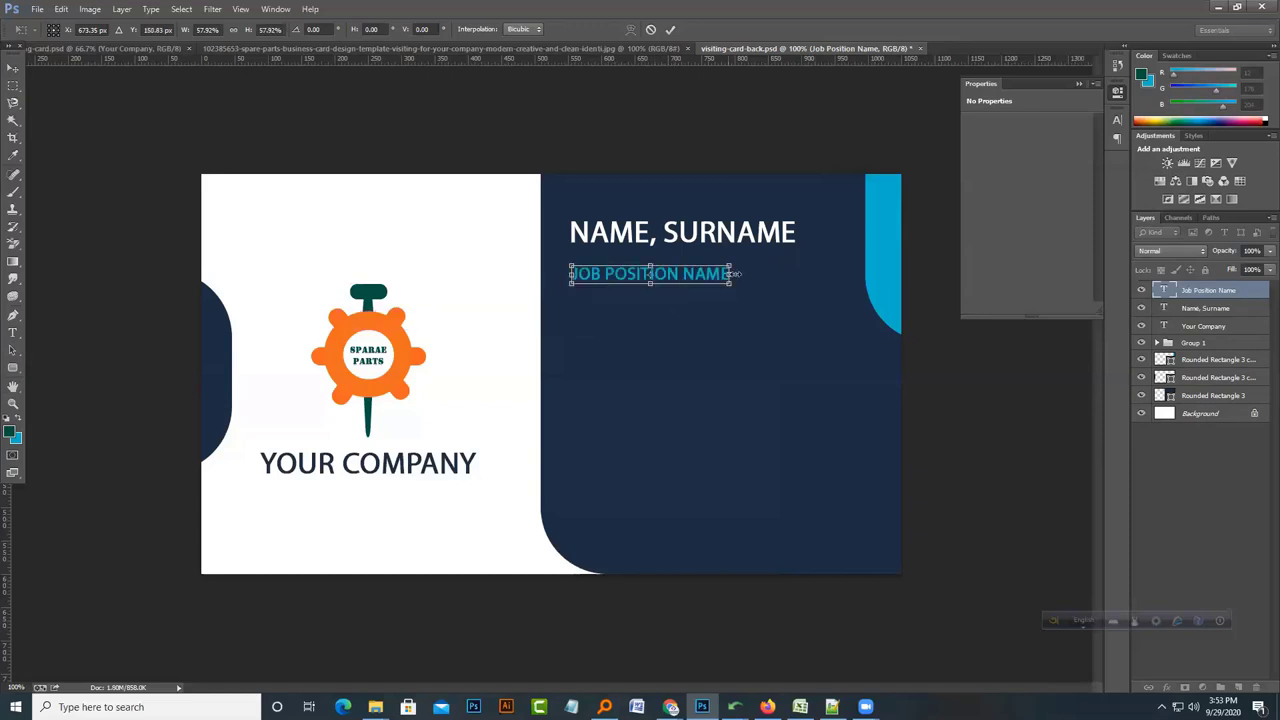
pyautogui.moveTo(729, 285); pyautogui.dragTo(733, 293)
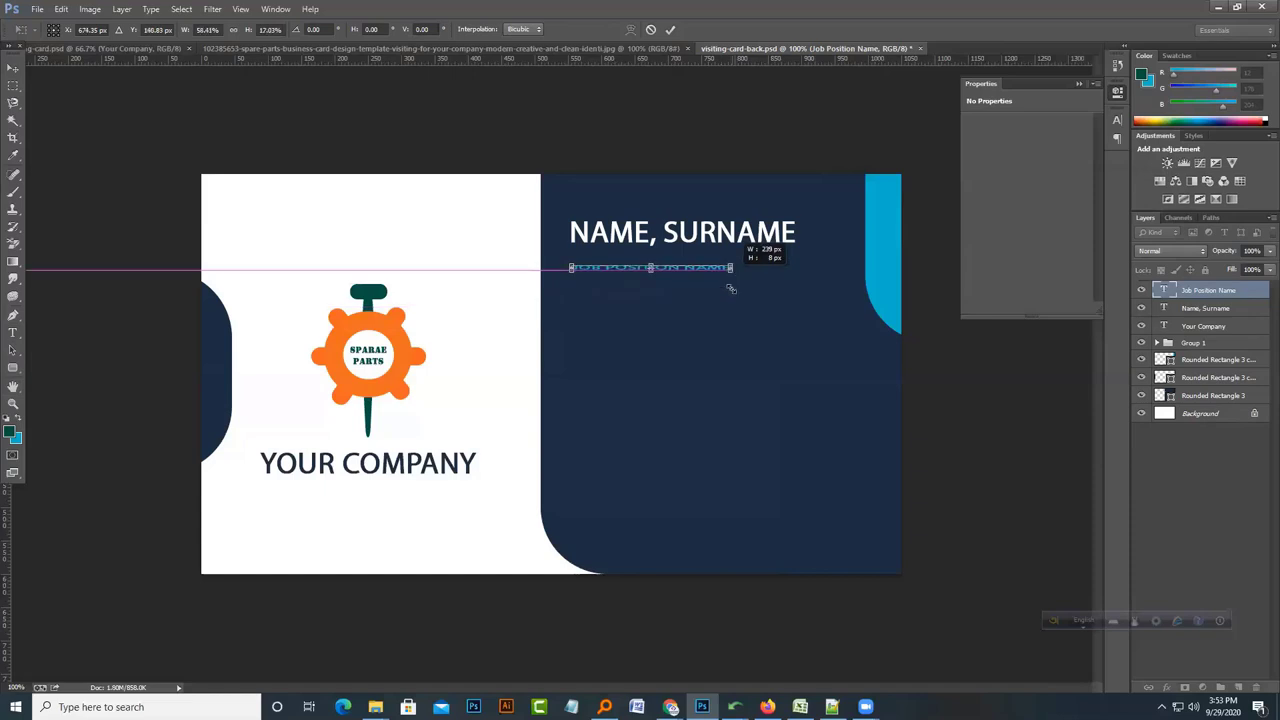
pyautogui.press('Escape')
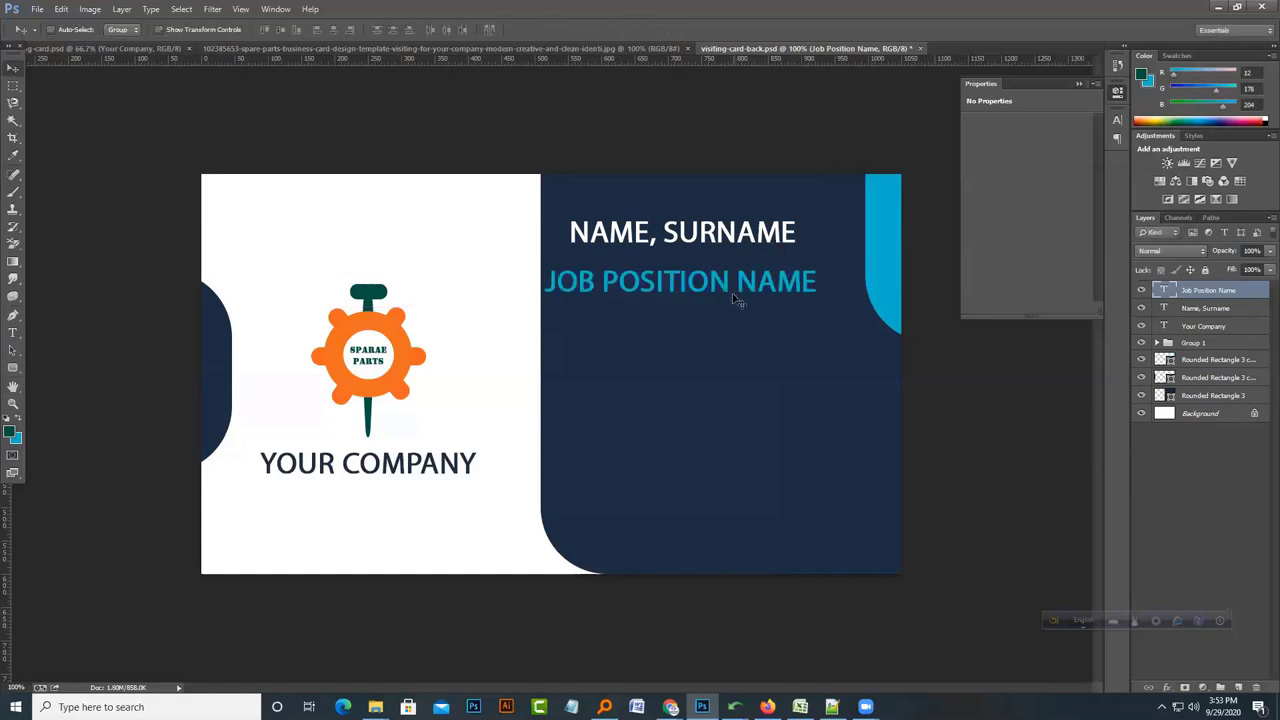
pyautogui.hotkey('ctrl', 't')
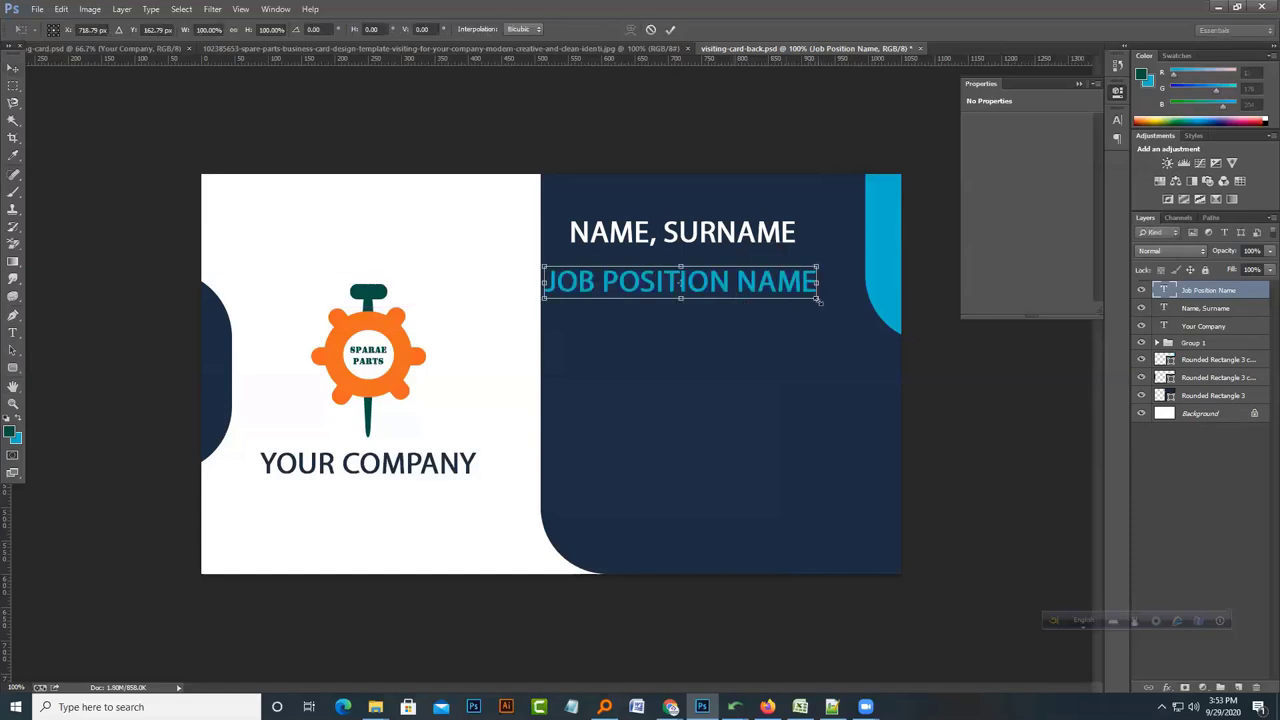
pyautogui.moveTo(819, 301)
pyautogui.mouseDown()
pyautogui.moveTo(693, 284)
pyautogui.moveTo(692, 267)
pyautogui.mouseUp()
pyautogui.press('Return')
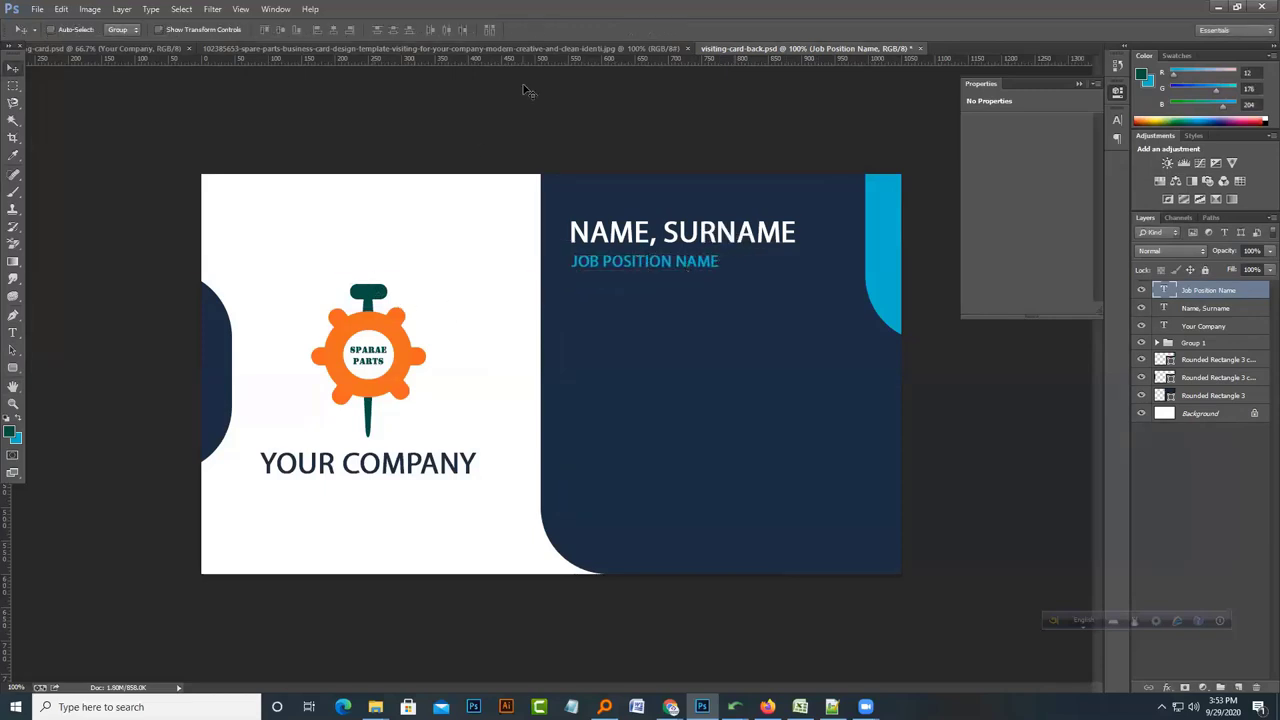
pyautogui.click(534, 50)
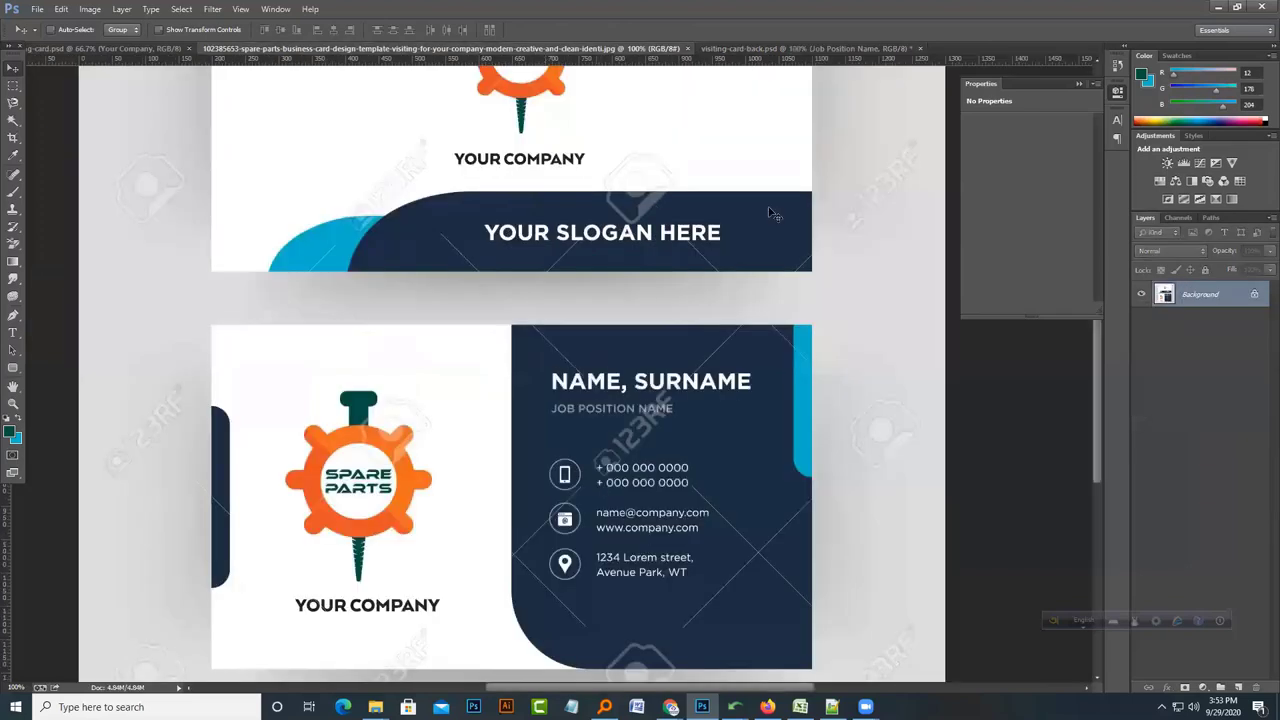
# Step: Set NAME, SURNAME to Myriad Pro Bold and nudge it into line above the job title
pyautogui.click(833, 47)
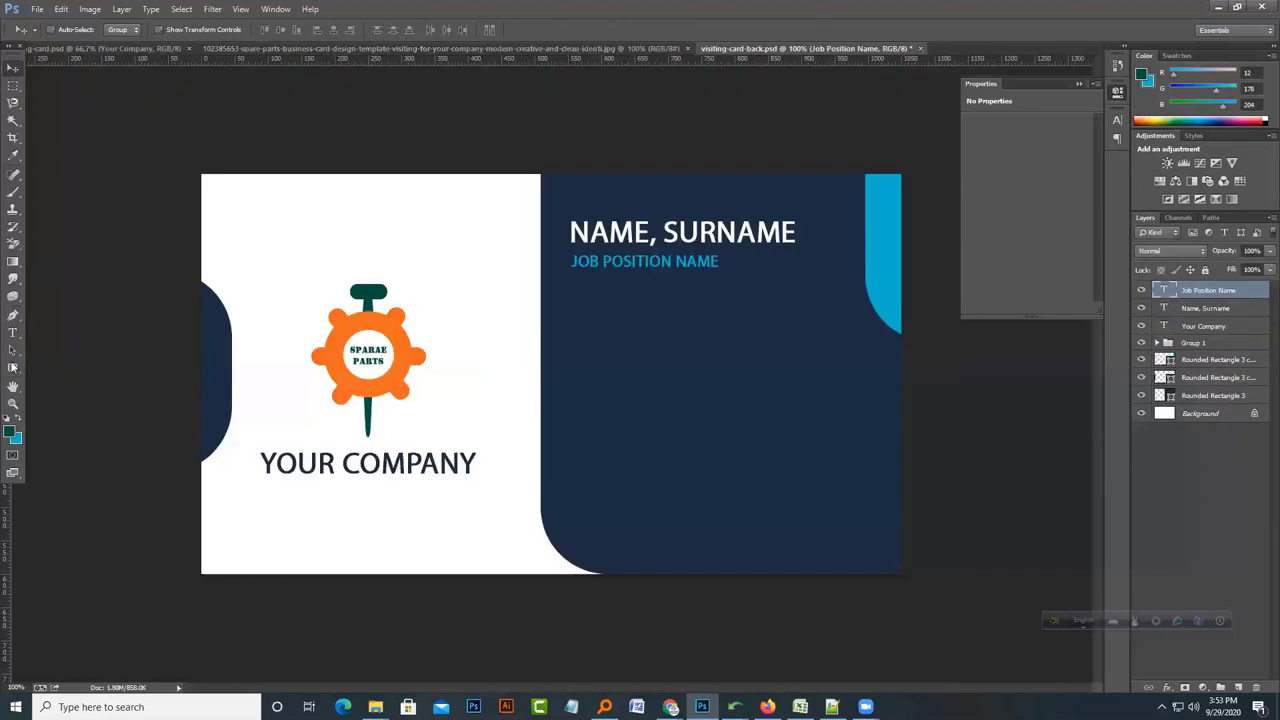
pyautogui.click(13, 332)
pyautogui.tripleClick(682, 232)
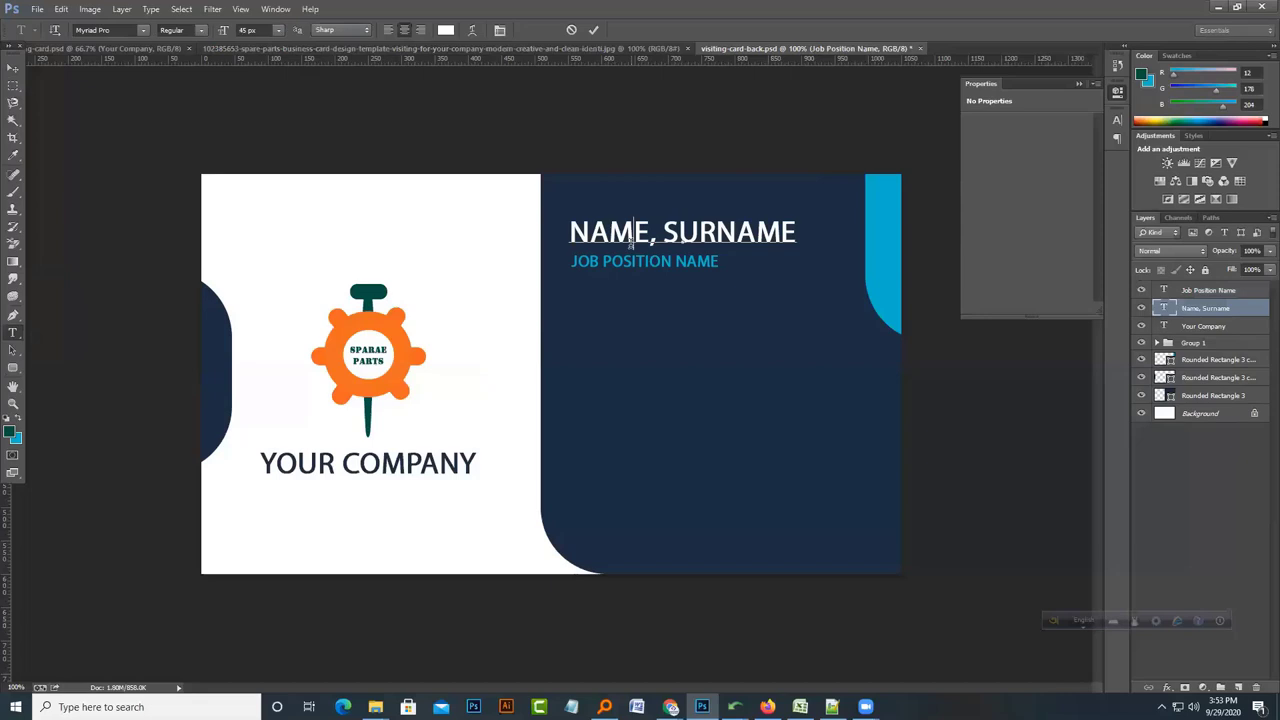
pyautogui.click(203, 30)
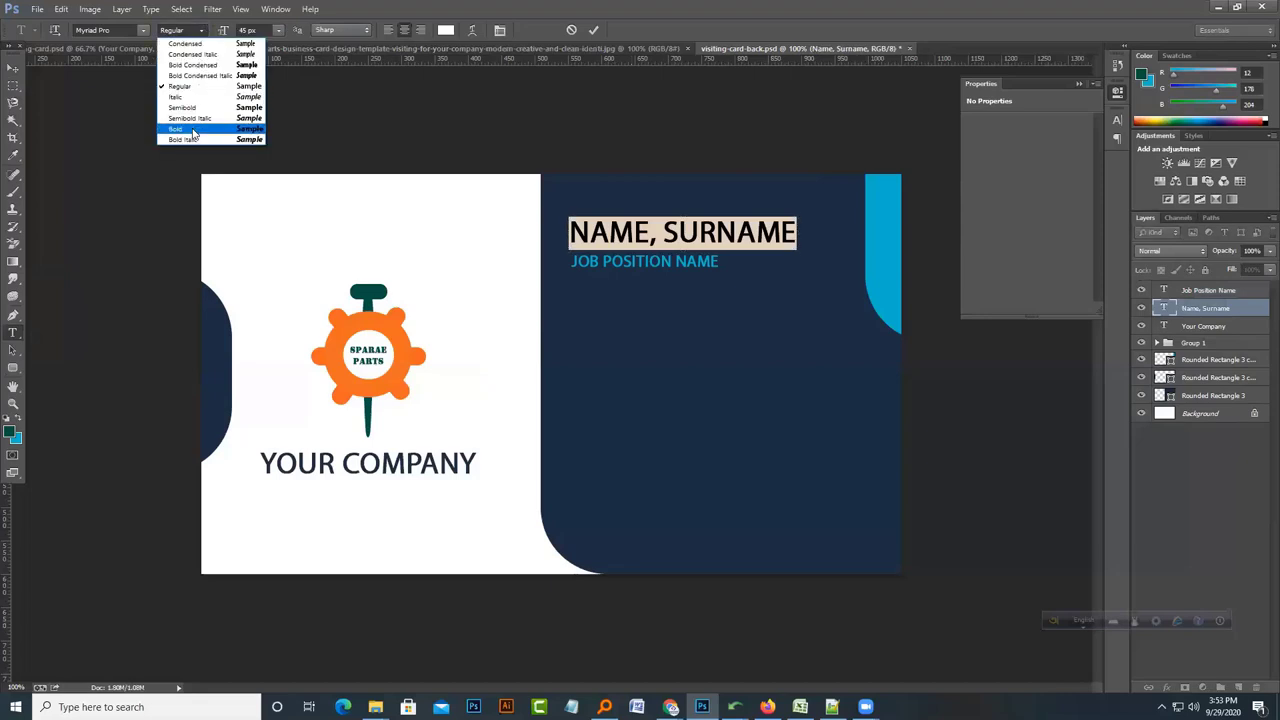
pyautogui.click(193, 129)
pyautogui.click(13, 67)
pyautogui.moveTo(736, 247); pyautogui.dragTo(741, 241)
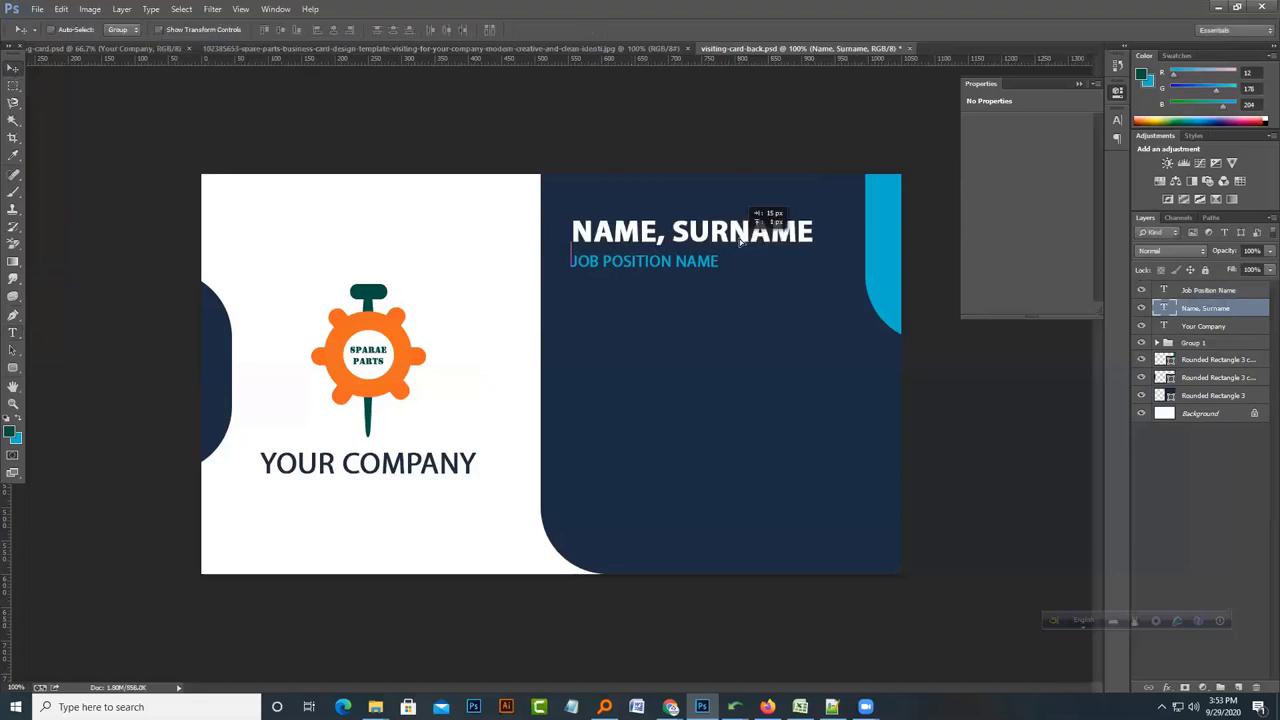
# Step: Select the job title text, check the reference design, then switch to the card front document
pyautogui.click(13, 332)
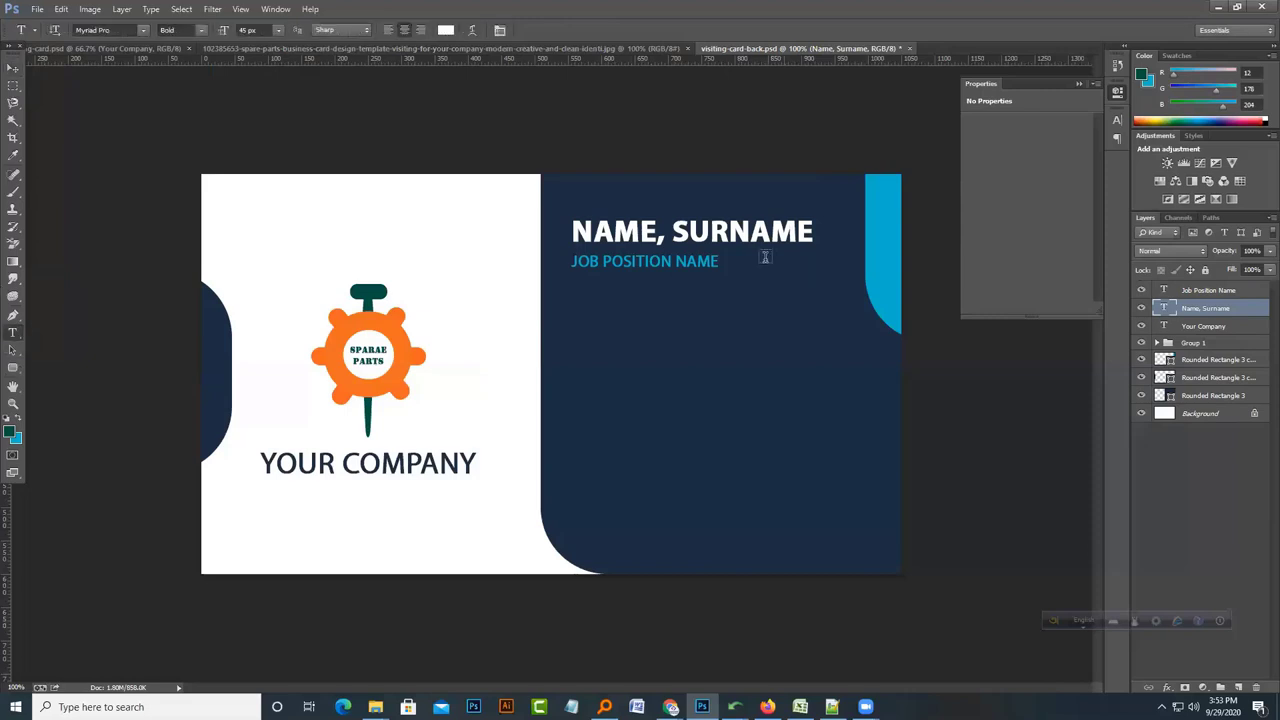
pyautogui.click(700, 260)
pyautogui.hotkey('ctrl', 'a')
pyautogui.click(680, 48)
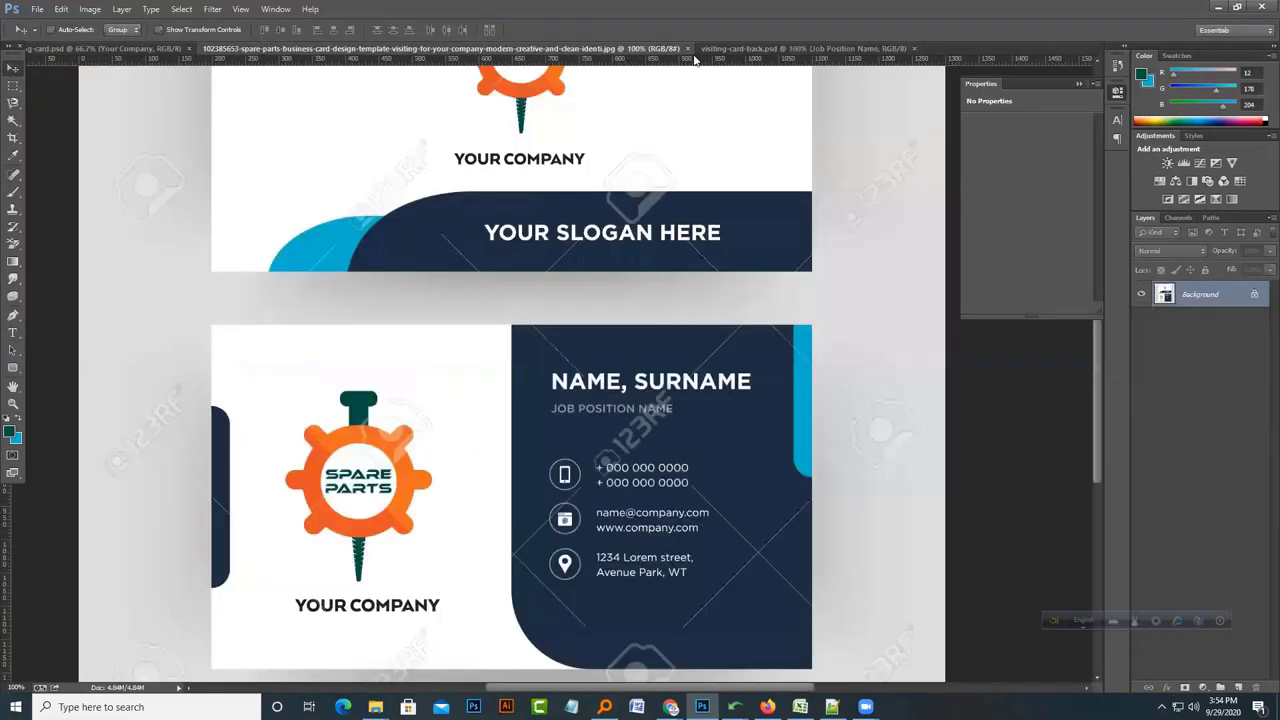
pyautogui.click(738, 49)
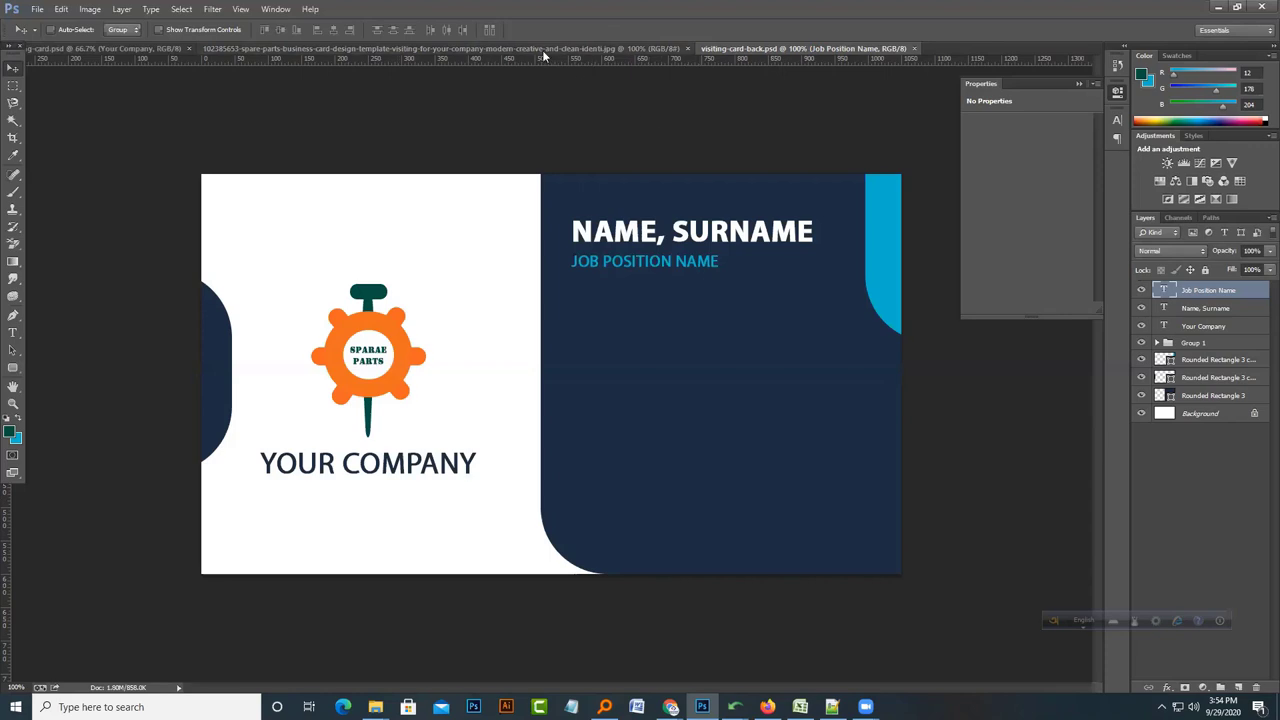
pyautogui.click(354, 48)
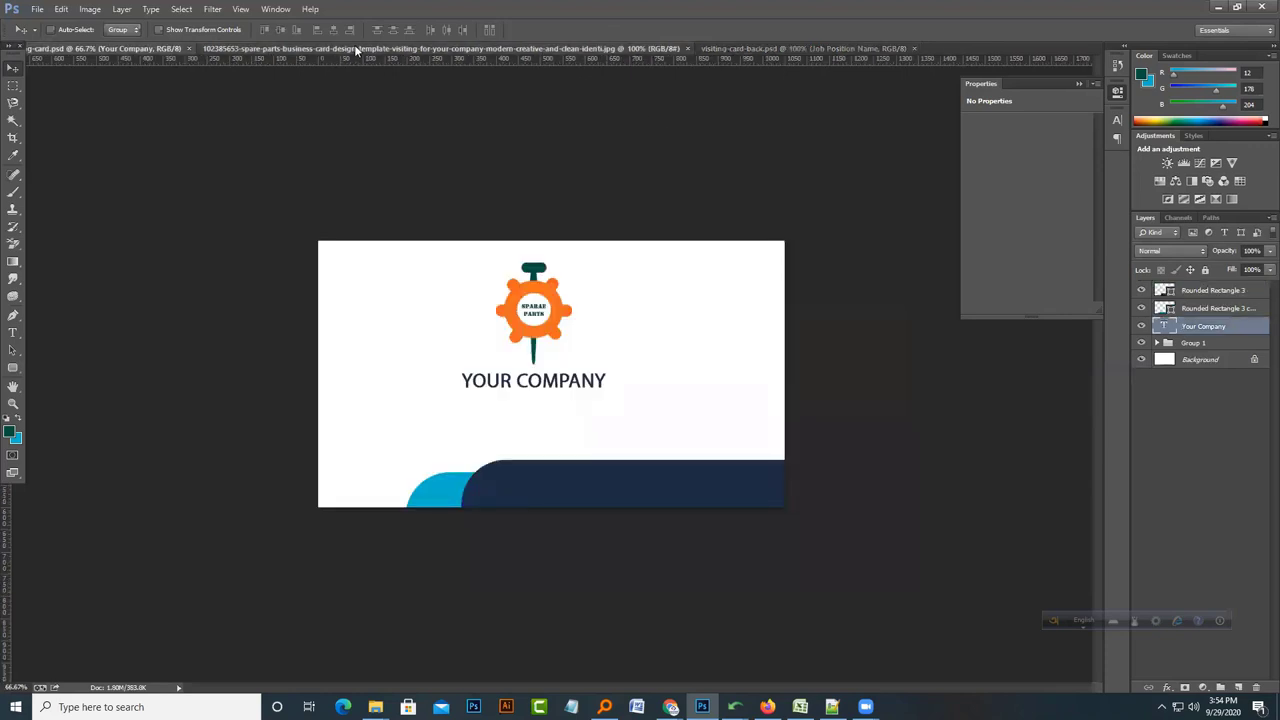
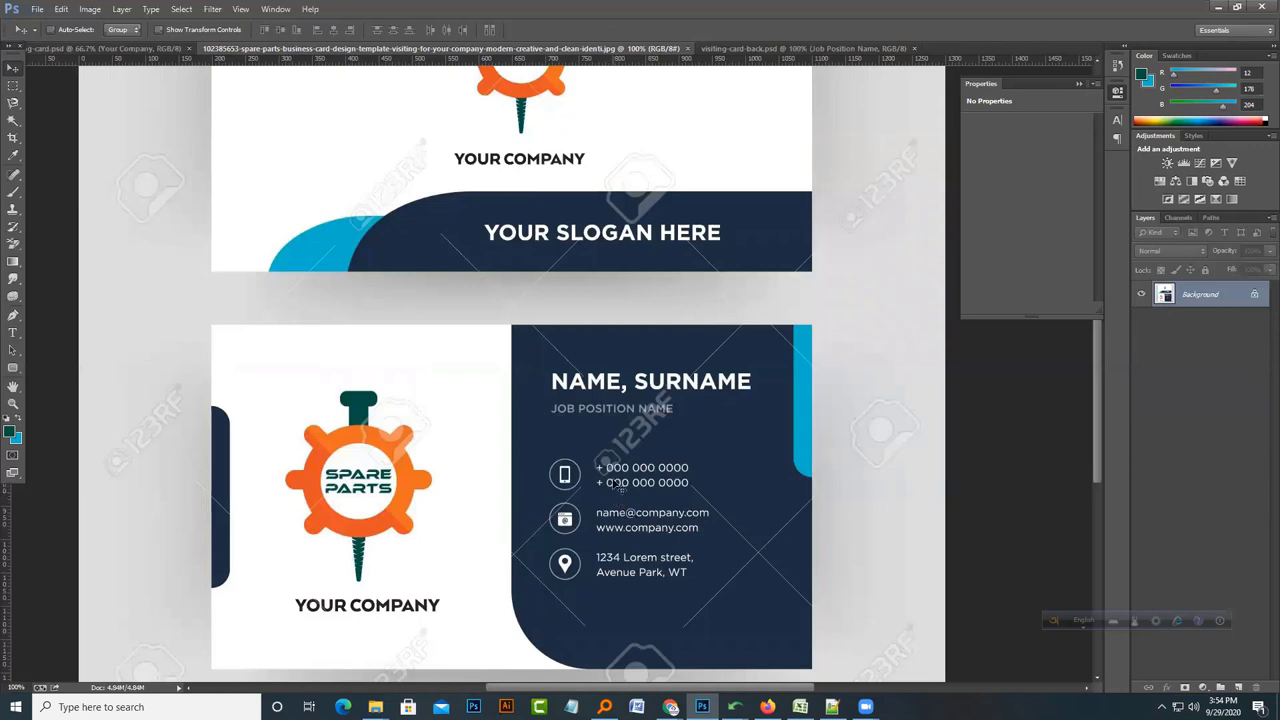
# Step: Duplicate the job title text lower on the back card's navy panel and nudge it into place
pyautogui.click(836, 49)
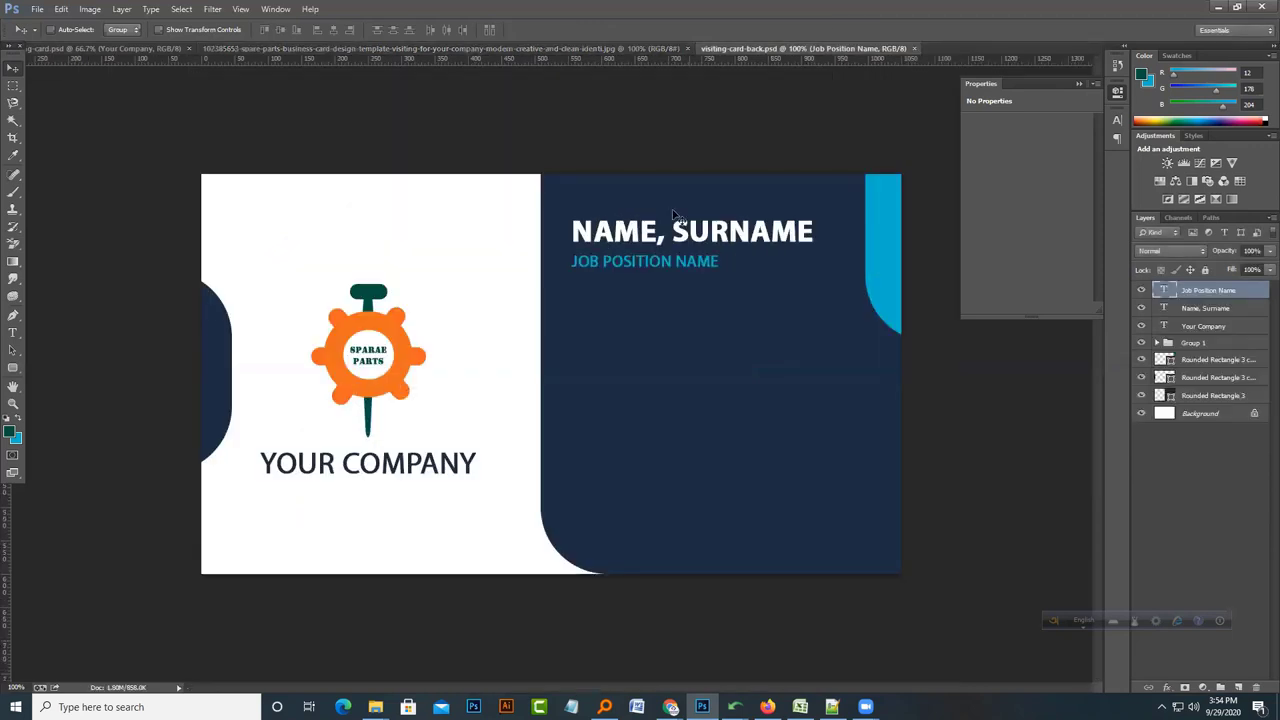
pyautogui.moveTo(651, 268); pyautogui.dragTo(682, 368)
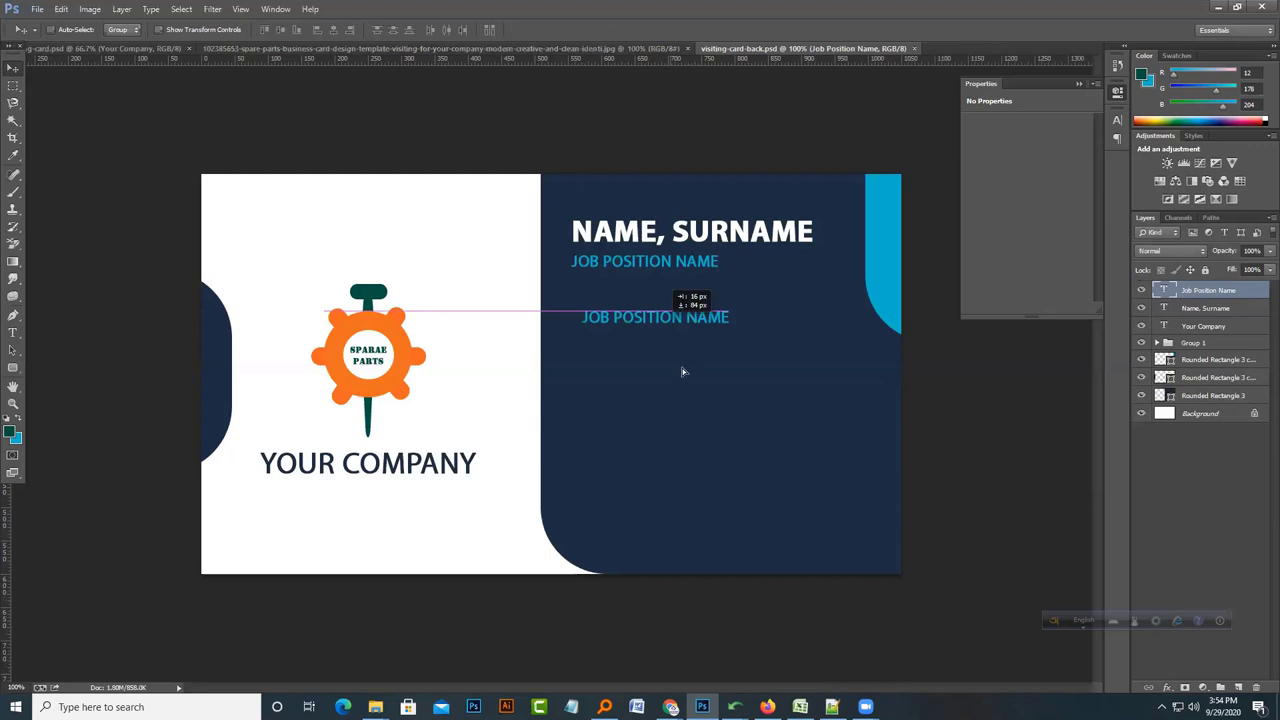
pyautogui.click(13, 336)
pyautogui.moveTo(604, 364); pyautogui.dragTo(751, 364)
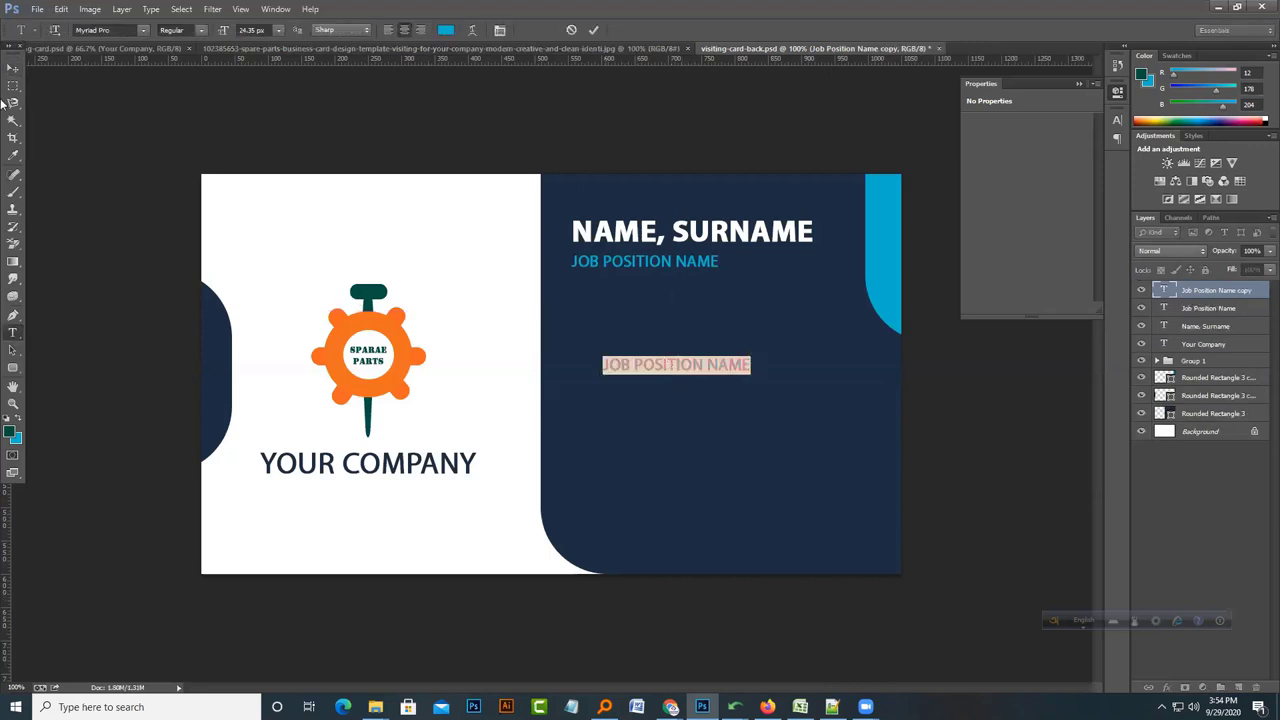
pyautogui.click(13, 68)
pyautogui.hotkey('ctrl', 't')
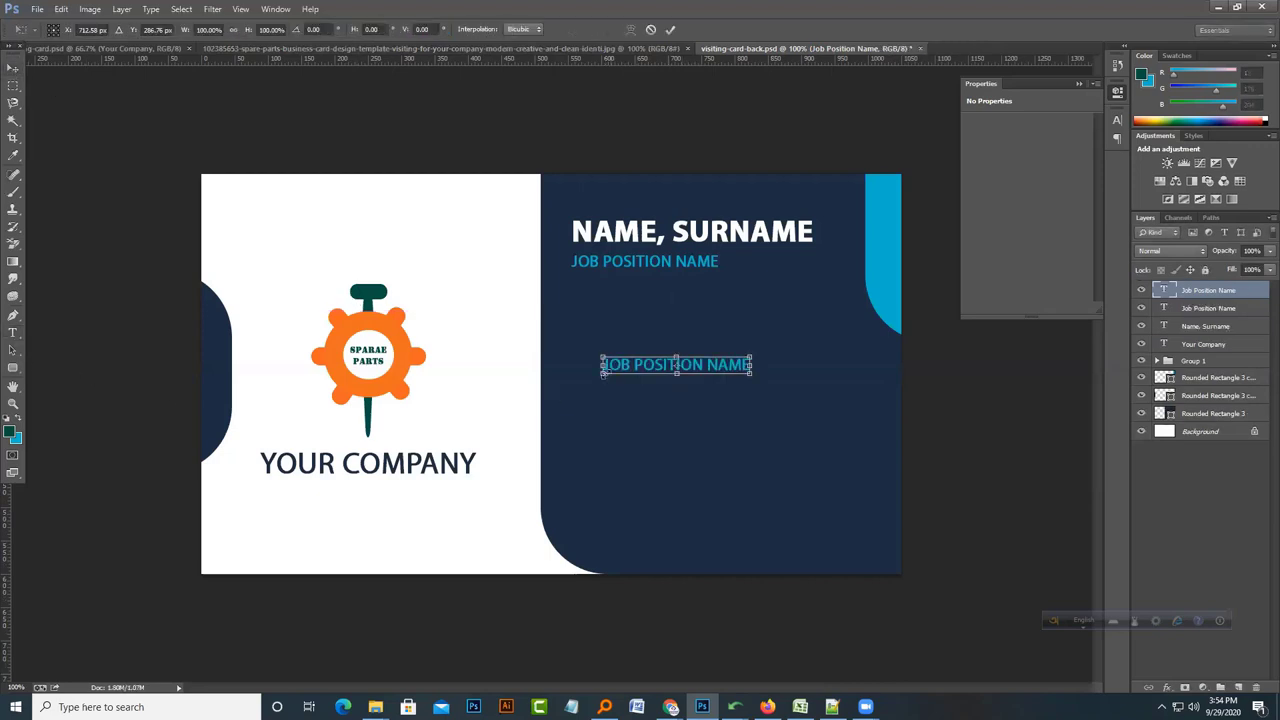
pyautogui.moveTo(610, 372); pyautogui.dragTo(613, 376)
pyautogui.press('Return')
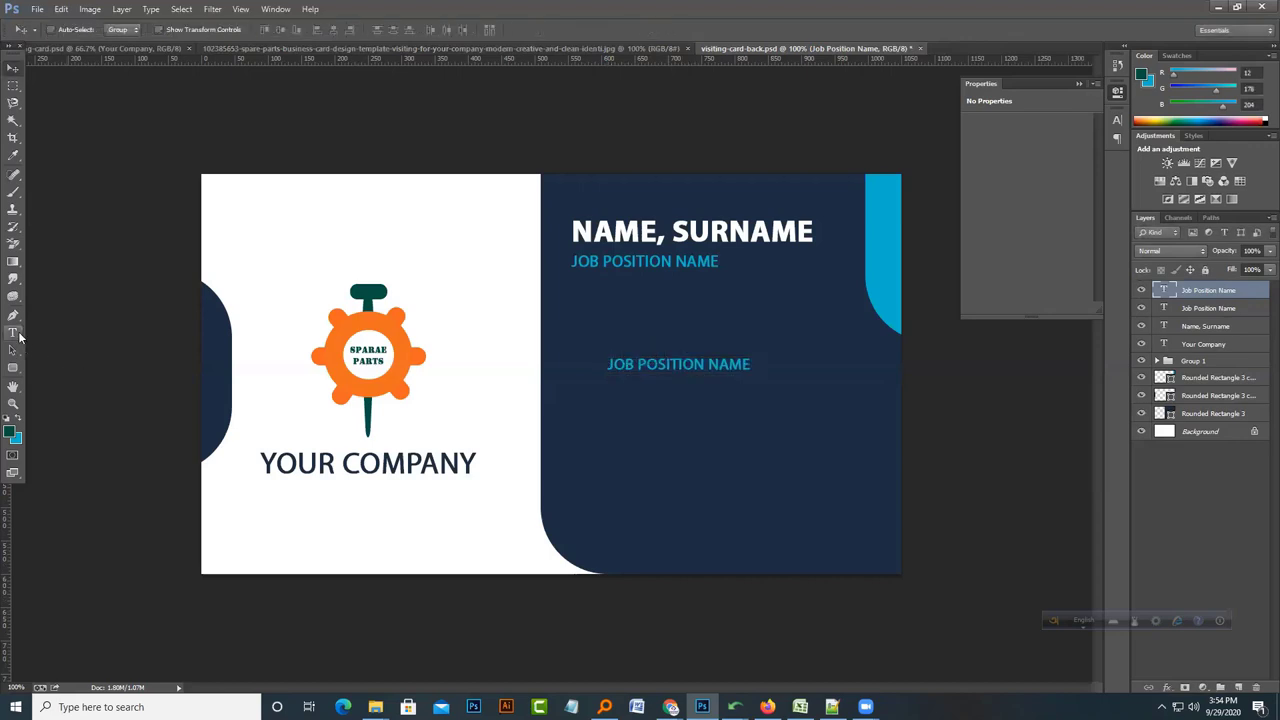
# Step: Make the copy white, retype it as the placeholder phone number, and duplicate it one line lower
pyautogui.click(17, 334)
pyautogui.tripleClick(650, 366)
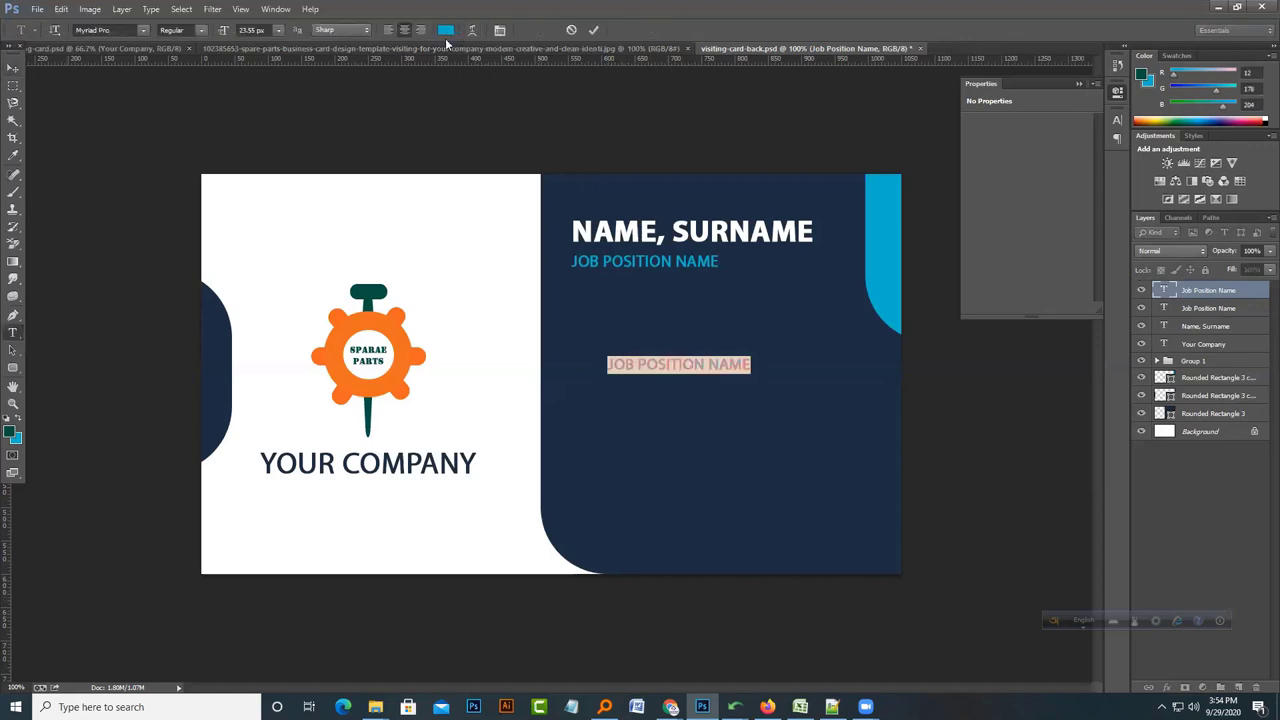
pyautogui.click(446, 30)
pyautogui.click(803, 390)
pyautogui.press('Return')
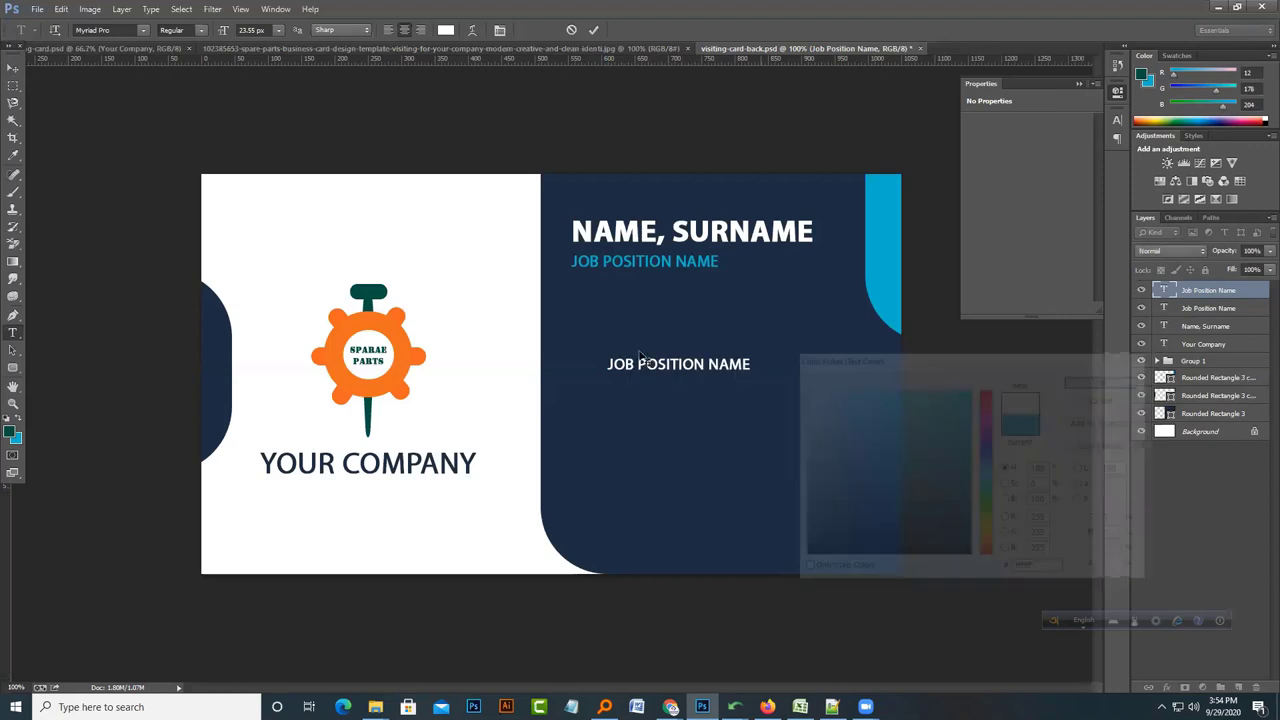
pyautogui.press('BackSpace')
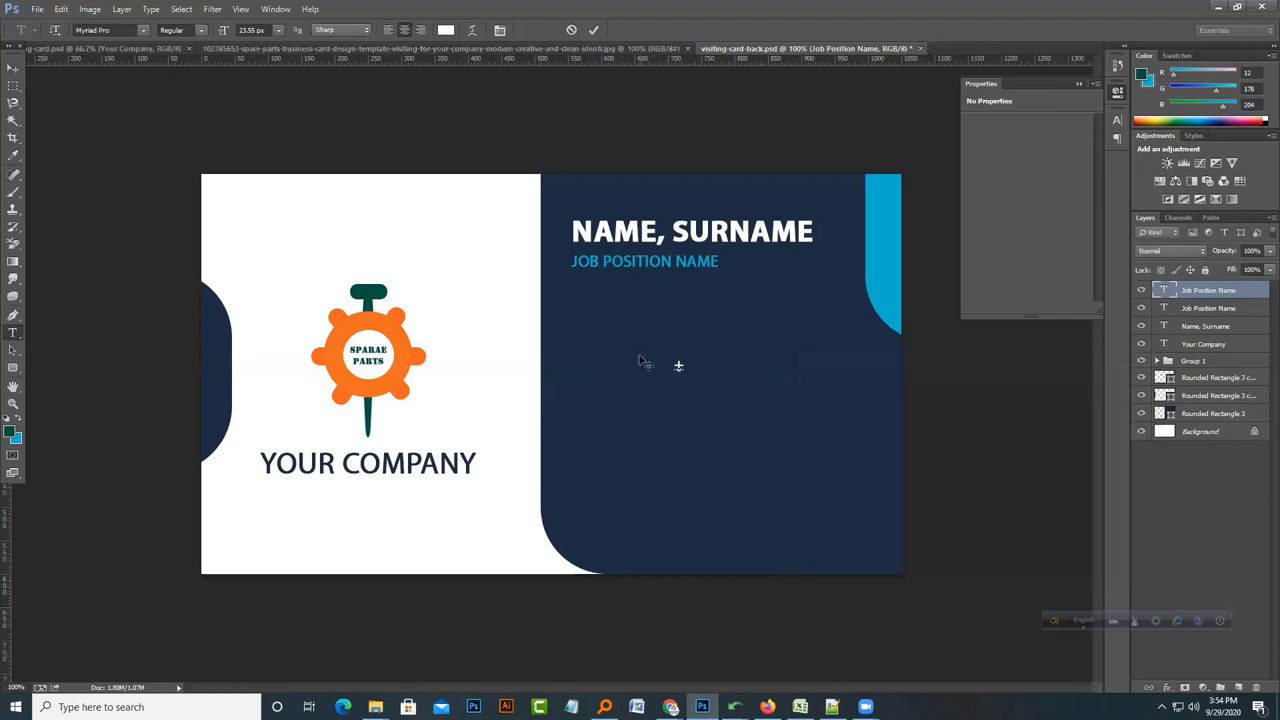
pyautogui.write('00 0 ')
pyautogui.write('00000000')
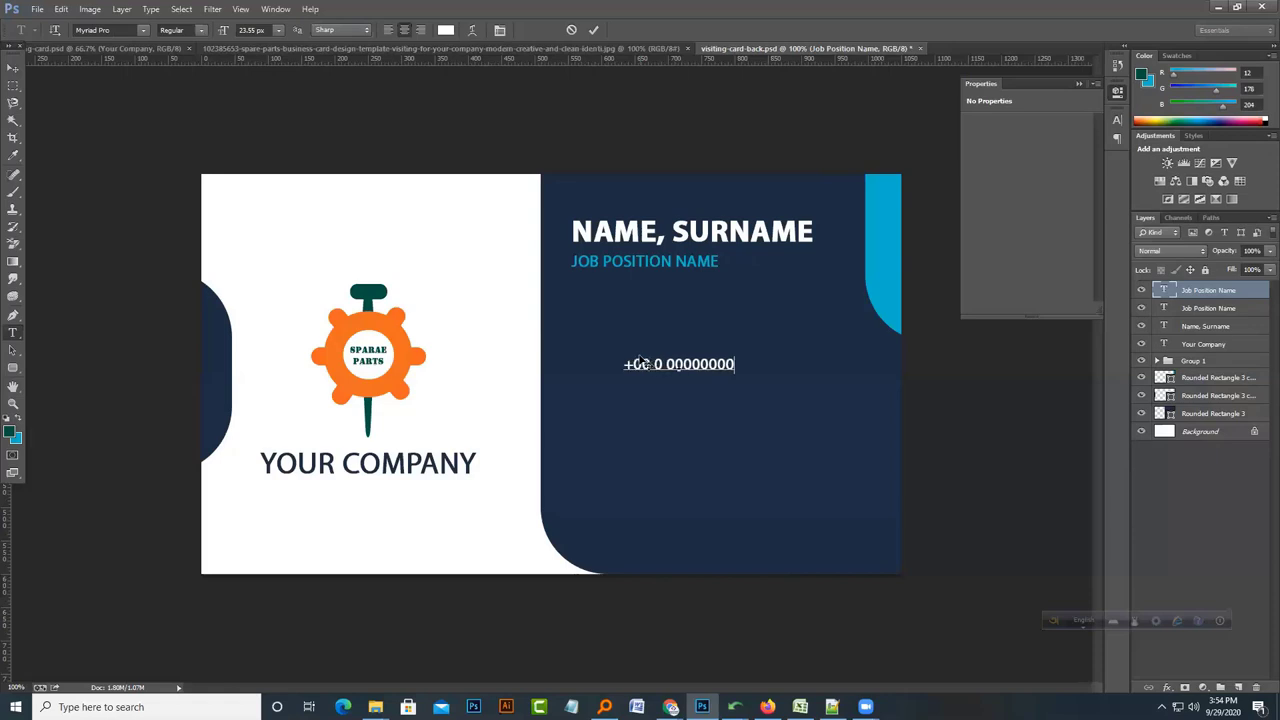
pyautogui.write('00')
pyautogui.click(14, 68)
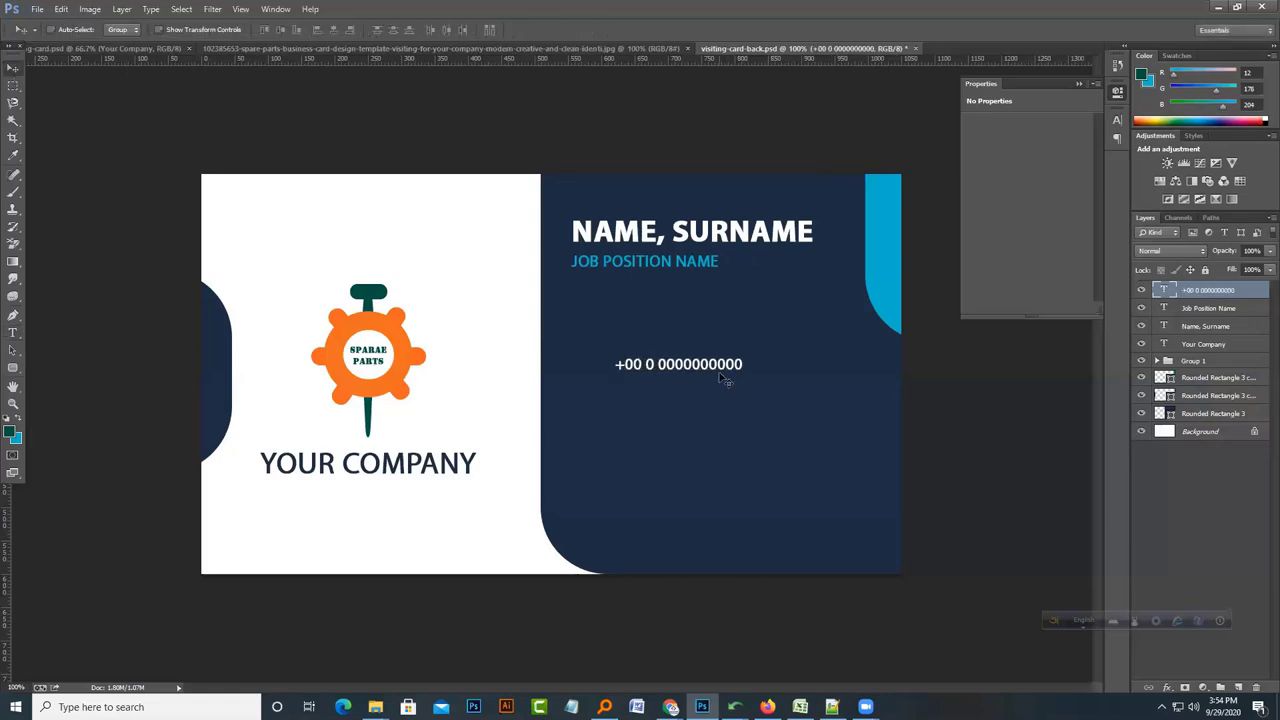
pyautogui.moveTo(720, 376)
pyautogui.mouseDown()
pyautogui.moveTo(760, 372)
pyautogui.moveTo(755, 388)
pyautogui.mouseUp()
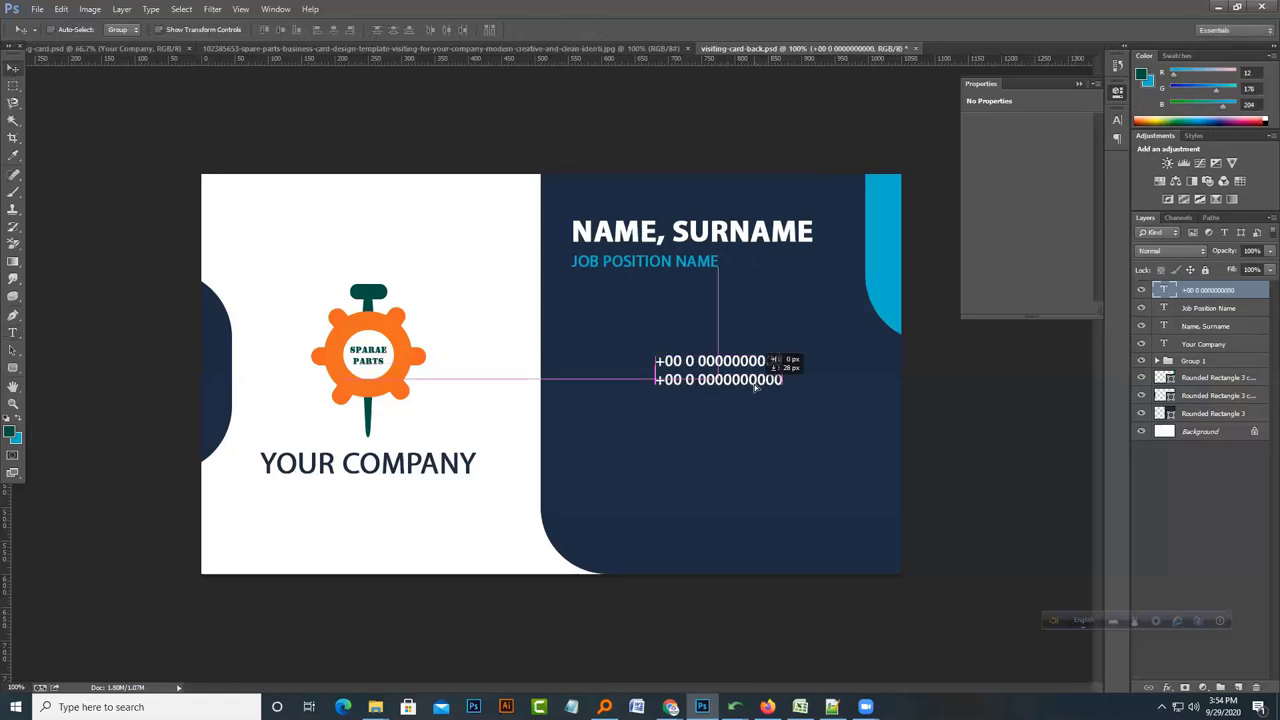
pyautogui.click(580, 49)
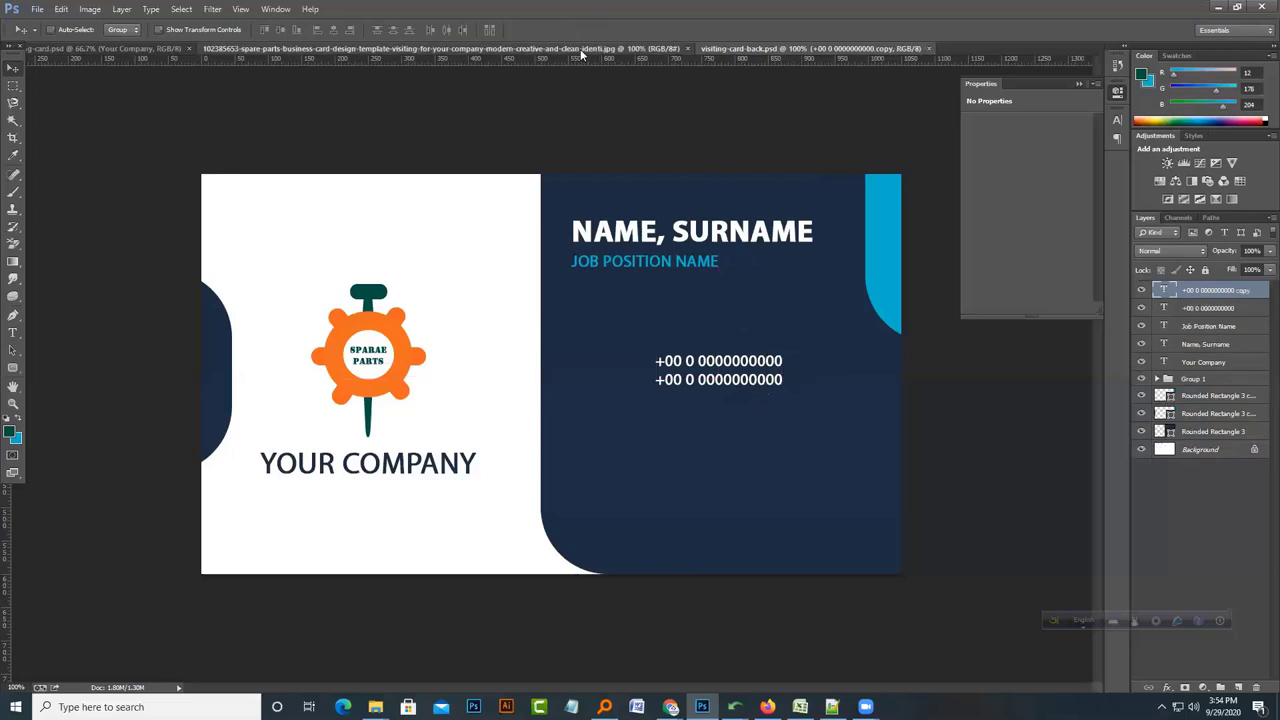
# Step: Duplicate a phone line into a third line and replace its text with NAME
pyautogui.click(812, 49)
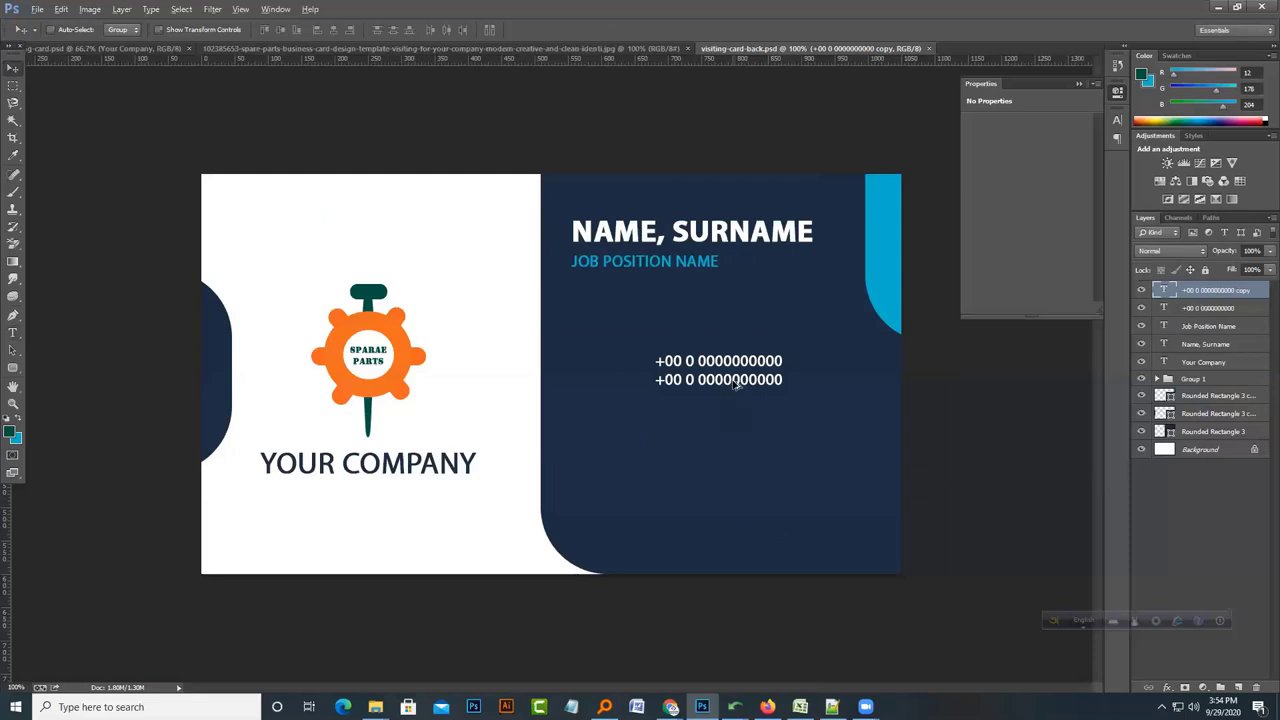
pyautogui.moveTo(735, 385); pyautogui.dragTo(735, 416)
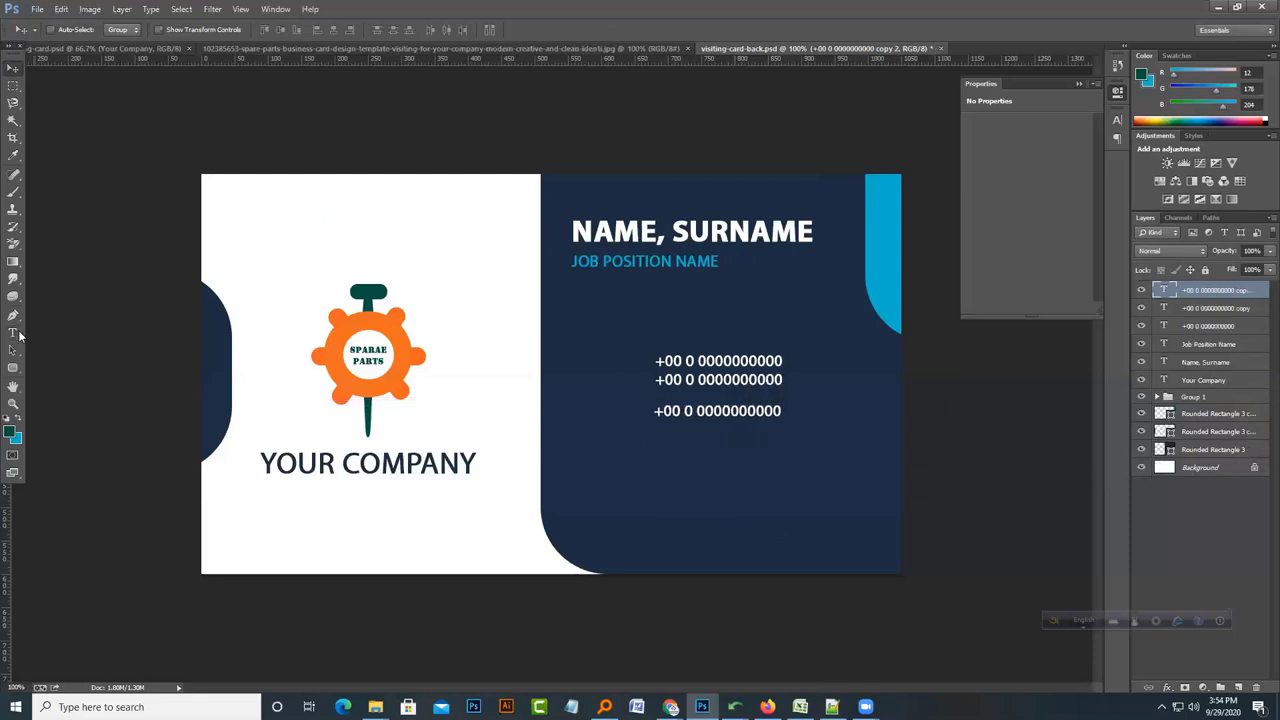
pyautogui.click(13, 333)
pyautogui.click(697, 411)
pyautogui.hotkey('ctrl', 'a')
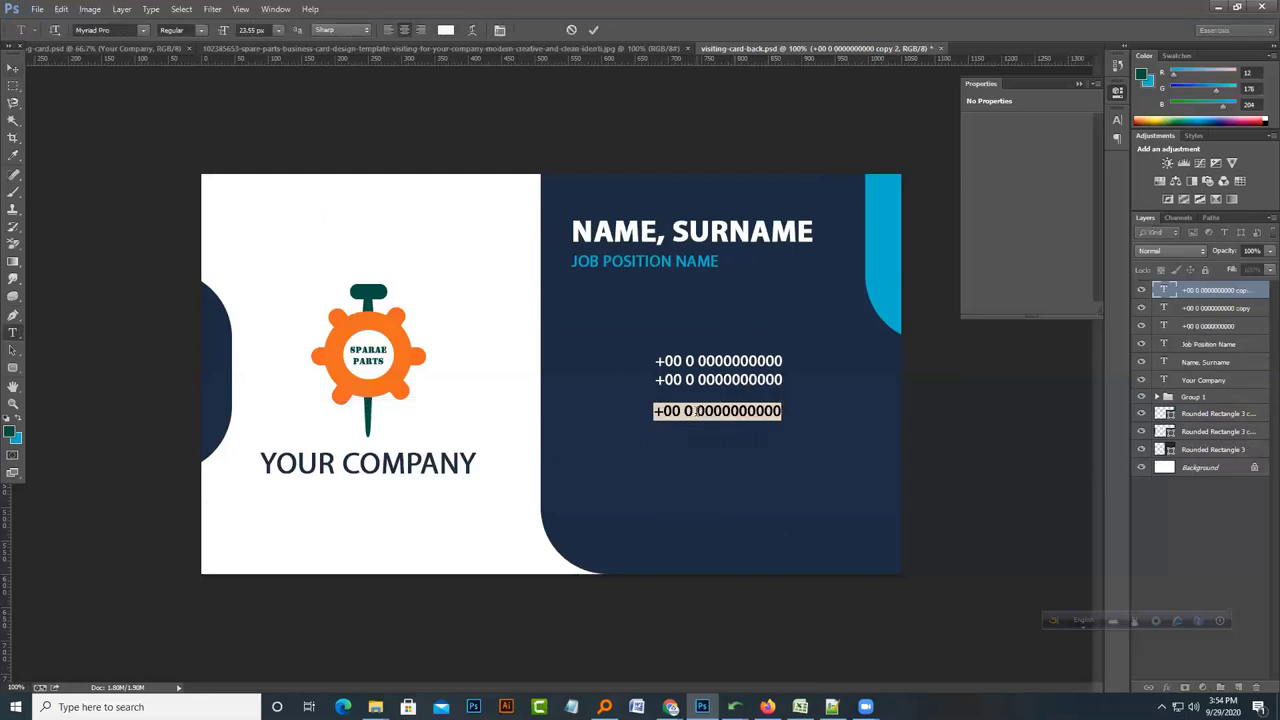
pyautogui.write('NAME')
pyautogui.hotkey('ctrl', 'a')
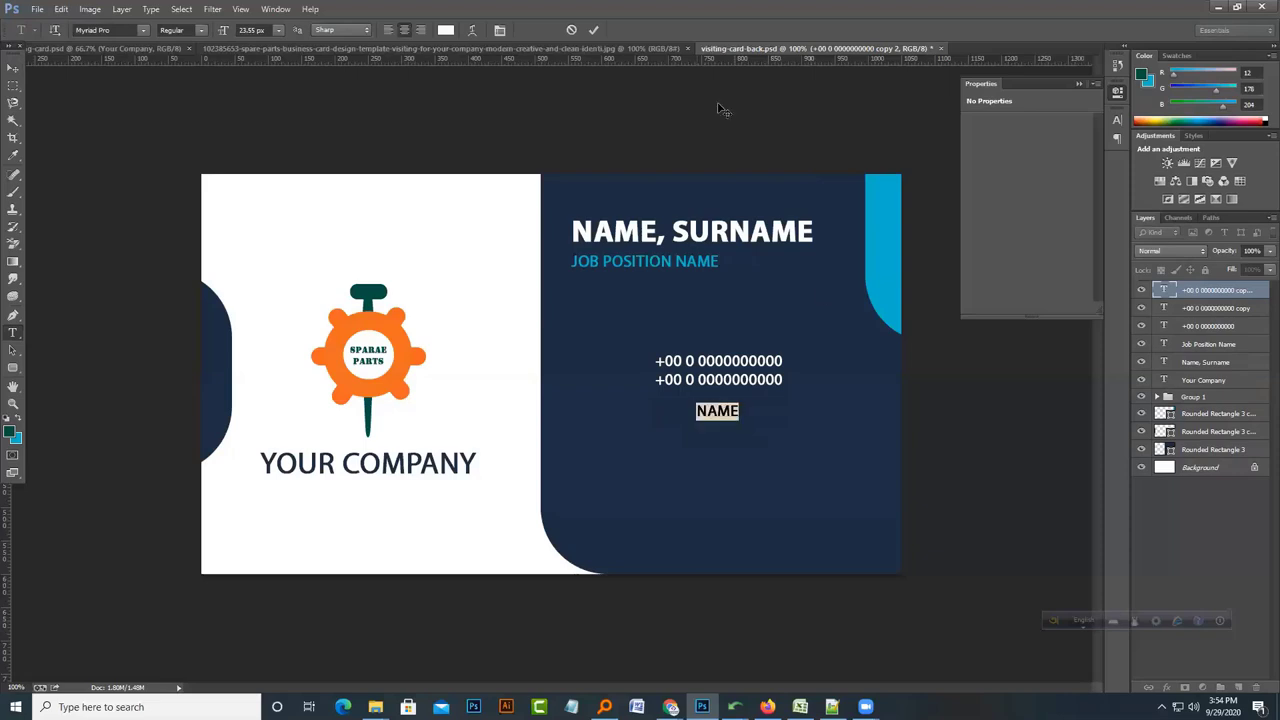
# Step: Turn off All Caps and complete the line as a placeholder company e-mail address
pyautogui.click(500, 30)
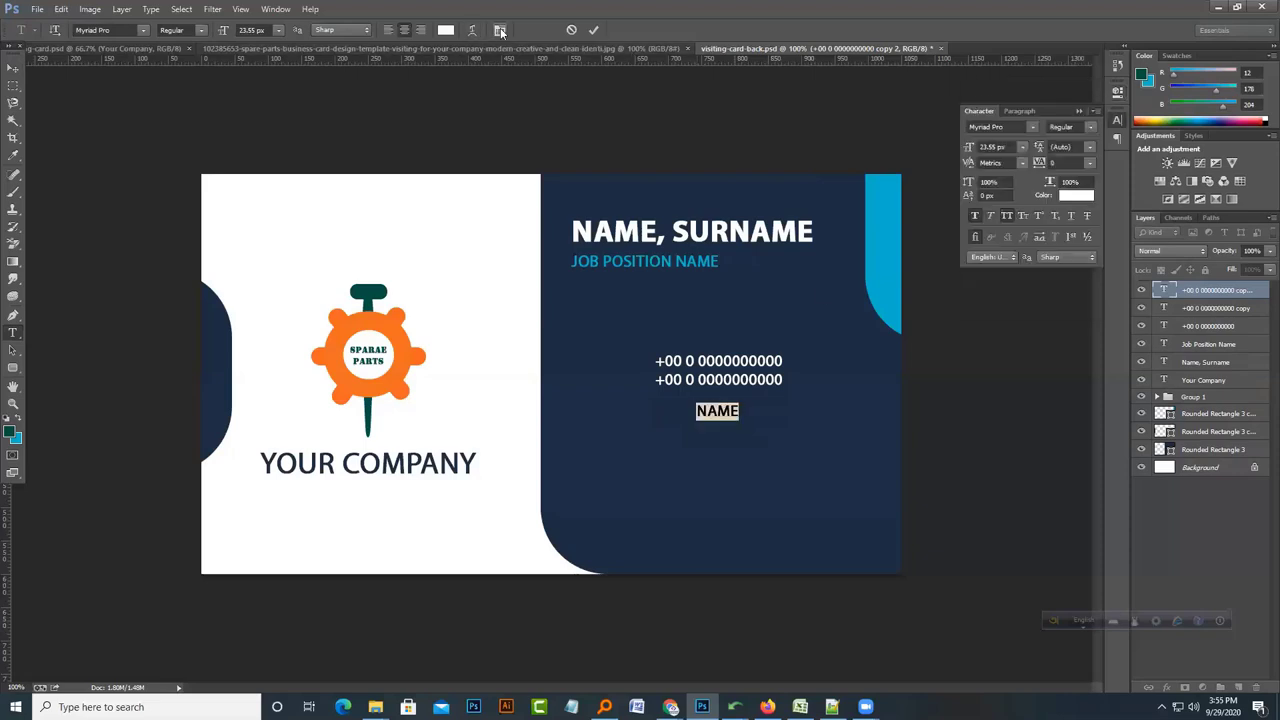
pyautogui.click(1006, 217)
pyautogui.click(733, 411)
pyautogui.write('@')
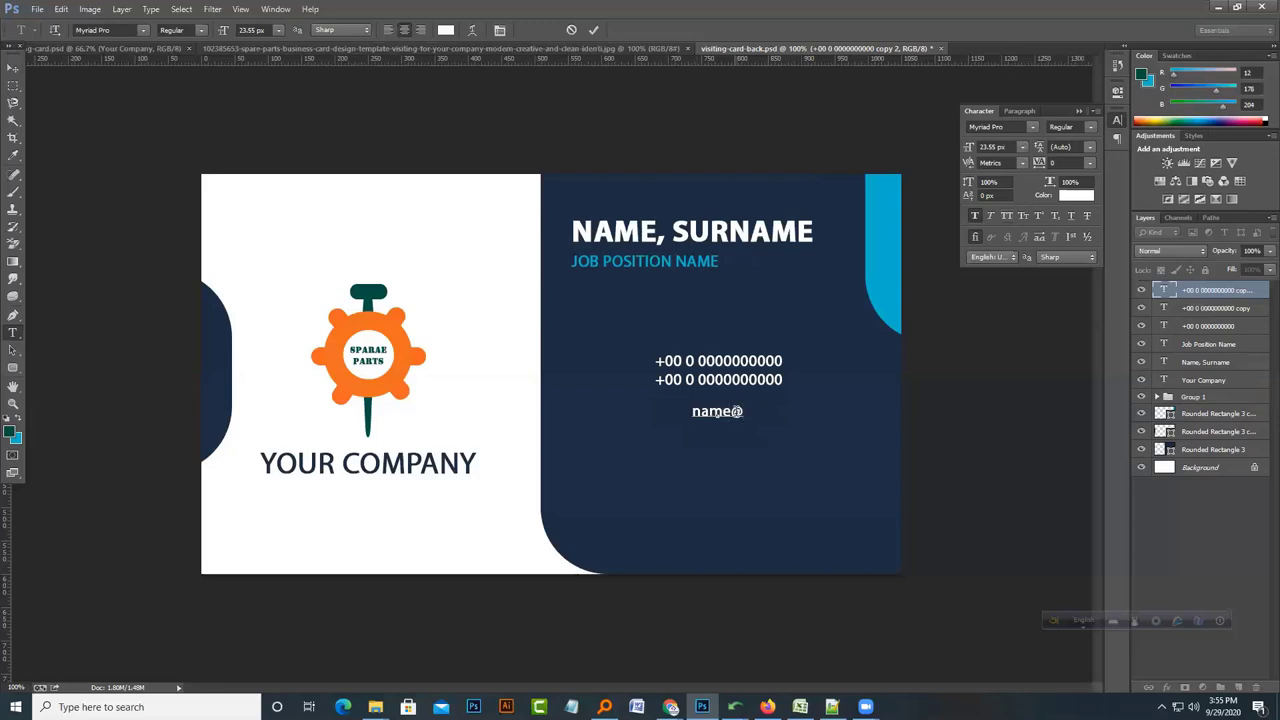
pyautogui.write('ca[ot')
pyautogui.press('BackSpace')
pyautogui.press('BackSpace')
pyautogui.press('BackSpace')
pyautogui.write('p')
pyautogui.press('BackSpace')
pyautogui.press('BackSpace')
pyautogui.press('BackSpace')
pyautogui.write('co')
pyautogui.write('mpany.com')
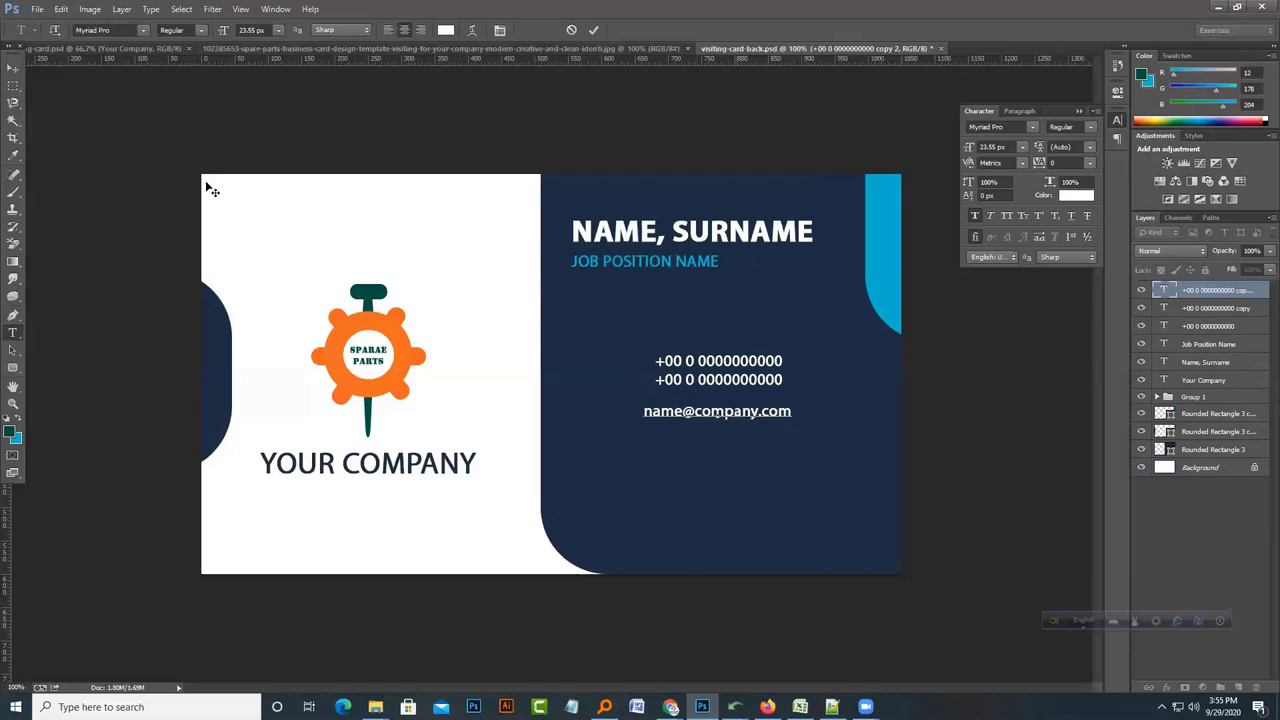
pyautogui.click(6, 71)
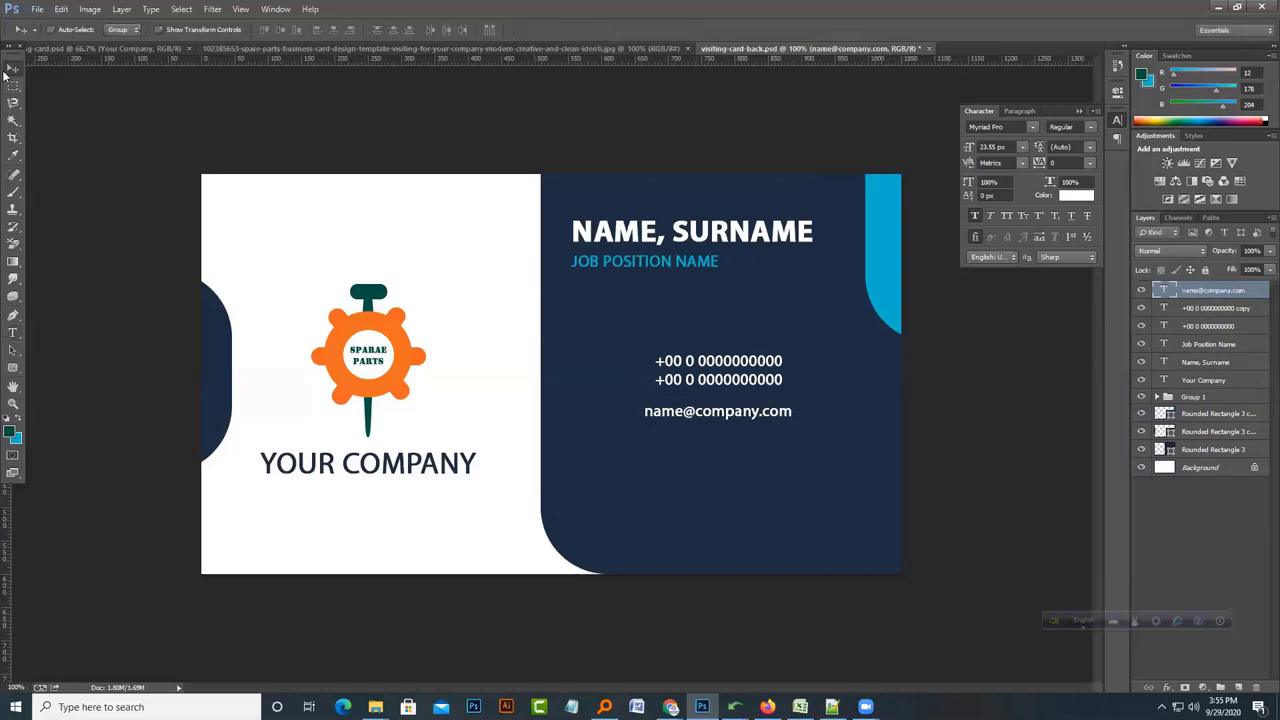
pyautogui.press('Right')
pyautogui.press('Right')
pyautogui.press('Right')
pyautogui.press('Right')
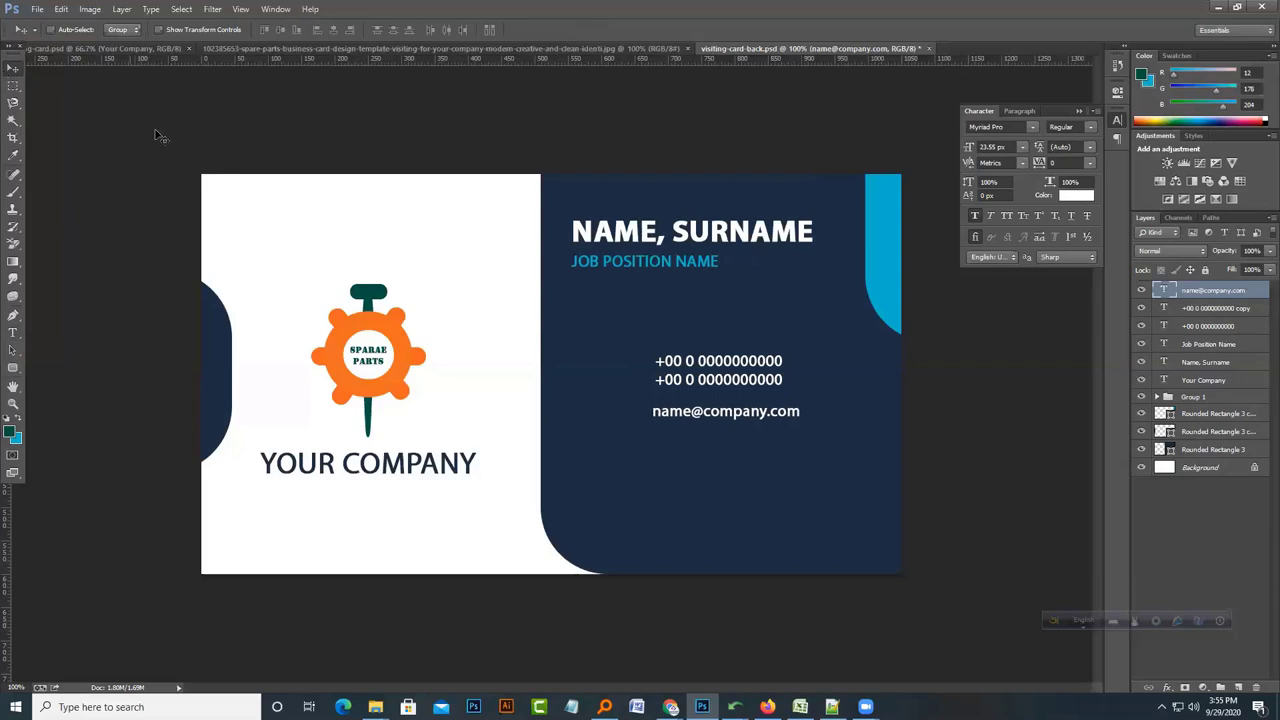
pyautogui.moveTo(686, 423)
pyautogui.mouseDown()
pyautogui.moveTo(686, 444)
pyautogui.moveTo(637, 437)
pyautogui.mouseUp()
pyautogui.click(13, 332)
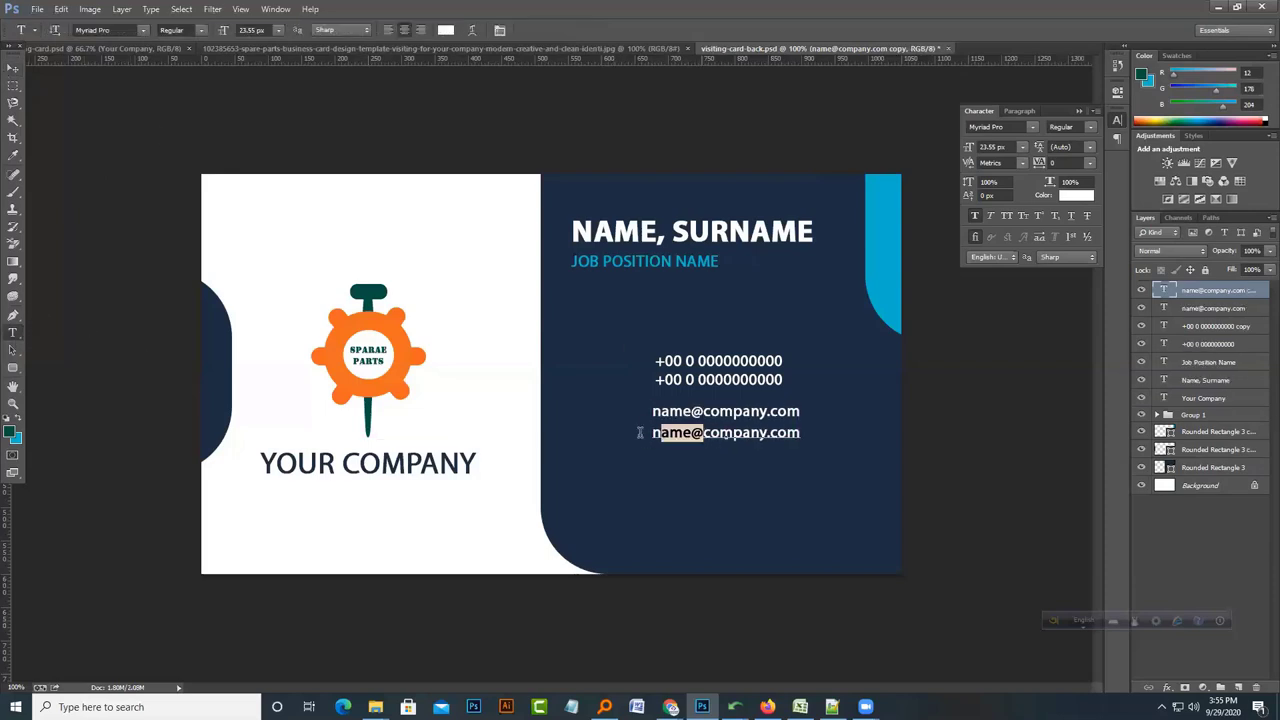
pyautogui.write('w')
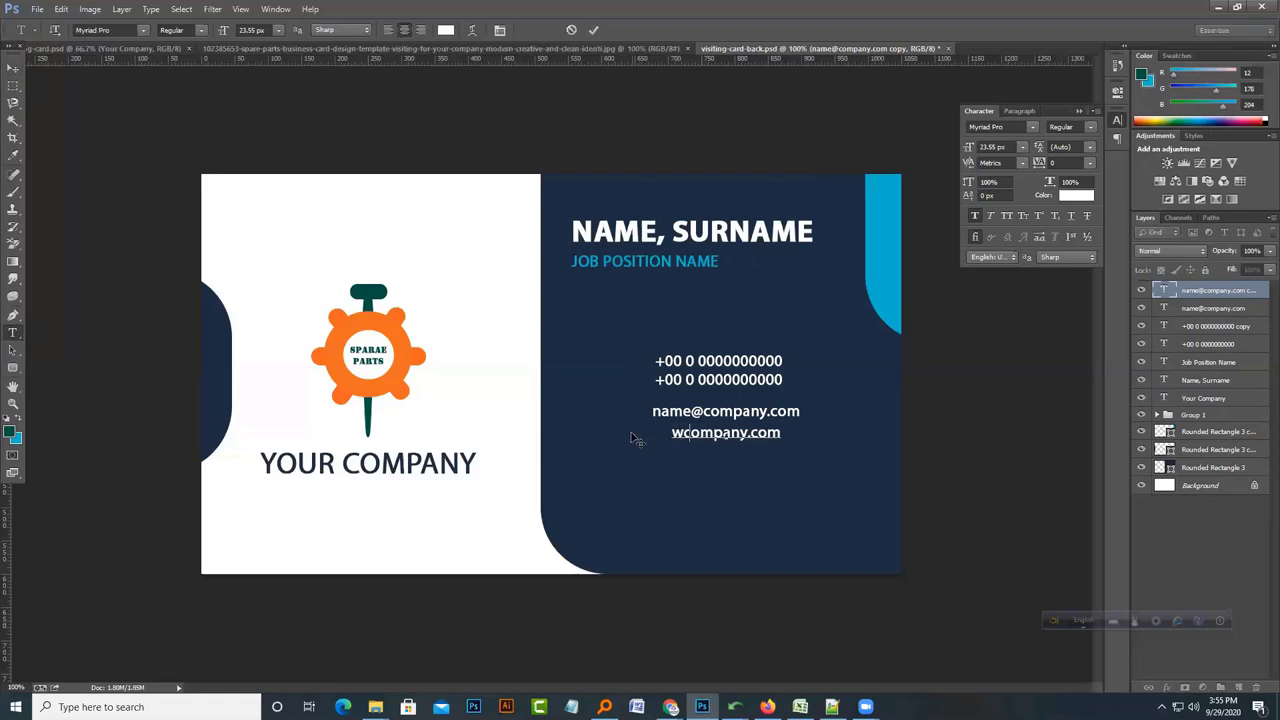
pyautogui.write('ww.')
pyautogui.click(13, 66)
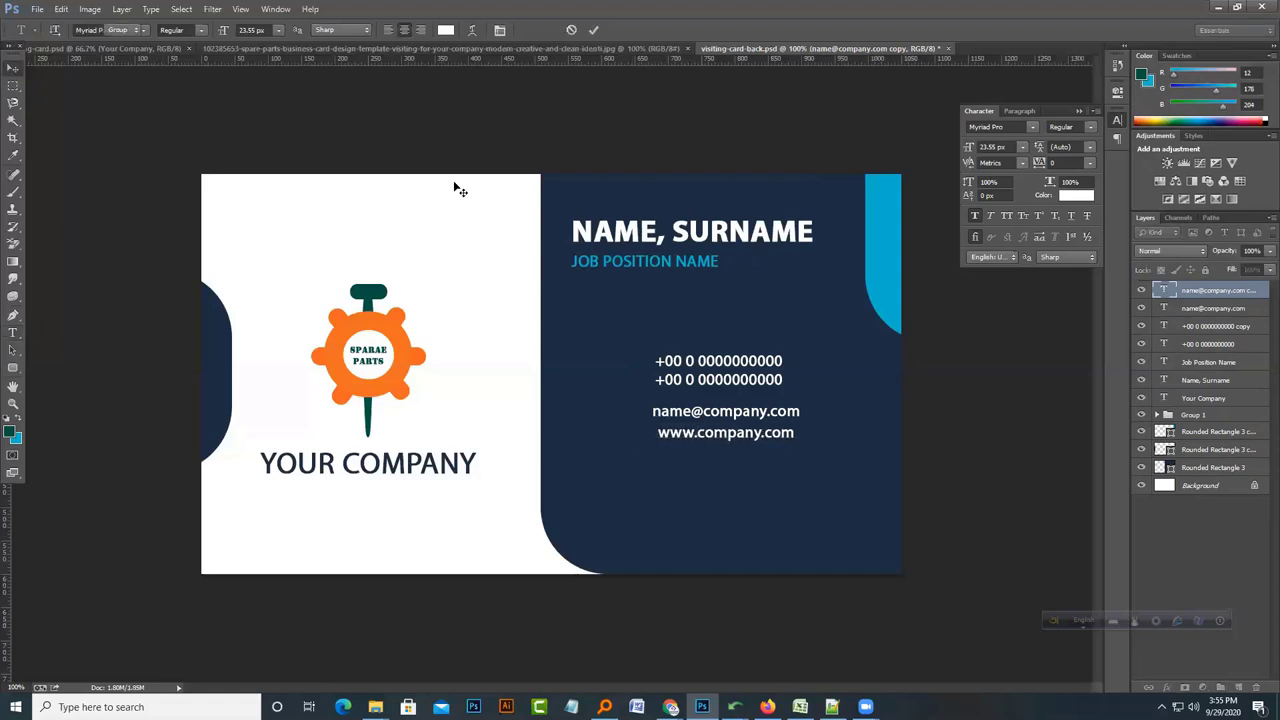
pyautogui.click(168, 47)
# Step: Duplicate the website line lower and retype it as the placeholder two-line street address
pyautogui.click(370, 47)
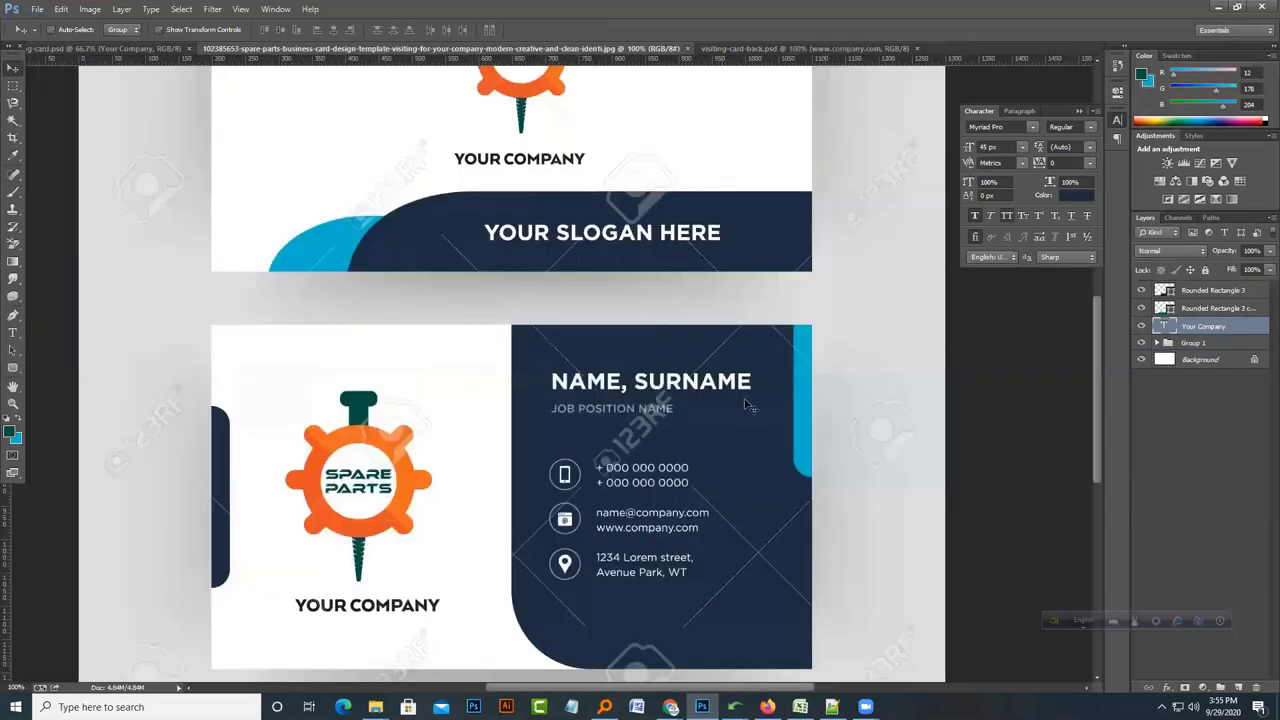
pyautogui.scroll(-1, 615, 580)
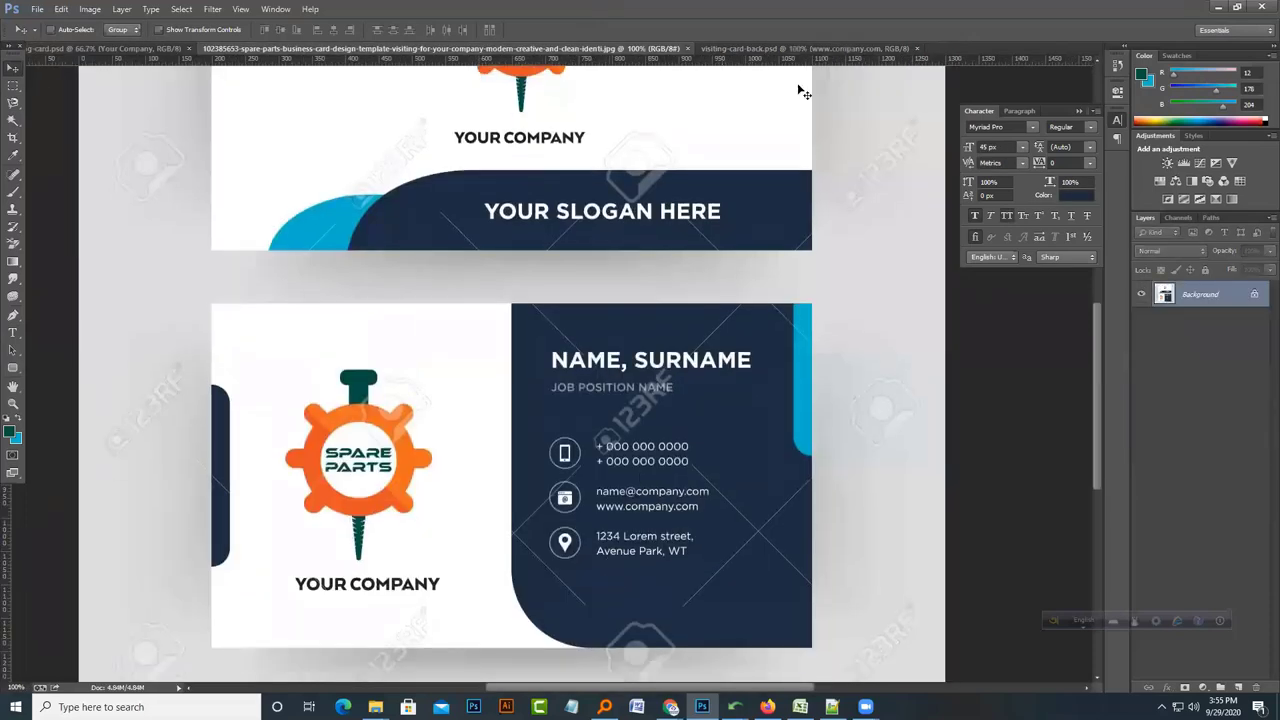
pyautogui.click(843, 48)
pyautogui.moveTo(736, 440); pyautogui.dragTo(735, 476)
pyautogui.click(13, 332)
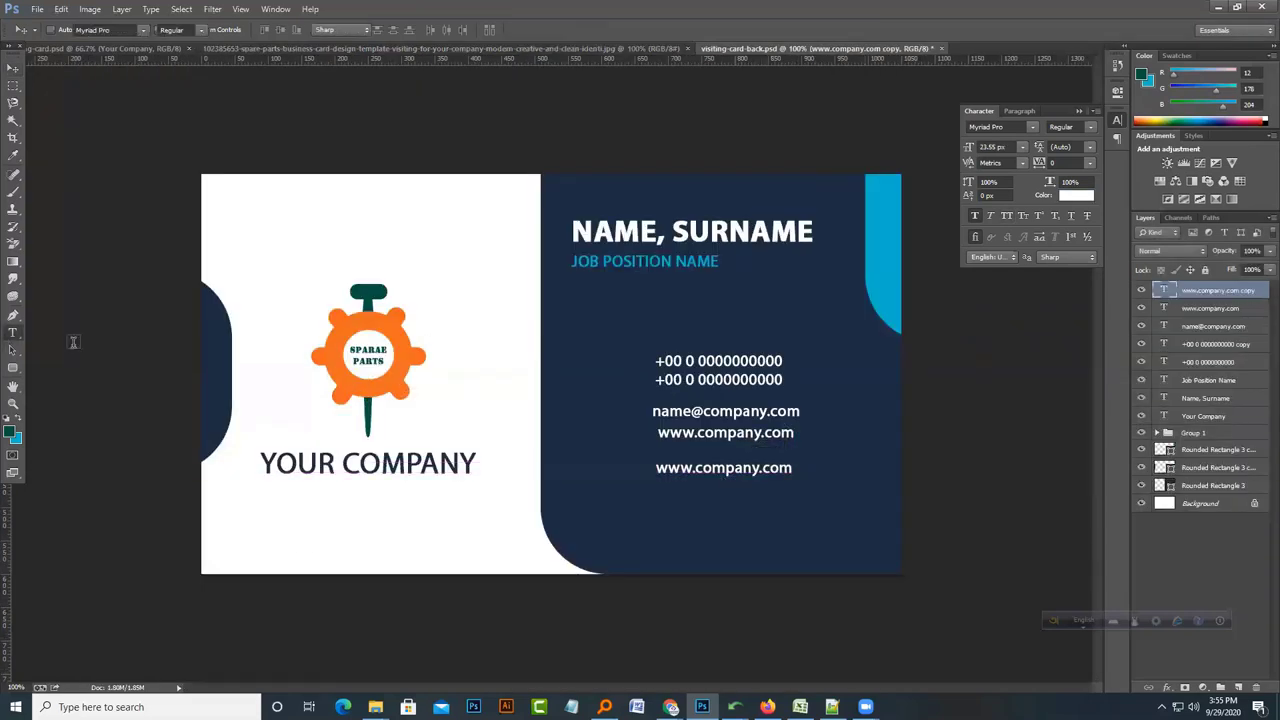
pyautogui.click(724, 476)
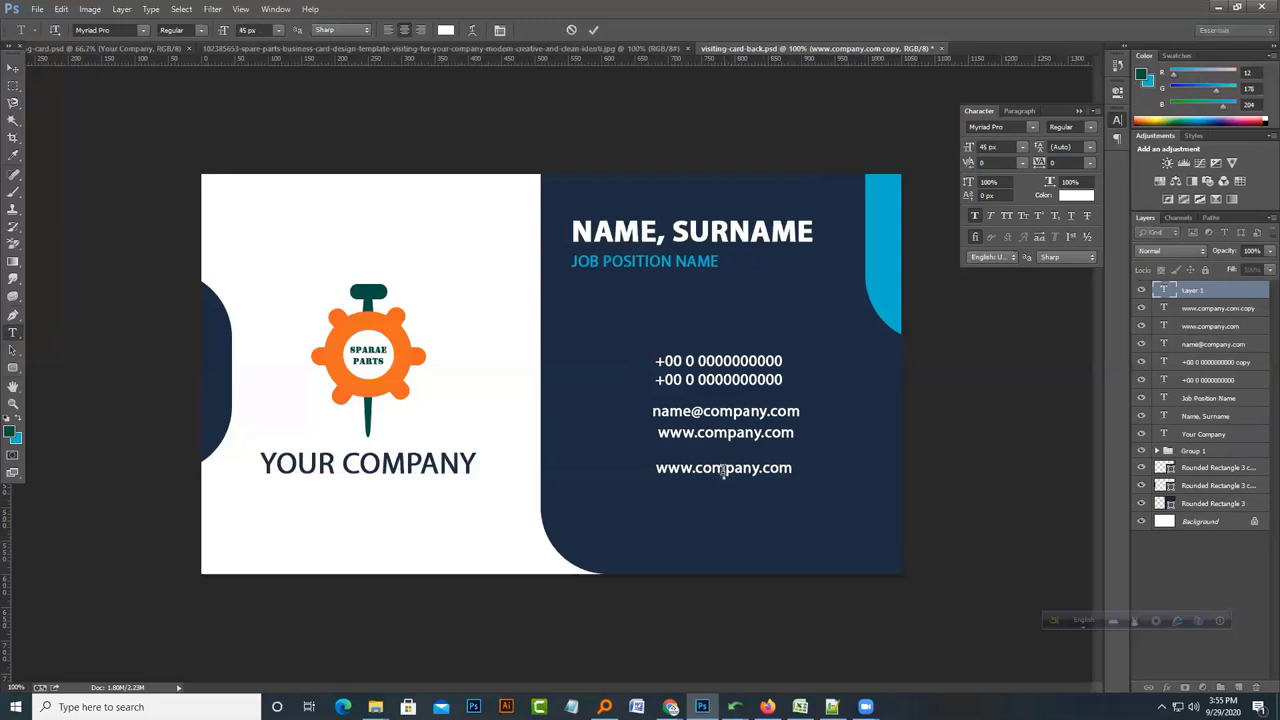
pyautogui.click(724, 468)
pyautogui.hotkey('ctrl', 'a')
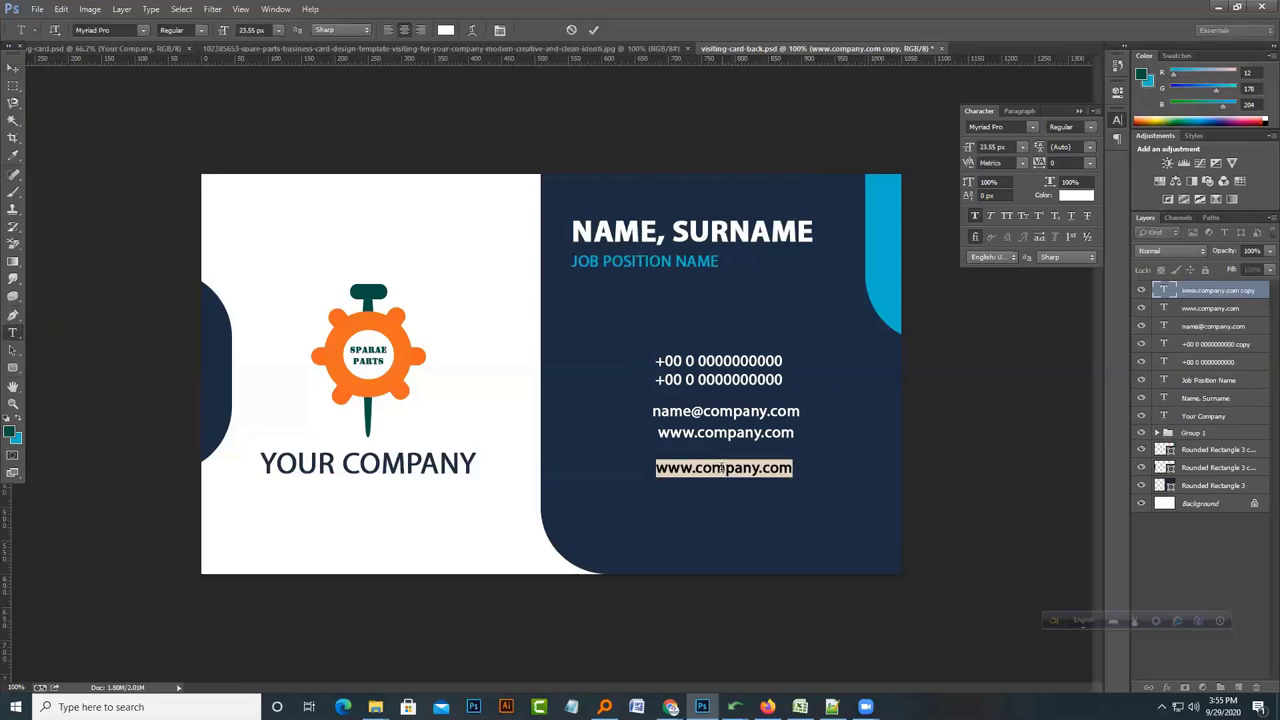
pyautogui.write('1234, ')
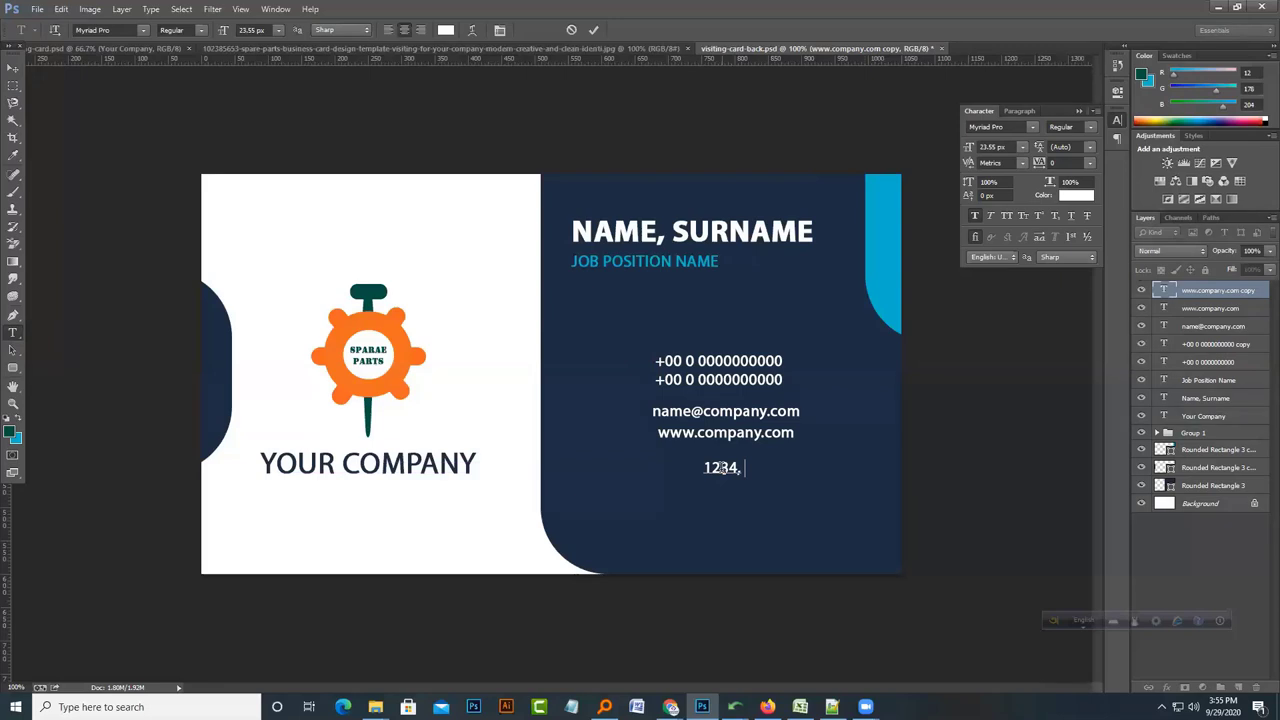
pyautogui.write('Lorem Stre')
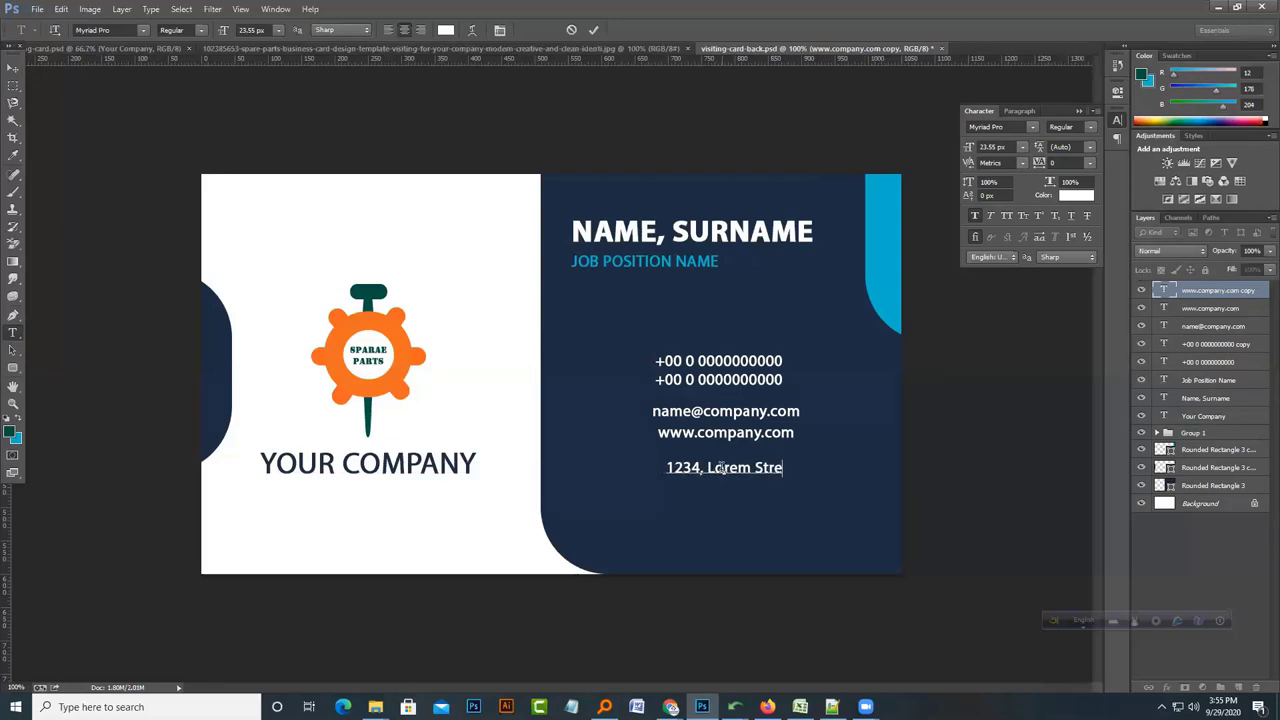
pyautogui.write('et A')
pyautogui.write('ve')
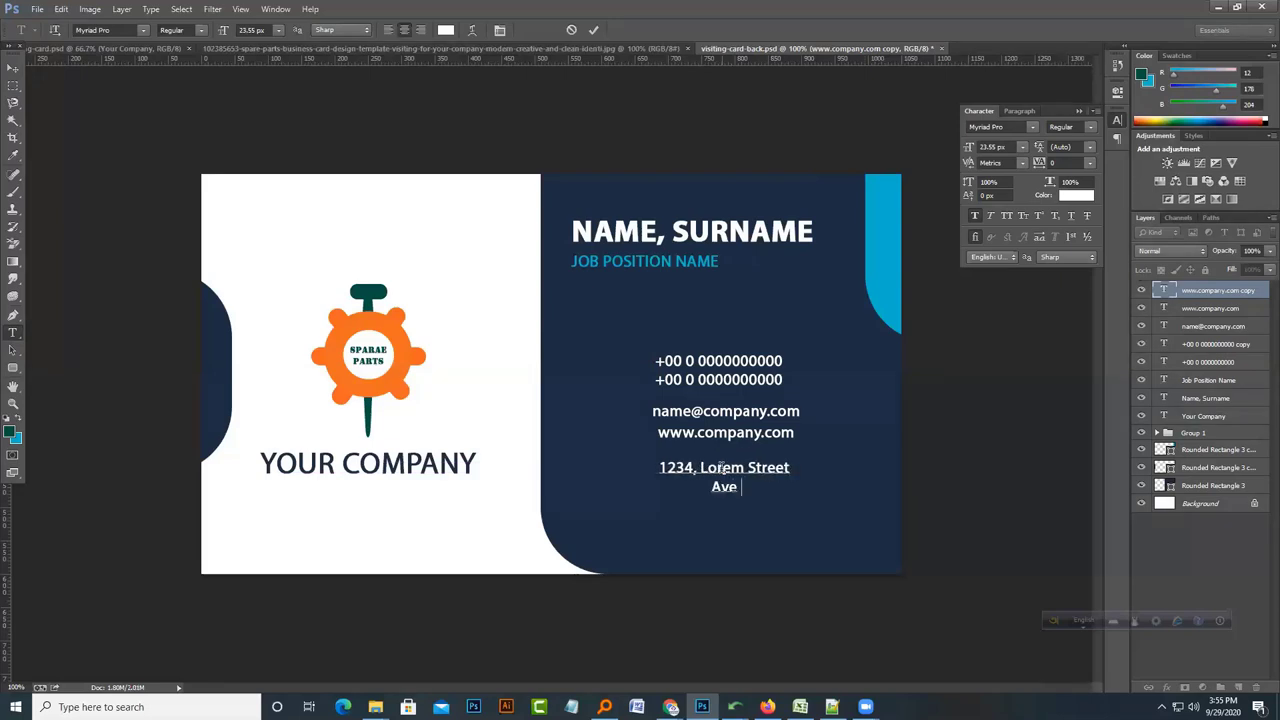
pyautogui.write('nue Park,')
pyautogui.write(' WT')
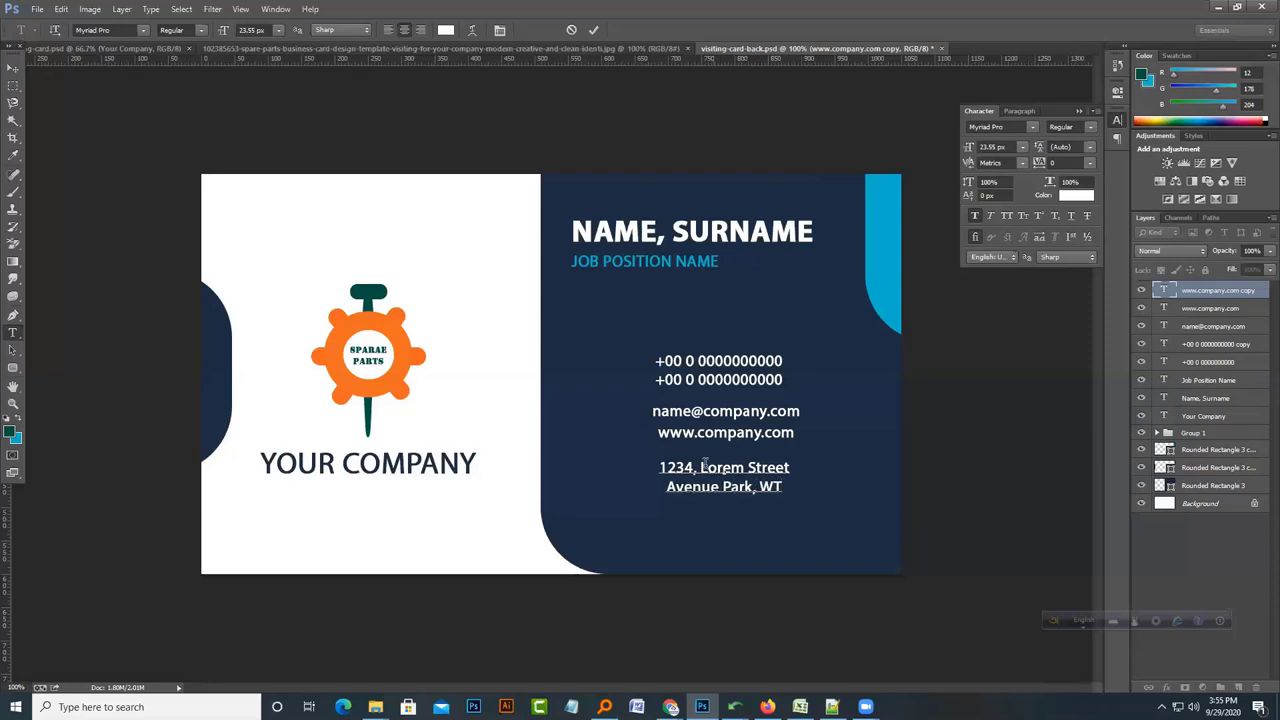
# Step: Left-align the address text and shift the block left beneath the website line
pyautogui.hotkey('ctrl', 'a')
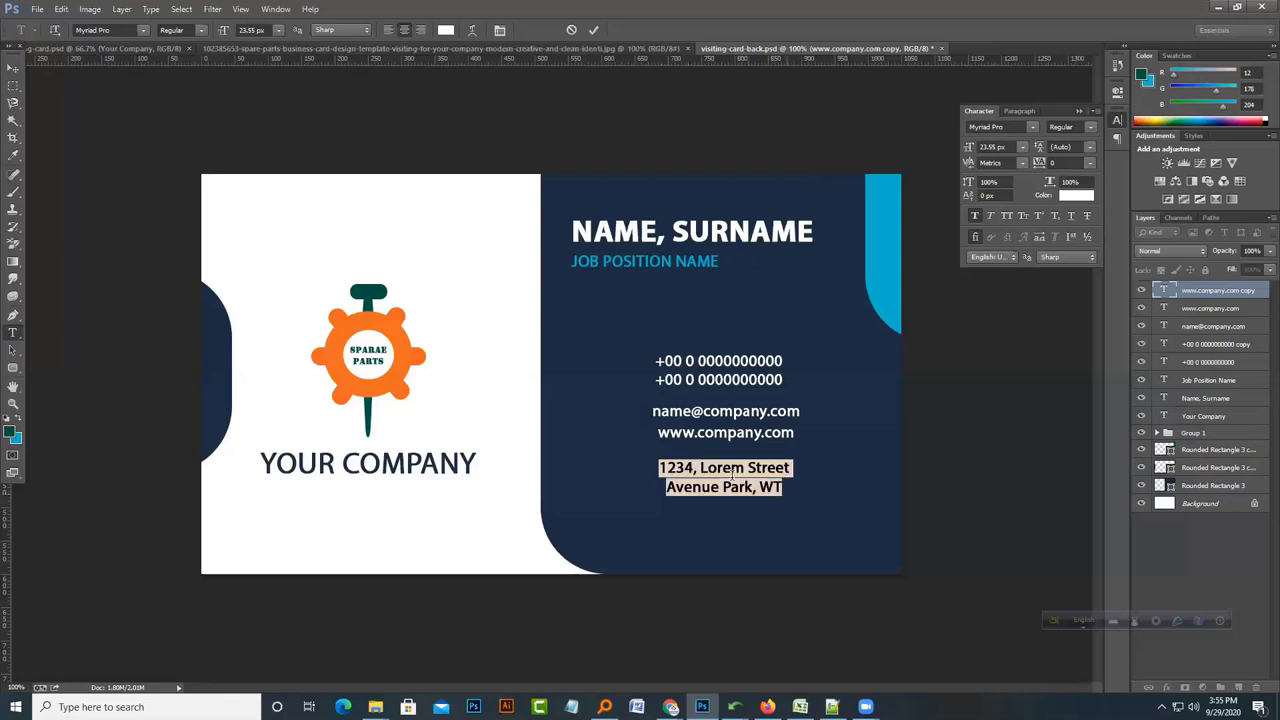
pyautogui.click(660, 462)
pyautogui.hotkey('ctrl', 'a')
pyautogui.click(390, 31)
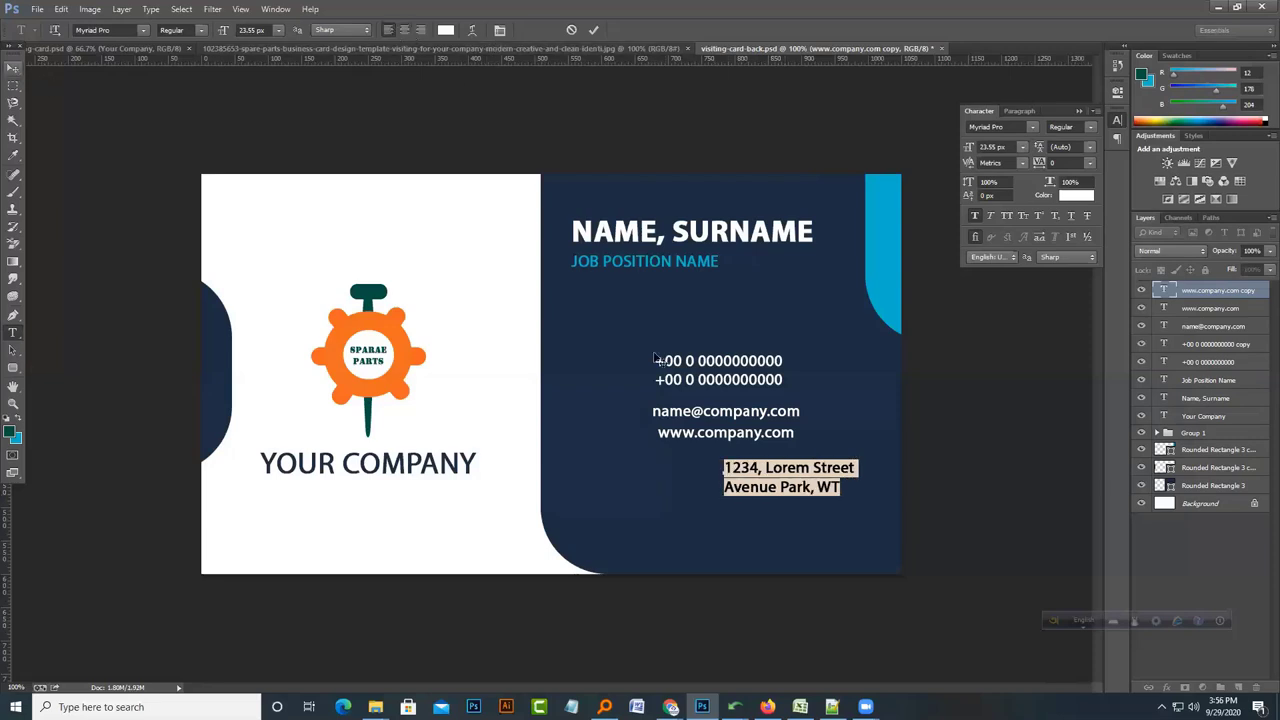
pyautogui.click(13, 67)
pyautogui.moveTo(750, 477); pyautogui.dragTo(690, 472)
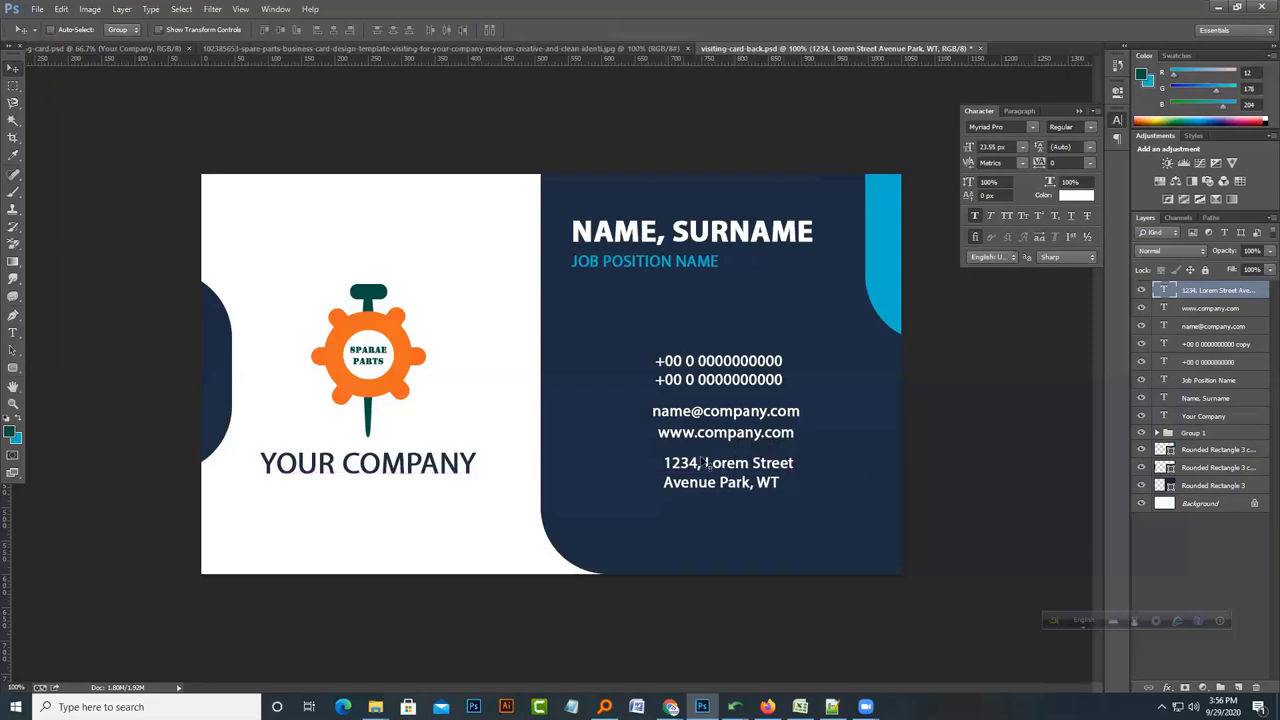
pyautogui.click(1208, 307)
pyautogui.click(1208, 363)
pyautogui.click(1208, 380)
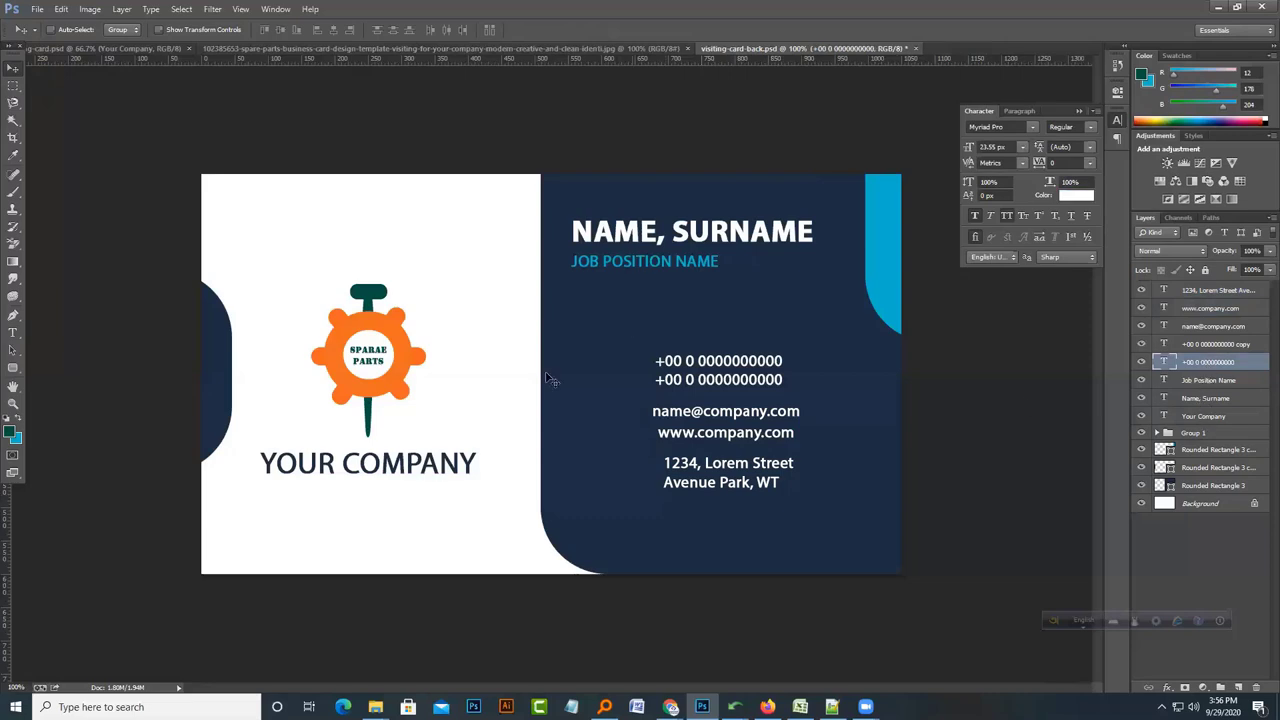
# Step: Align the phone, e-mail, website and address layers on a common left edge
pyautogui.keyDown('shift'); pyautogui.click(1203, 292); pyautogui.keyUp('shift')
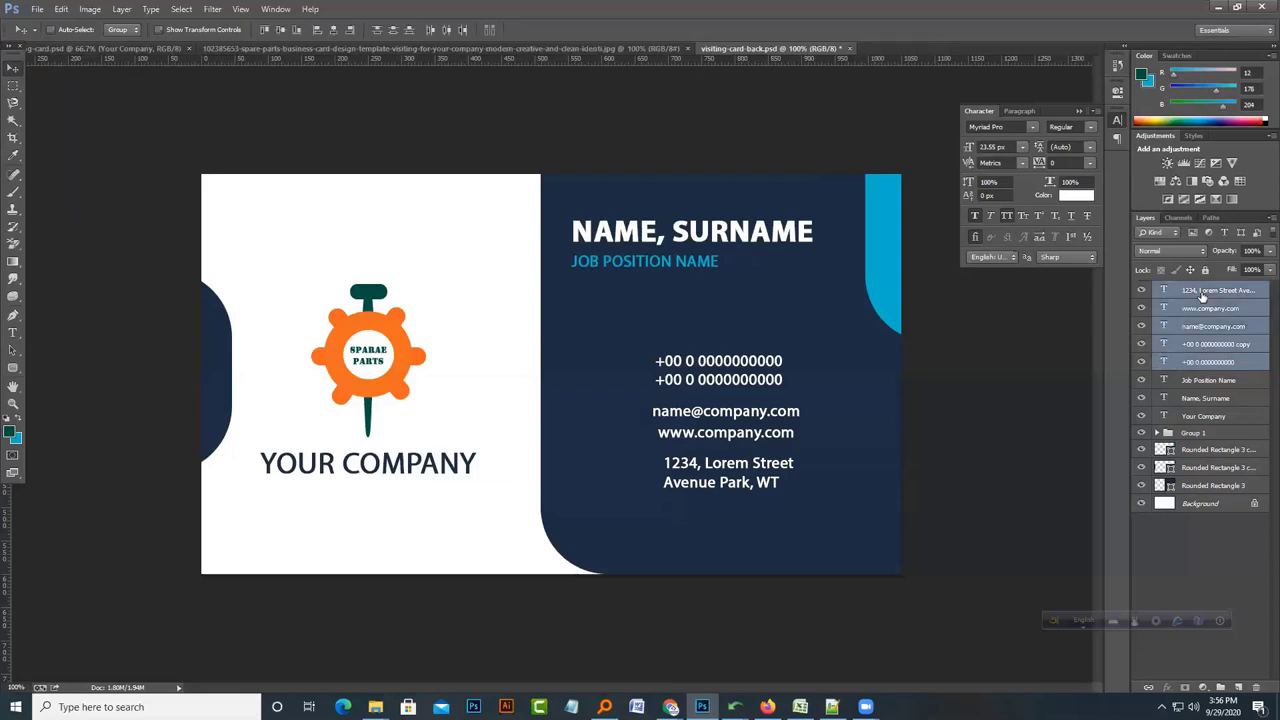
pyautogui.click(1199, 366)
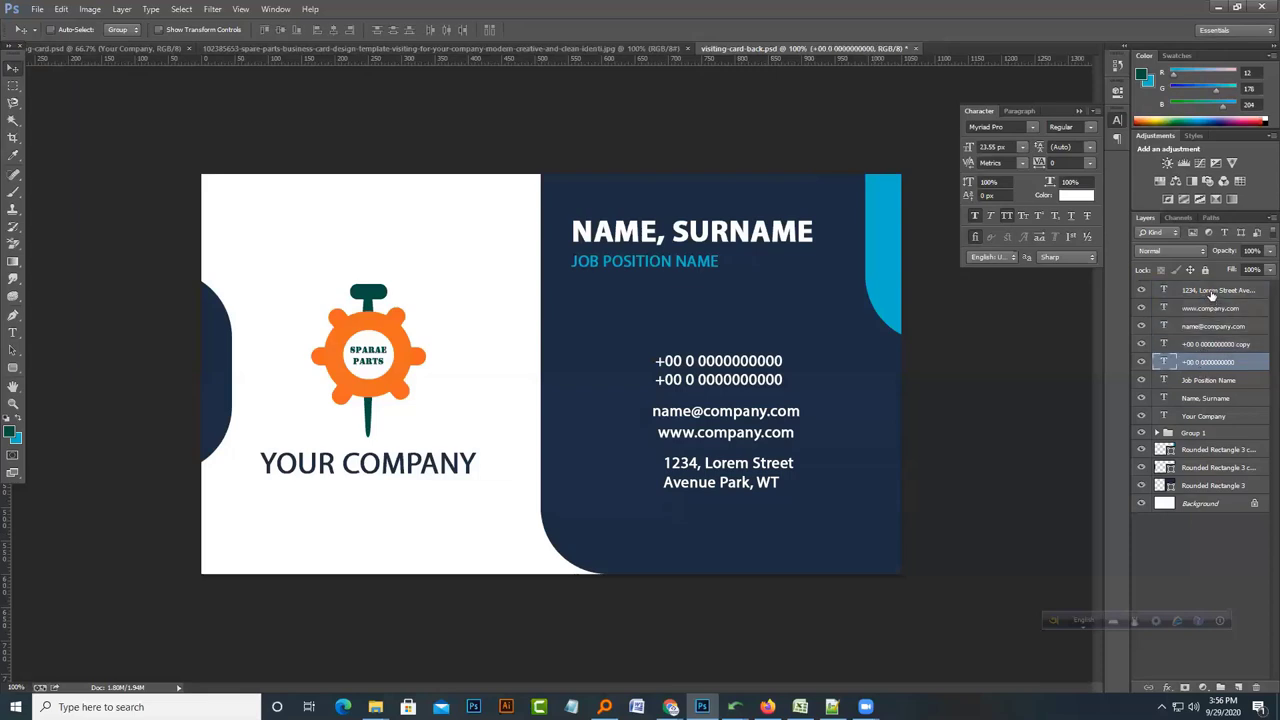
pyautogui.keyDown('shift'); pyautogui.click(1212, 292); pyautogui.keyUp('shift')
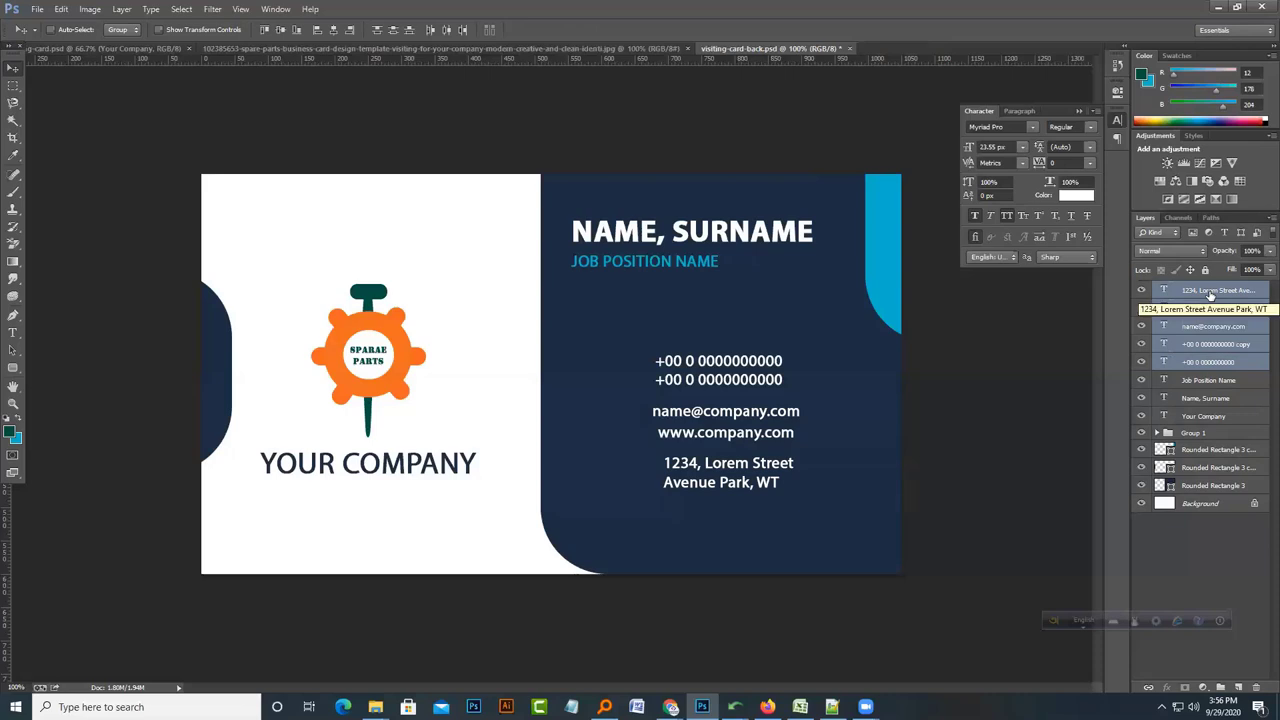
pyautogui.click(316, 30)
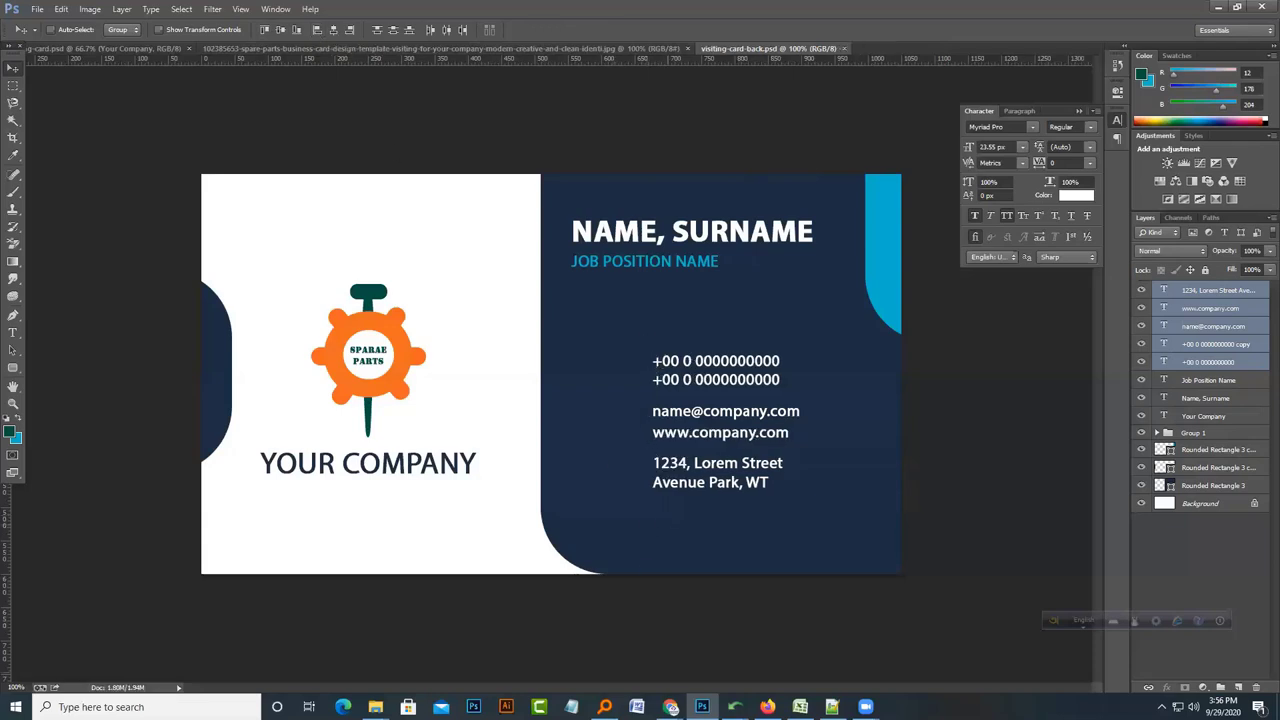
pyautogui.click(342, 48)
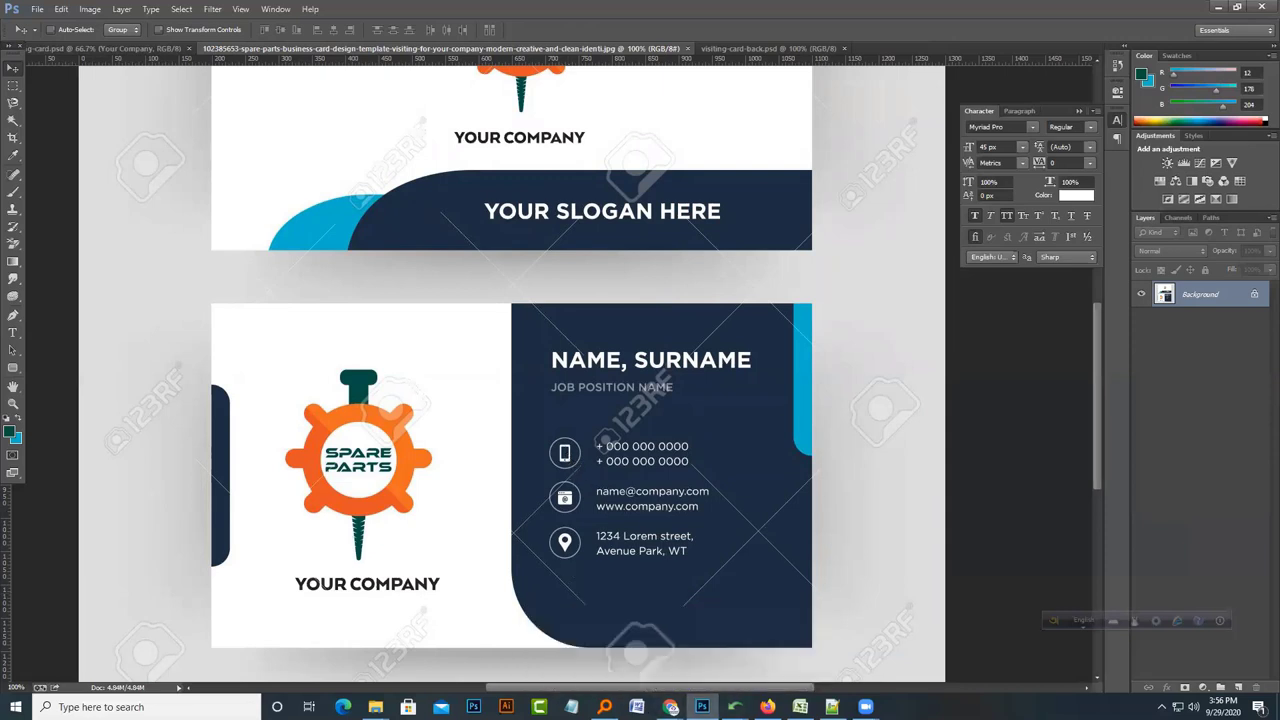
# Step: Search Google for 'mobile icon' in a new Chrome tab
pyautogui.click(638, 670)
pyautogui.click(497, 8)
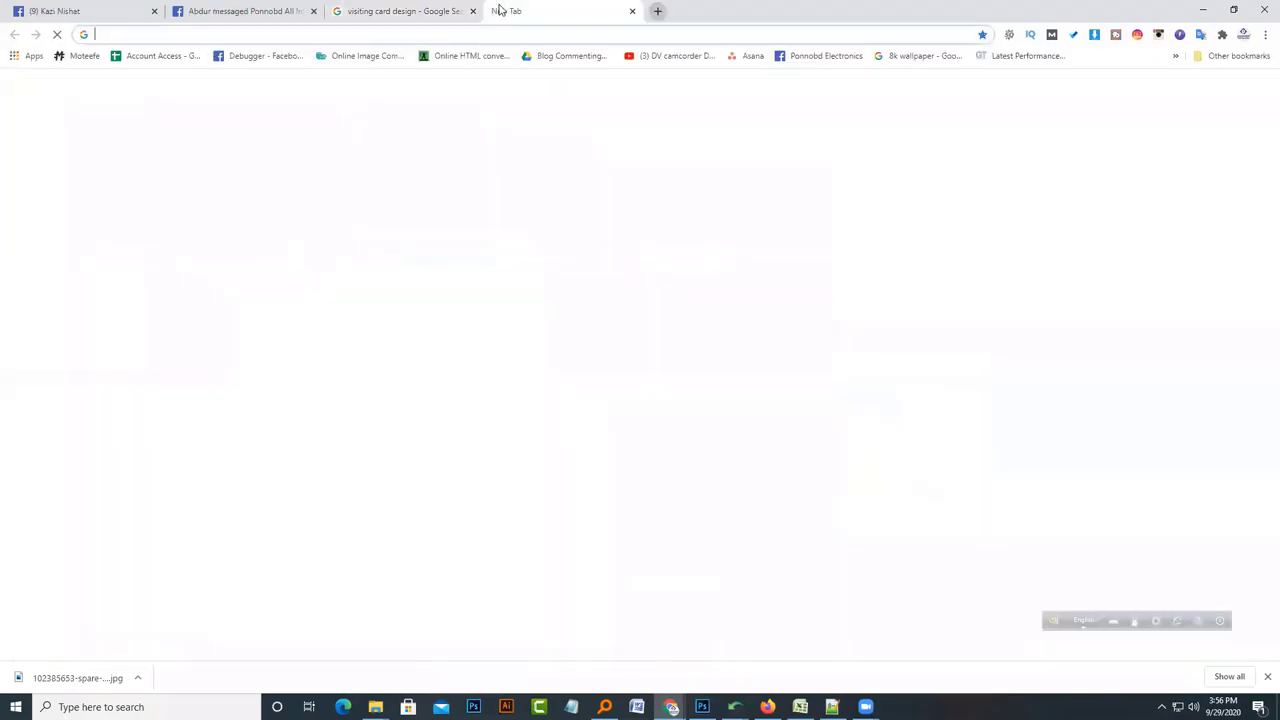
pyautogui.write('google.com')
pyautogui.press('Return')
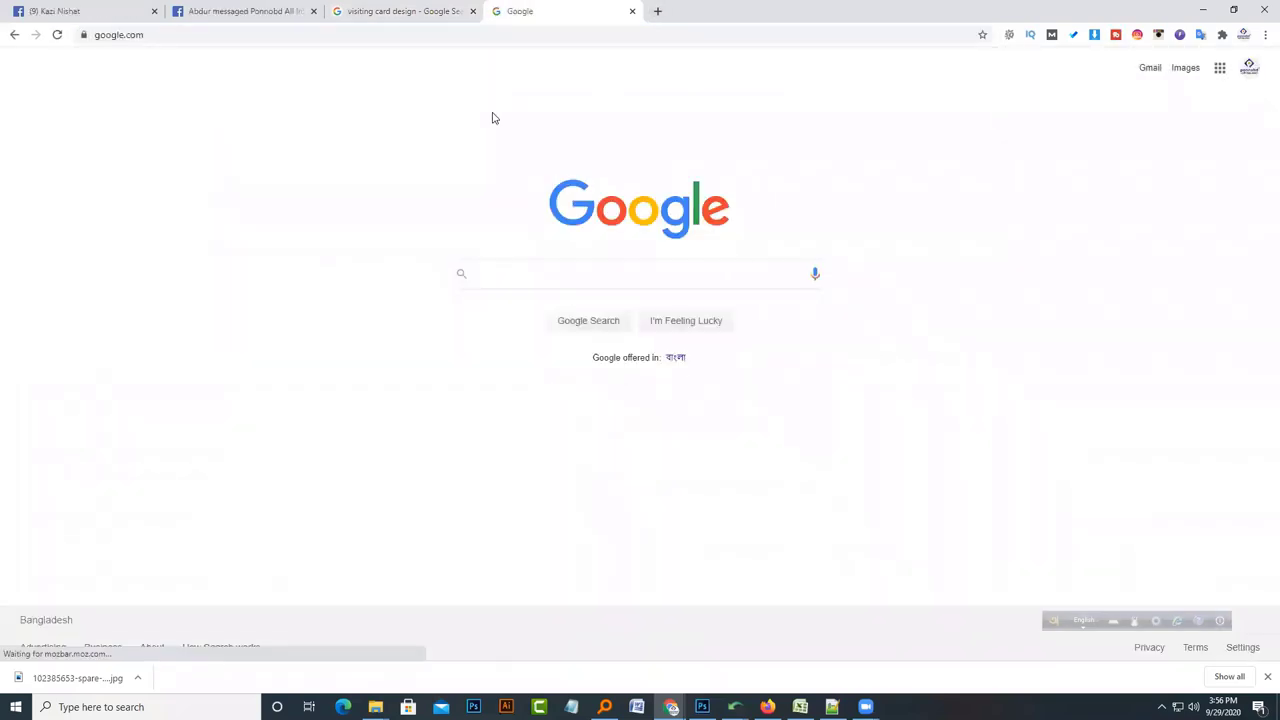
pyautogui.write('mobile icon')
pyautogui.press('Return')
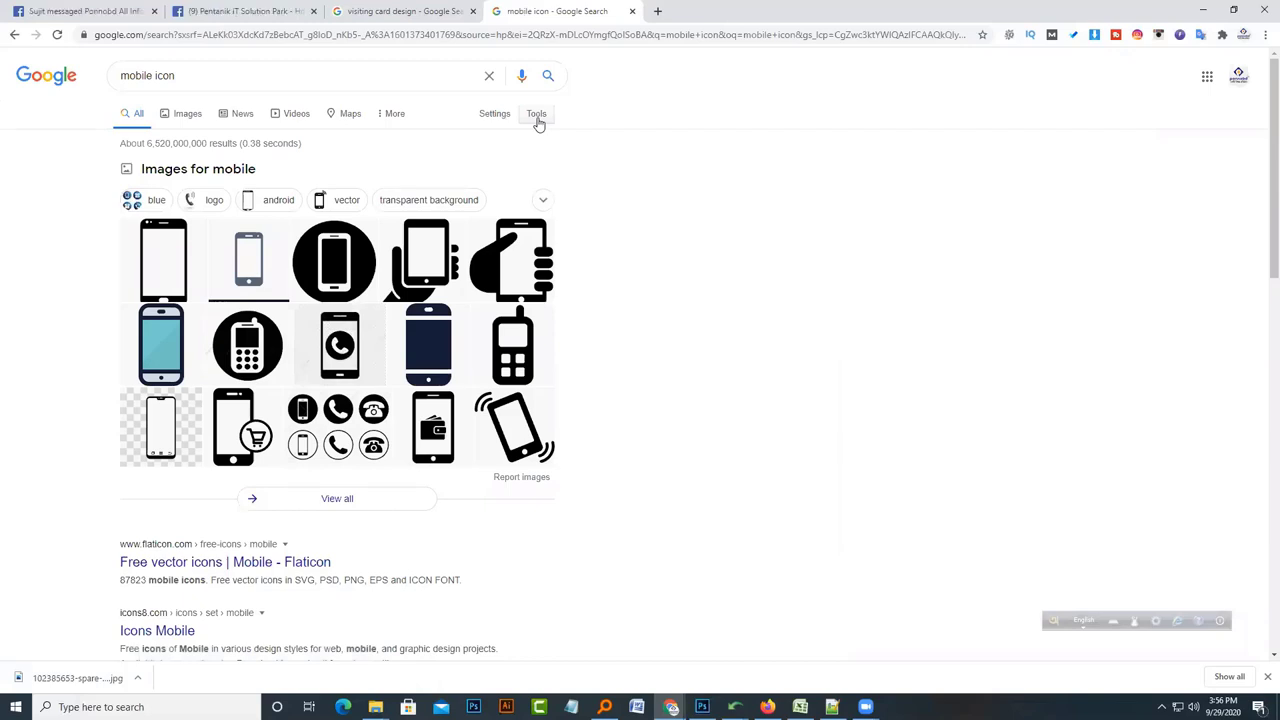
# Step: Filter the image results to Transparent and preview the first smartphone icon
pyautogui.click(537, 118)
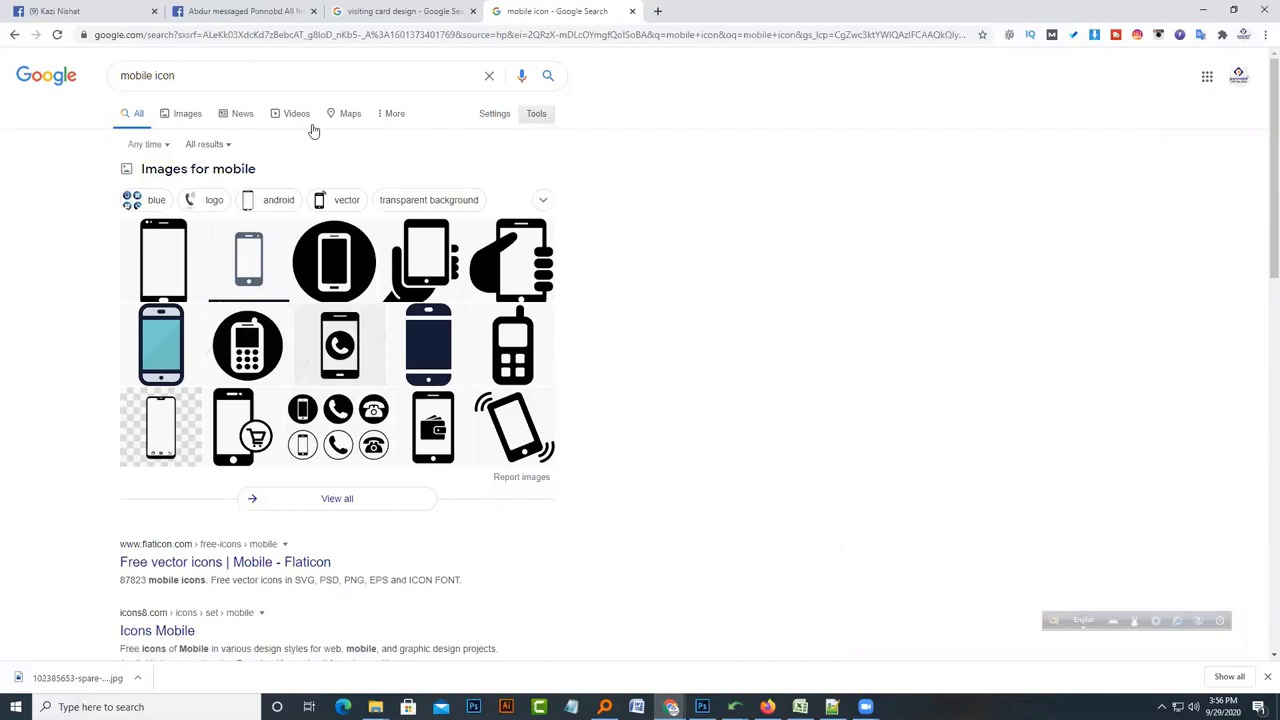
pyautogui.click(187, 118)
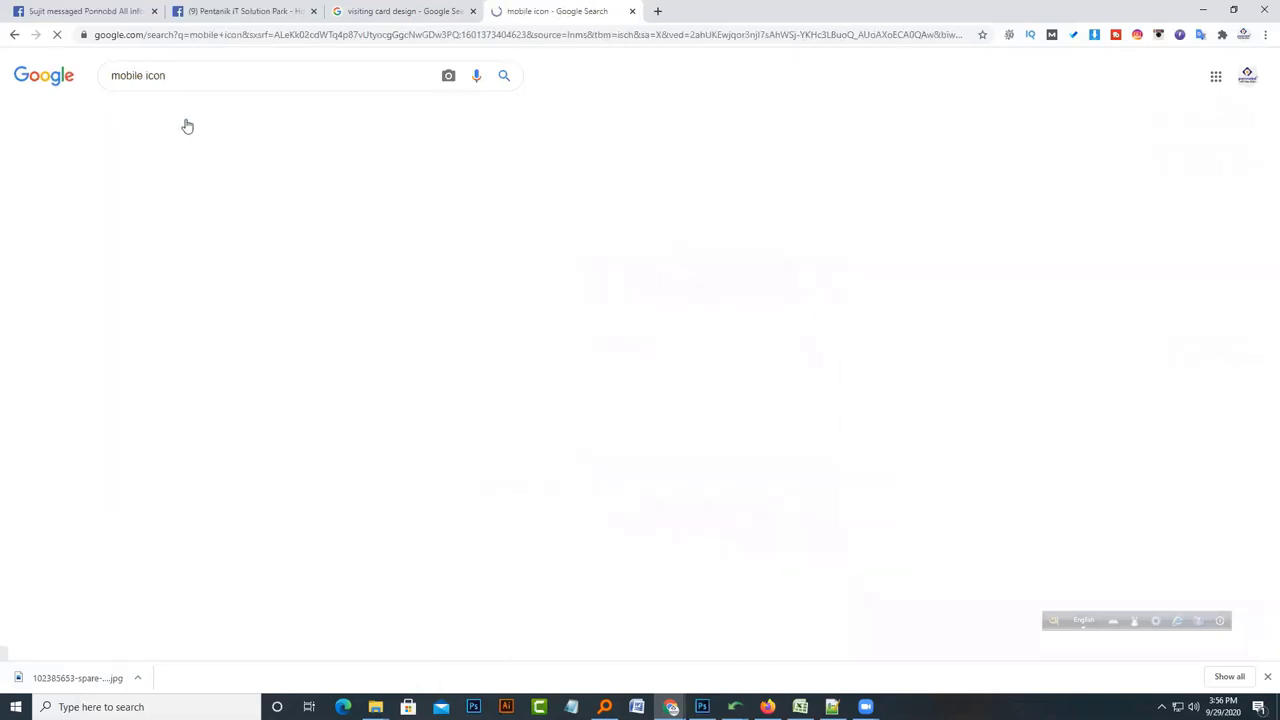
pyautogui.click(497, 114)
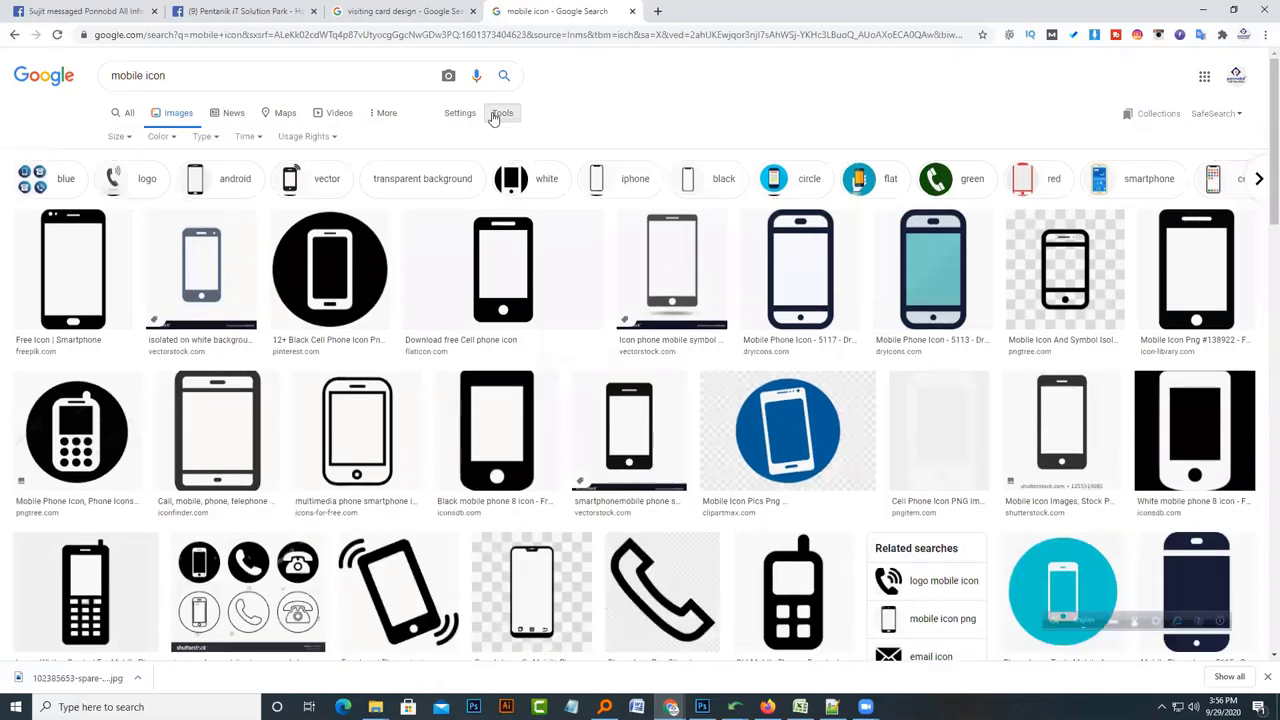
pyautogui.click(169, 147)
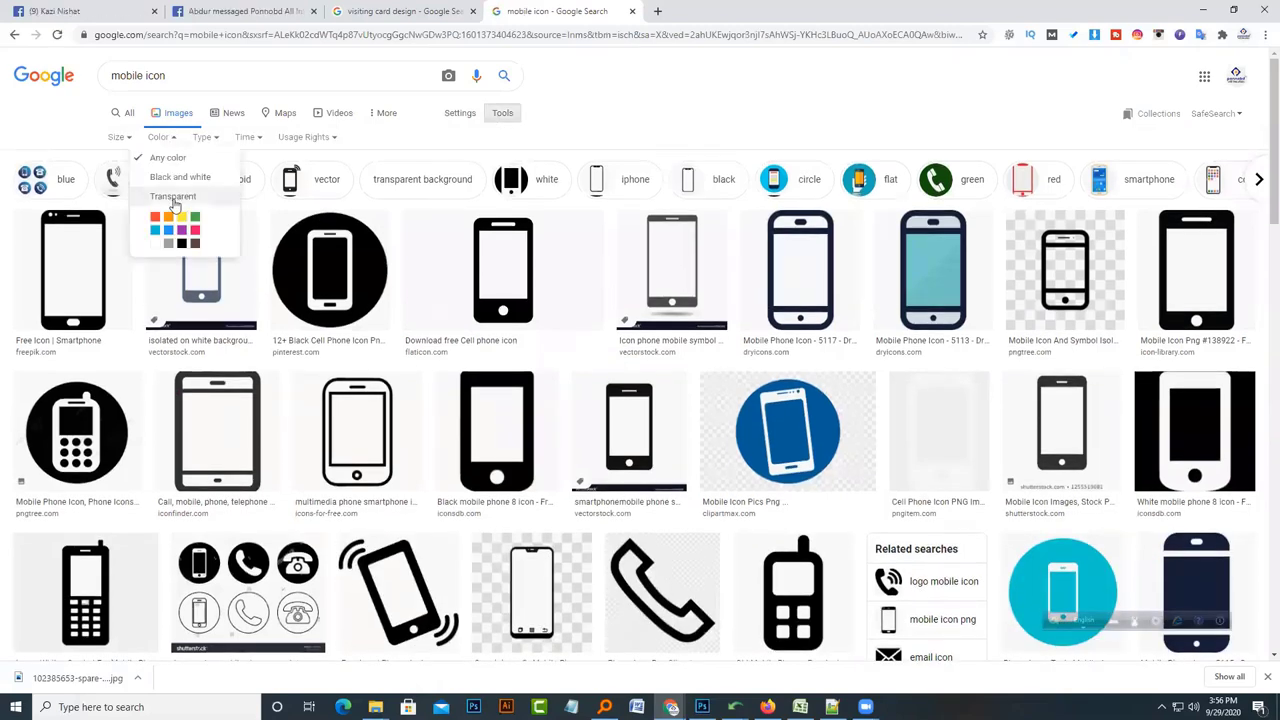
pyautogui.click(177, 204)
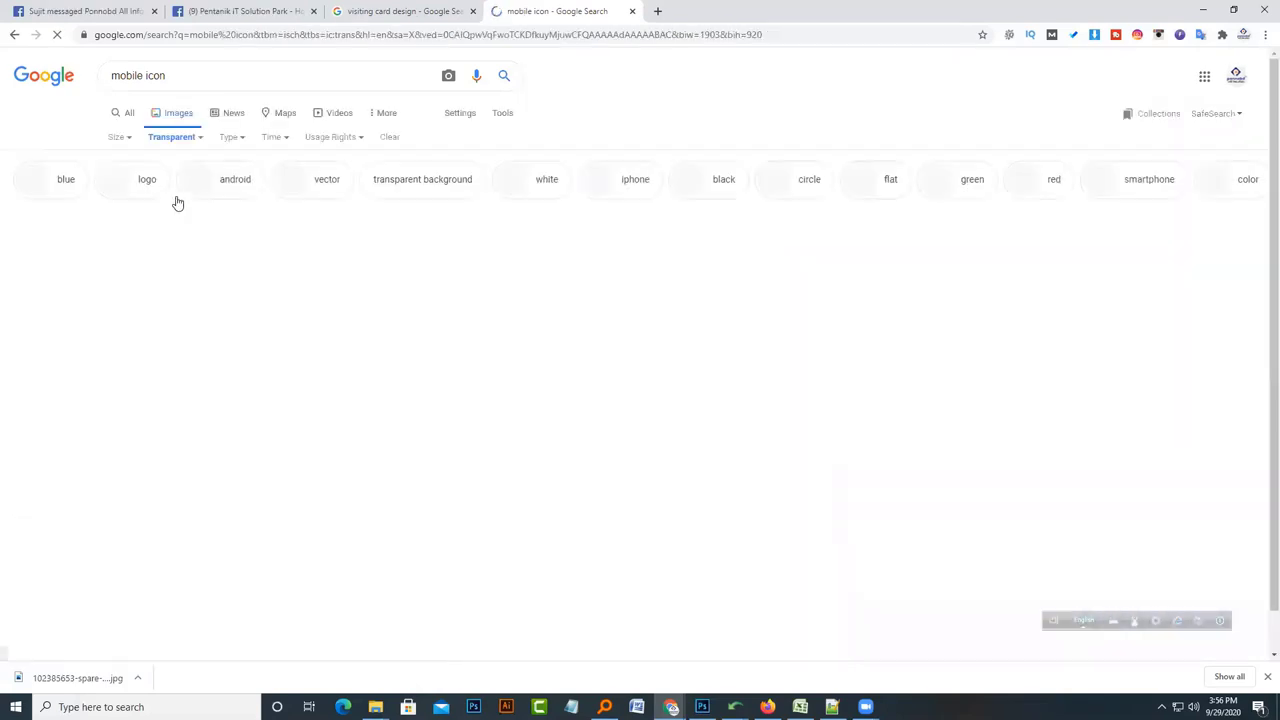
pyautogui.click(97, 270)
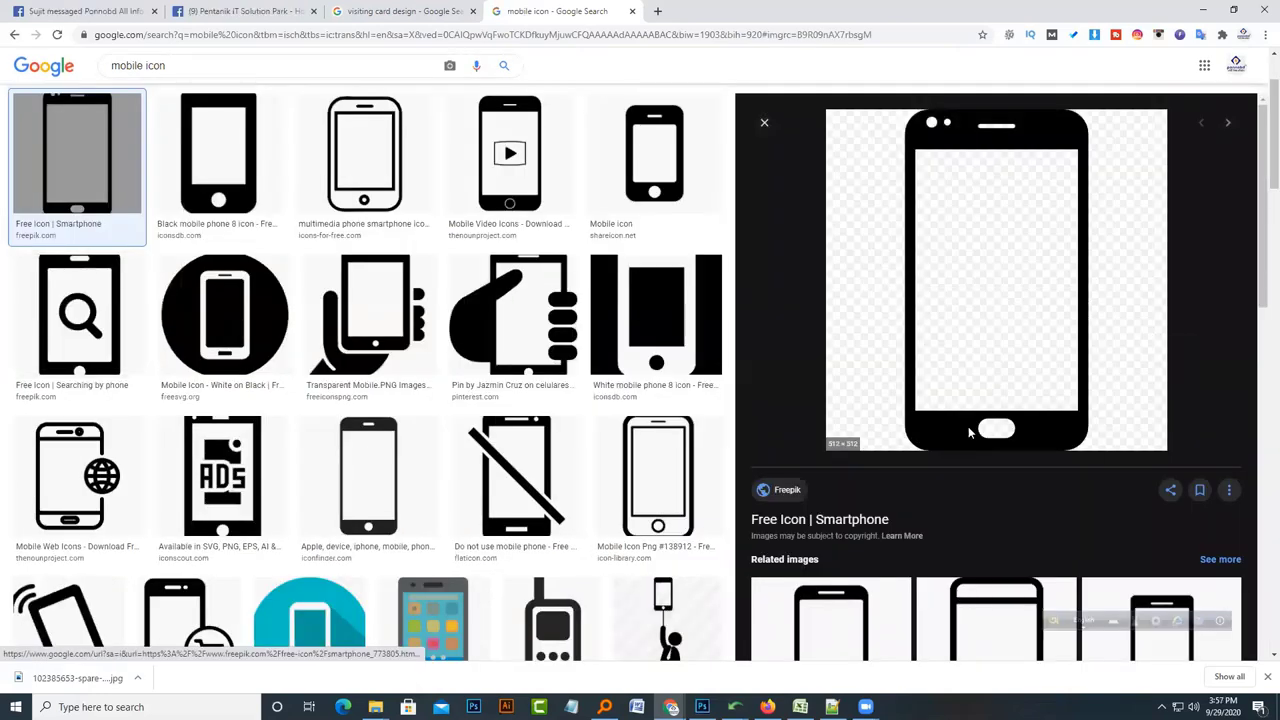
pyautogui.hotkey('ctrl', 't')
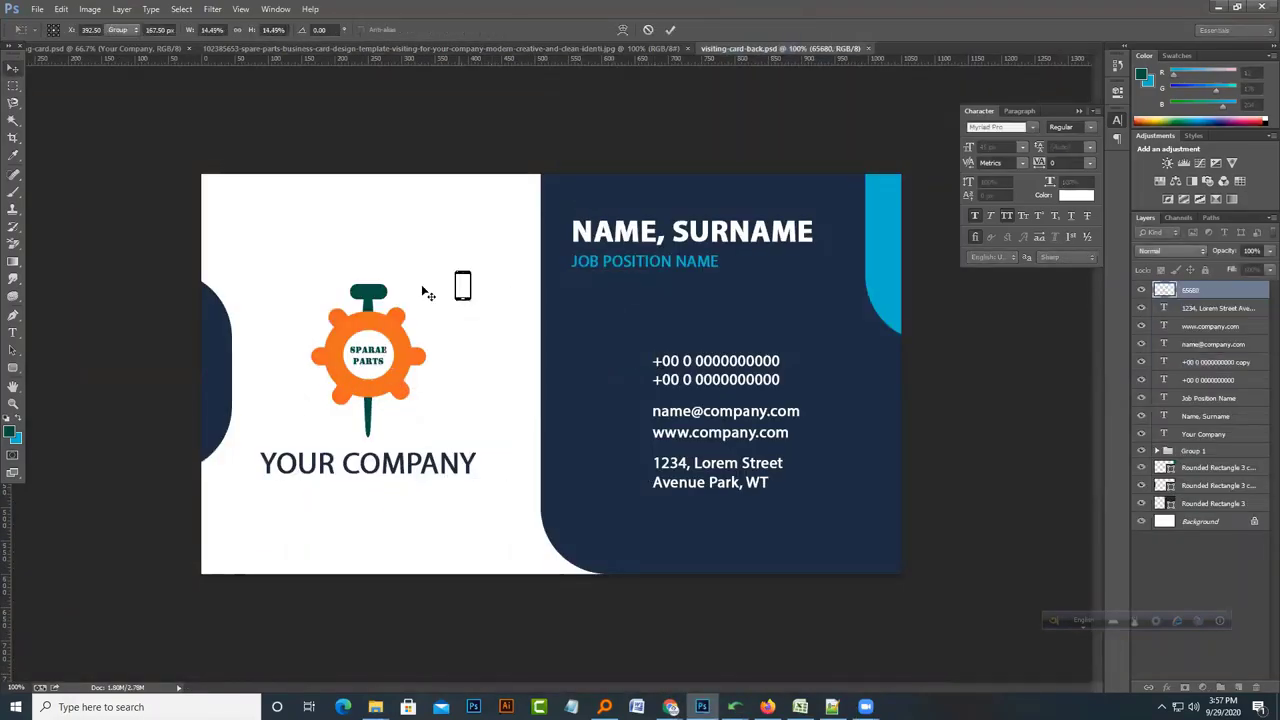
# Step: Place the smartphone icon beside the phone numbers and give it a #ffffff Color Overlay
pyautogui.press('Return')
pyautogui.moveTo(428, 293)
pyautogui.mouseDown()
pyautogui.moveTo(560, 350)
pyautogui.moveTo(568, 375)
pyautogui.mouseUp()
pyautogui.rightClick(1185, 289)
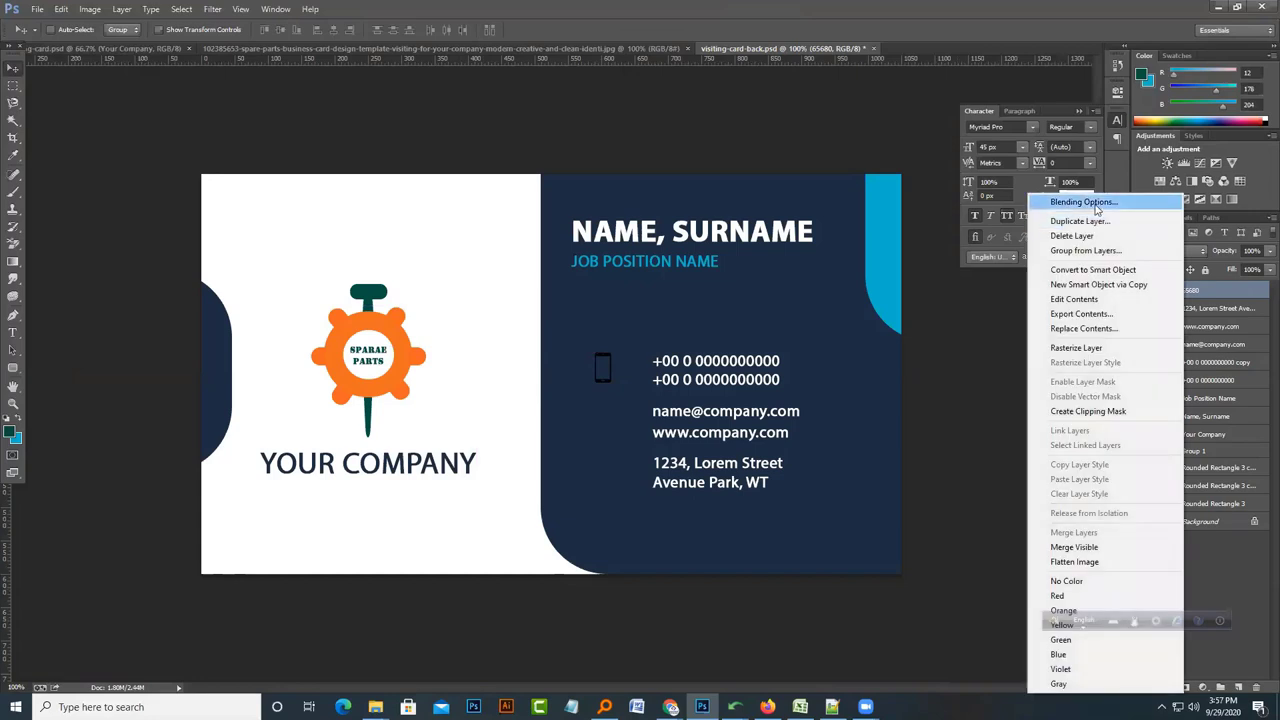
pyautogui.click(1071, 200)
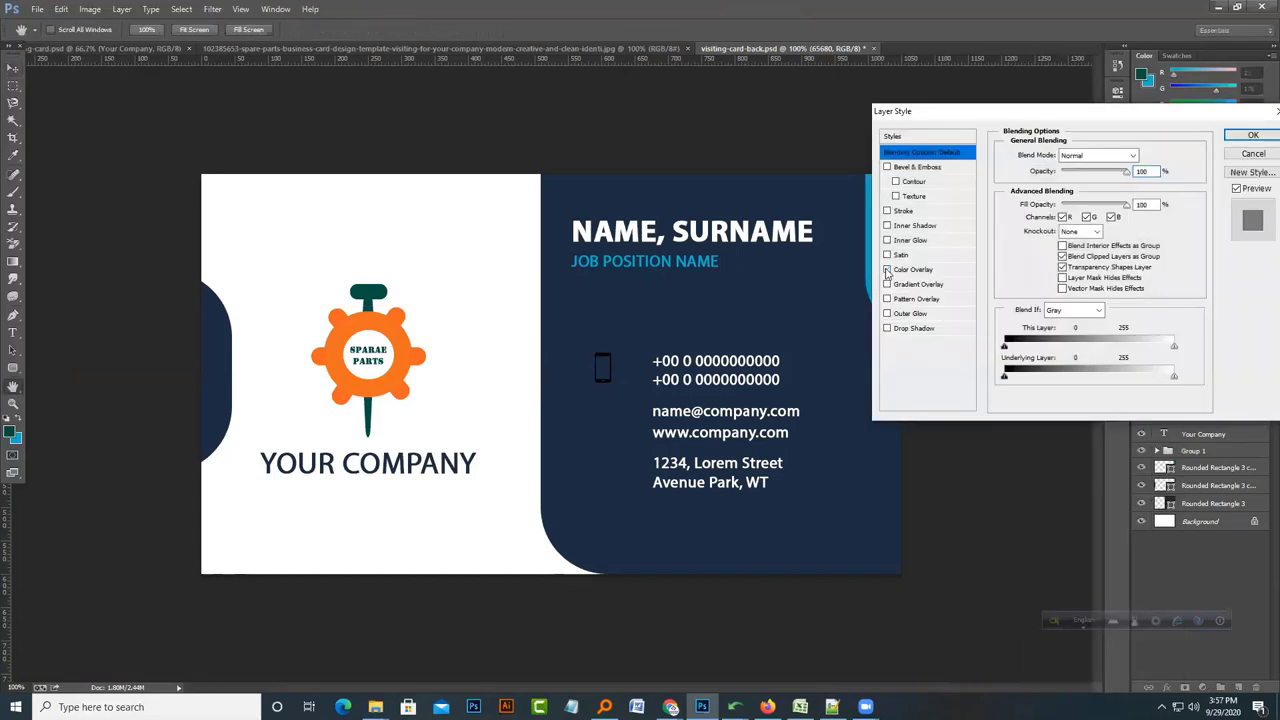
pyautogui.click(887, 269)
pyautogui.click(910, 270)
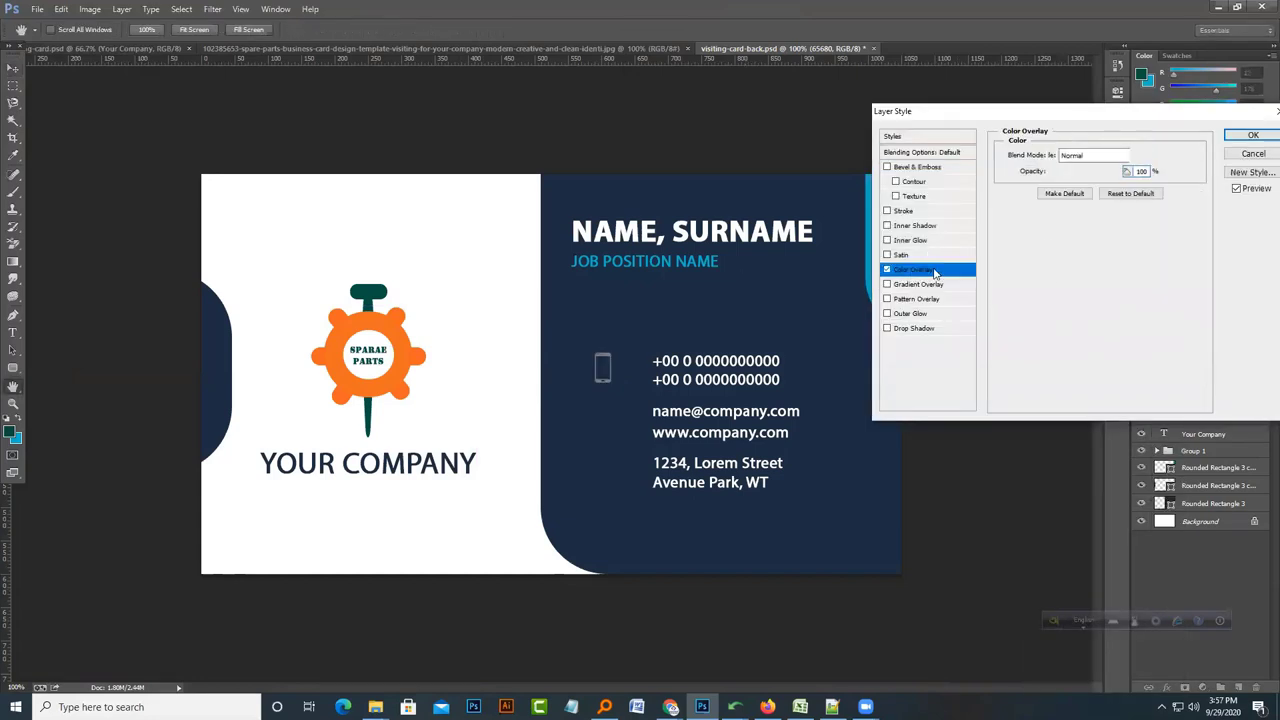
pyautogui.click(1142, 155)
pyautogui.write('ffffff')
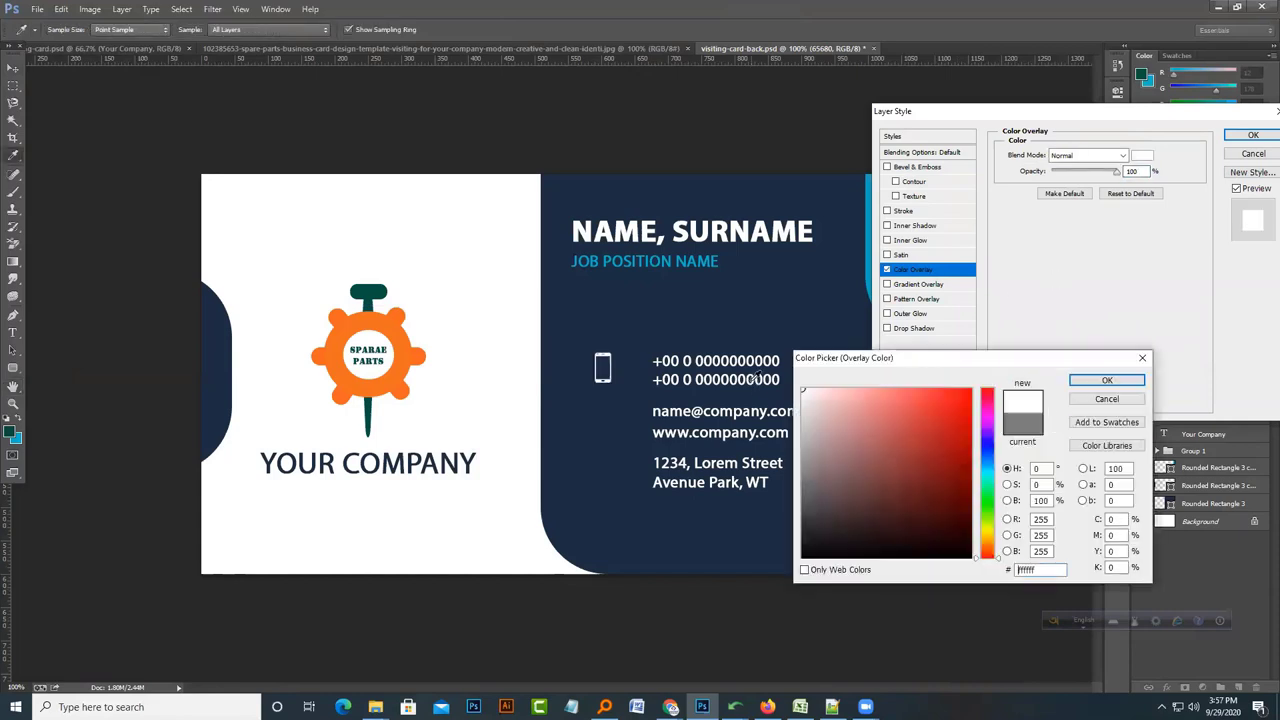
pyautogui.press('Return')
pyautogui.click(1253, 136)
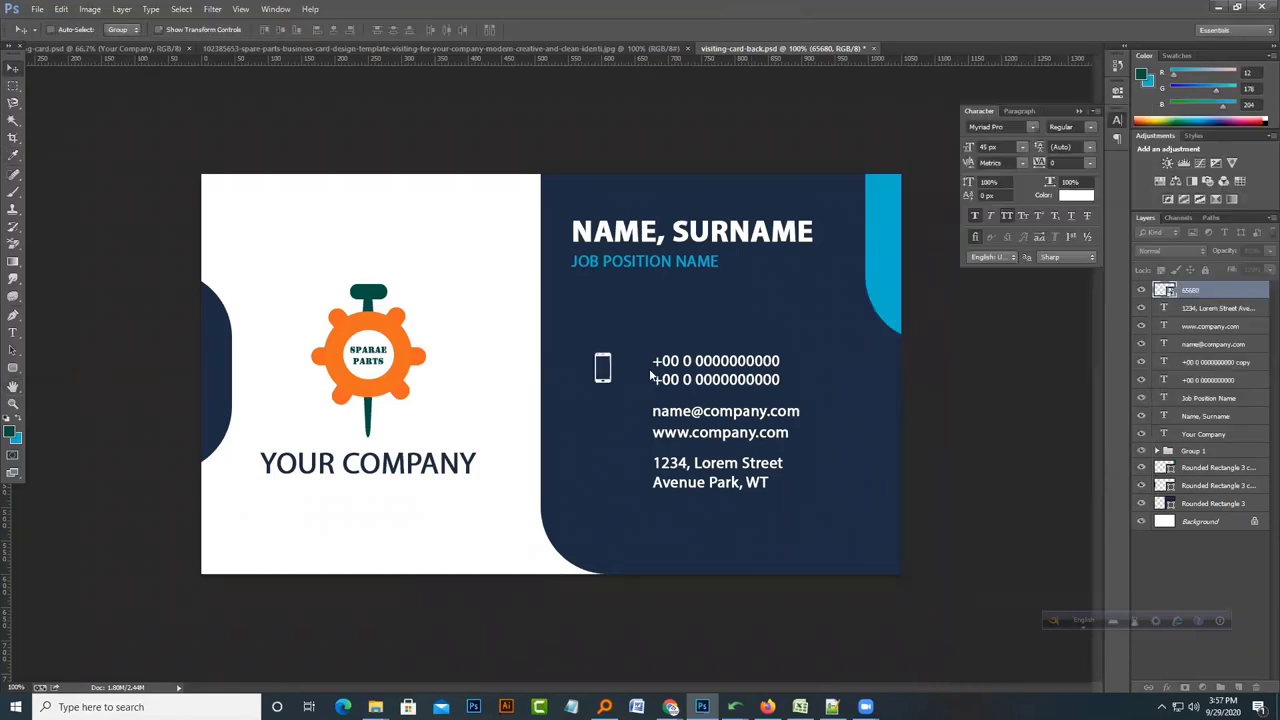
pyautogui.rightClick(13, 367)
# Step: Draw a circle around the phone icon with no fill and a white stroke
pyautogui.click(60, 386)
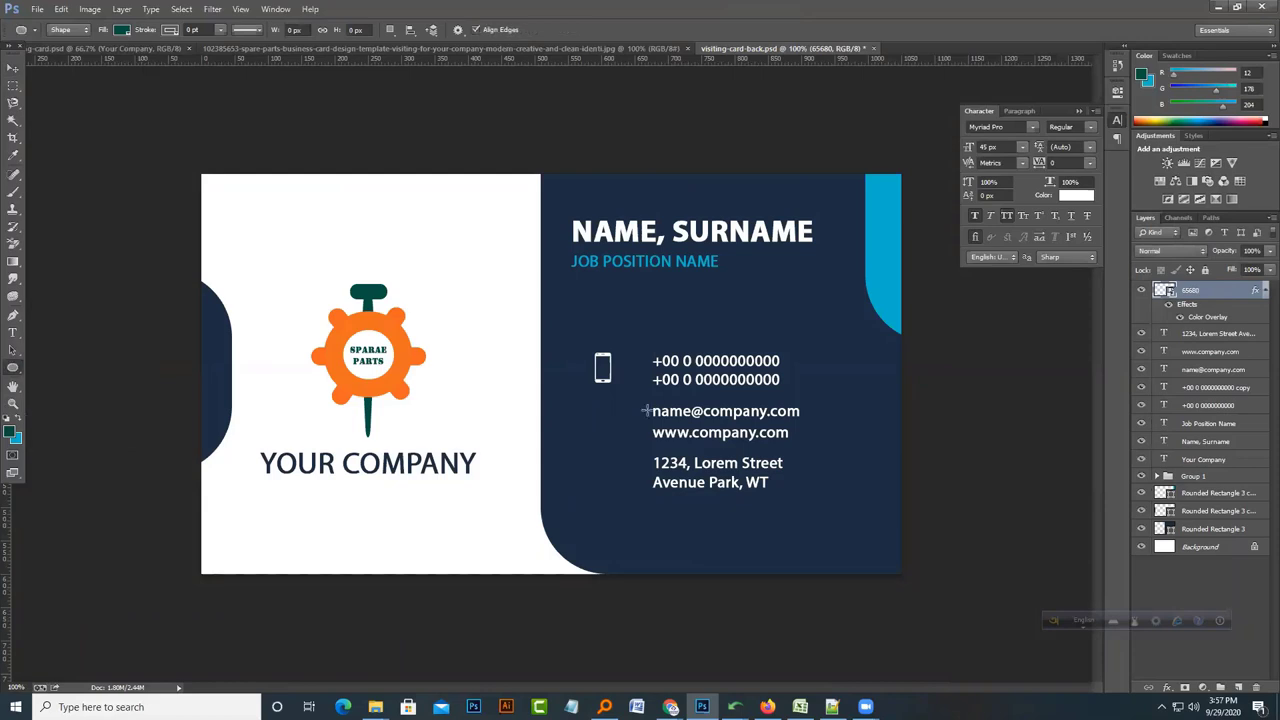
pyautogui.moveTo(576, 345); pyautogui.dragTo(627, 394)
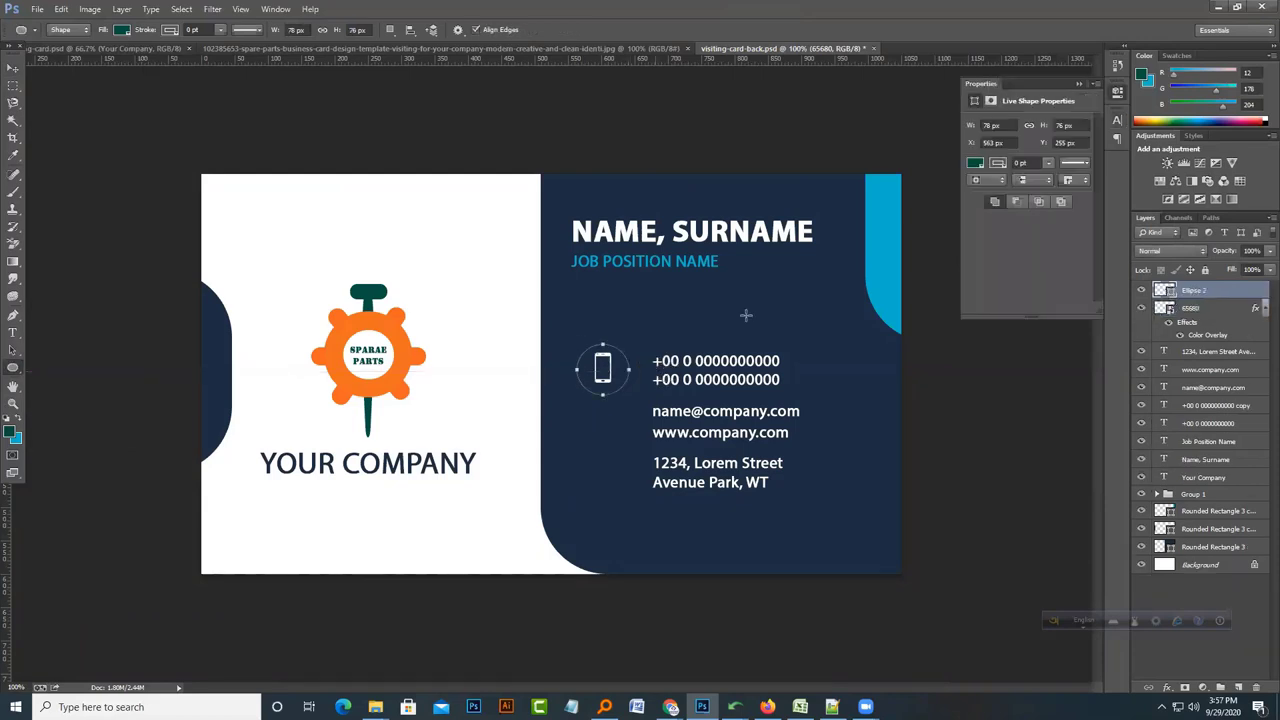
pyautogui.click(122, 31)
pyautogui.click(65, 58)
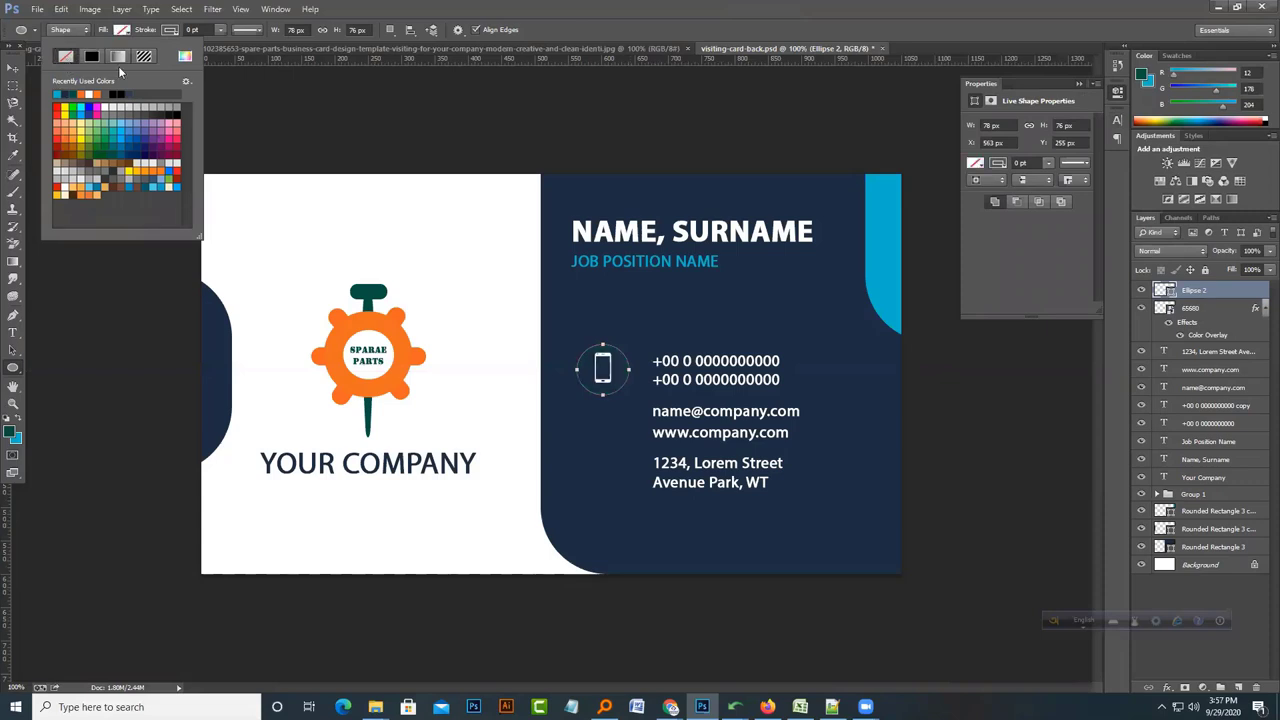
pyautogui.click(170, 30)
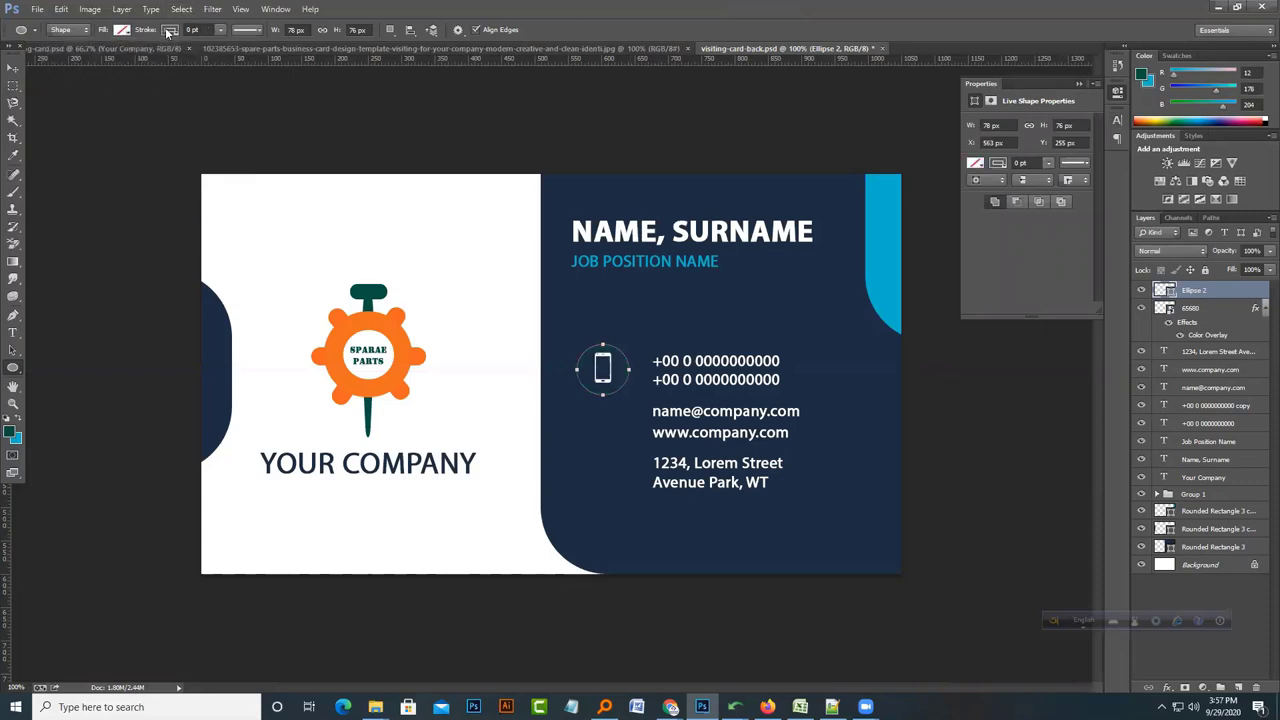
pyautogui.click(170, 30)
# Step: Set the circle's outline to a thin 0.5 pt width, checking against the reference
pyautogui.click(221, 30)
pyautogui.moveTo(219, 45); pyautogui.dragTo(229, 49)
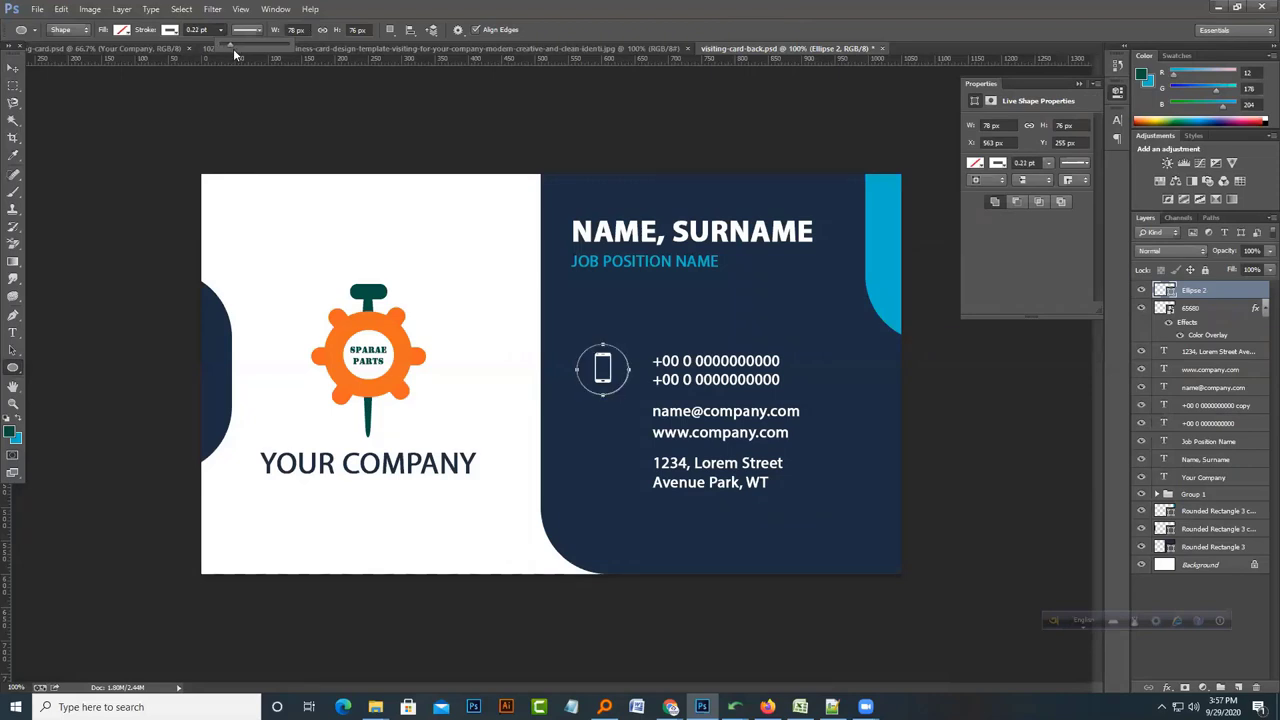
pyautogui.click(196, 30)
pyautogui.write('1')
pyautogui.press('Return')
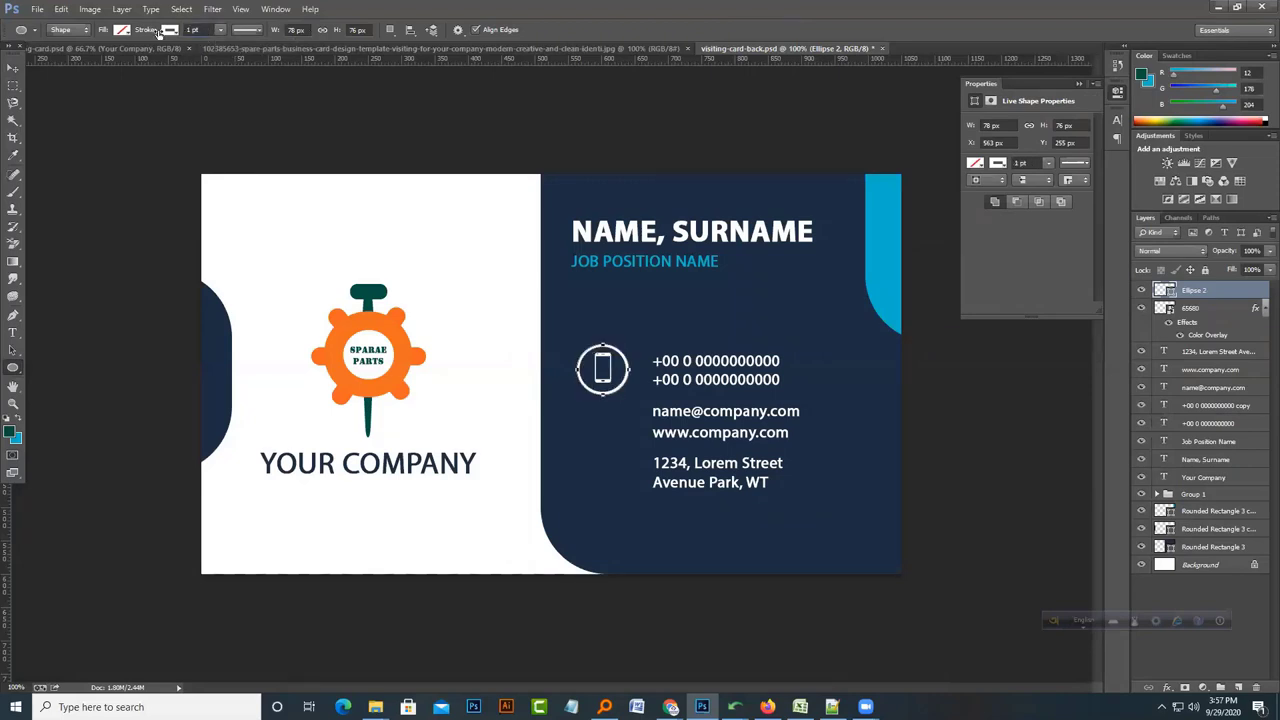
pyautogui.click(532, 48)
pyautogui.click(785, 48)
pyautogui.press('Return')
pyautogui.press('v')
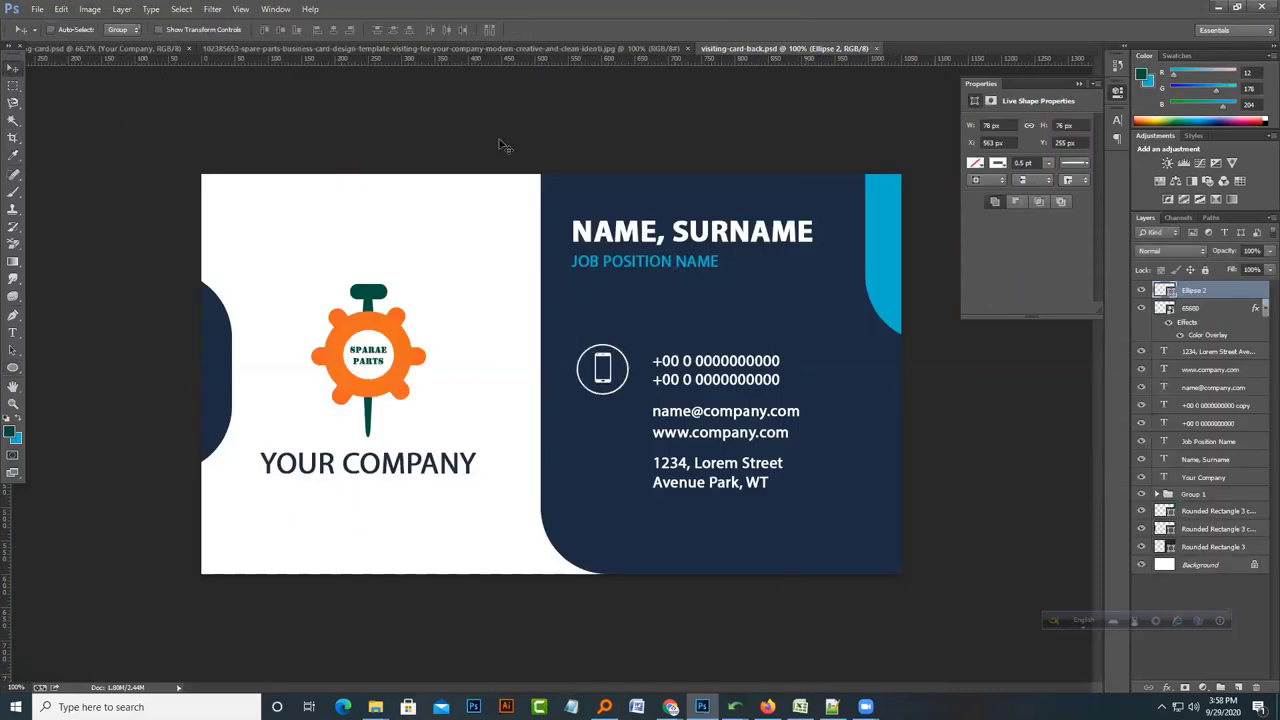
pyautogui.click(440, 49)
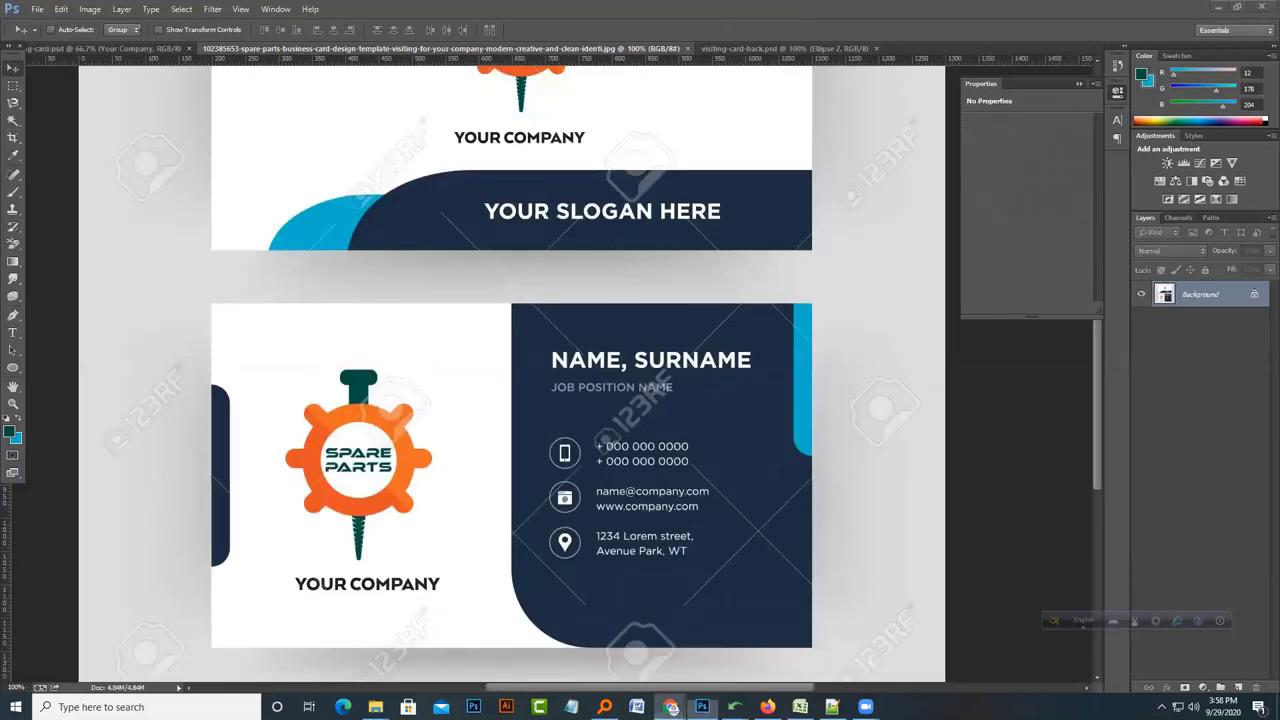
# Step: Search Google Images for 'mail icon' and save a black envelope image
pyautogui.click(679, 683)
pyautogui.click(574, 10)
pyautogui.scroll(1, 337, 109)
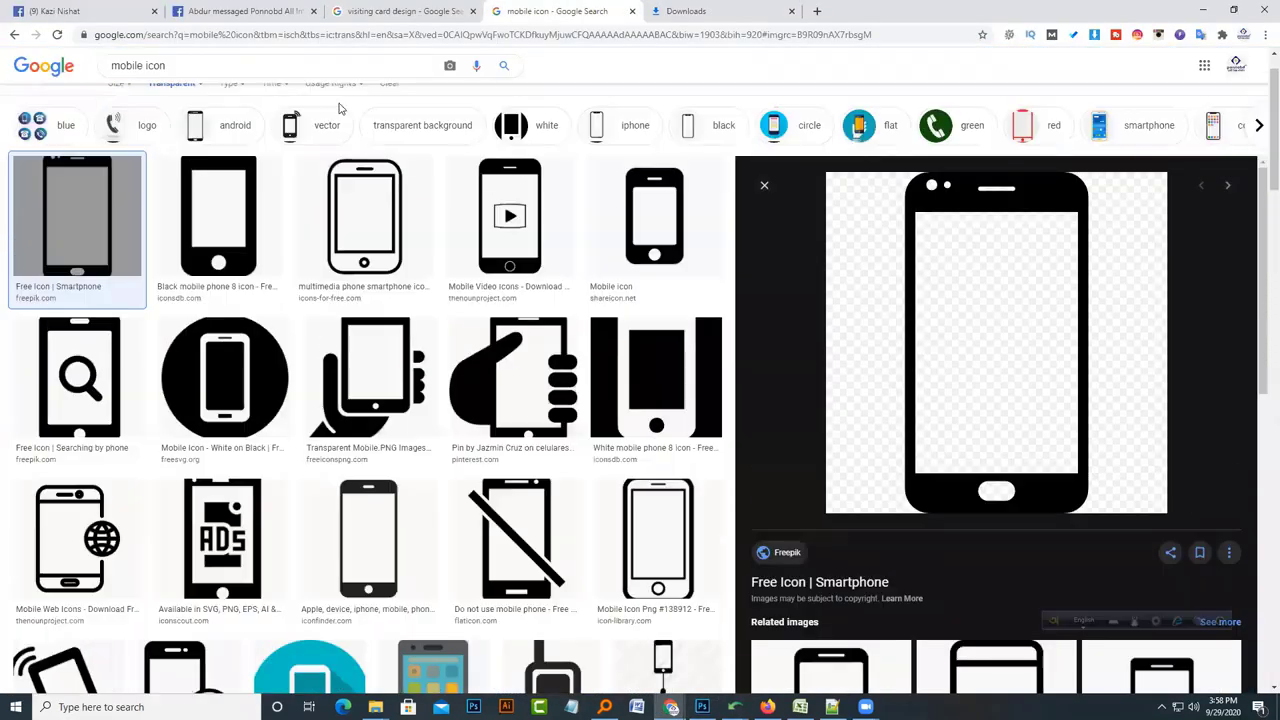
pyautogui.scroll(1, 337, 109)
pyautogui.write('ail')
pyautogui.press('Return')
pyautogui.click(362, 150)
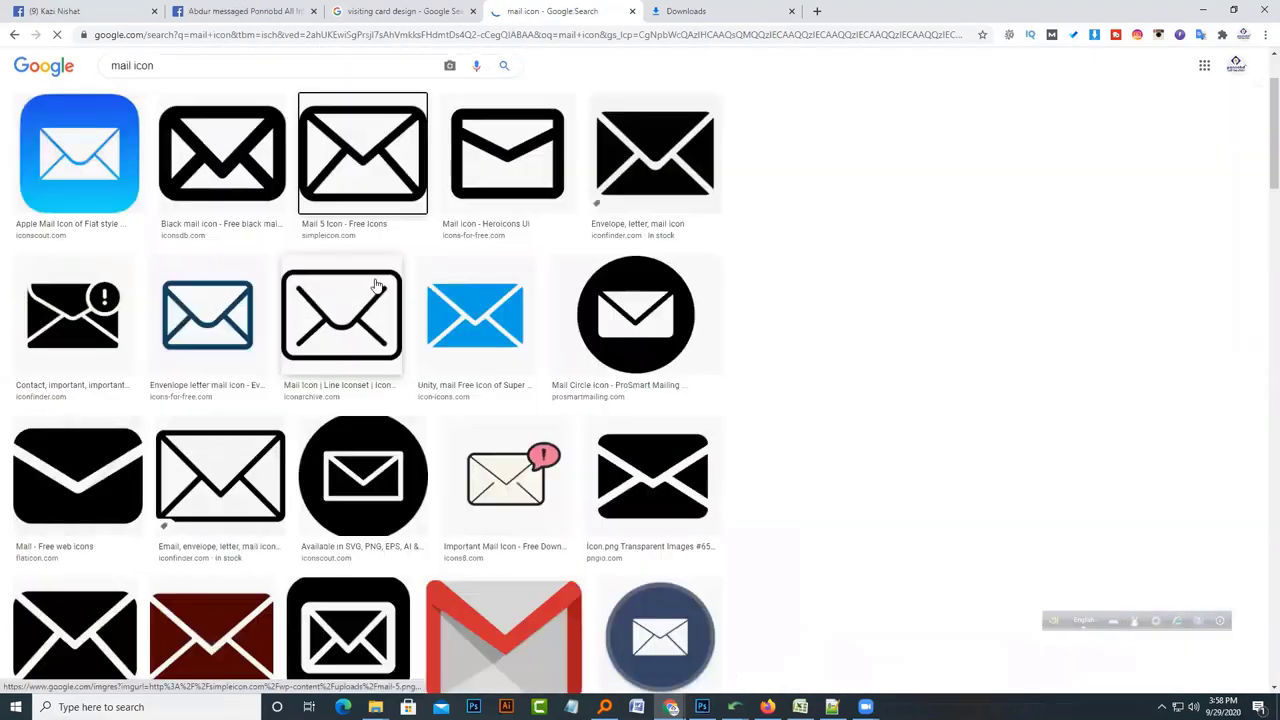
pyautogui.rightClick(859, 253)
pyautogui.click(938, 391)
# Step: Drag the saved mail-5.png into Photoshop and scale it beside the e-mail line
pyautogui.click(720, 11)
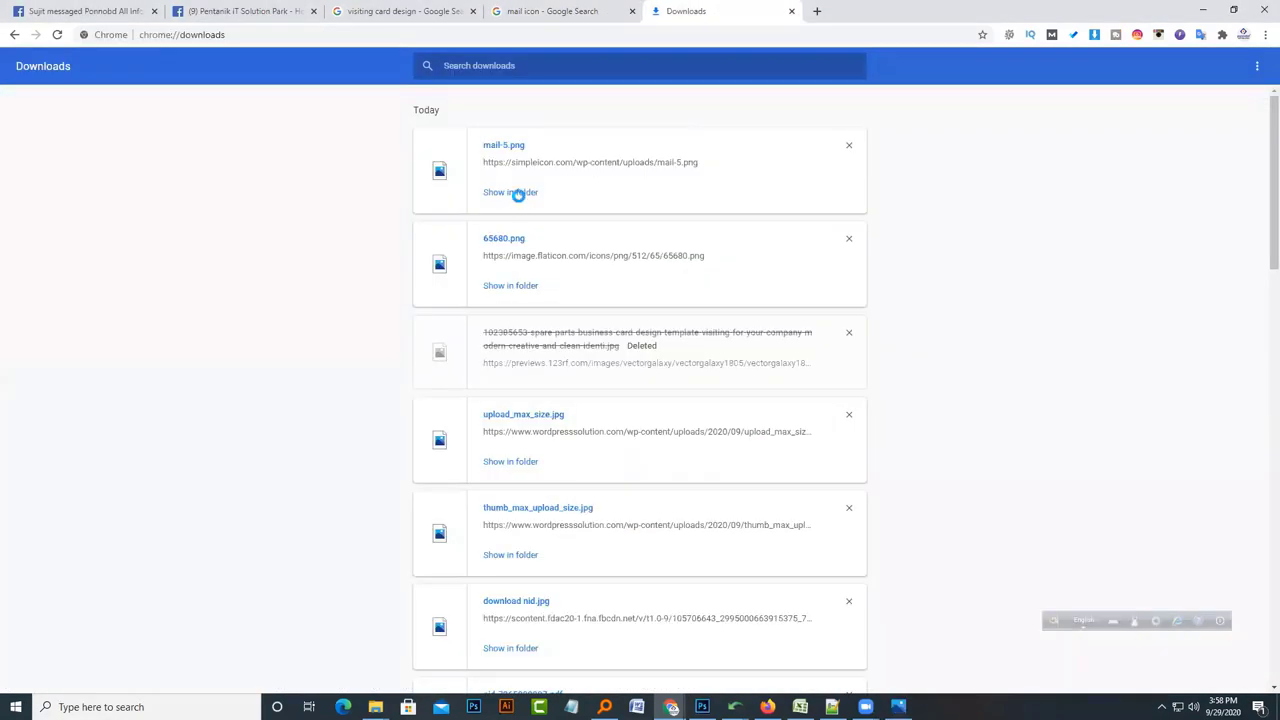
pyautogui.click(520, 191)
pyautogui.moveTo(263, 640)
pyautogui.mouseDown()
pyautogui.moveTo(702, 705)
pyautogui.moveTo(521, 350)
pyautogui.mouseUp()
pyautogui.moveTo(686, 528)
pyautogui.mouseDown()
pyautogui.moveTo(342, 228)
pyautogui.moveTo(598, 432)
pyautogui.moveTo(580, 450)
pyautogui.mouseUp()
pyautogui.press('Return')
# Step: Copy the phone icon's white overlay layer style and paste it onto the mail icon
pyautogui.click(1205, 329)
pyautogui.rightClick(1205, 329)
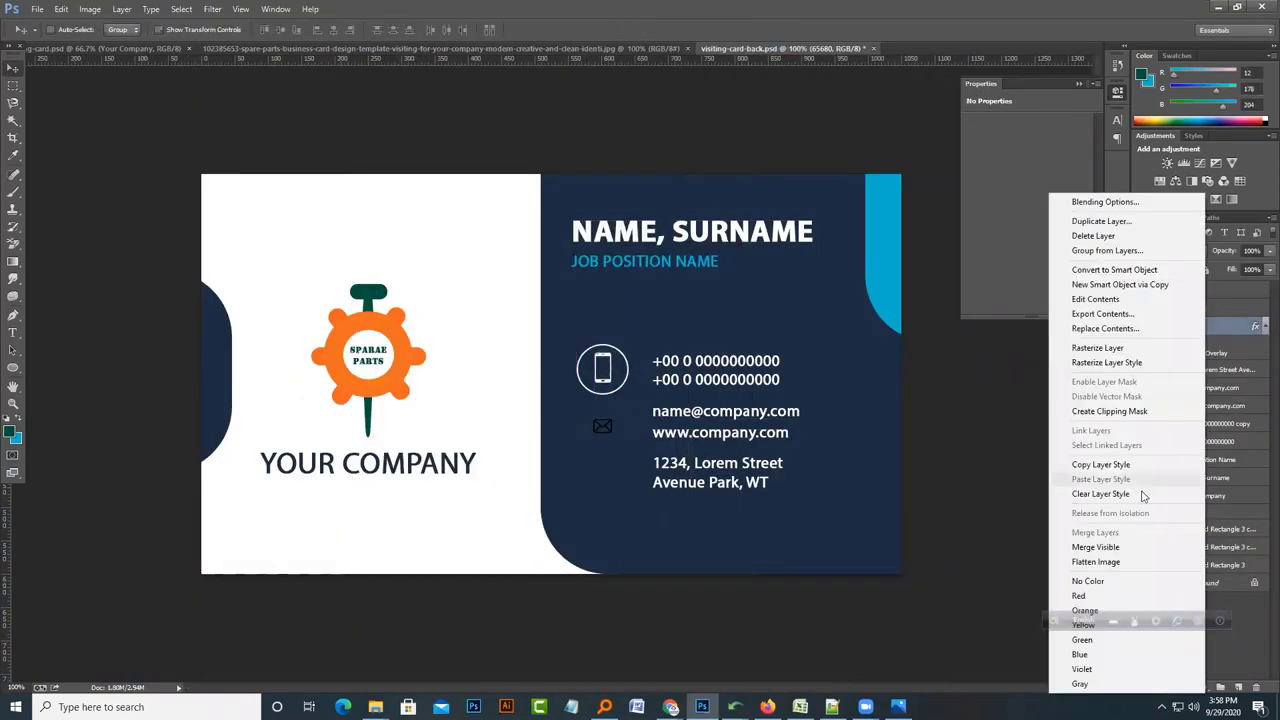
pyautogui.click(1132, 465)
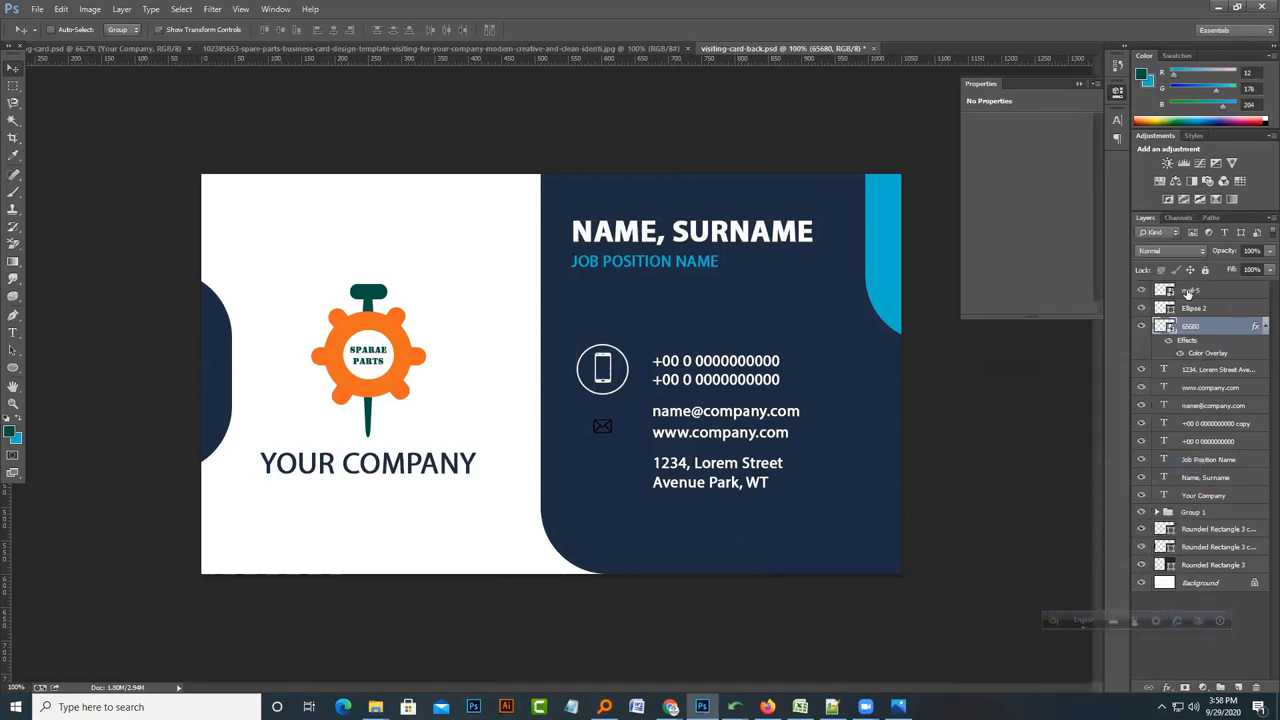
pyautogui.click(1200, 290)
pyautogui.rightClick(1188, 290)
pyautogui.click(1100, 479)
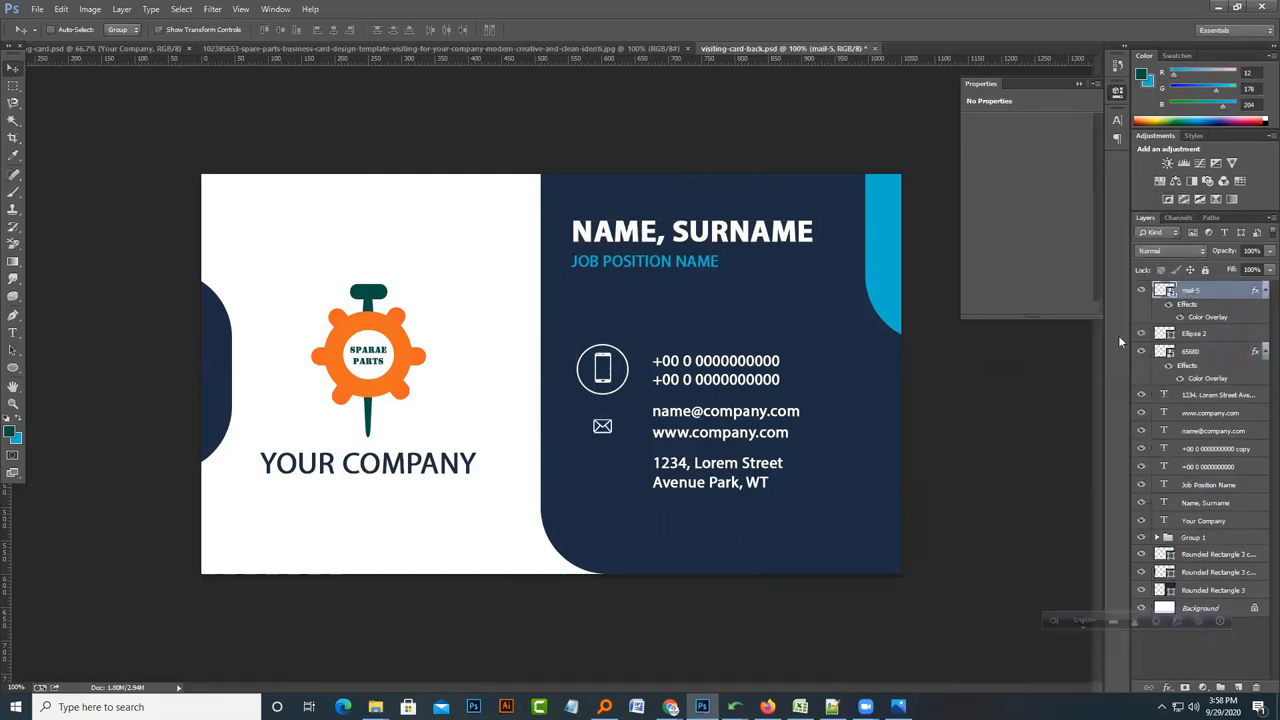
# Step: Duplicate the phone icon's ring around the mail icon and nudge the address down two steps
pyautogui.click(1191, 335)
pyautogui.rightClick(1191, 335)
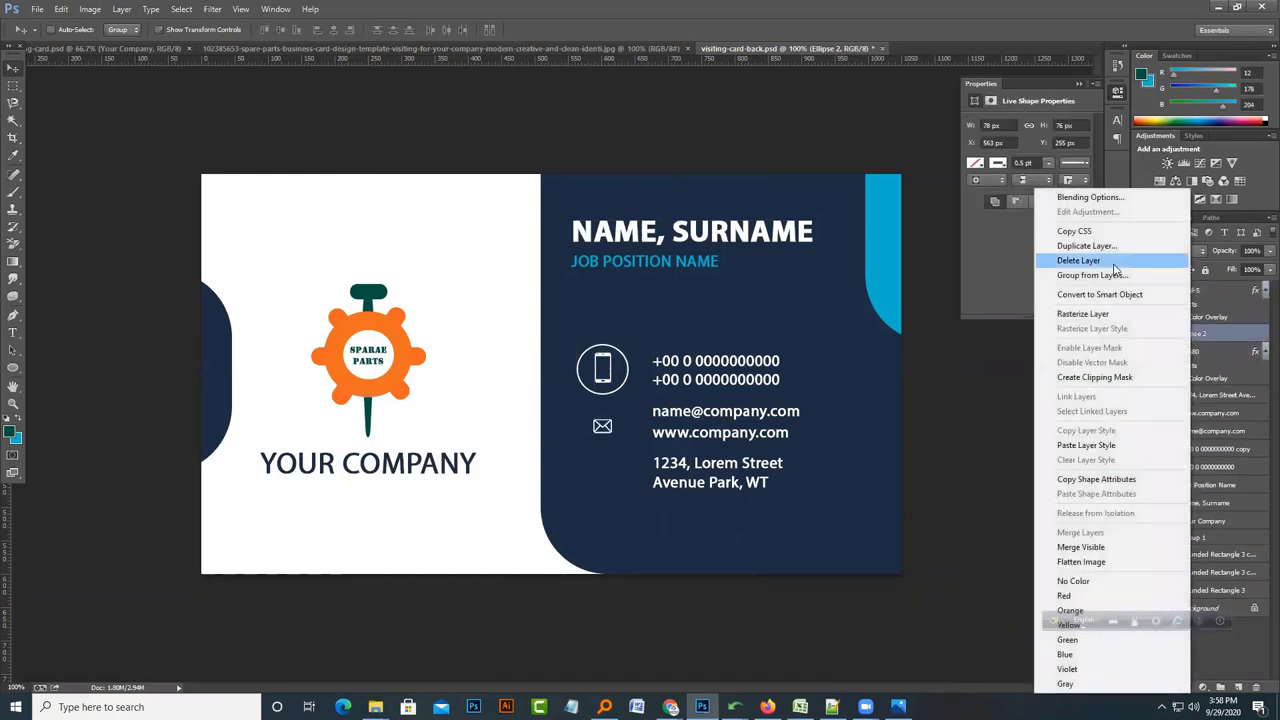
pyautogui.click(1108, 255)
pyautogui.press('Return')
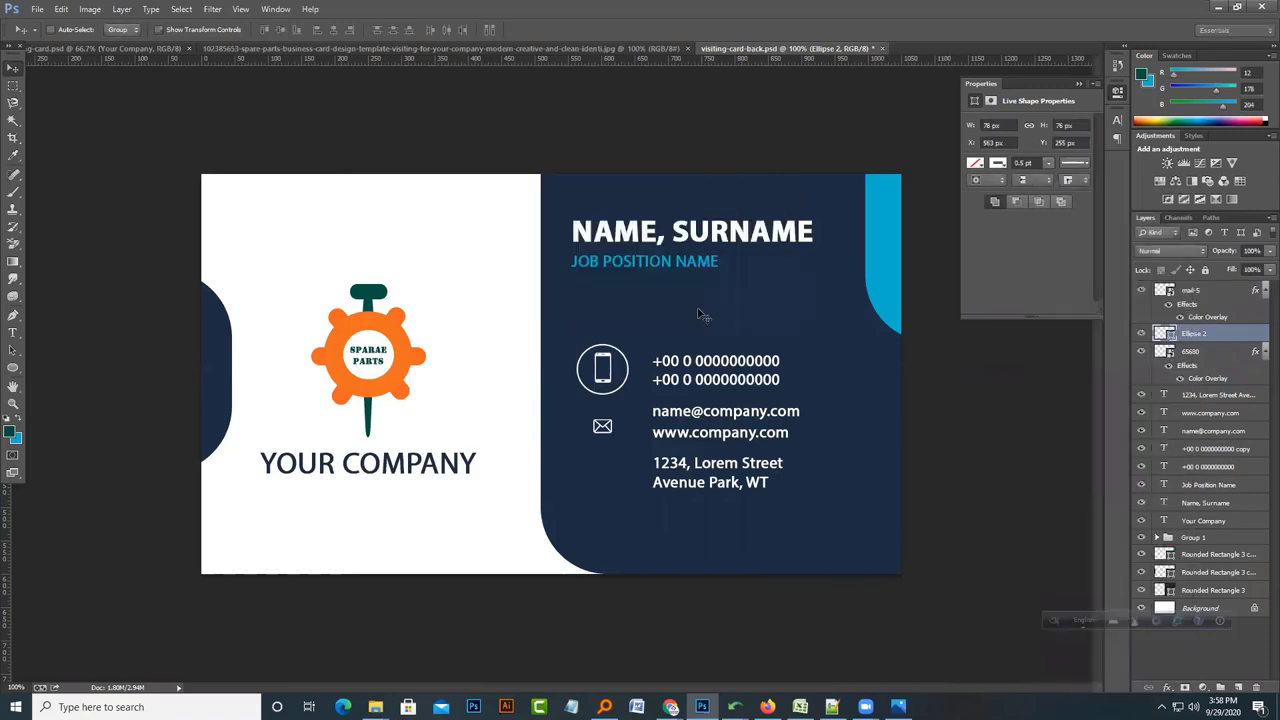
pyautogui.moveTo(612, 378); pyautogui.dragTo(630, 477)
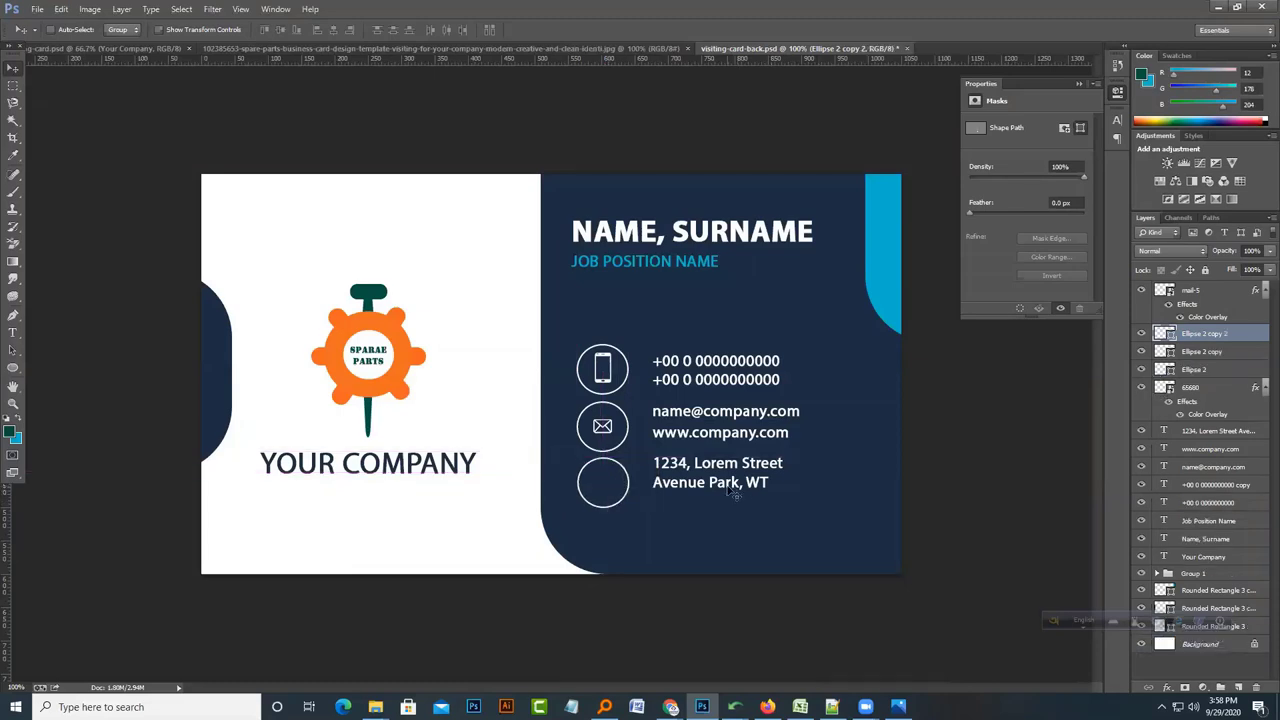
pyautogui.click(1225, 434)
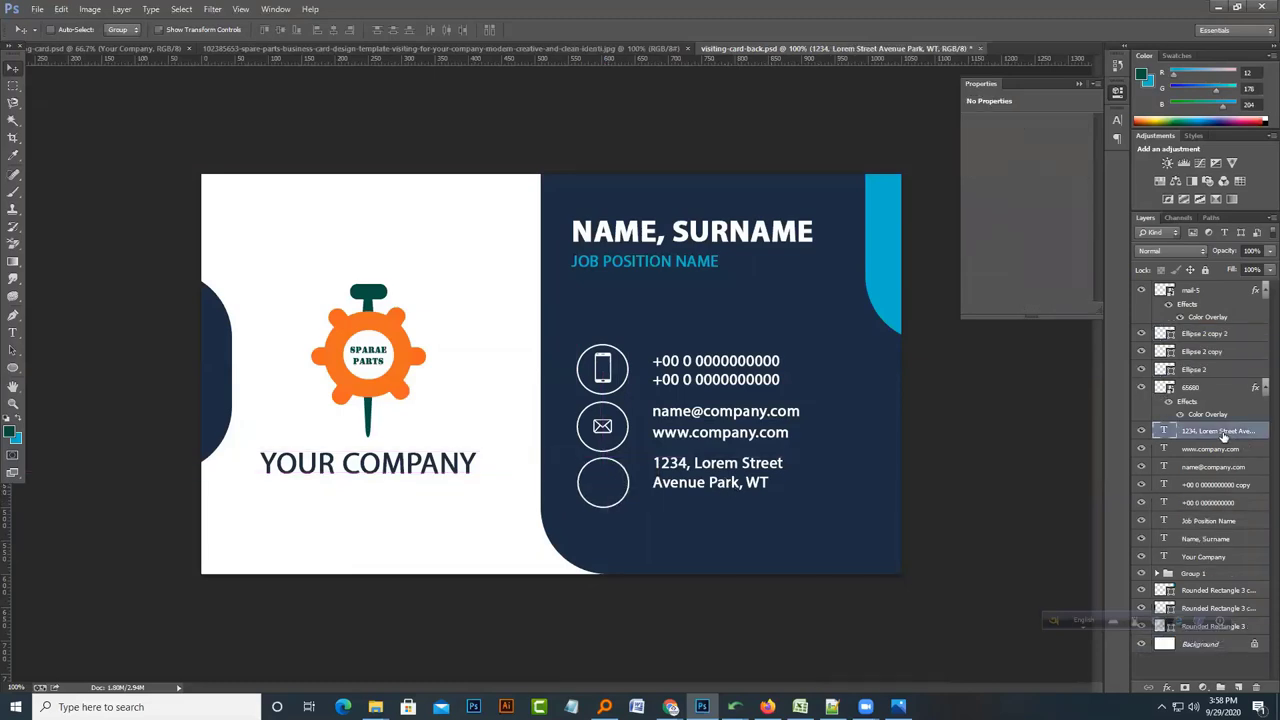
pyautogui.press('Down')
pyautogui.press('Down')
pyautogui.press('Down')
pyautogui.press('Down')
pyautogui.press('Down')
pyautogui.press('Down')
pyautogui.press('Down')
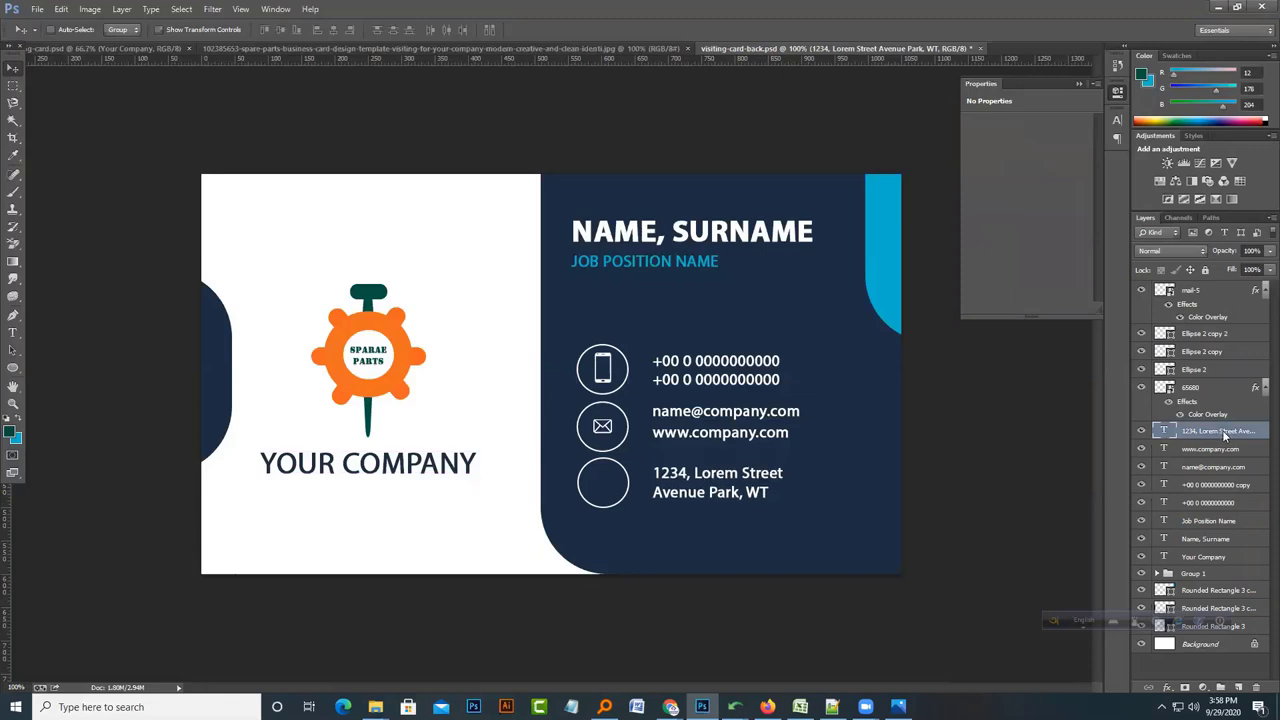
pyautogui.press('Down')
pyautogui.press('Down')
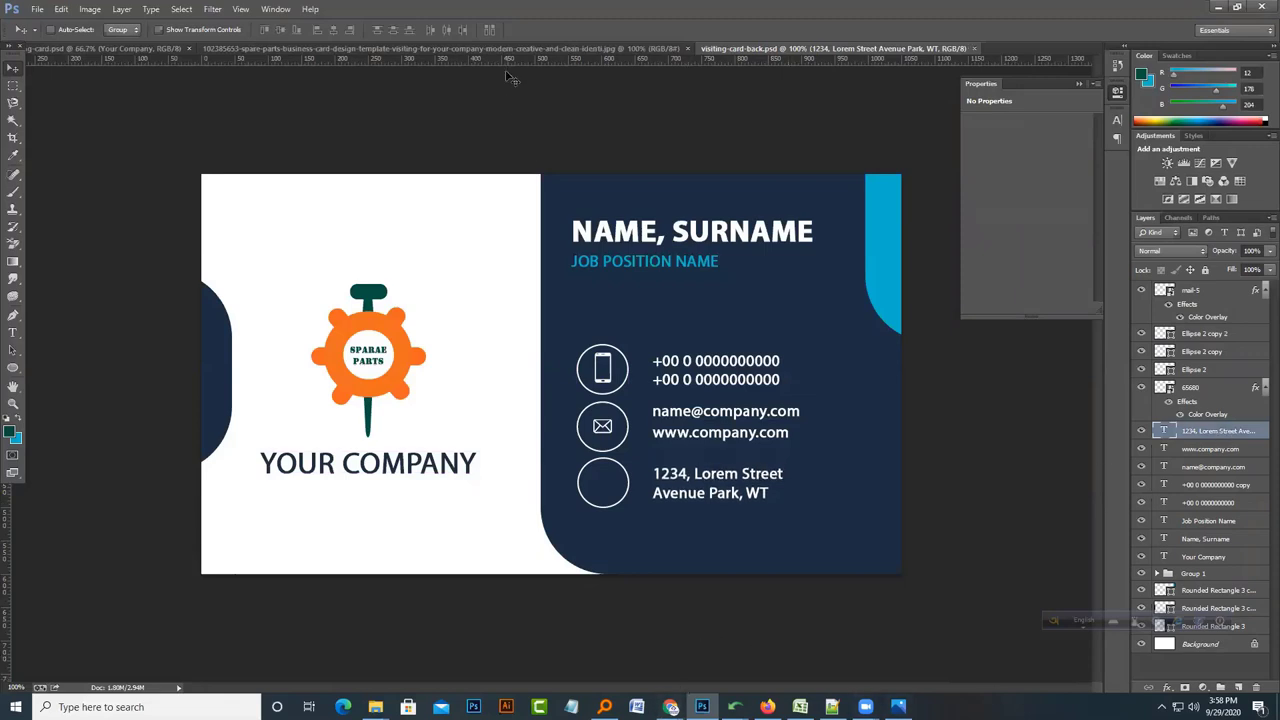
pyautogui.click(508, 50)
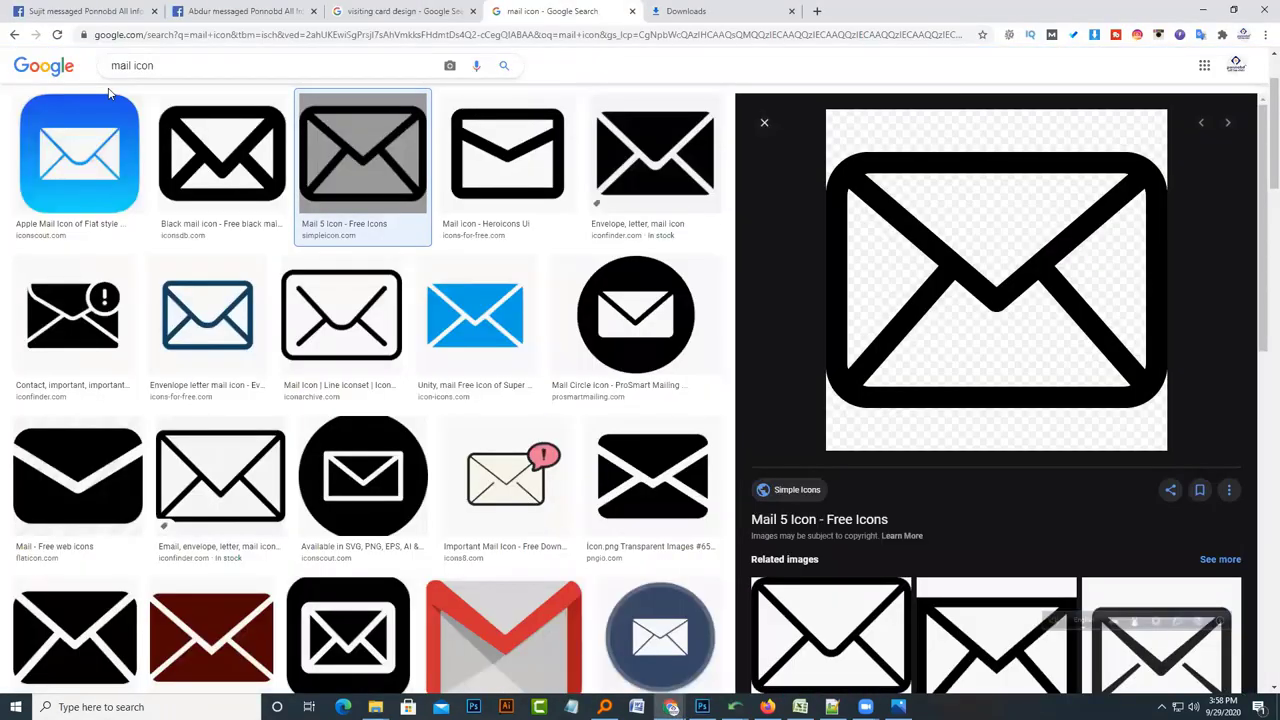
# Step: Search images for 'location' and save the first location pin preview
pyautogui.doubleClick(121, 65)
pyautogui.write('loca')
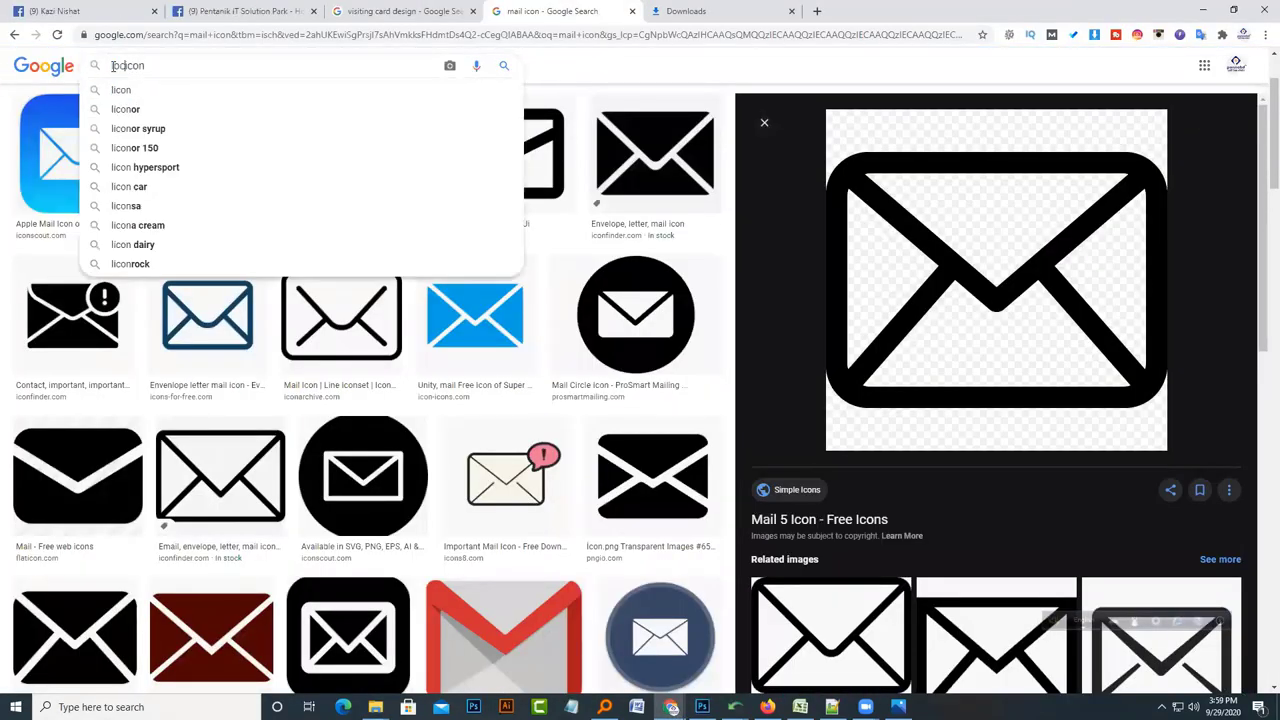
pyautogui.write('tion')
pyautogui.press('Return')
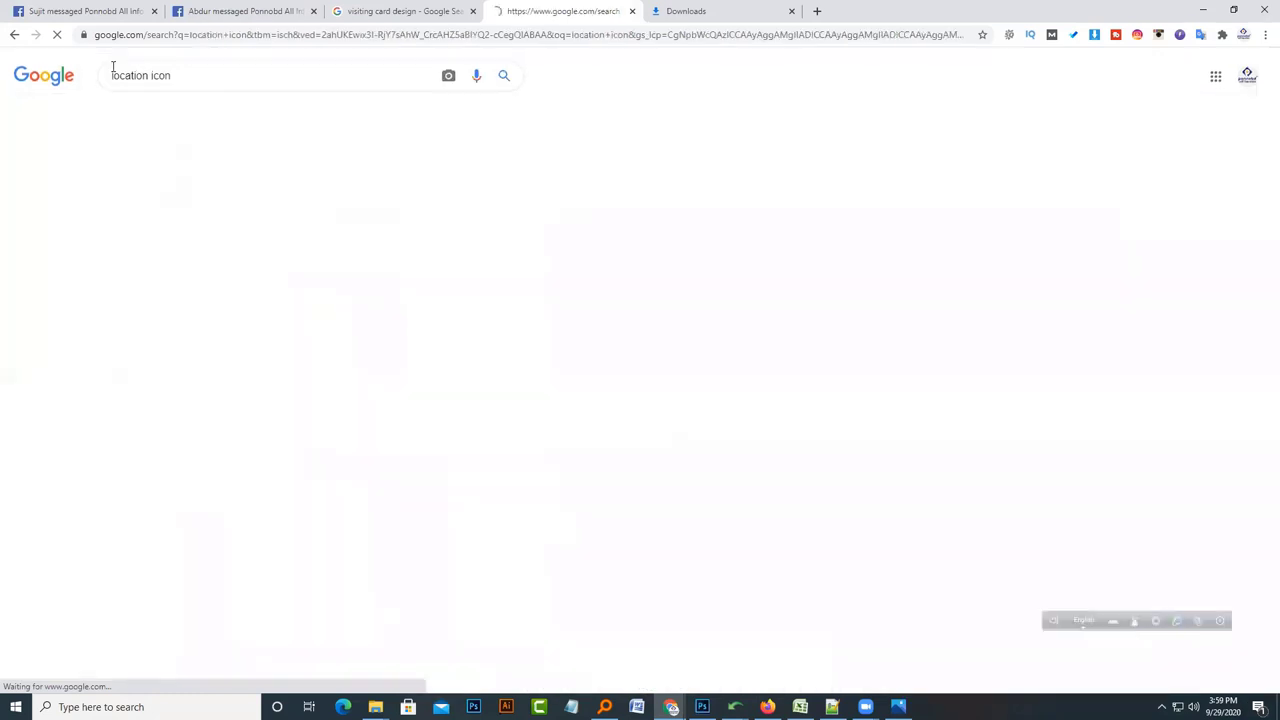
pyautogui.click(94, 279)
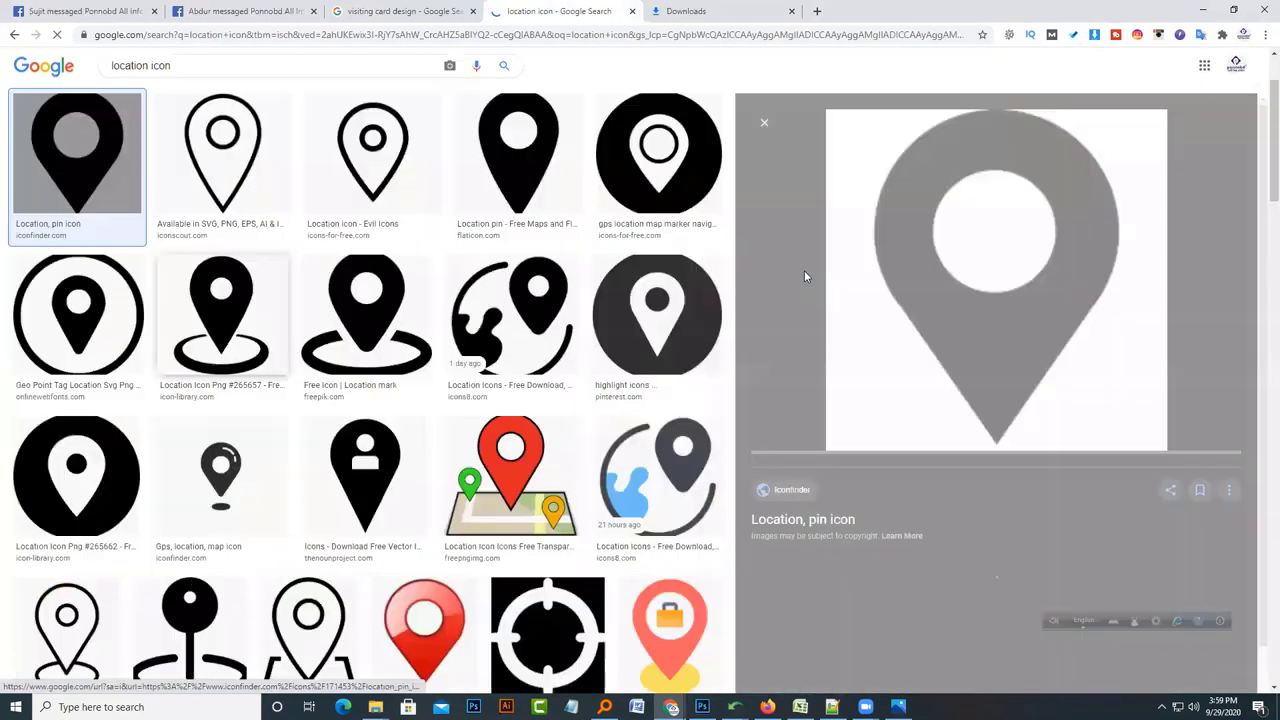
pyautogui.rightClick(995, 248)
pyautogui.click(1017, 383)
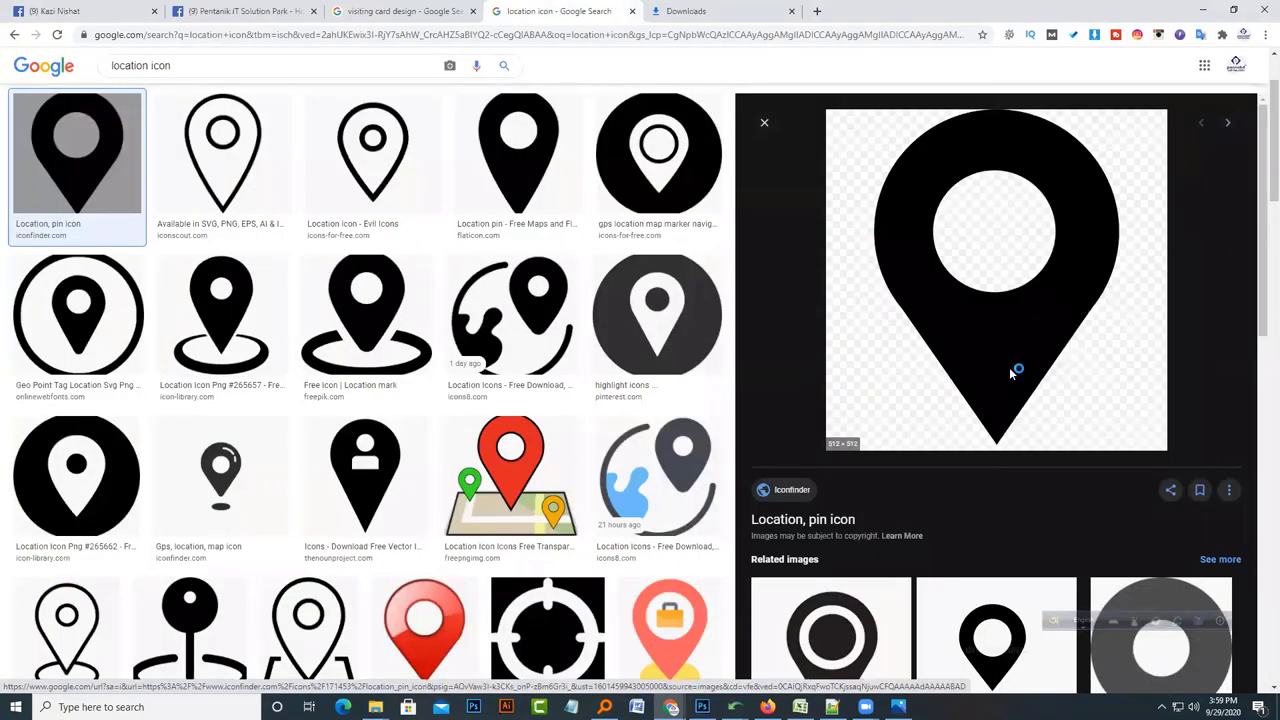
pyautogui.press('Return')
# Step: Check the saved pin file in its folder from the downloads list, then return to the location results
pyautogui.hotkey('ctrl', 'j')
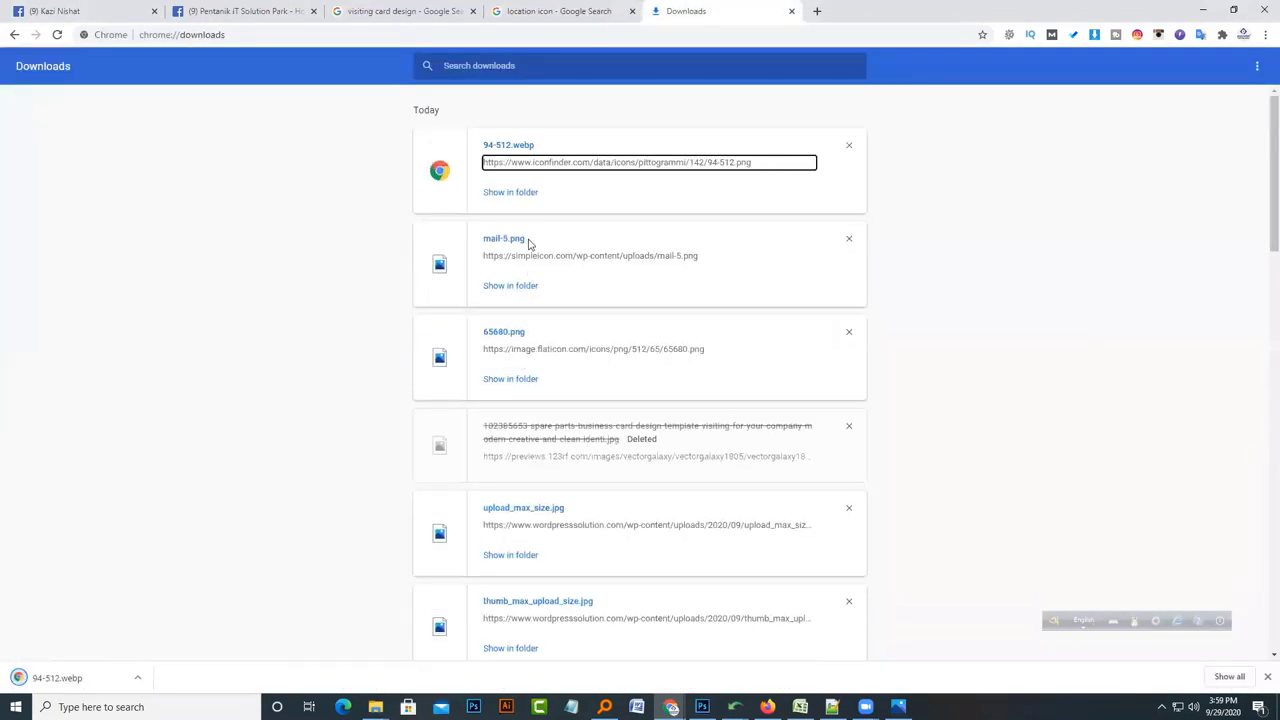
pyautogui.click(515, 191)
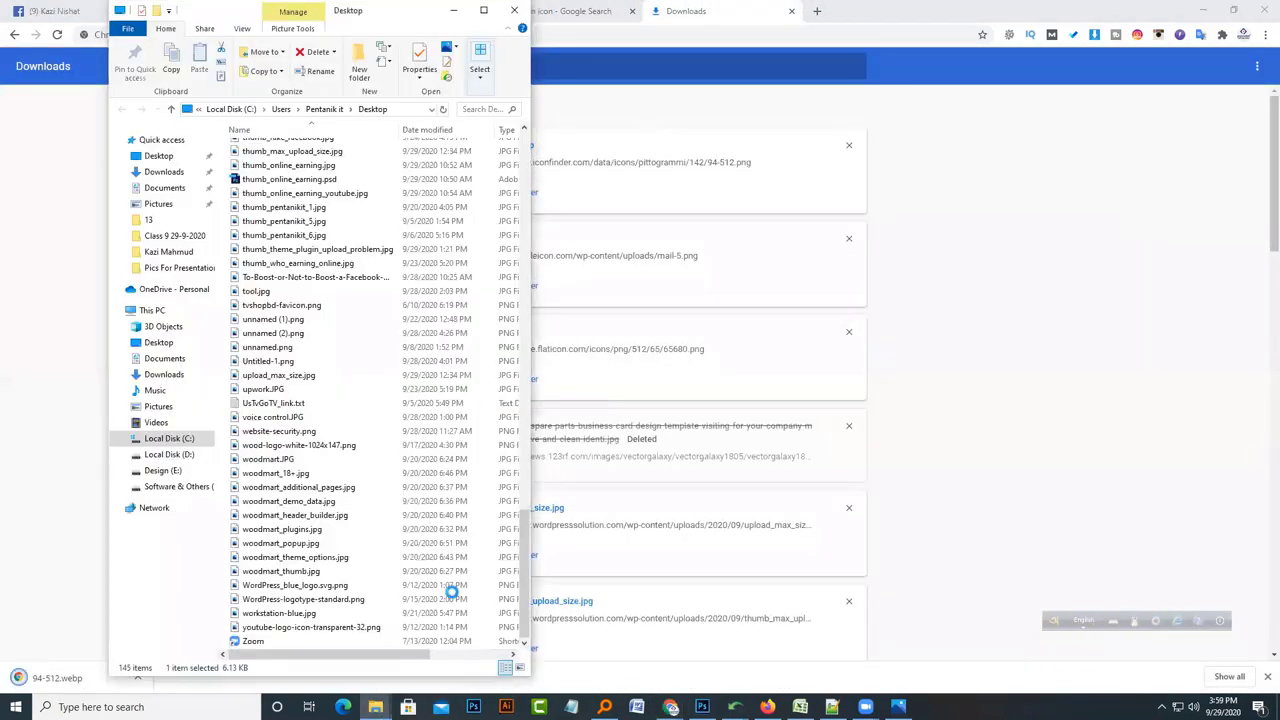
pyautogui.click(731, 150)
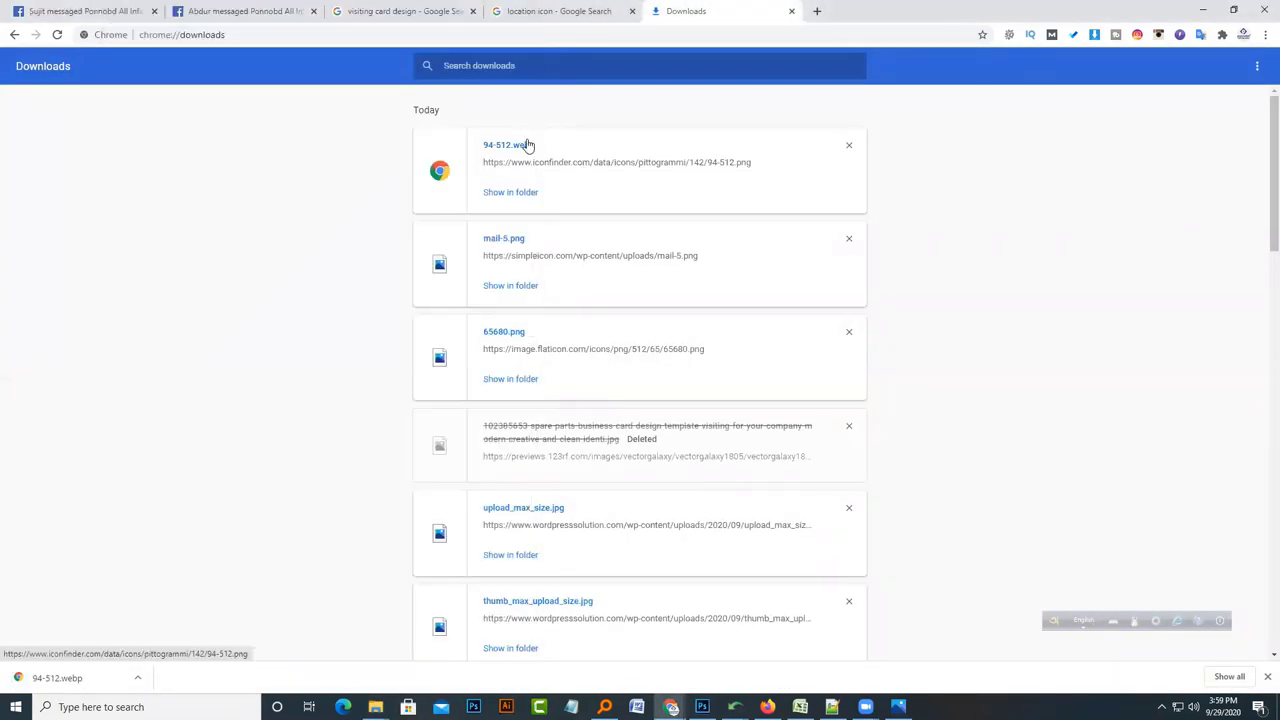
pyautogui.click(560, 11)
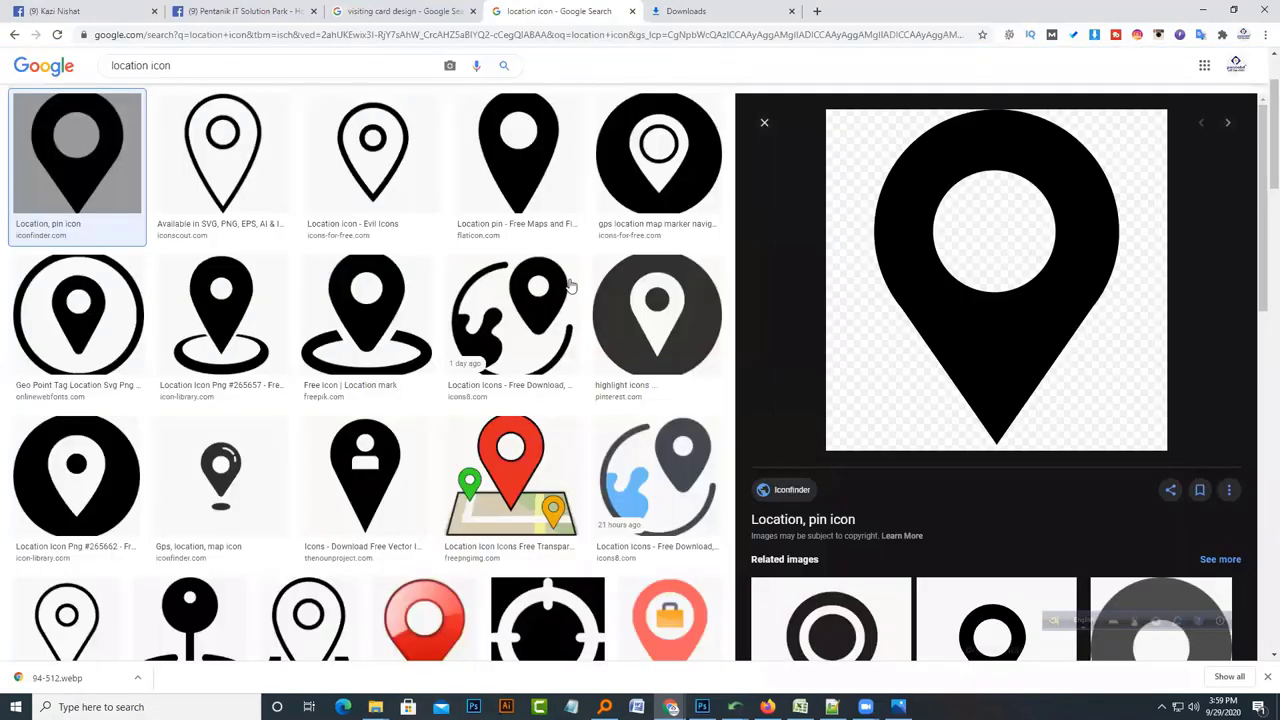
# Step: Save the Flaticon location pin image as 64113.png and show it in its folder
pyautogui.click(243, 198)
pyautogui.rightClick(1005, 278)
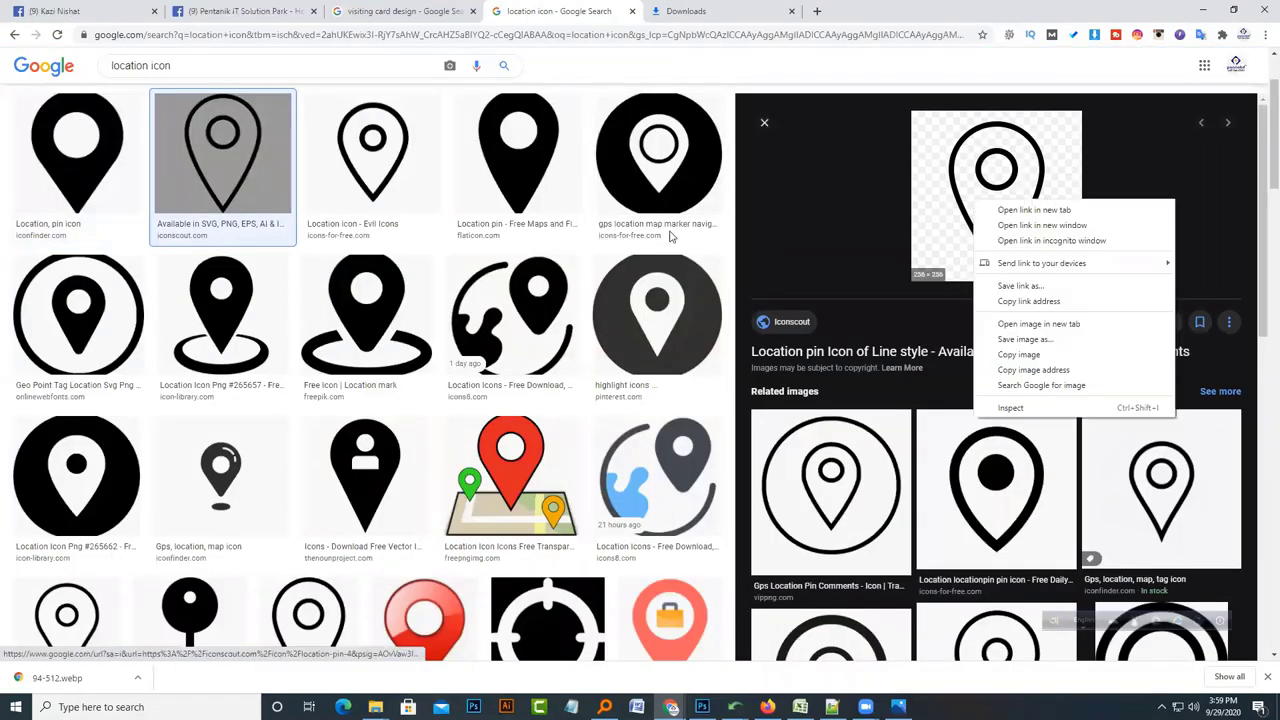
pyautogui.click(466, 168)
pyautogui.rightClick(957, 312)
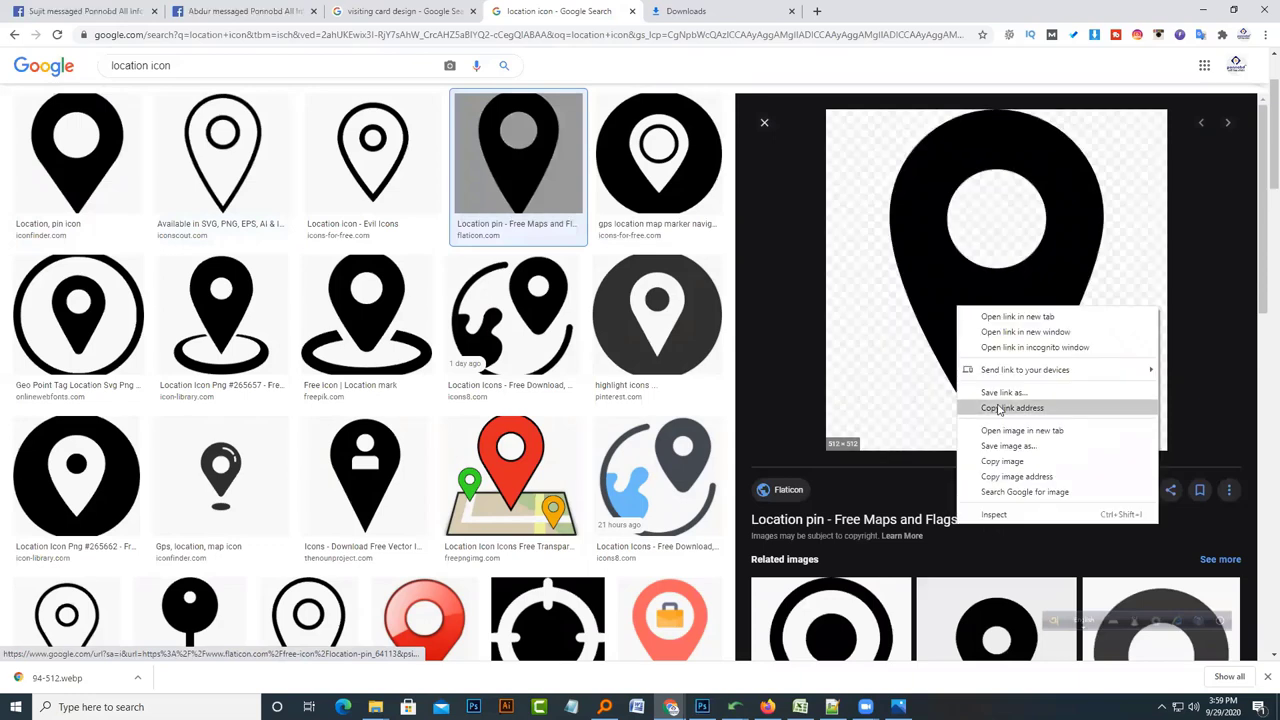
pyautogui.click(1000, 440)
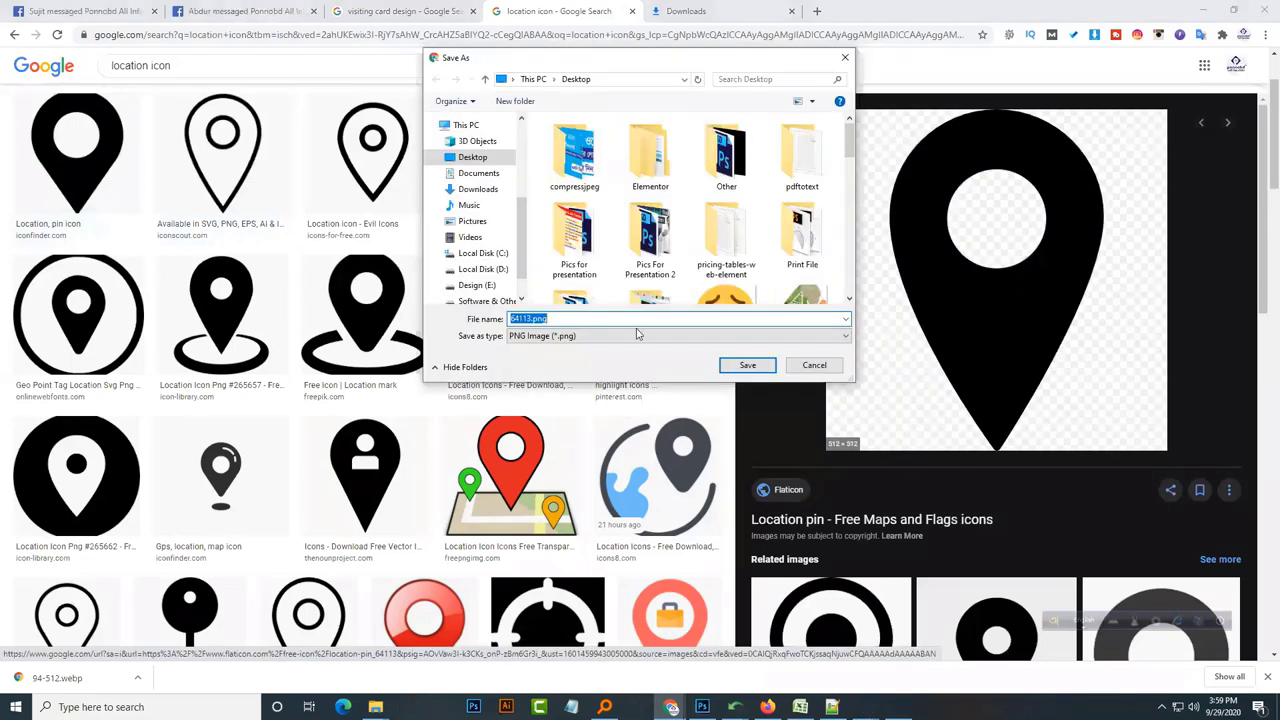
pyautogui.click(749, 364)
pyautogui.click(692, 9)
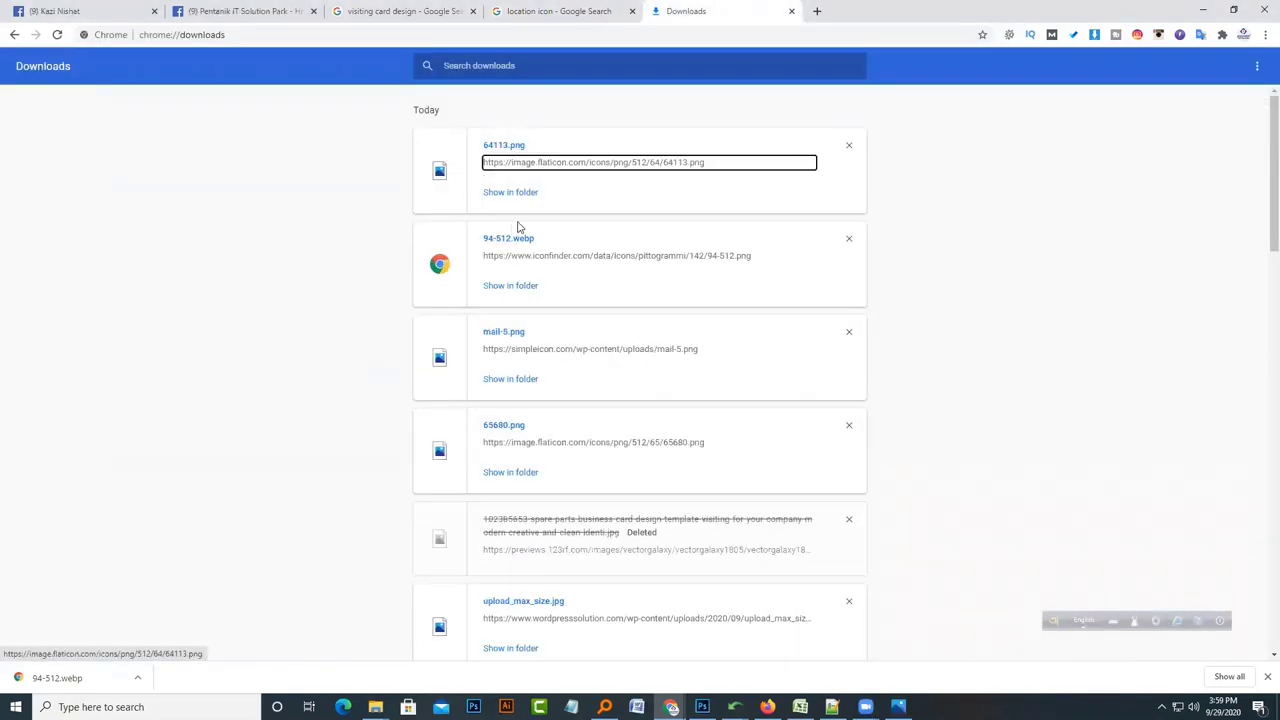
pyautogui.click(510, 192)
# Step: Place 64113.png on the card back, shrink it into the address circle, and paste the white layer style
pyautogui.moveTo(260, 145)
pyautogui.mouseDown()
pyautogui.moveTo(805, 645)
pyautogui.moveTo(783, 48)
pyautogui.mouseUp()
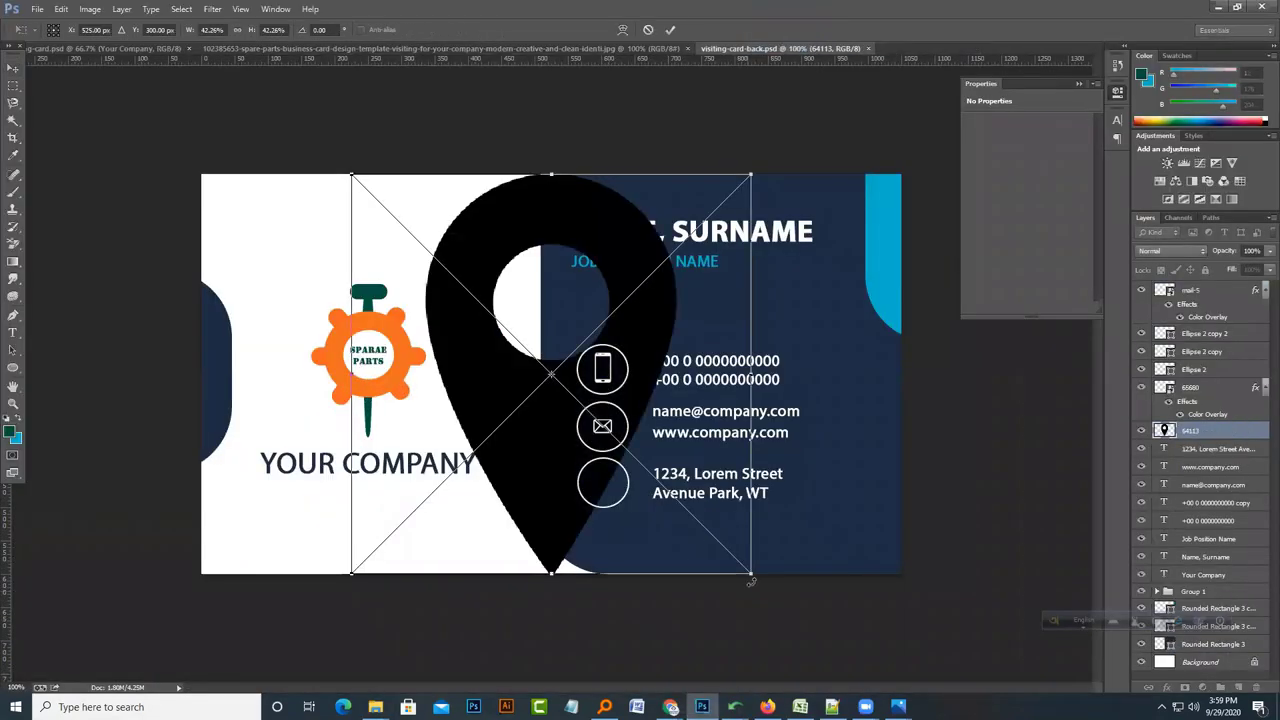
pyautogui.moveTo(751, 578)
pyautogui.mouseDown()
pyautogui.moveTo(381, 204)
pyautogui.moveTo(603, 484)
pyautogui.mouseUp()
pyautogui.press('Return')
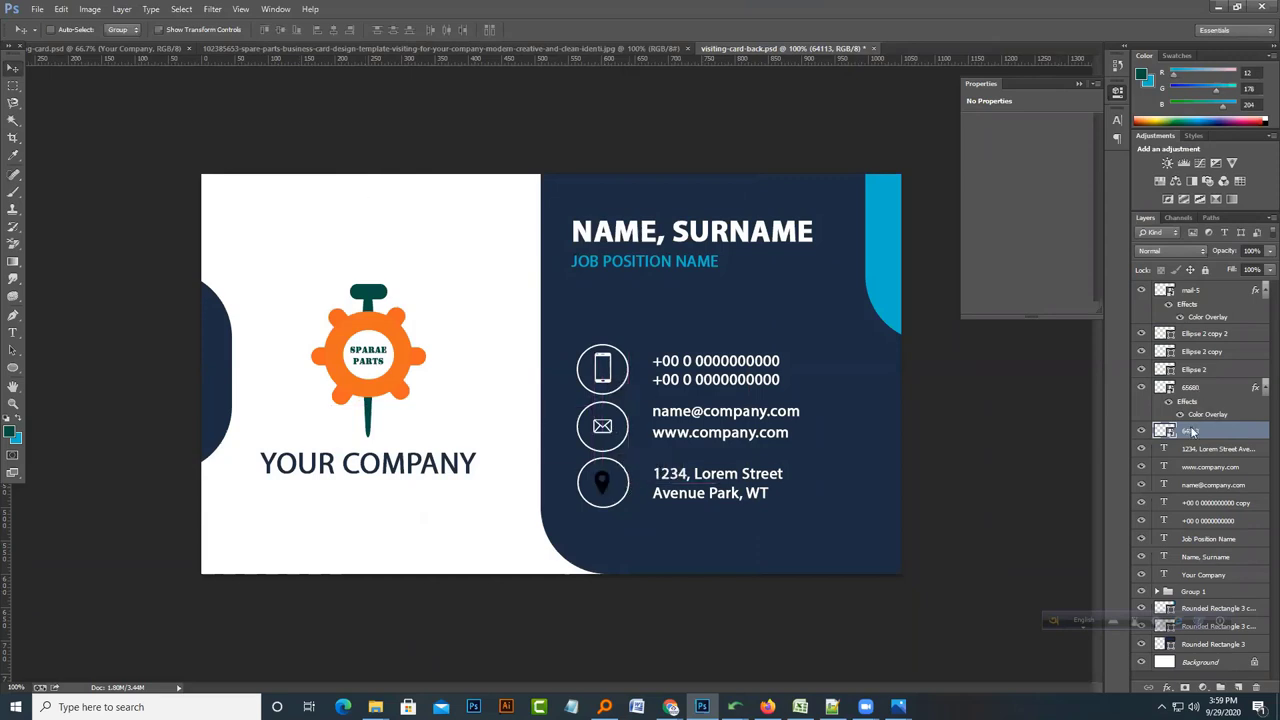
pyautogui.rightClick(1192, 431)
pyautogui.click(1155, 481)
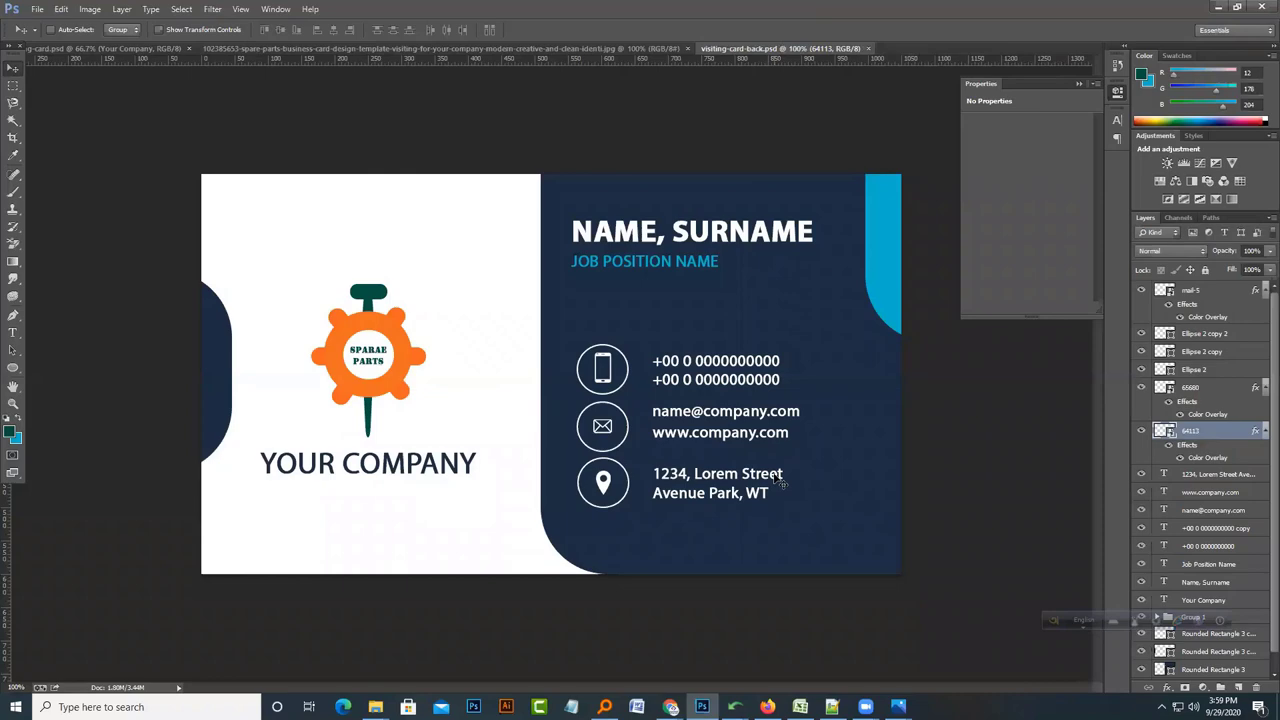
pyautogui.click(40, 10)
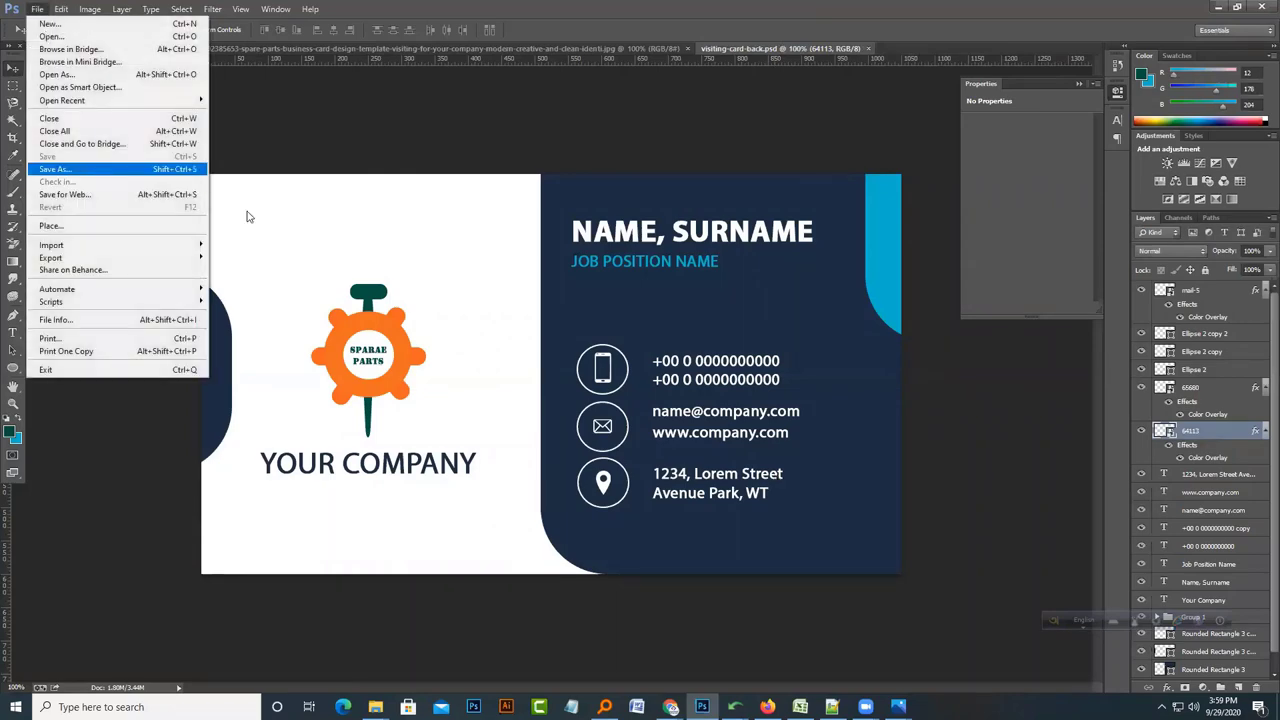
# Step: Save a copy of visiting-card-back in JPEG format
pyautogui.click(60, 170)
pyautogui.click(265, 489)
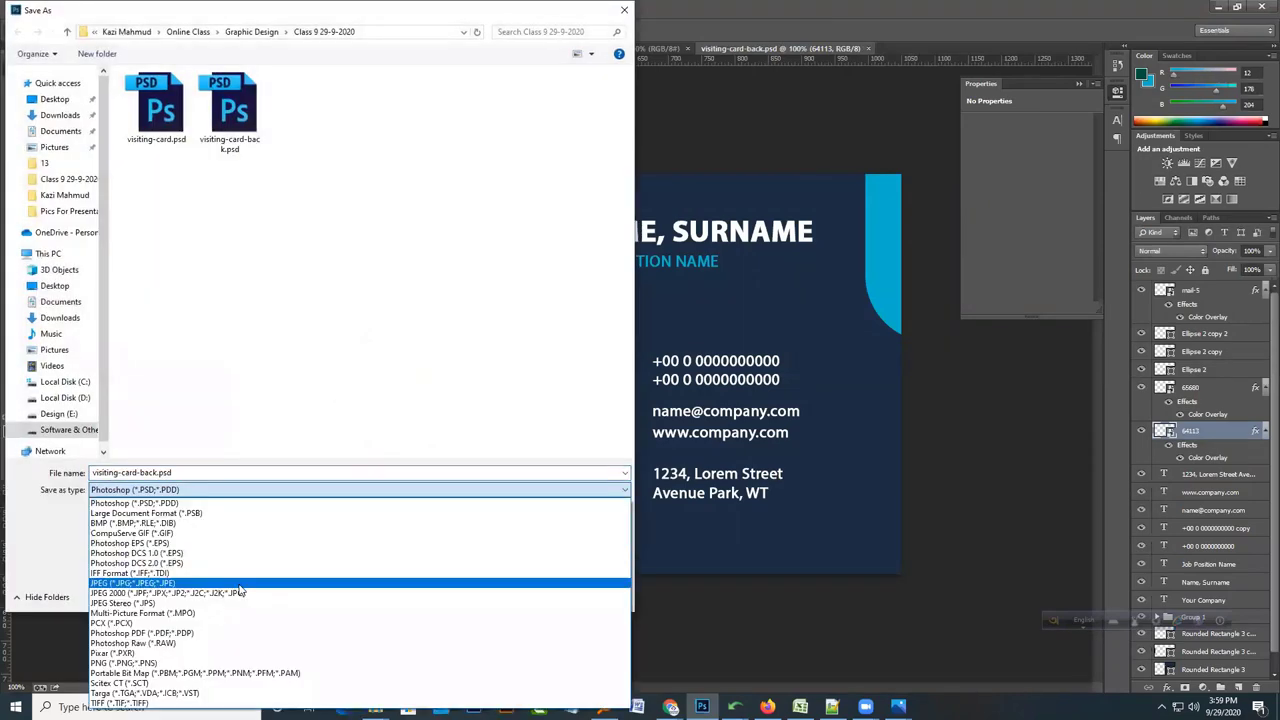
pyautogui.click(240, 586)
pyautogui.press('Return')
pyautogui.press('Return')
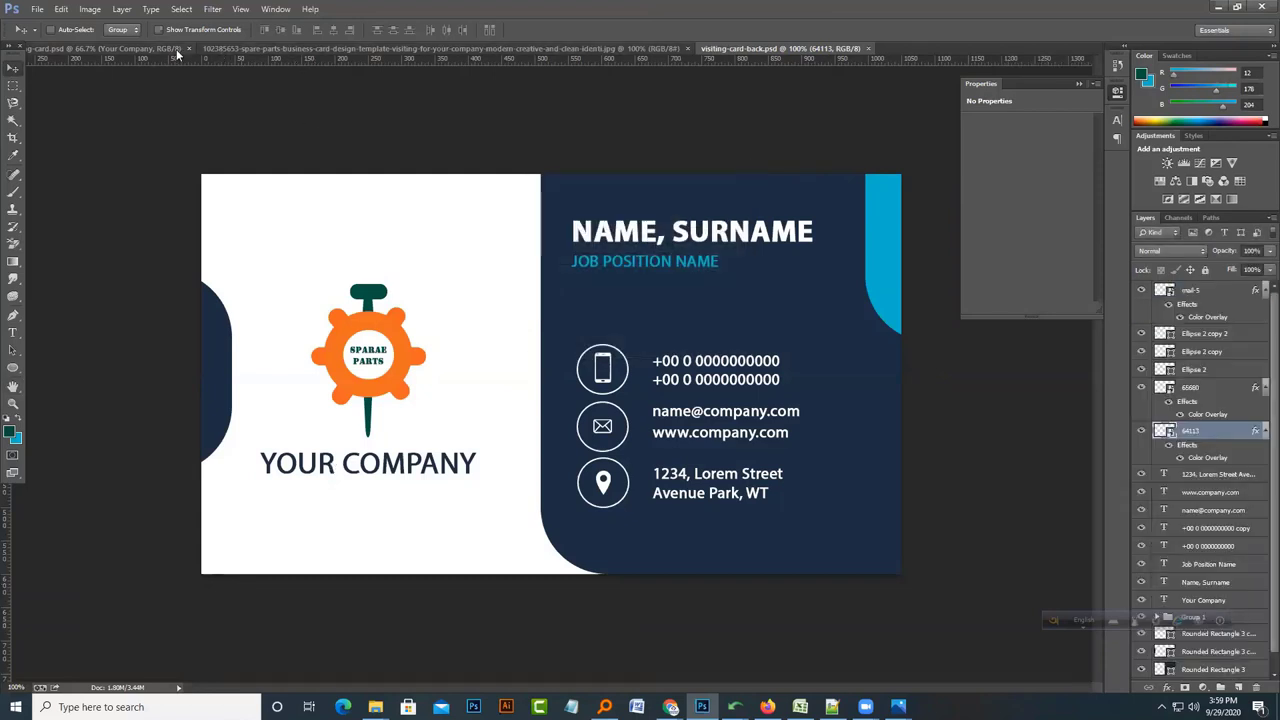
# Step: Save a copy of the visiting-card front in JPEG format
pyautogui.click(128, 49)
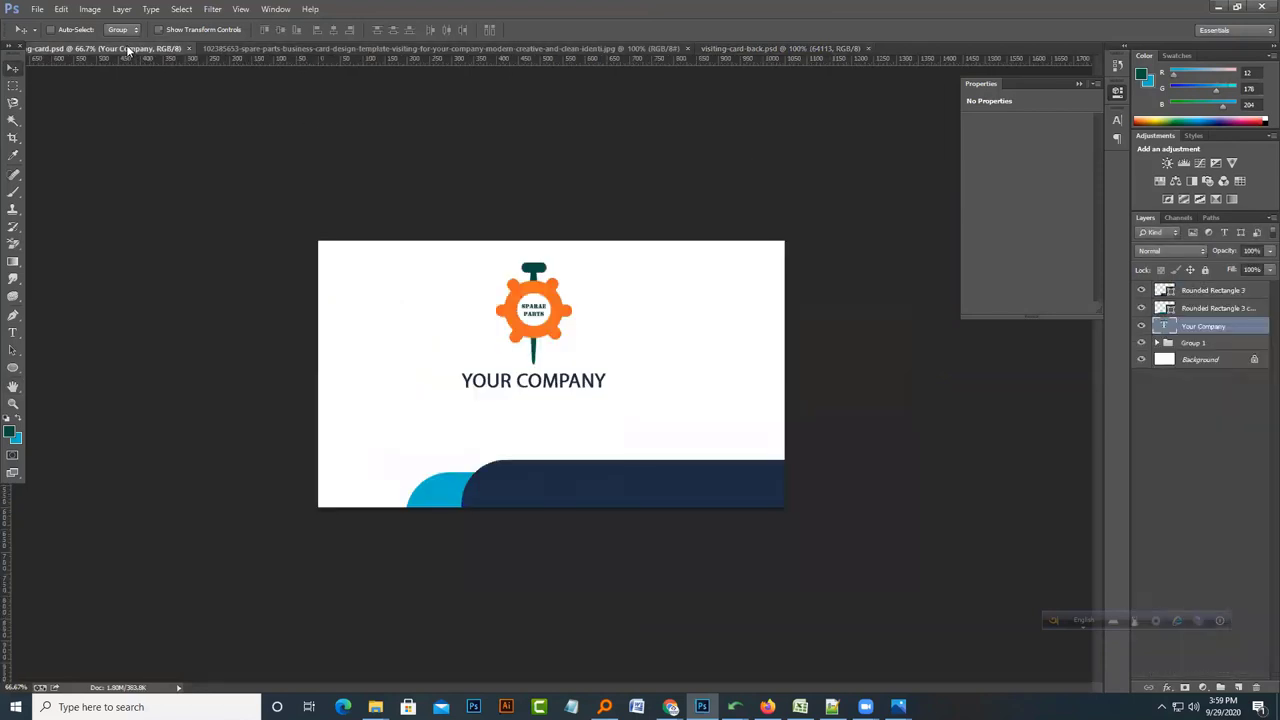
pyautogui.click(37, 10)
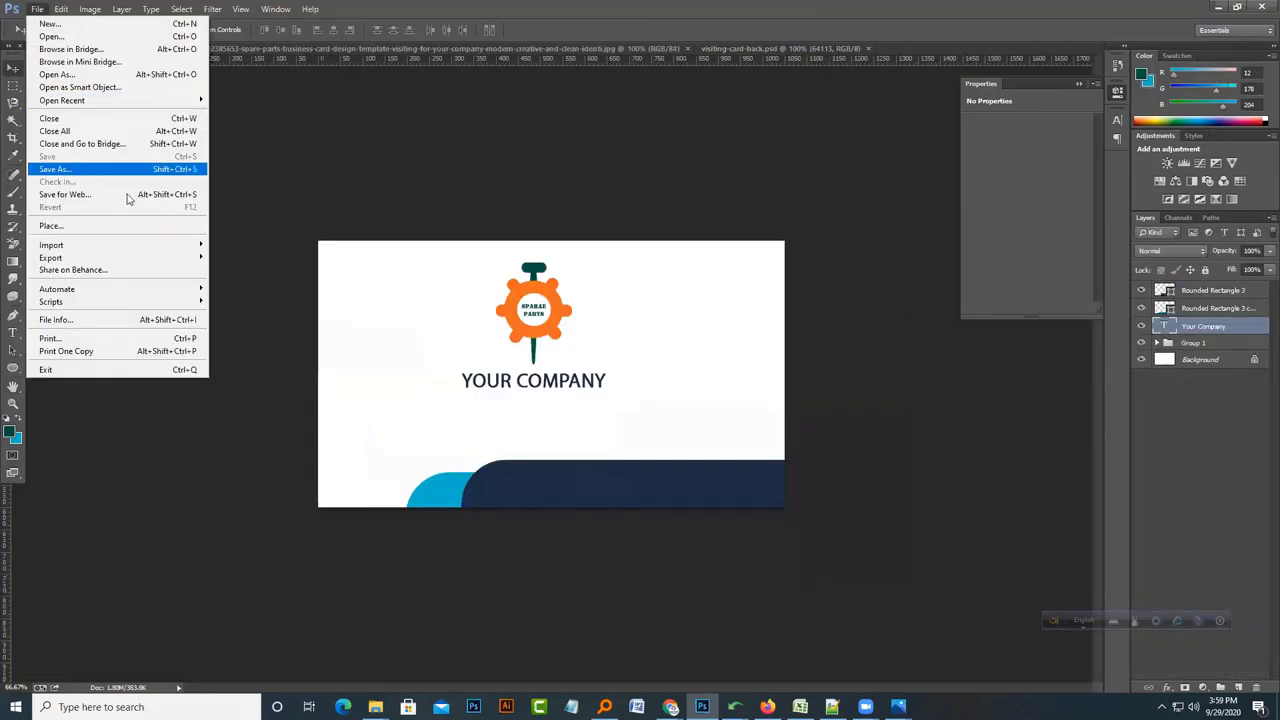
pyautogui.click(80, 170)
pyautogui.click(283, 490)
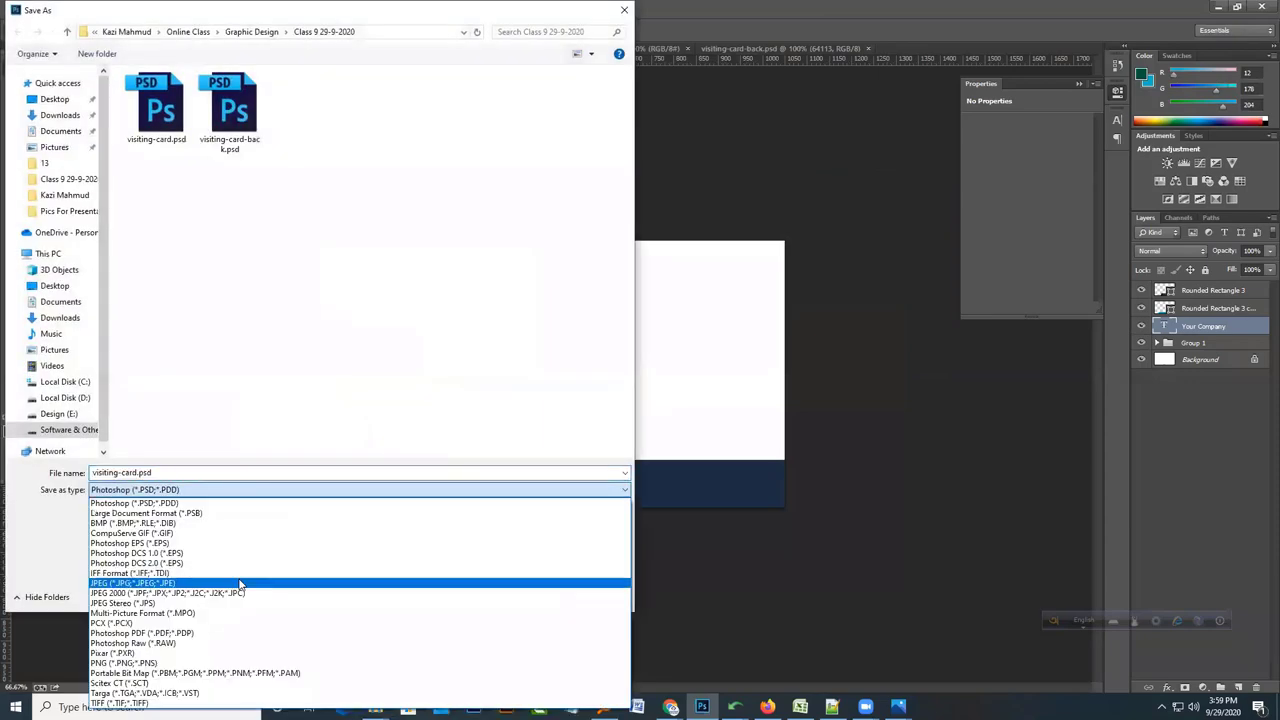
pyautogui.click(243, 585)
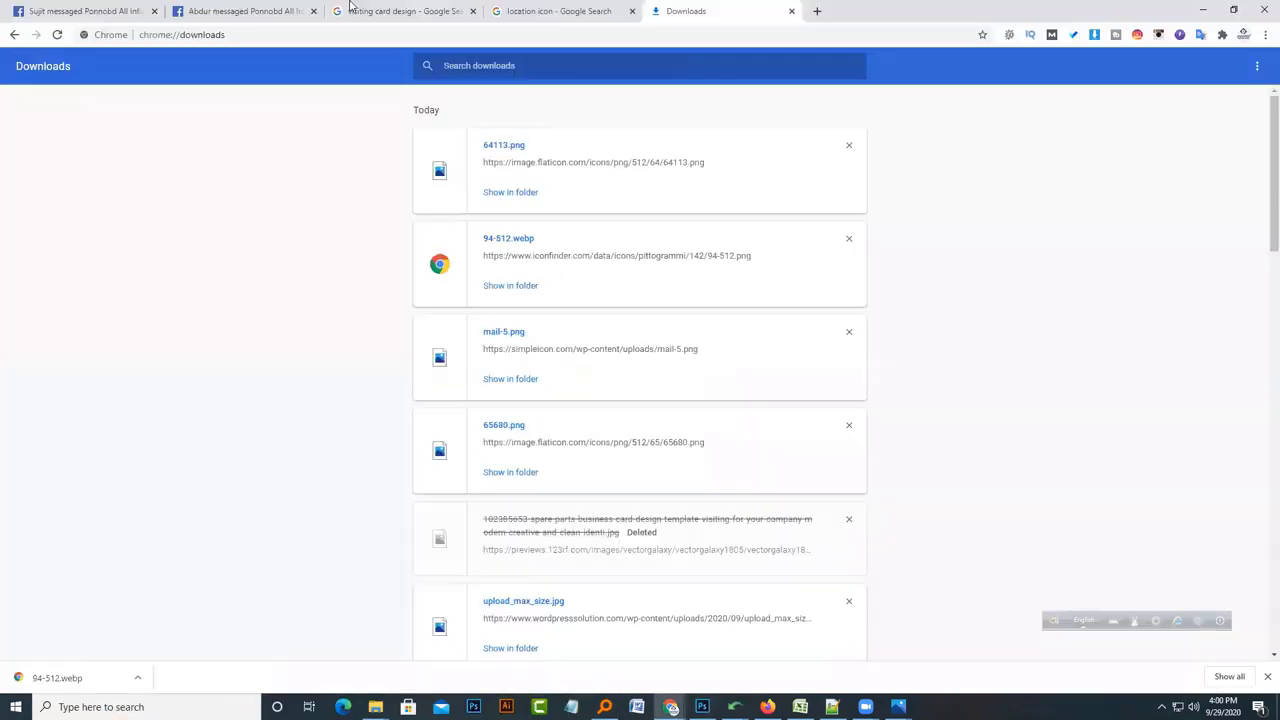
# Step: Scroll through the visiting card design image results
pyautogui.scroll(-2, 612, 355)
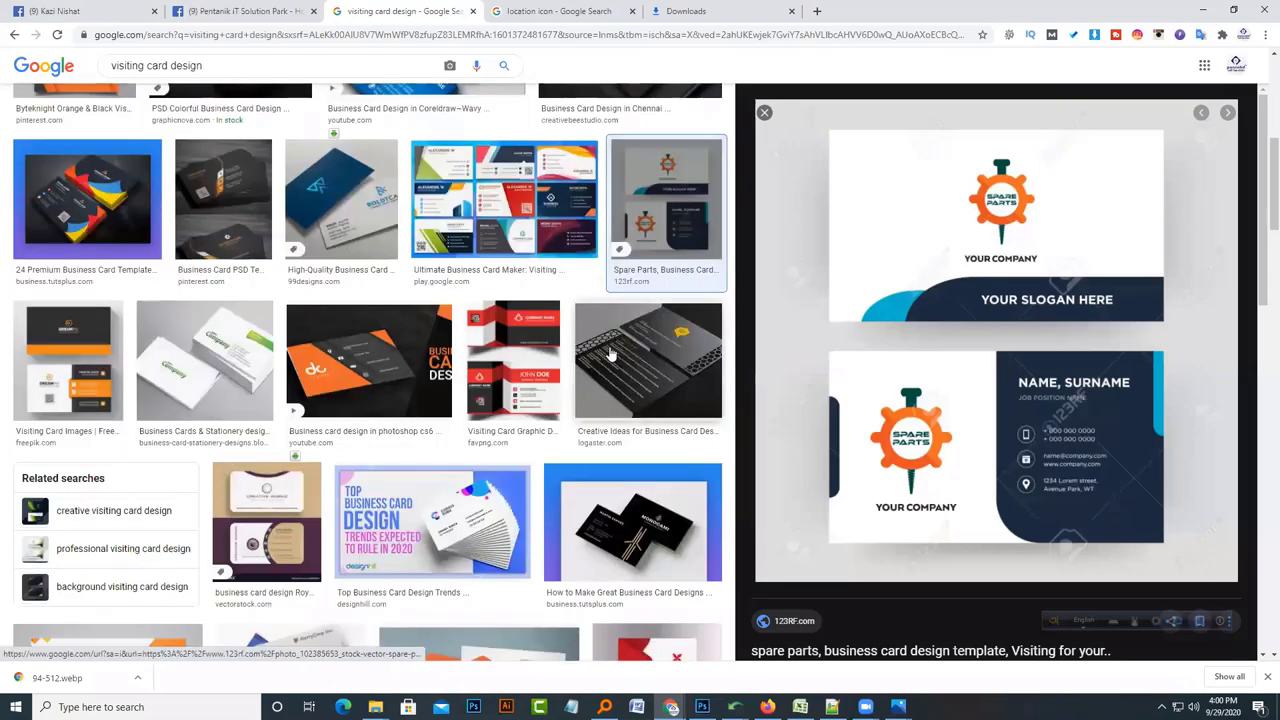
pyautogui.scroll(-3, 612, 355)
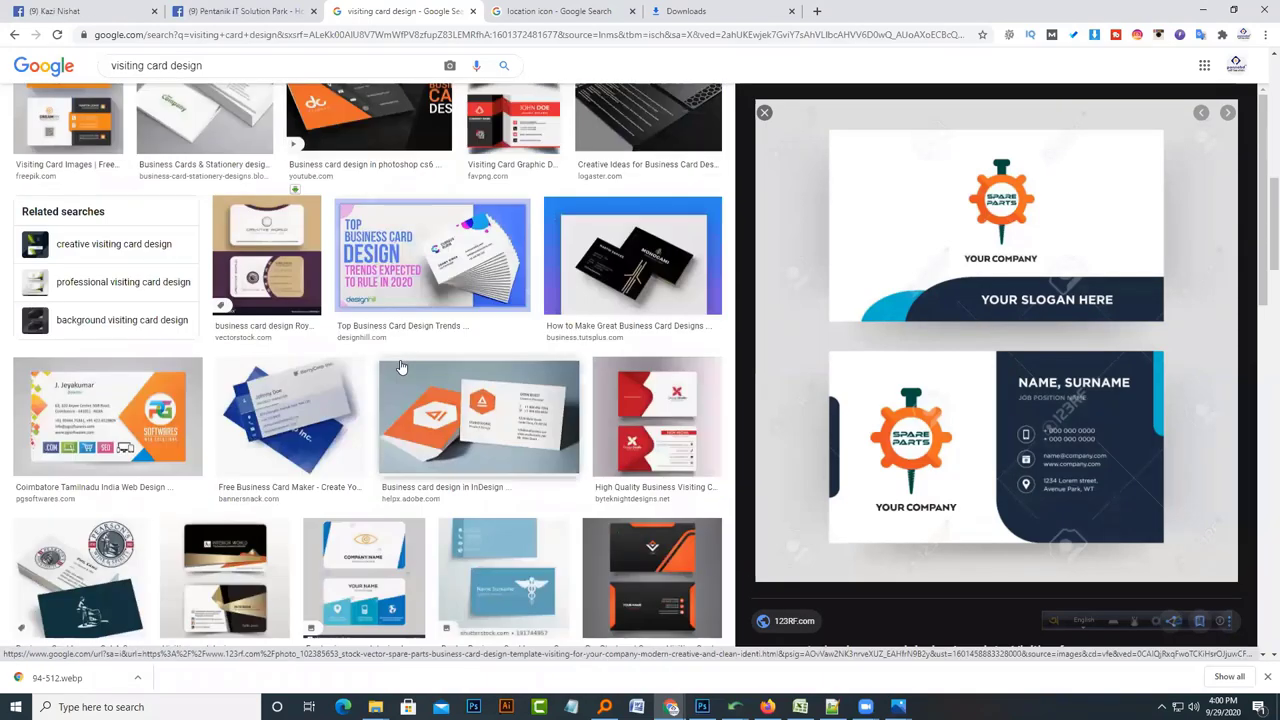
pyautogui.scroll(1, 500, 360)
pyautogui.scroll(-3, 400, 366)
pyautogui.scroll(-3, 398, 366)
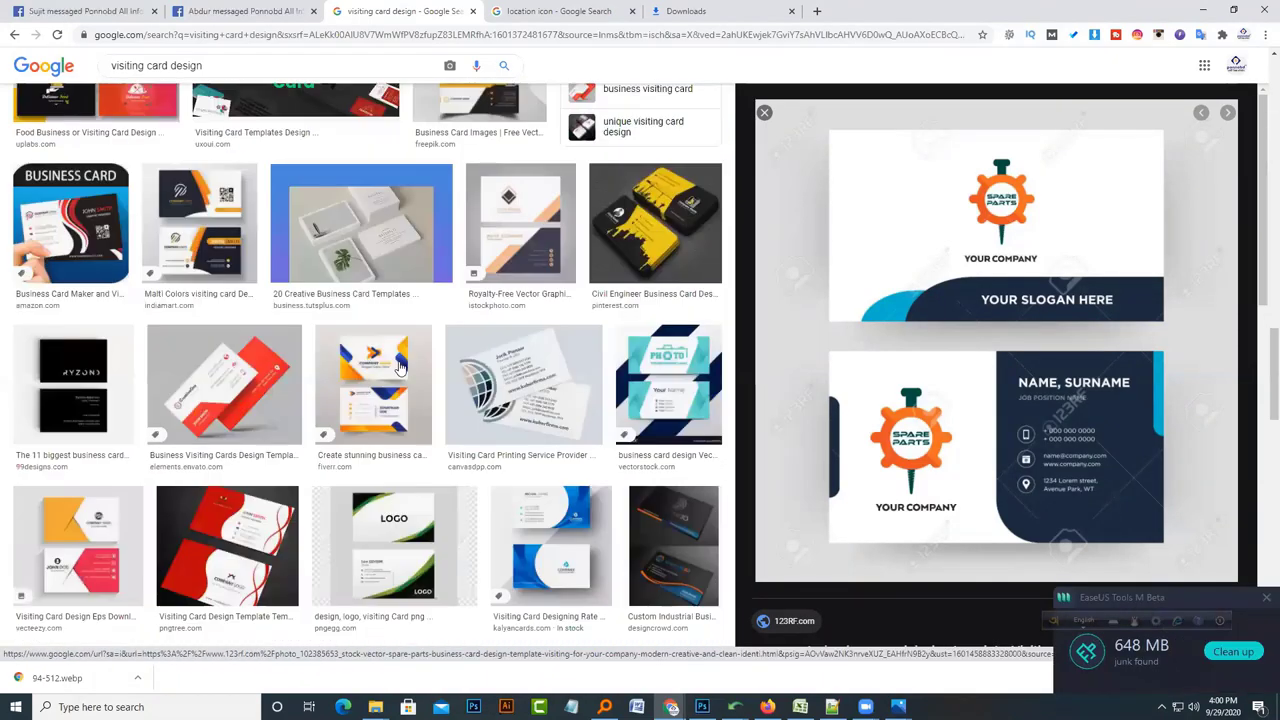
pyautogui.scroll(-3, 395, 368)
pyautogui.scroll(-3, 392, 370)
pyautogui.scroll(-3, 392, 369)
pyautogui.scroll(-3, 392, 369)
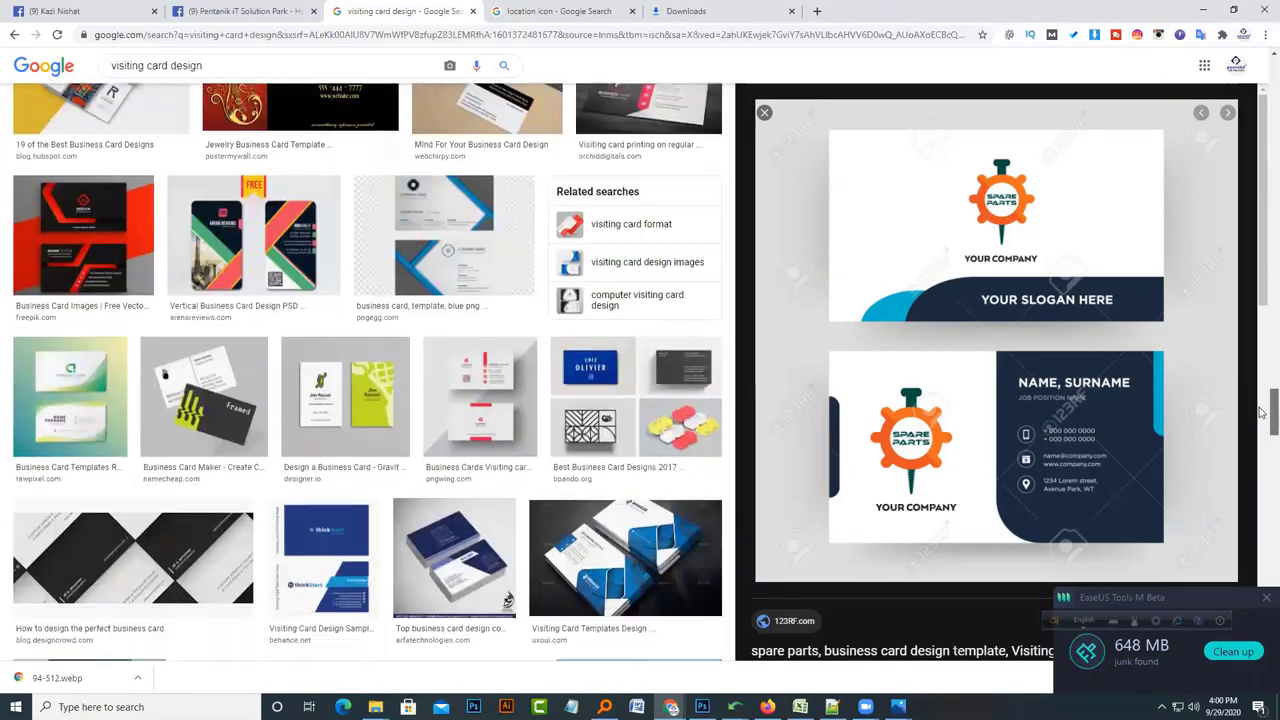
pyautogui.scroll(-3, 392, 369)
pyautogui.scroll(-3, 1262, 459)
pyautogui.scroll(-4, 1262, 459)
# Step: Preview the black and gold card design, then return to the simple visiting card design results
pyautogui.click(214, 310)
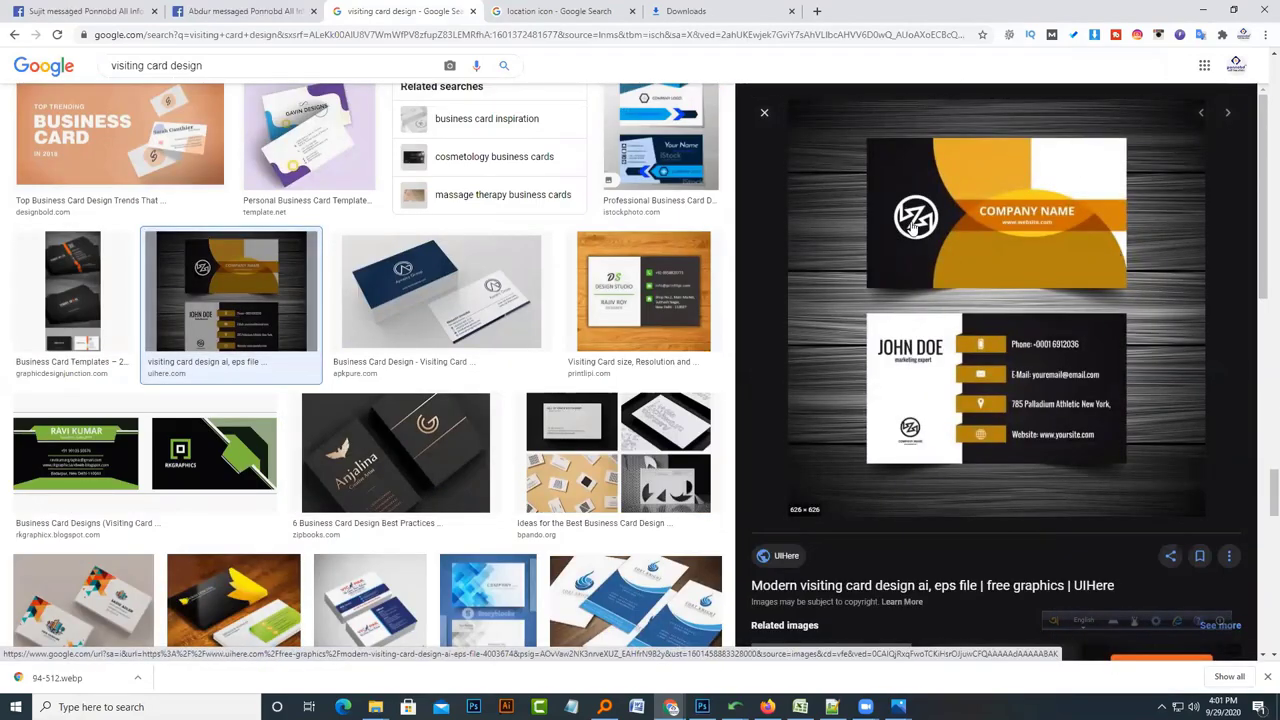
pyautogui.scroll(-3, 912, 226)
pyautogui.scroll(-3, 918, 245)
pyautogui.scroll(-3, 925, 265)
pyautogui.scroll(-3, 931, 288)
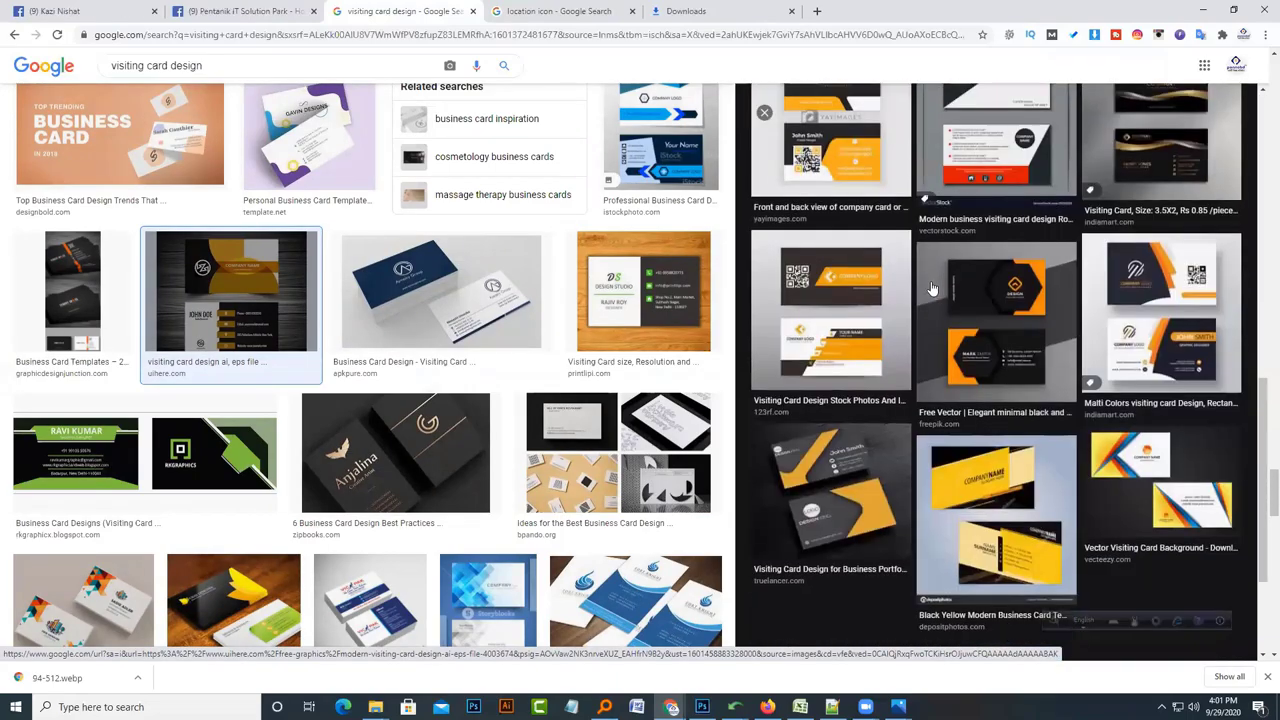
pyautogui.scroll(-3, 947, 331)
pyautogui.scroll(-3, 963, 374)
pyautogui.scroll(-3, 979, 417)
pyautogui.scroll(-3, 995, 460)
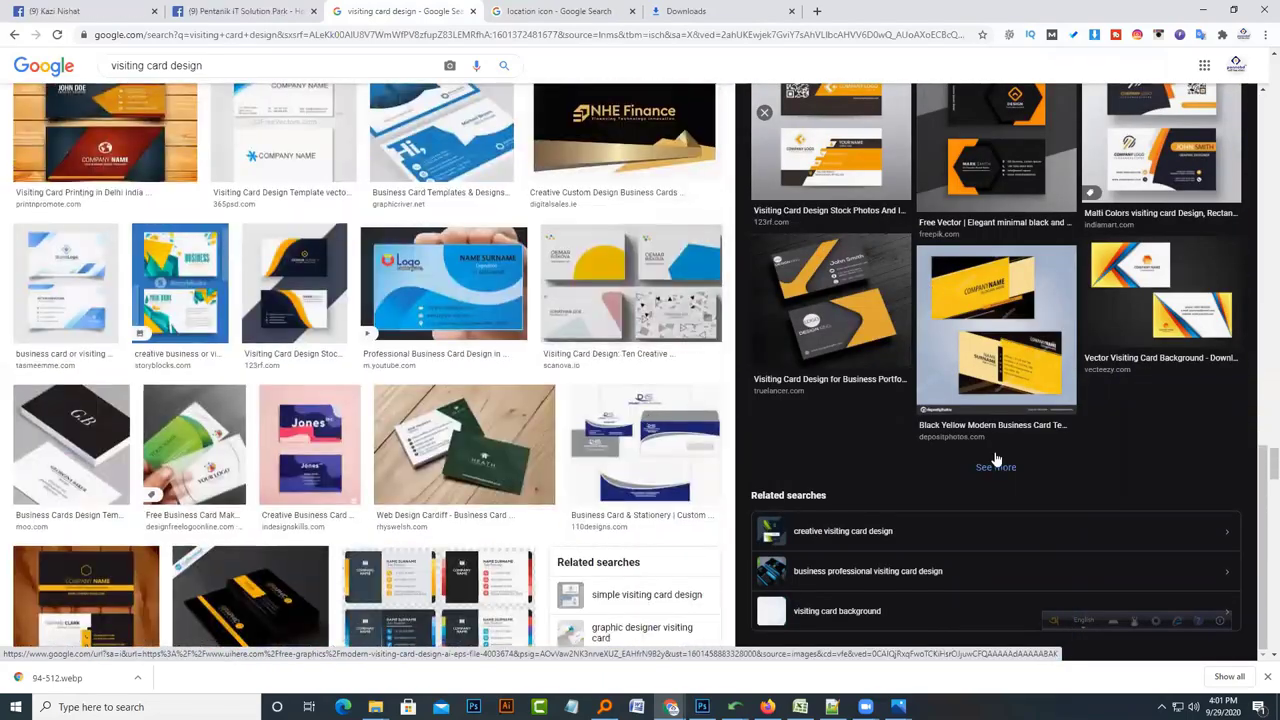
pyautogui.hotkey('alt', 'Left')
pyautogui.hotkey('alt', 'Left')
pyautogui.hotkey('alt', 'Left')
pyautogui.hotkey('alt', 'Left')
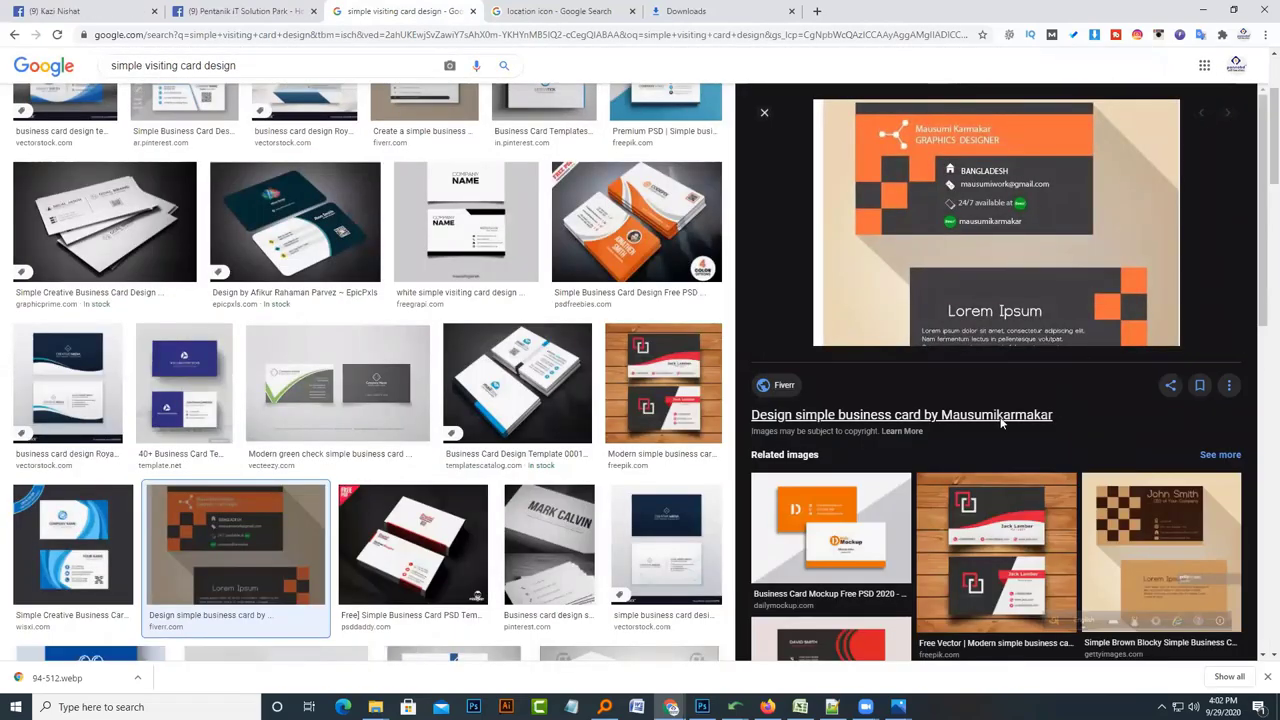
# Step: Preview the VectorStock simple blue business card design template
pyautogui.click(1001, 414)
pyautogui.hotkey('alt', 'Left')
pyautogui.scroll(-3, 767, 293)
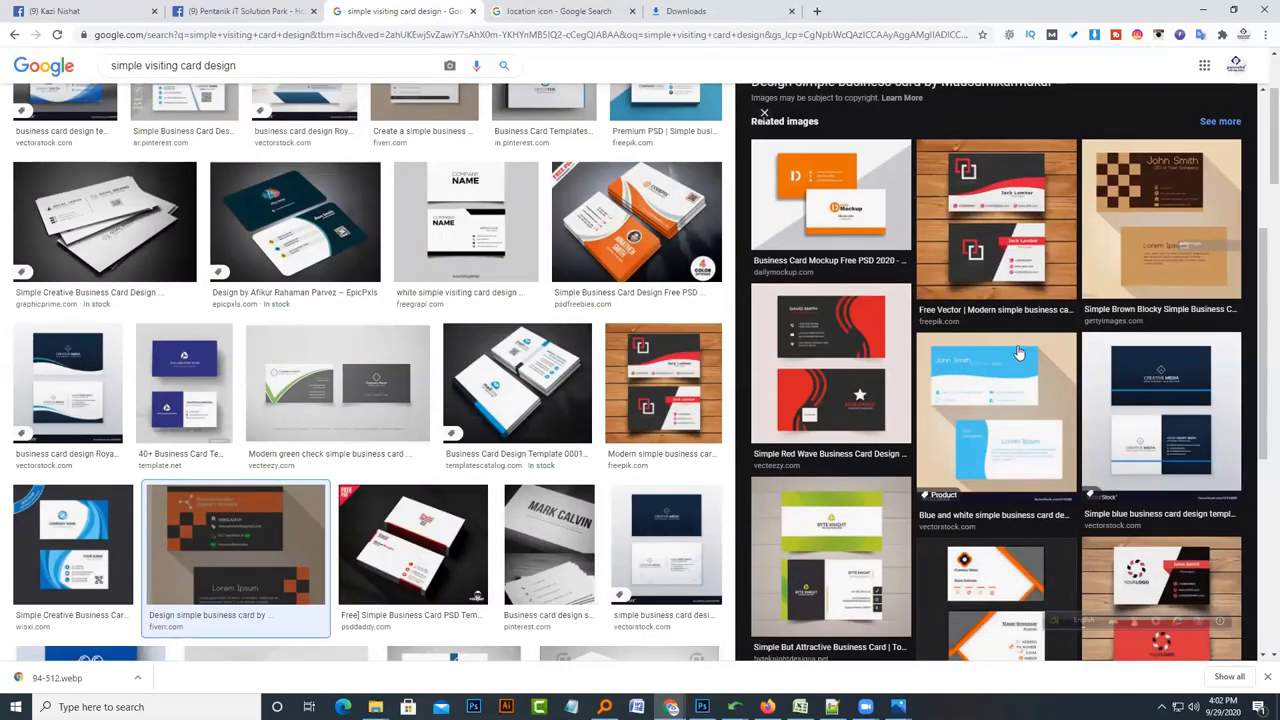
pyautogui.click(1160, 410)
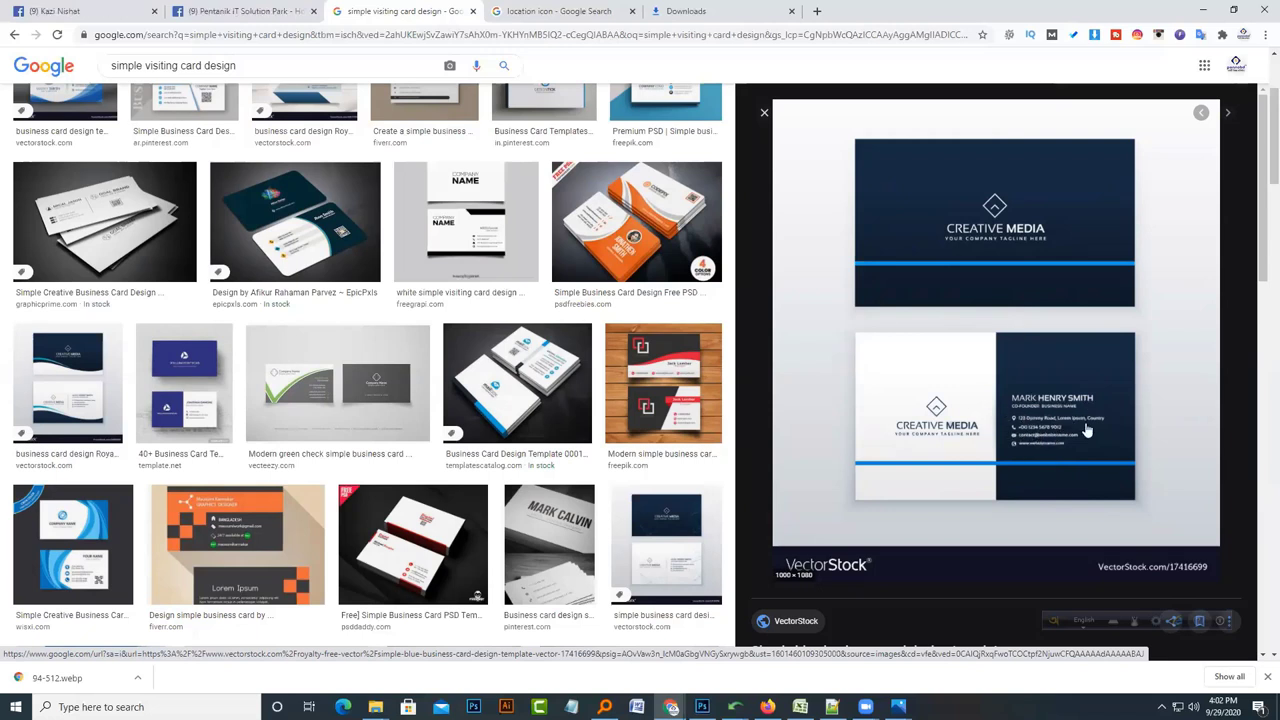
# Step: Save the blue business card template JPG into the Class 9 29-9-2020 folder
pyautogui.rightClick(997, 257)
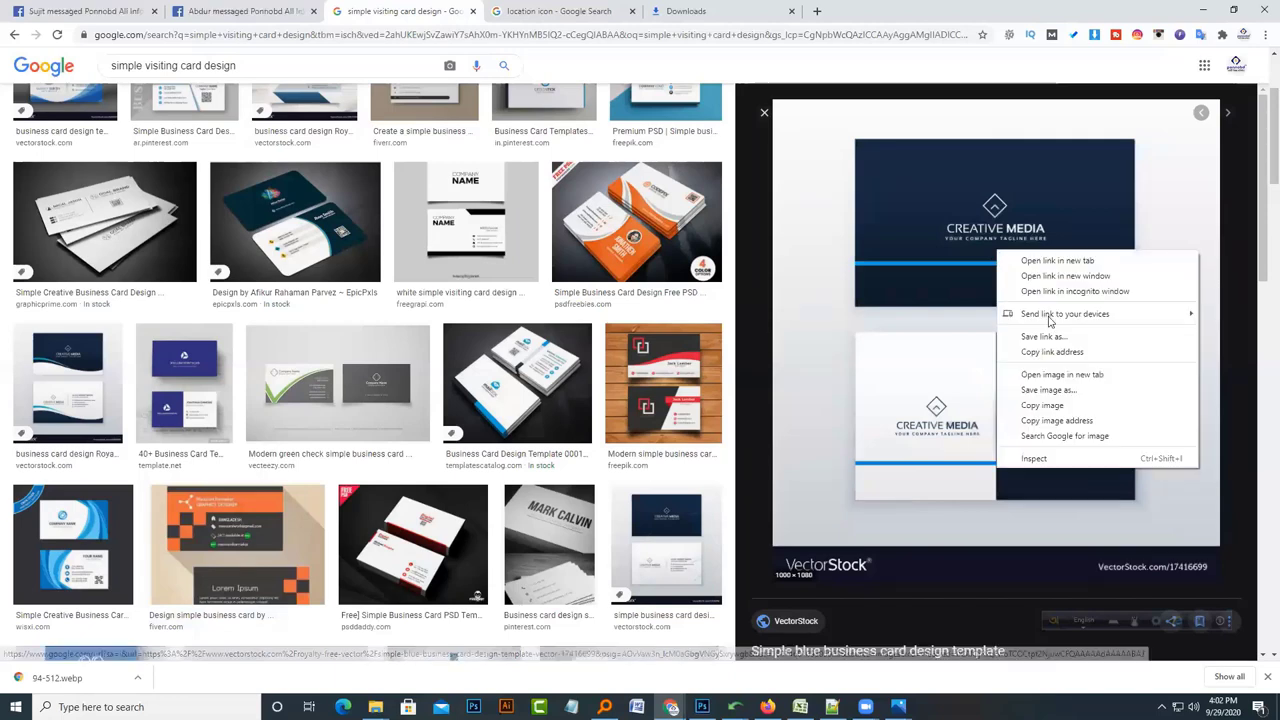
pyautogui.click(1066, 389)
pyautogui.scroll(3, 480, 200)
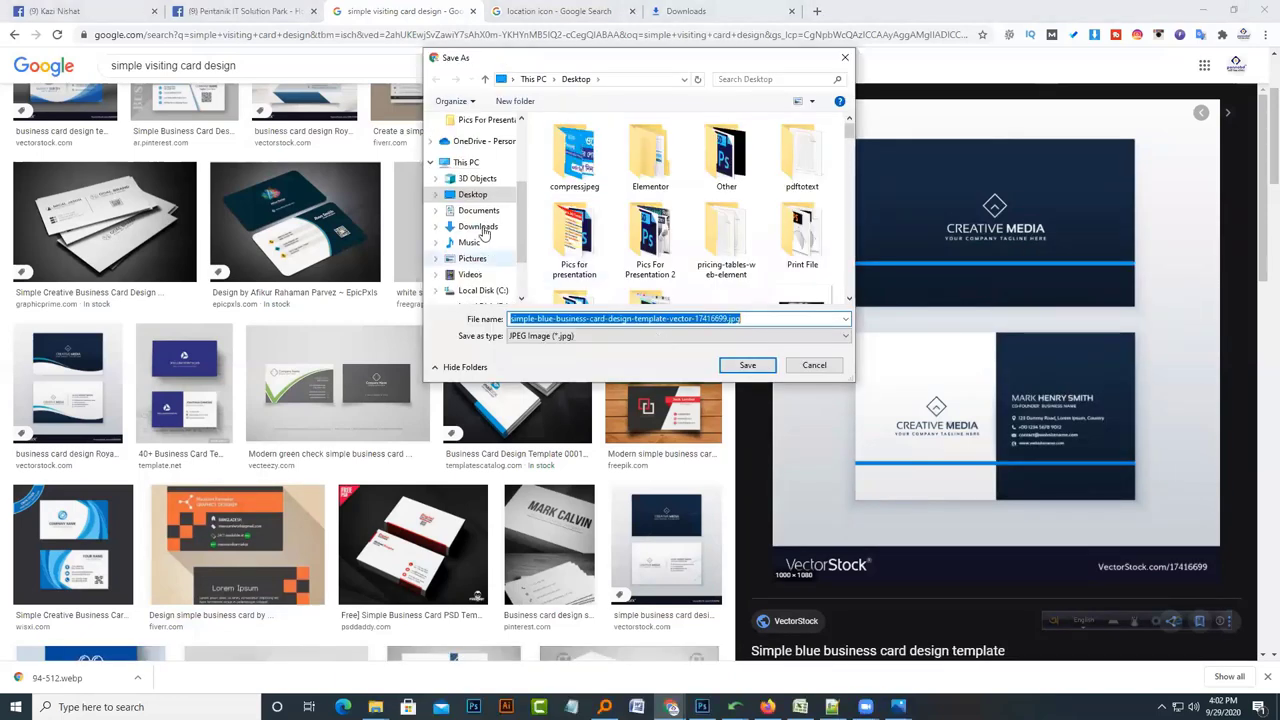
pyautogui.scroll(2, 480, 180)
pyautogui.click(487, 135)
pyautogui.click(742, 367)
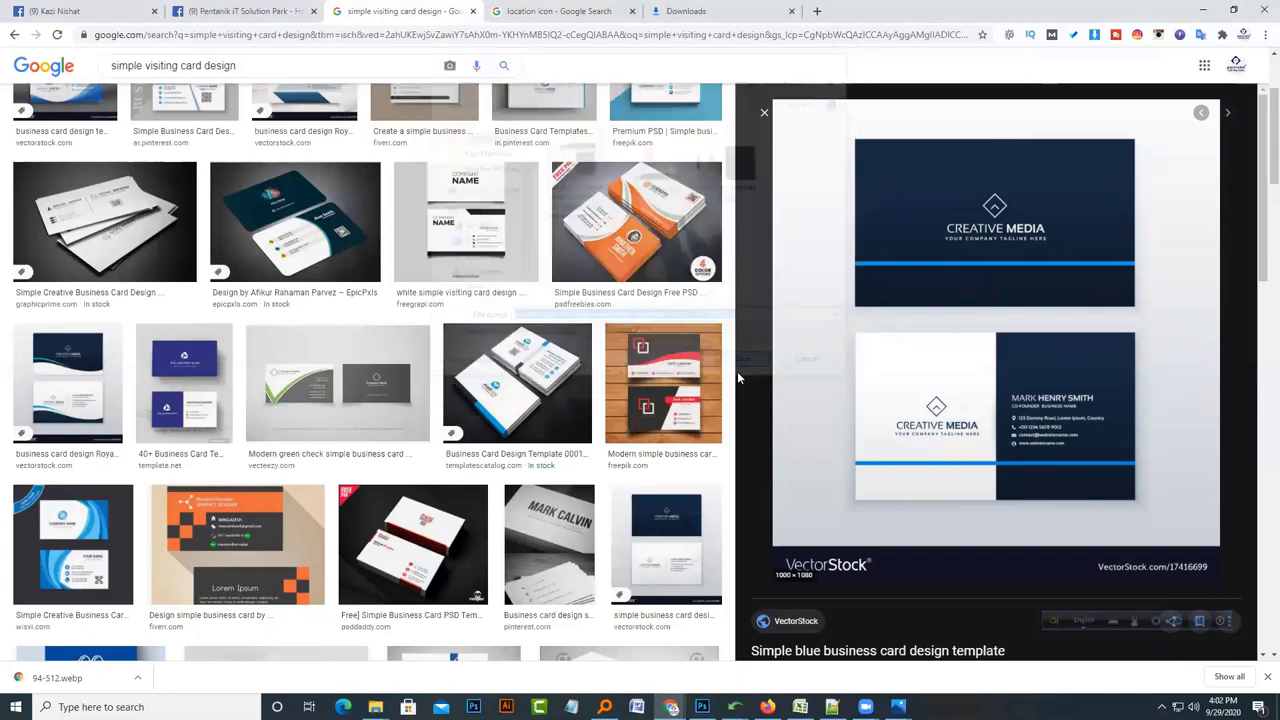